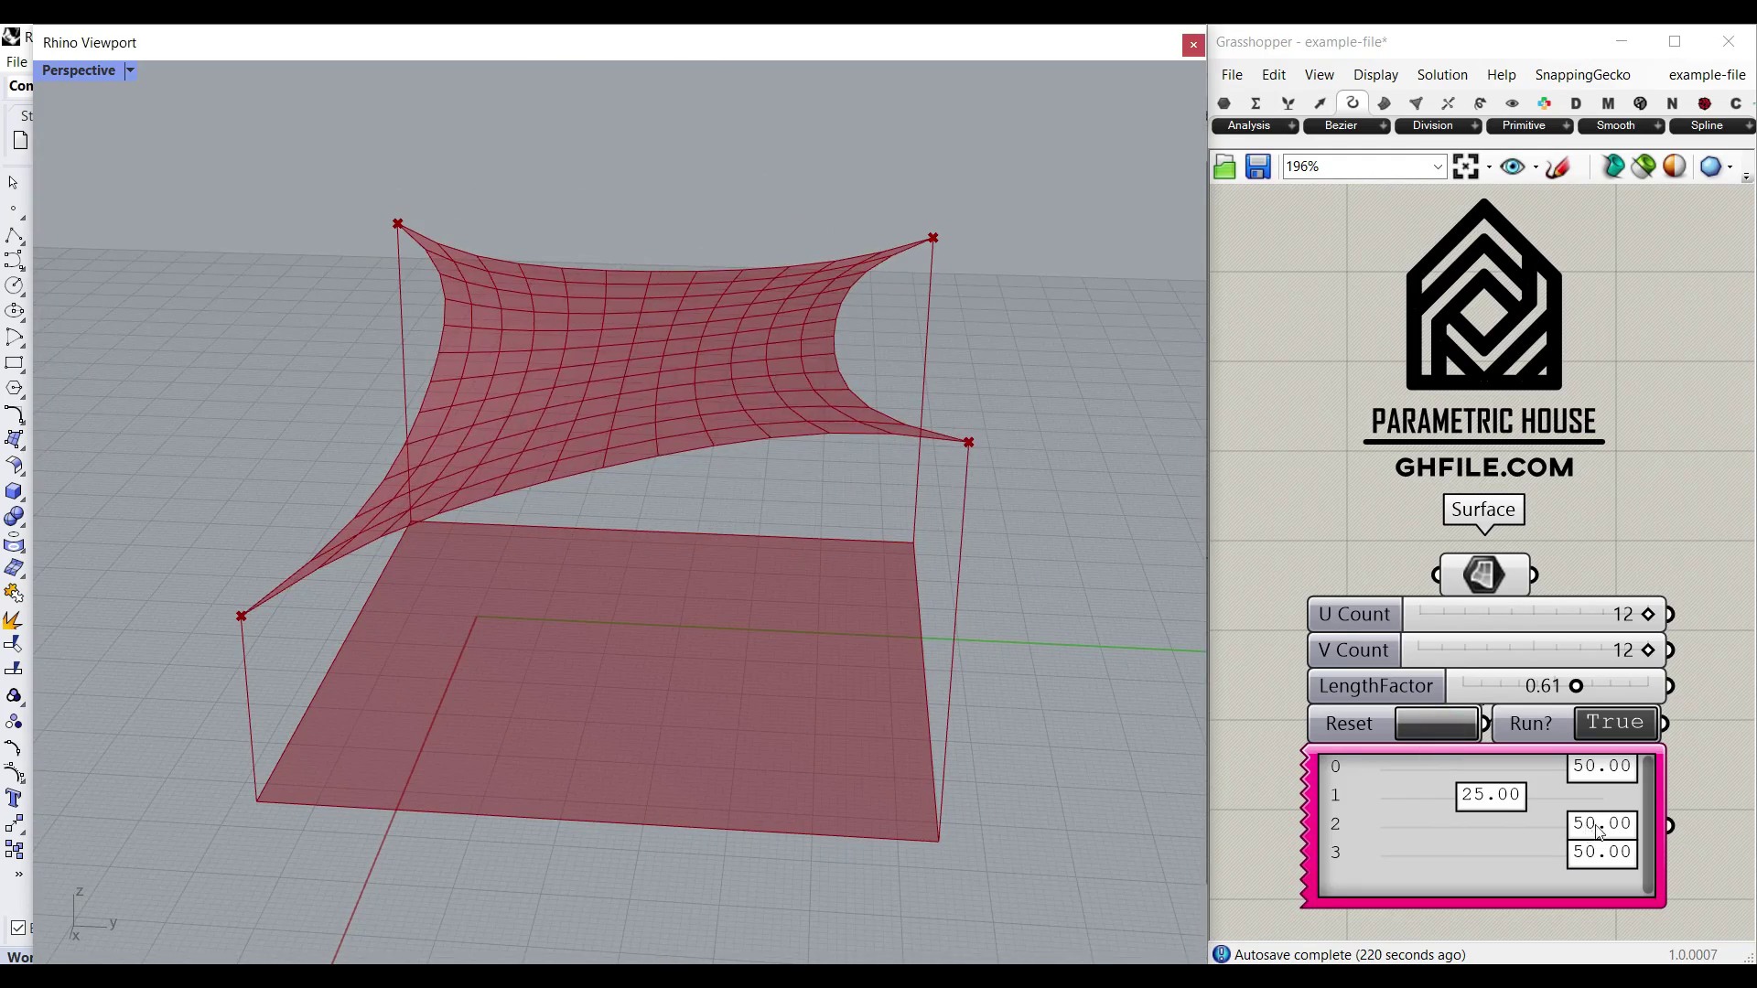
Lower the third corner height of the canopy in the gene pool to 14.47
left_click_drag(1600, 831, 1442, 826)
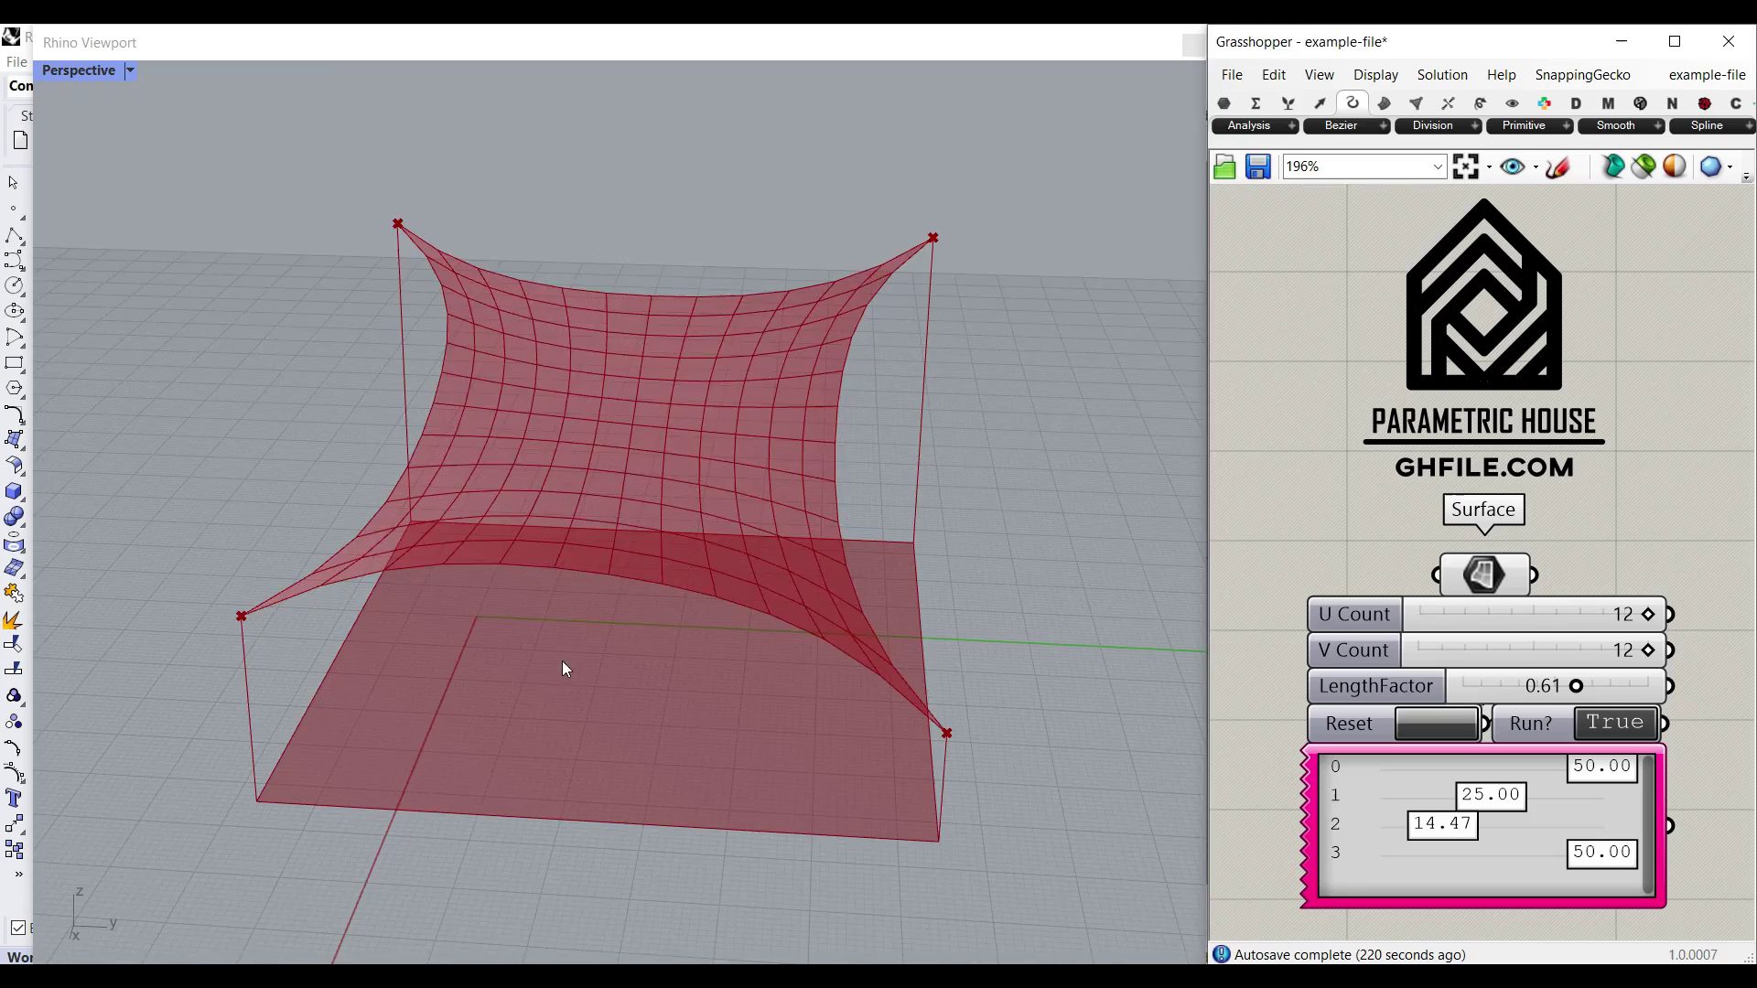
right_click_drag(563, 669, 814, 661)
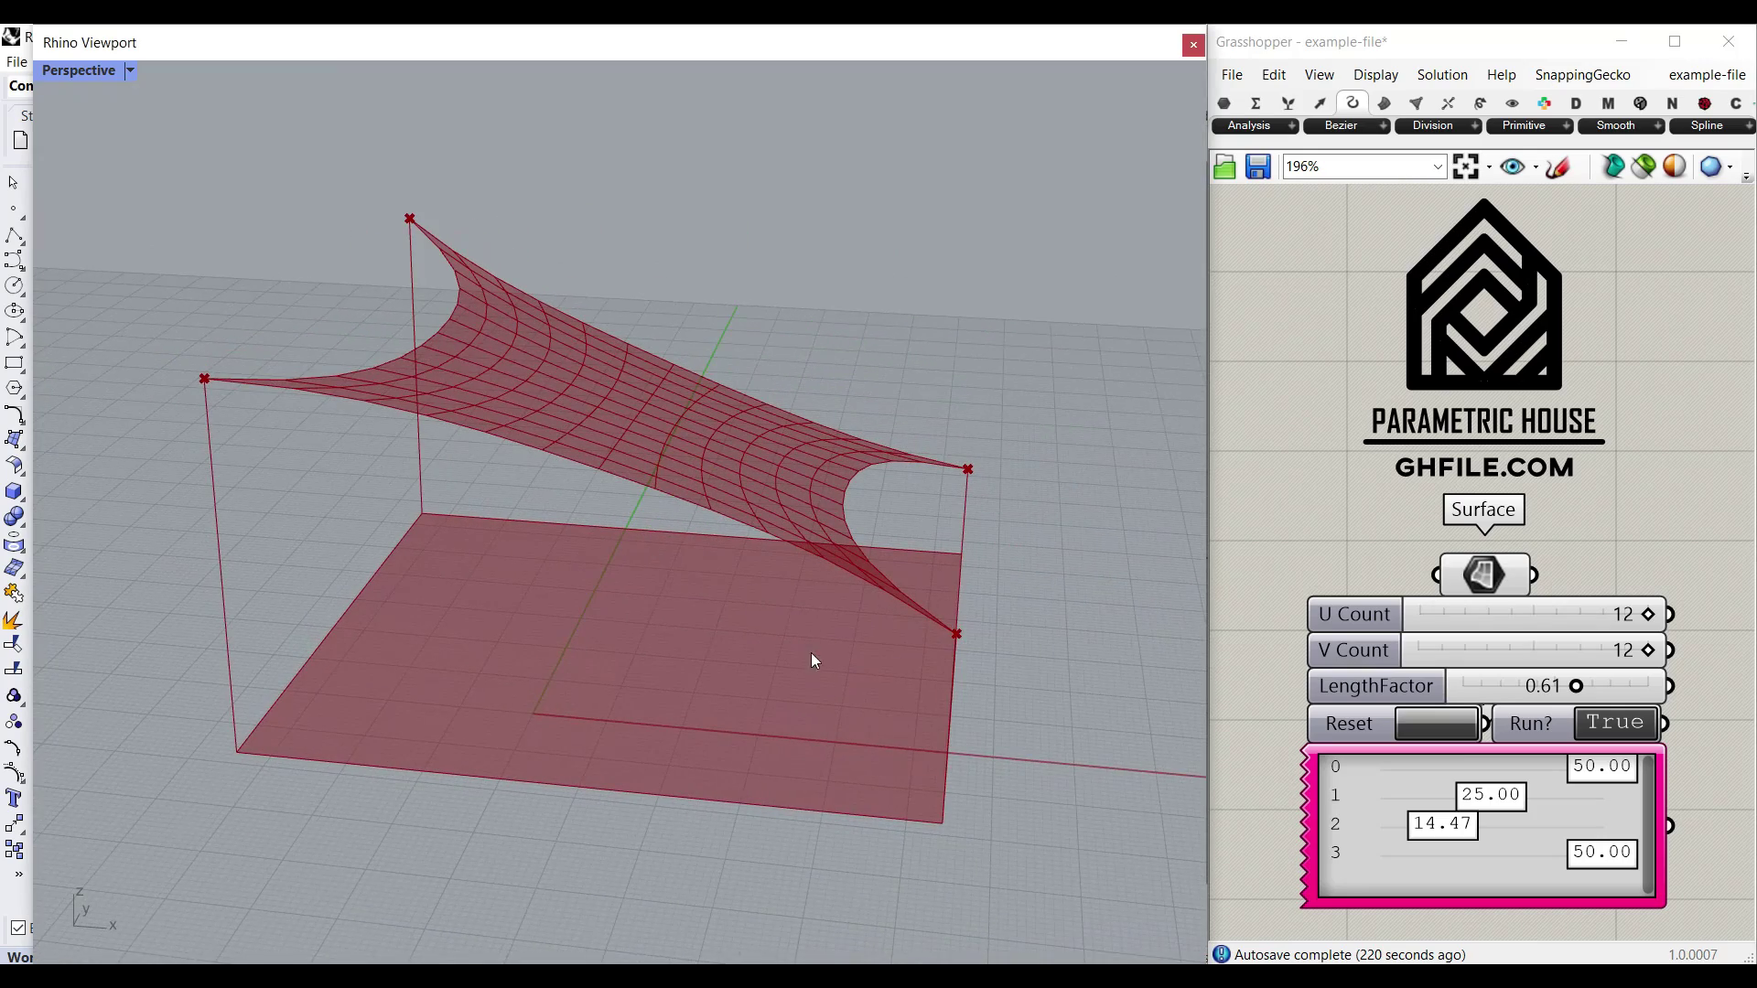
mouse_move(577, 595)
right_mouse_down()
mouse_move(842, 580)
mouse_move(530, 596)
mouse_move(559, 604)
right_mouse_up()
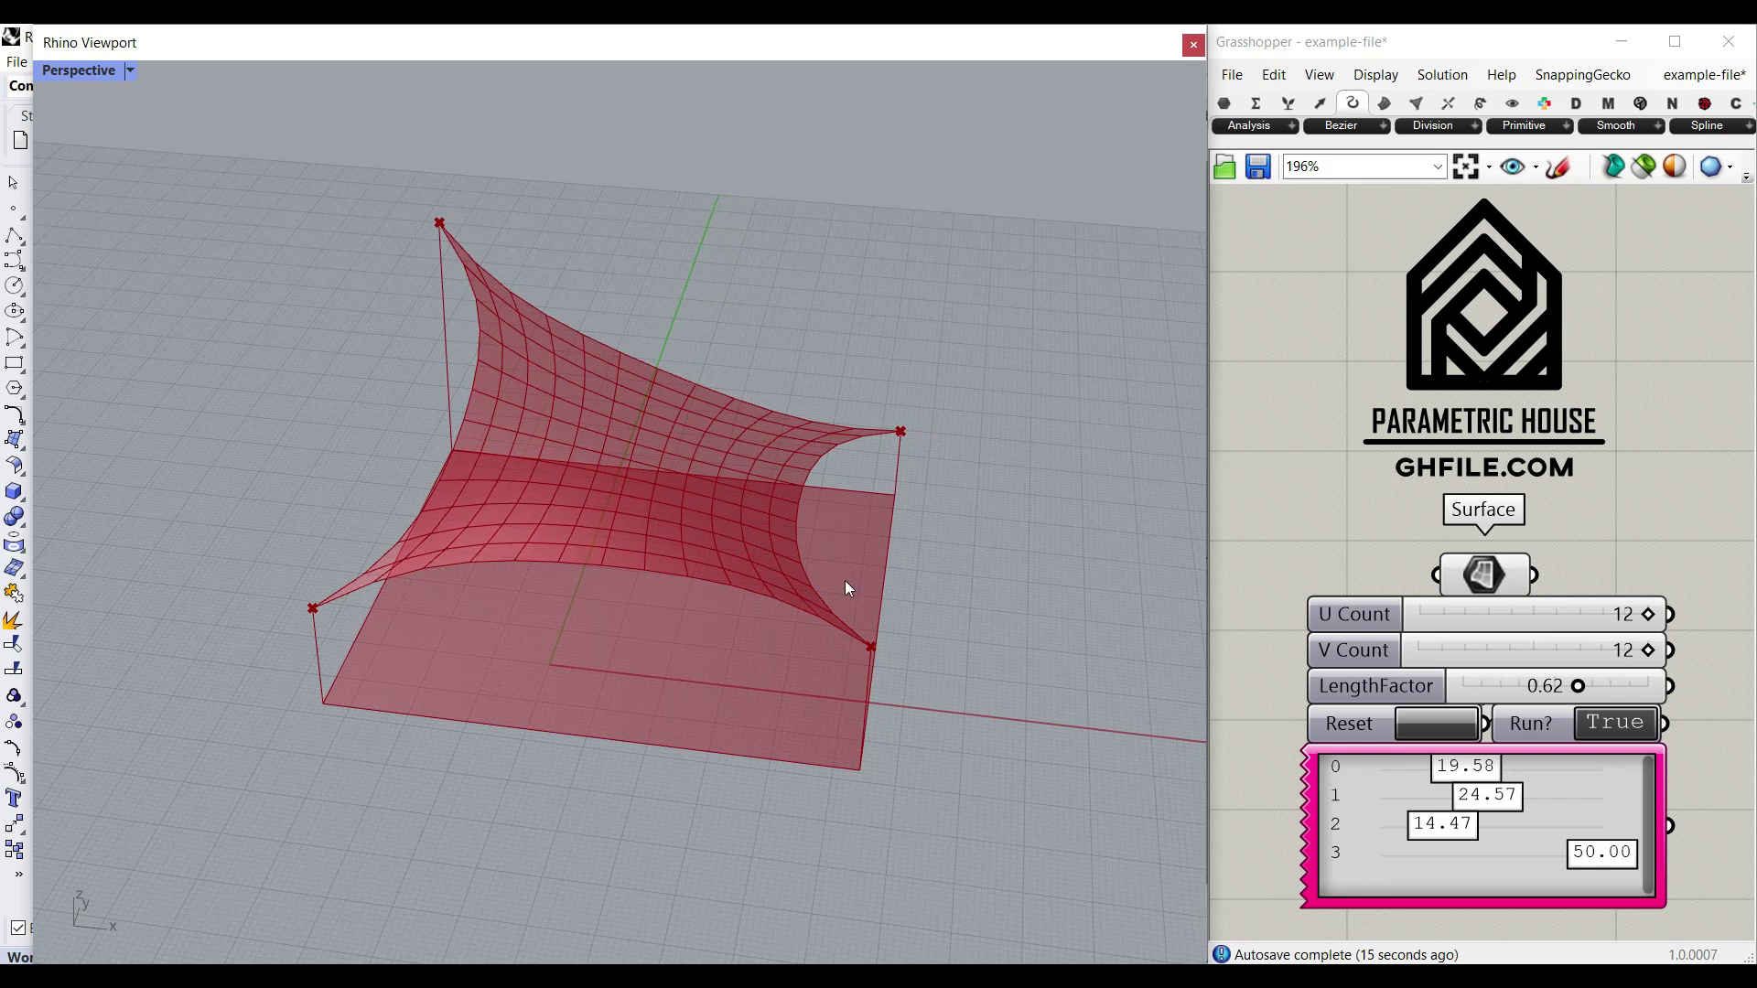
Draw a new four-corner surface on the ground plane, overlapping the base of the existing canopy
left_click(27, 443)
left_click(633, 374)
left_click(306, 612)
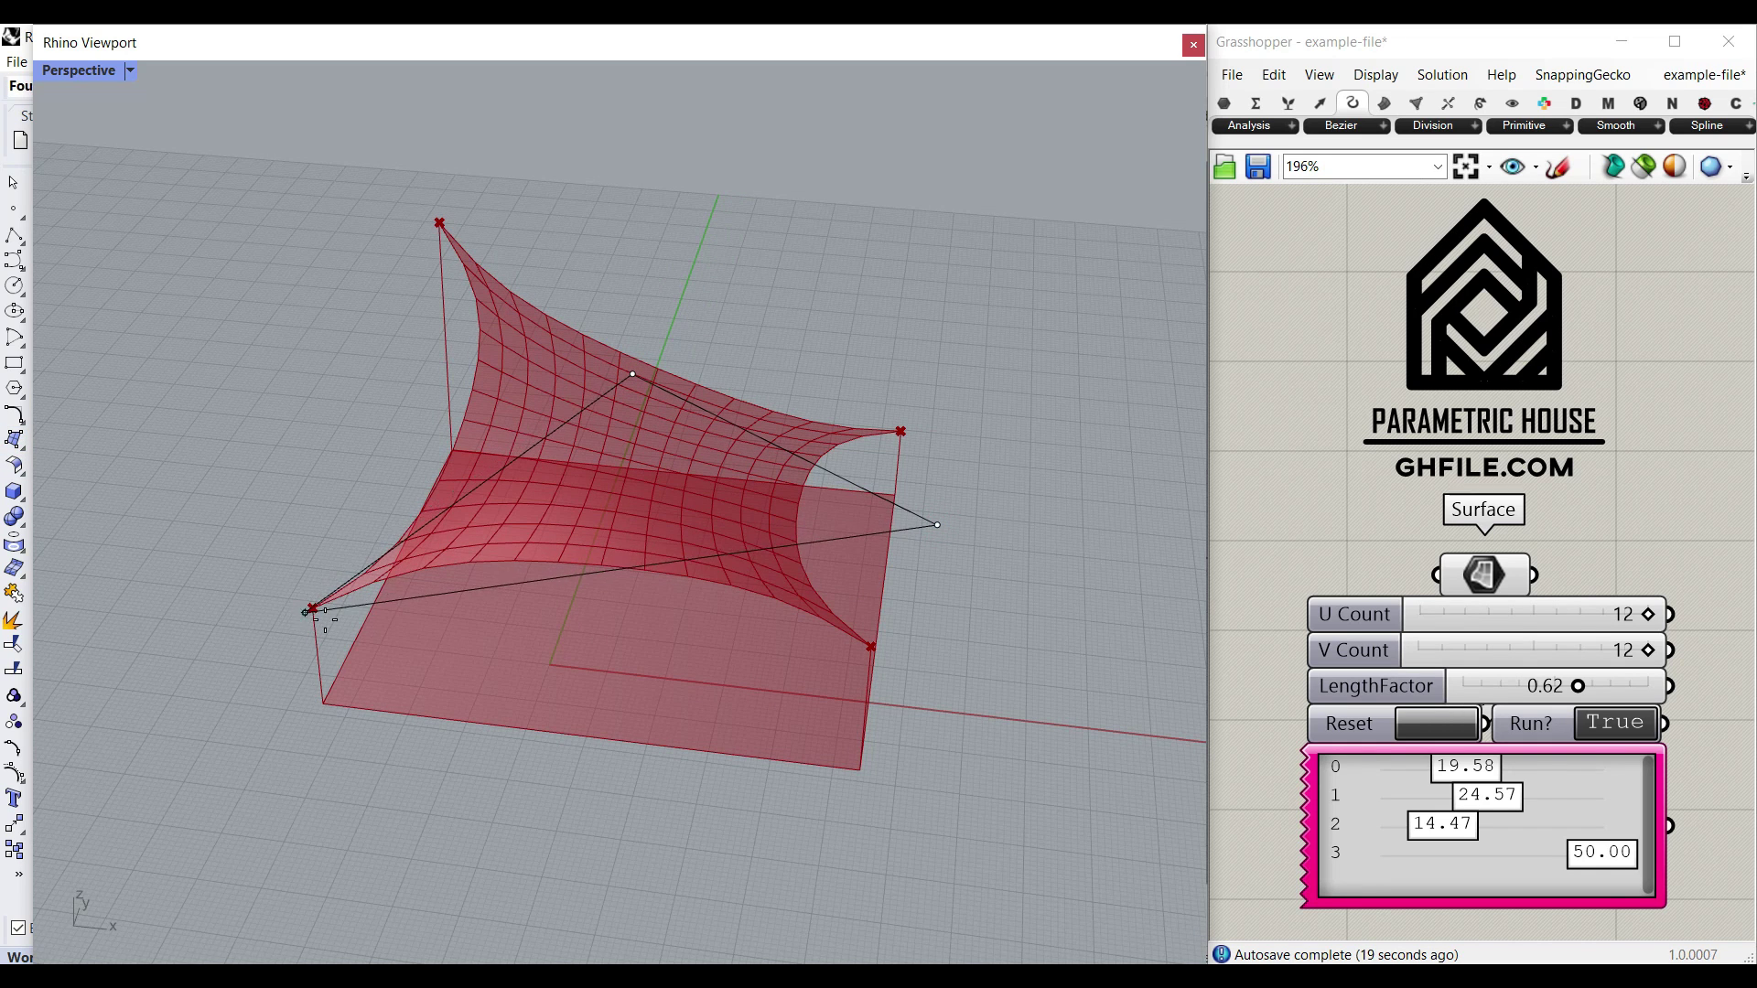
left_click(842, 736)
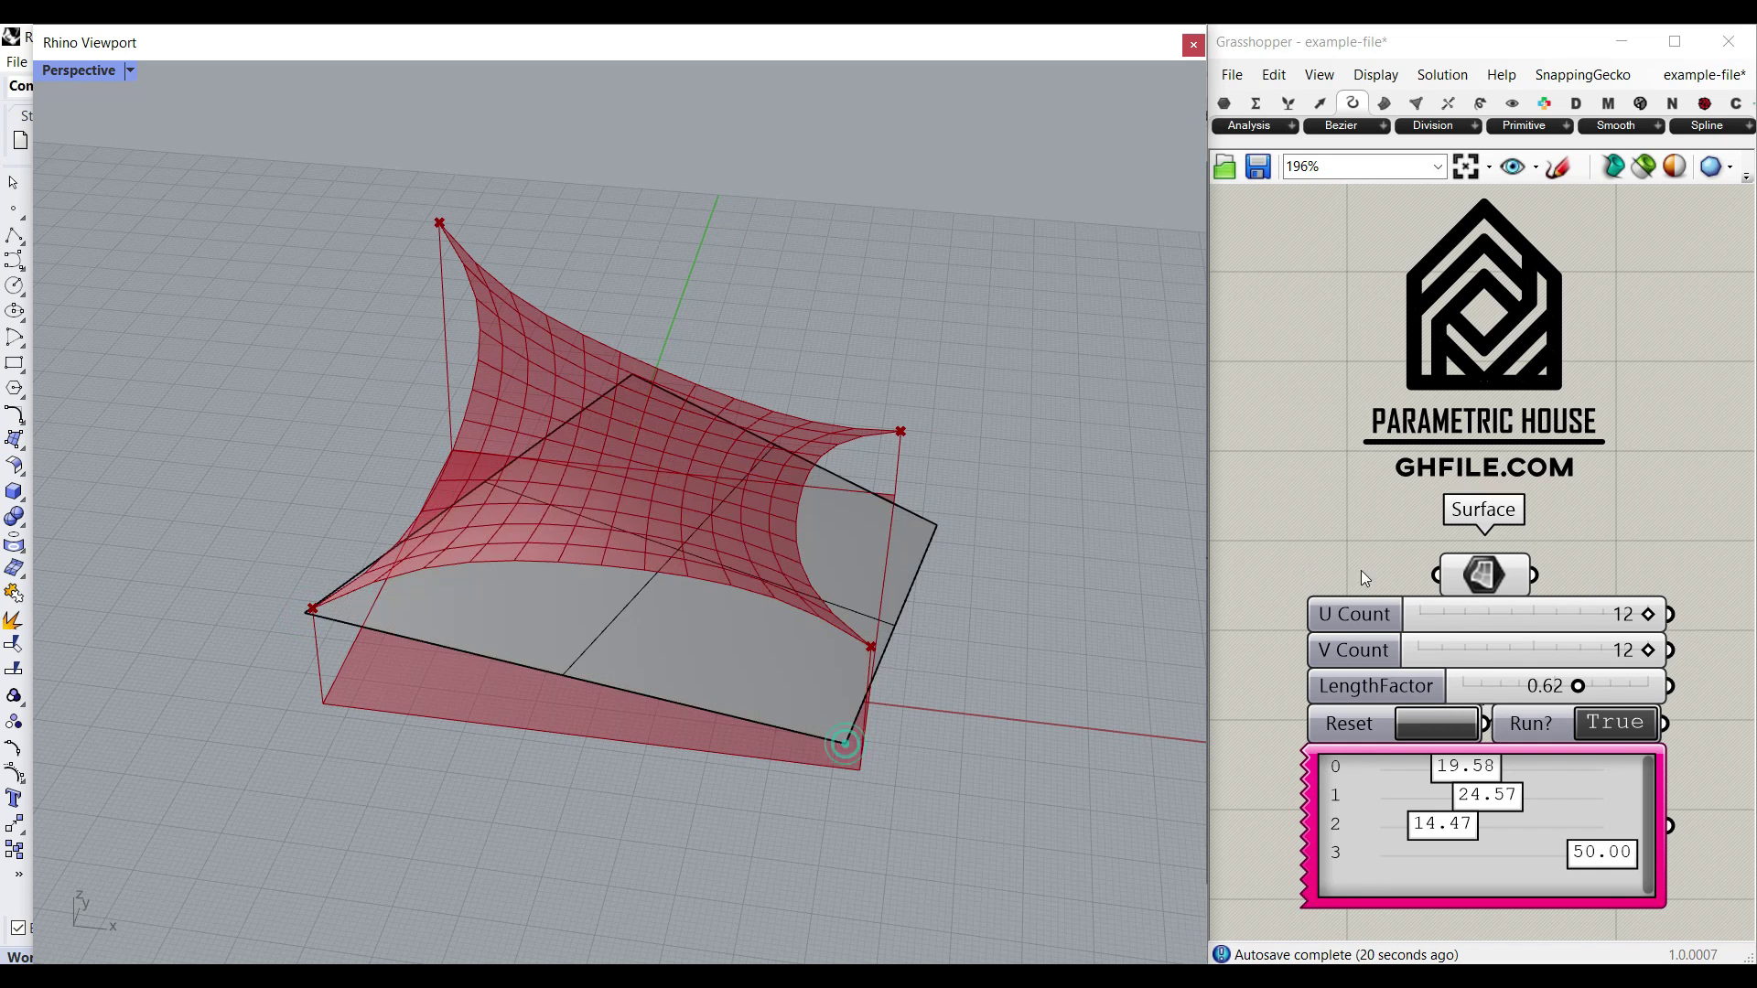
Reference the newly drawn four-corner surface in the Surface parameter as its single surface
right_click(1481, 574)
left_click(1560, 797)
left_click(796, 628)
Show the control points of the new surface and move one corner along its Y axis to reshape the base
right_click_drag(796, 628, 778, 674)
left_click(890, 656)
left_click(778, 607)
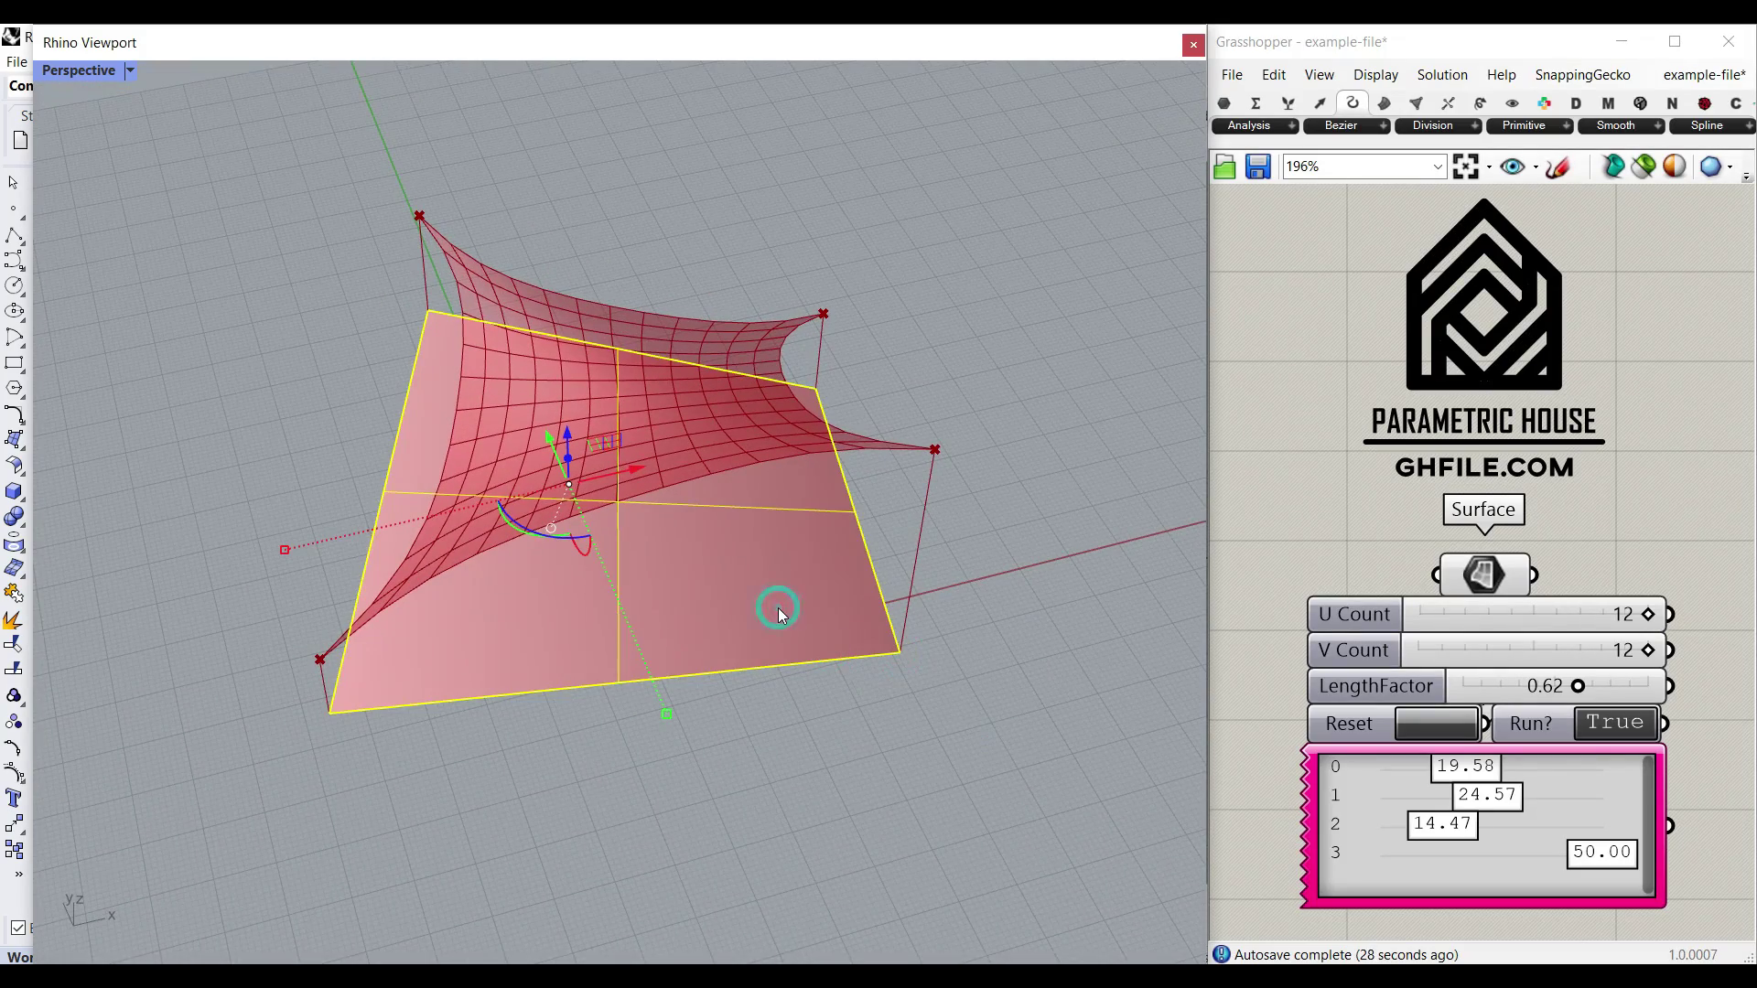
key("F10")
left_click(924, 536)
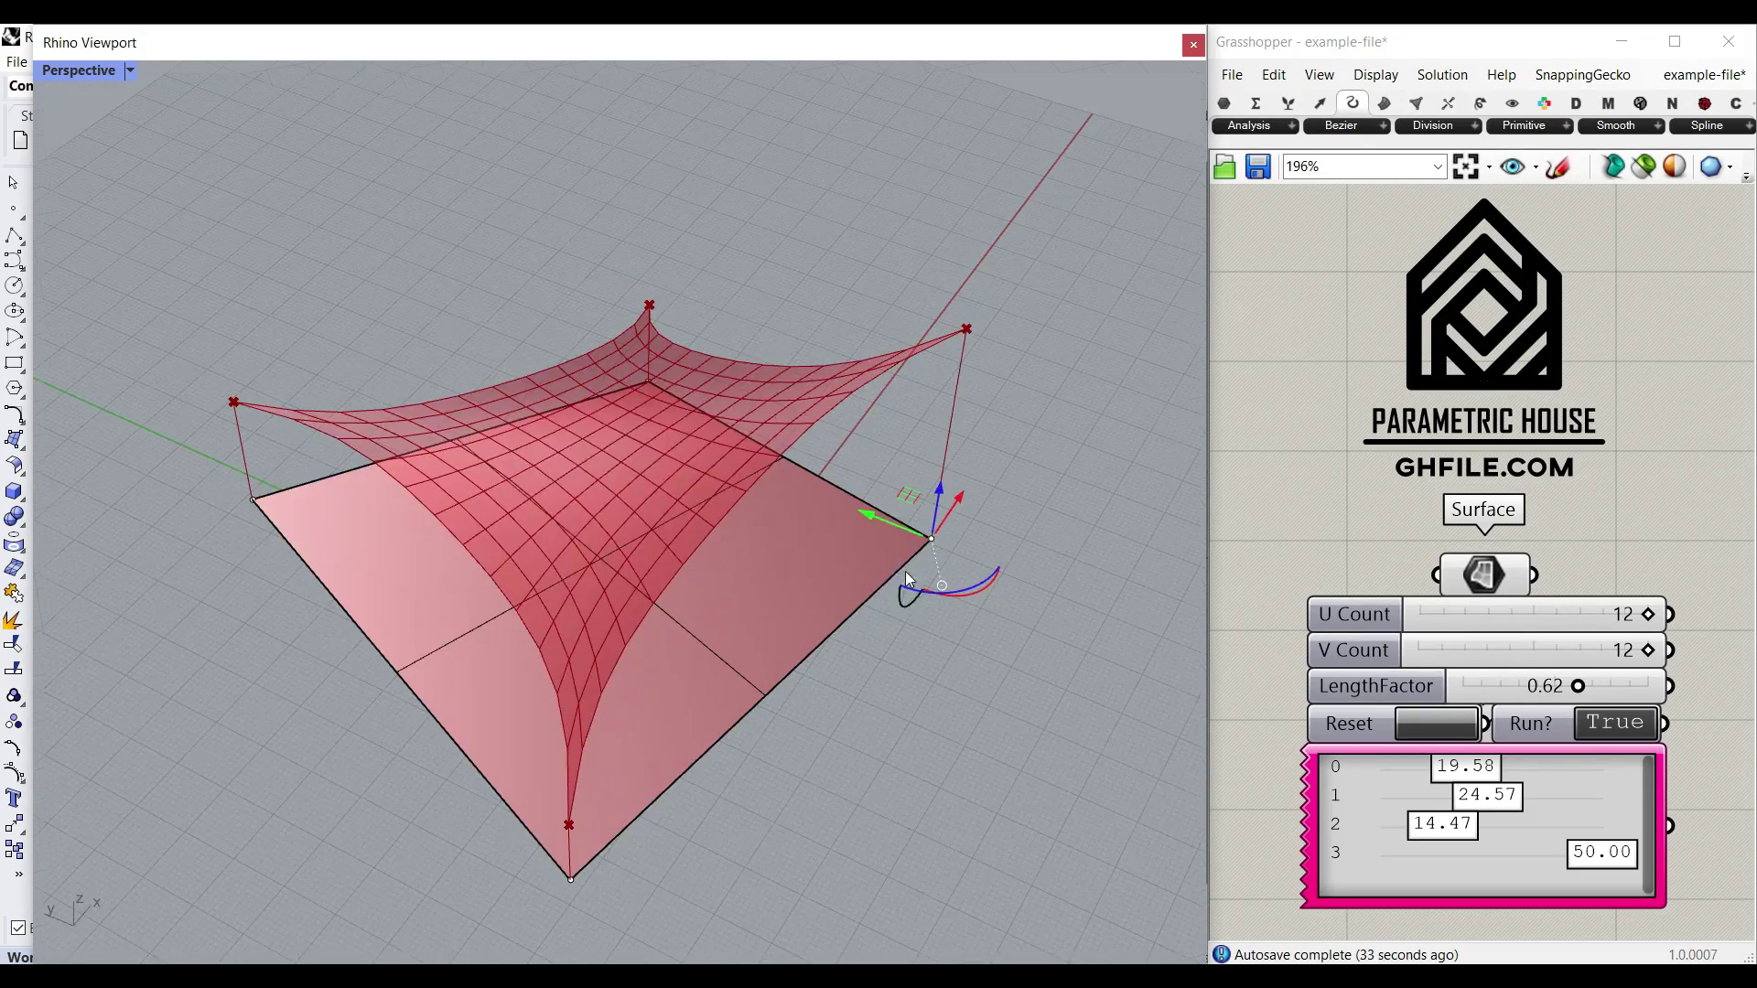
left_click_drag(887, 520, 930, 635)
left_click(1007, 620)
Set the first corner height in the gene pool to 14.90
right_click_drag(1007, 621, 704, 669)
mouse_move(1465, 766)
left_mouse_down()
mouse_move(1386, 773)
mouse_move(1437, 776)
left_mouse_up()
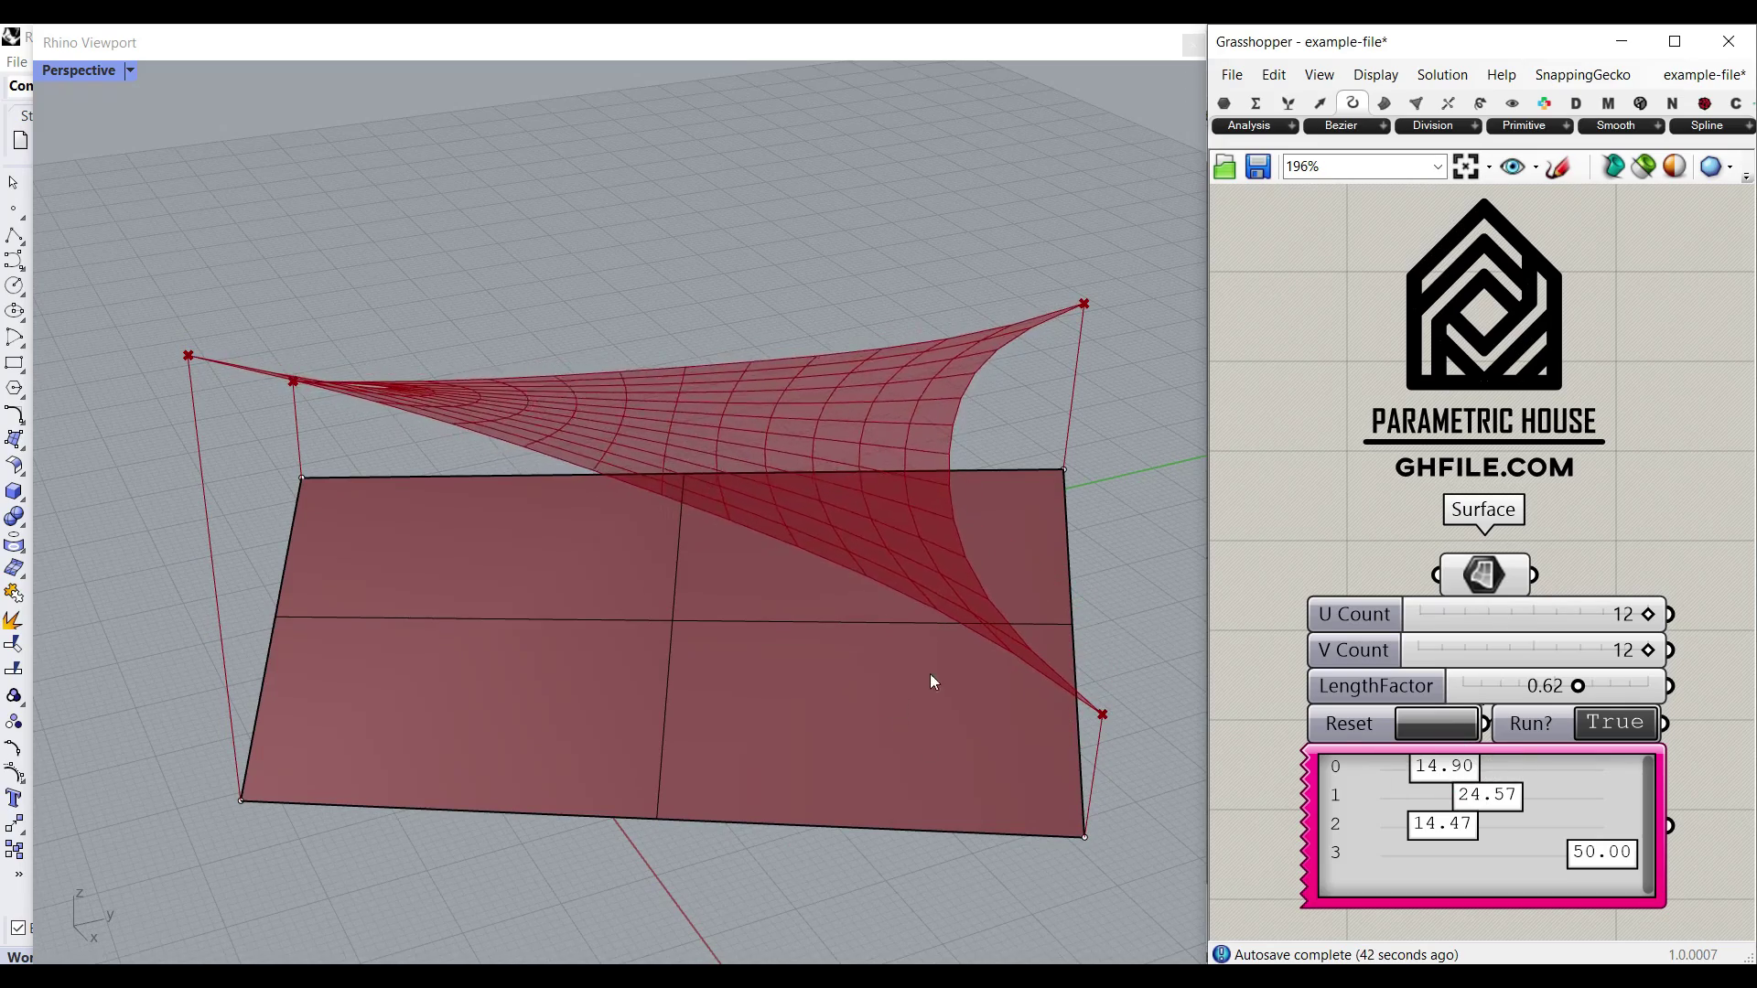
right_click_drag(934, 686, 433, 636)
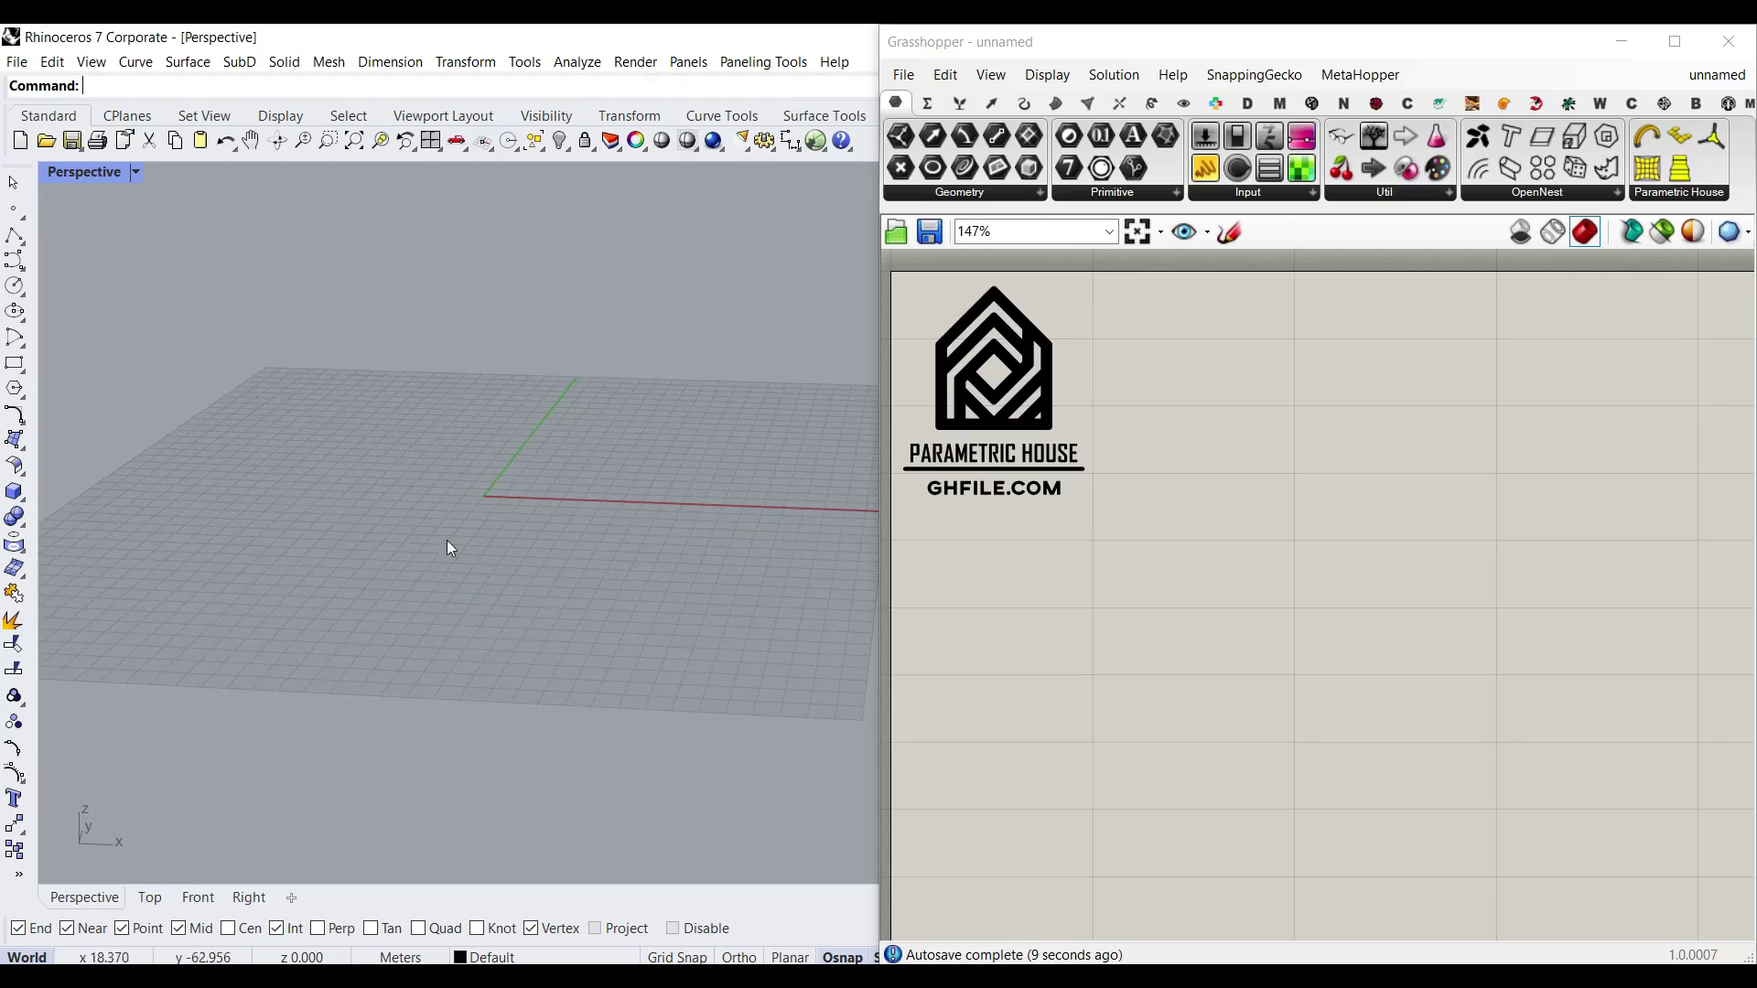
Draw a flat rectangular plane surface around the world origin by picking two opposite corners
right_click_drag(447, 540, 408, 638)
scroll(392, 650, "down", 3)
scroll(469, 625, "up", 4)
scroll(465, 627, "up", 2)
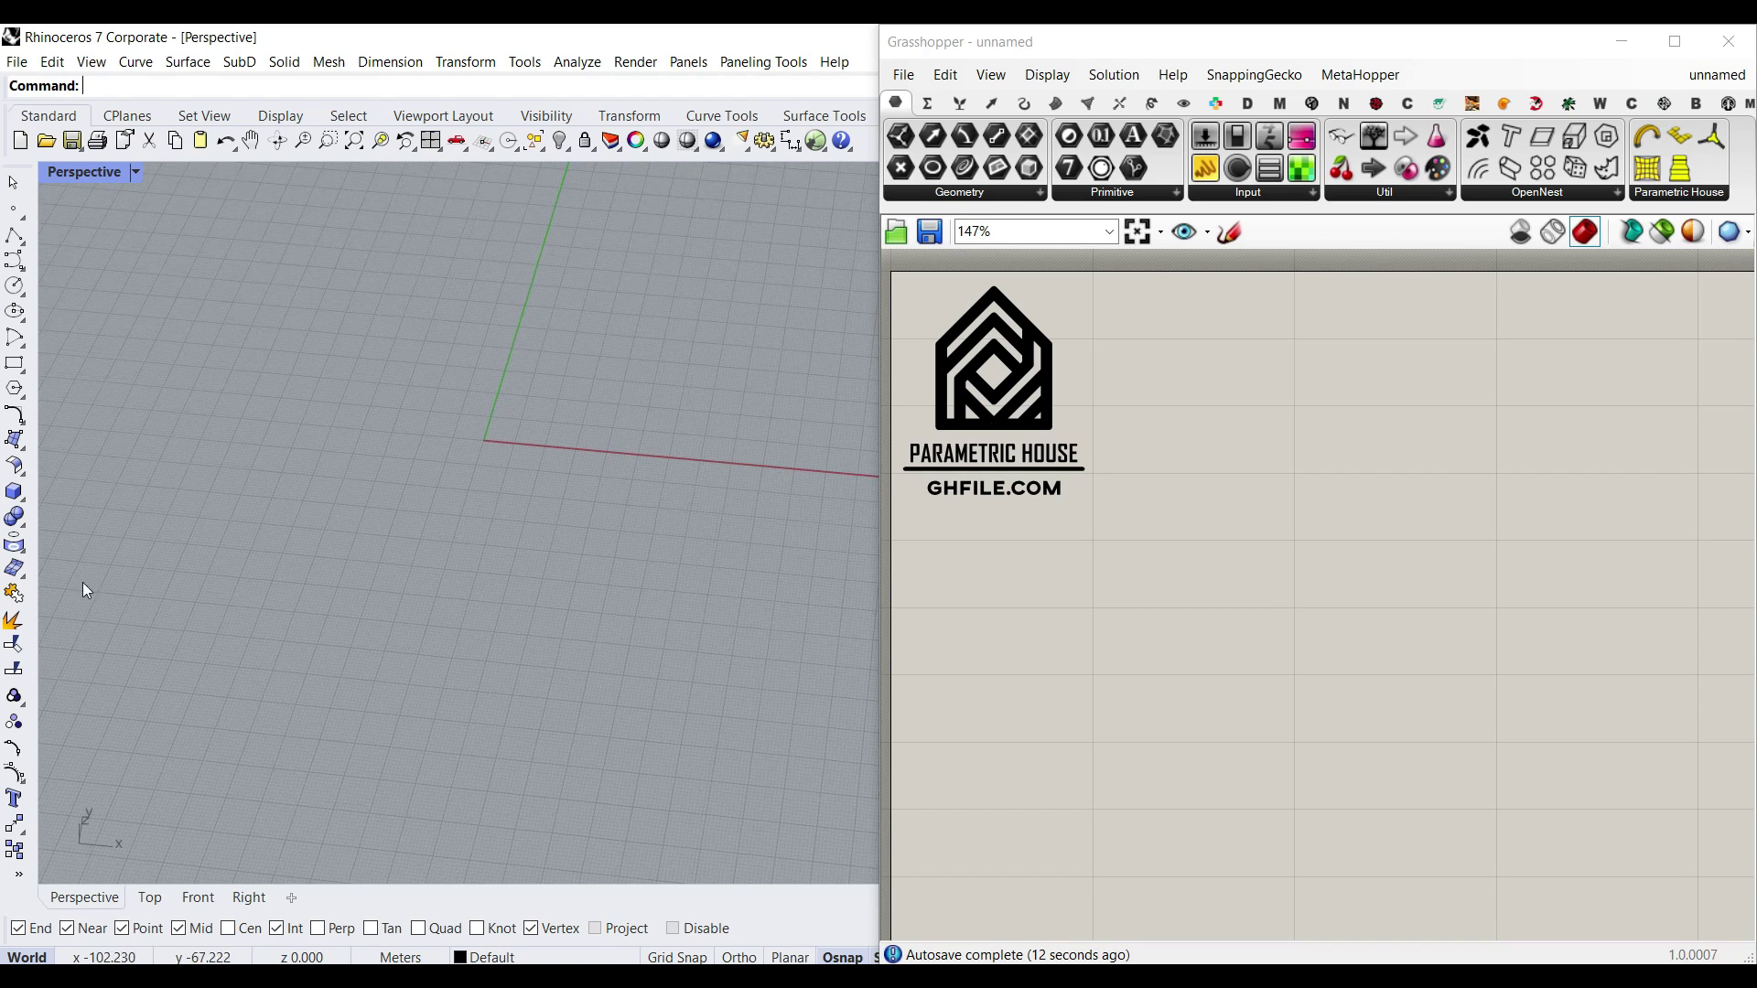
left_click(22, 449)
left_click(16, 447)
left_click(193, 447)
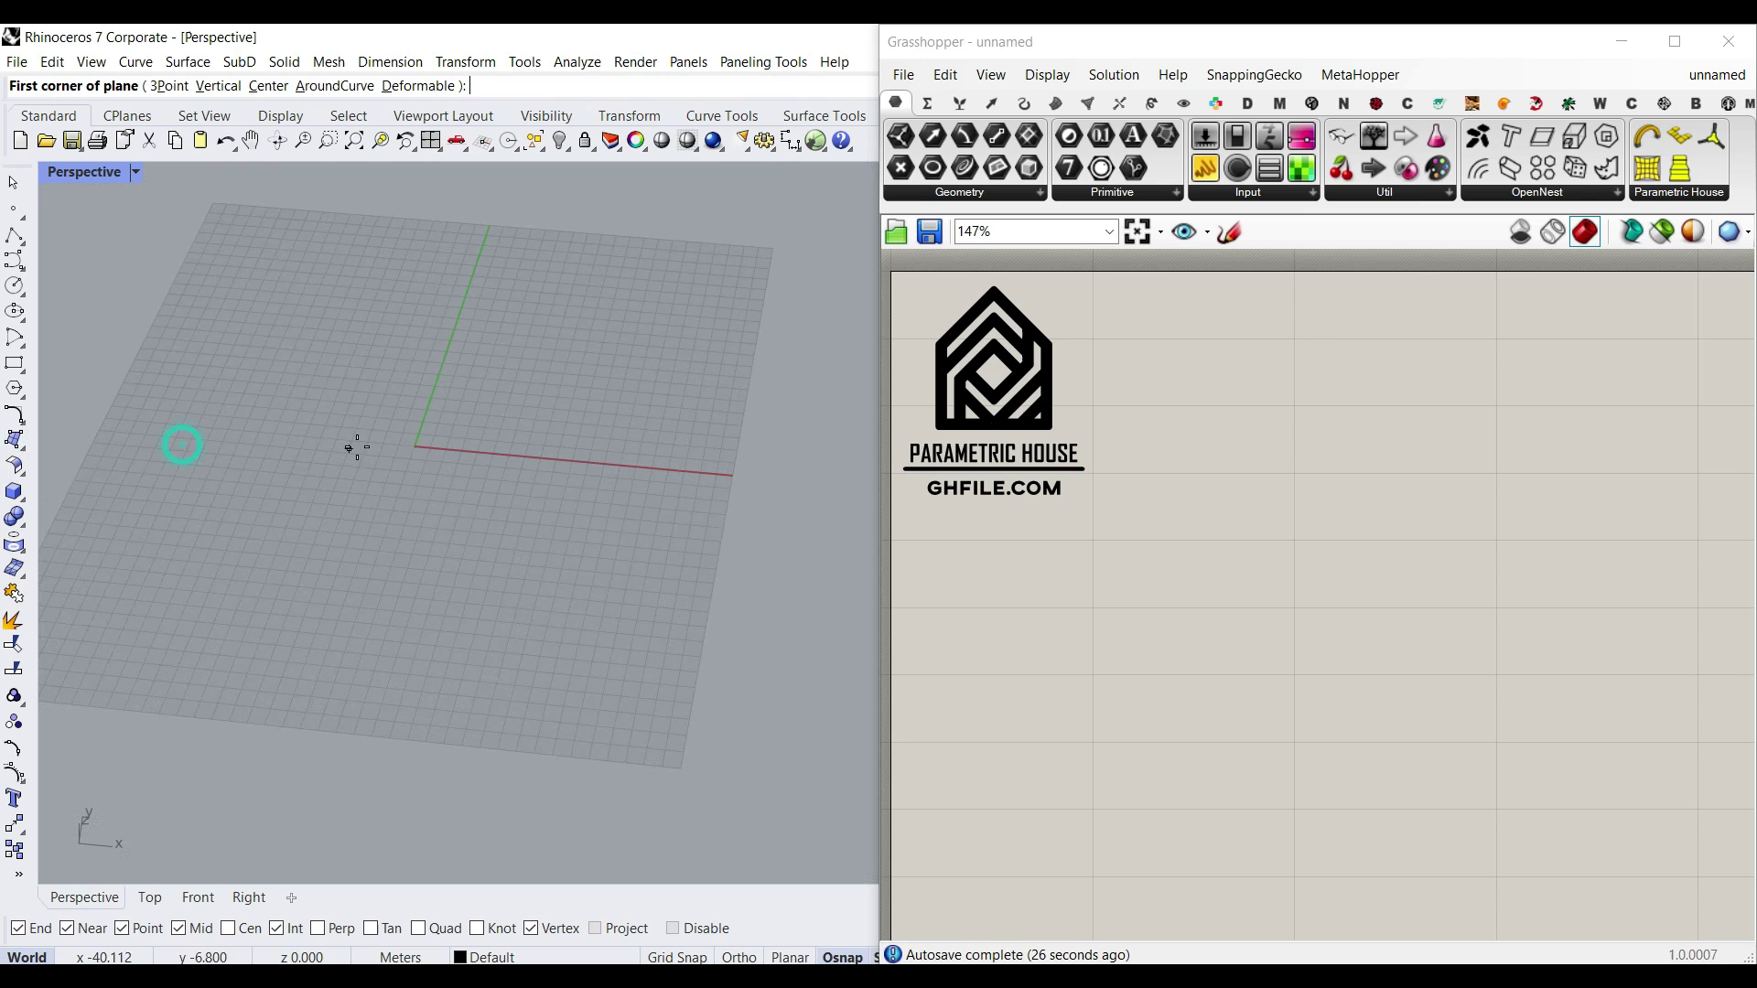
left_click(346, 364)
left_click(571, 586)
scroll(495, 540, "up", 2)
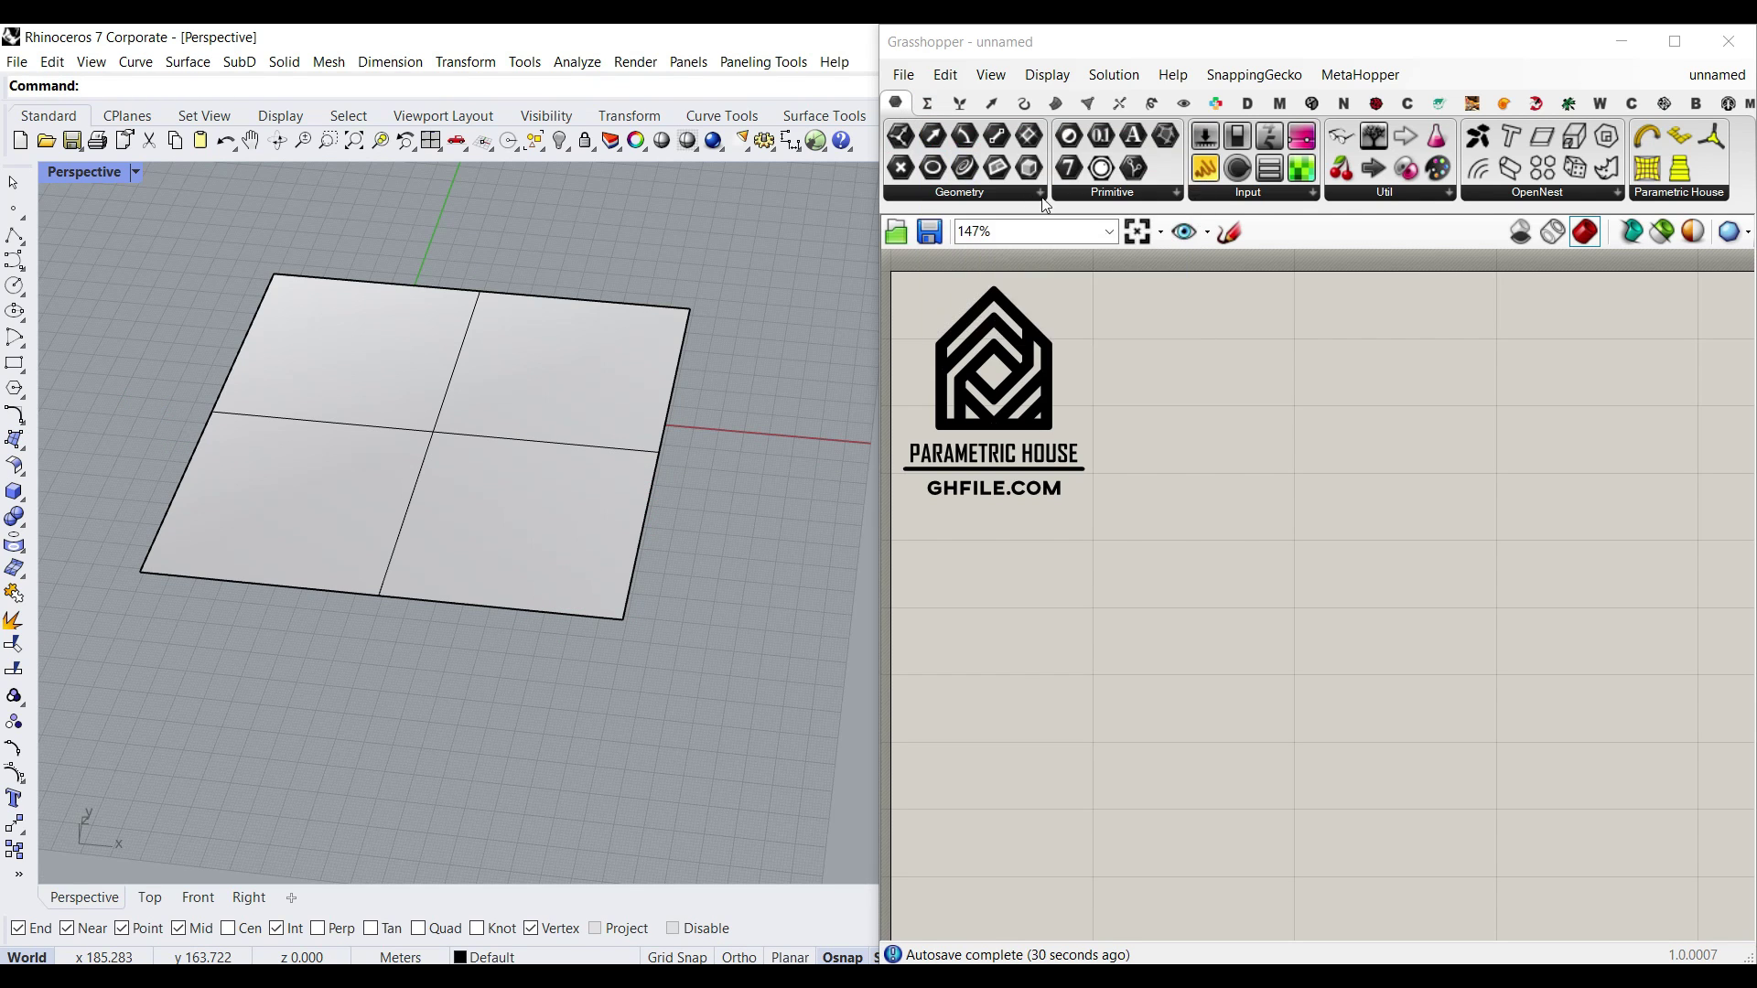
Place a Surface parameter on the empty Grasshopper canvas below the logo
left_click(982, 202)
left_click(1098, 468)
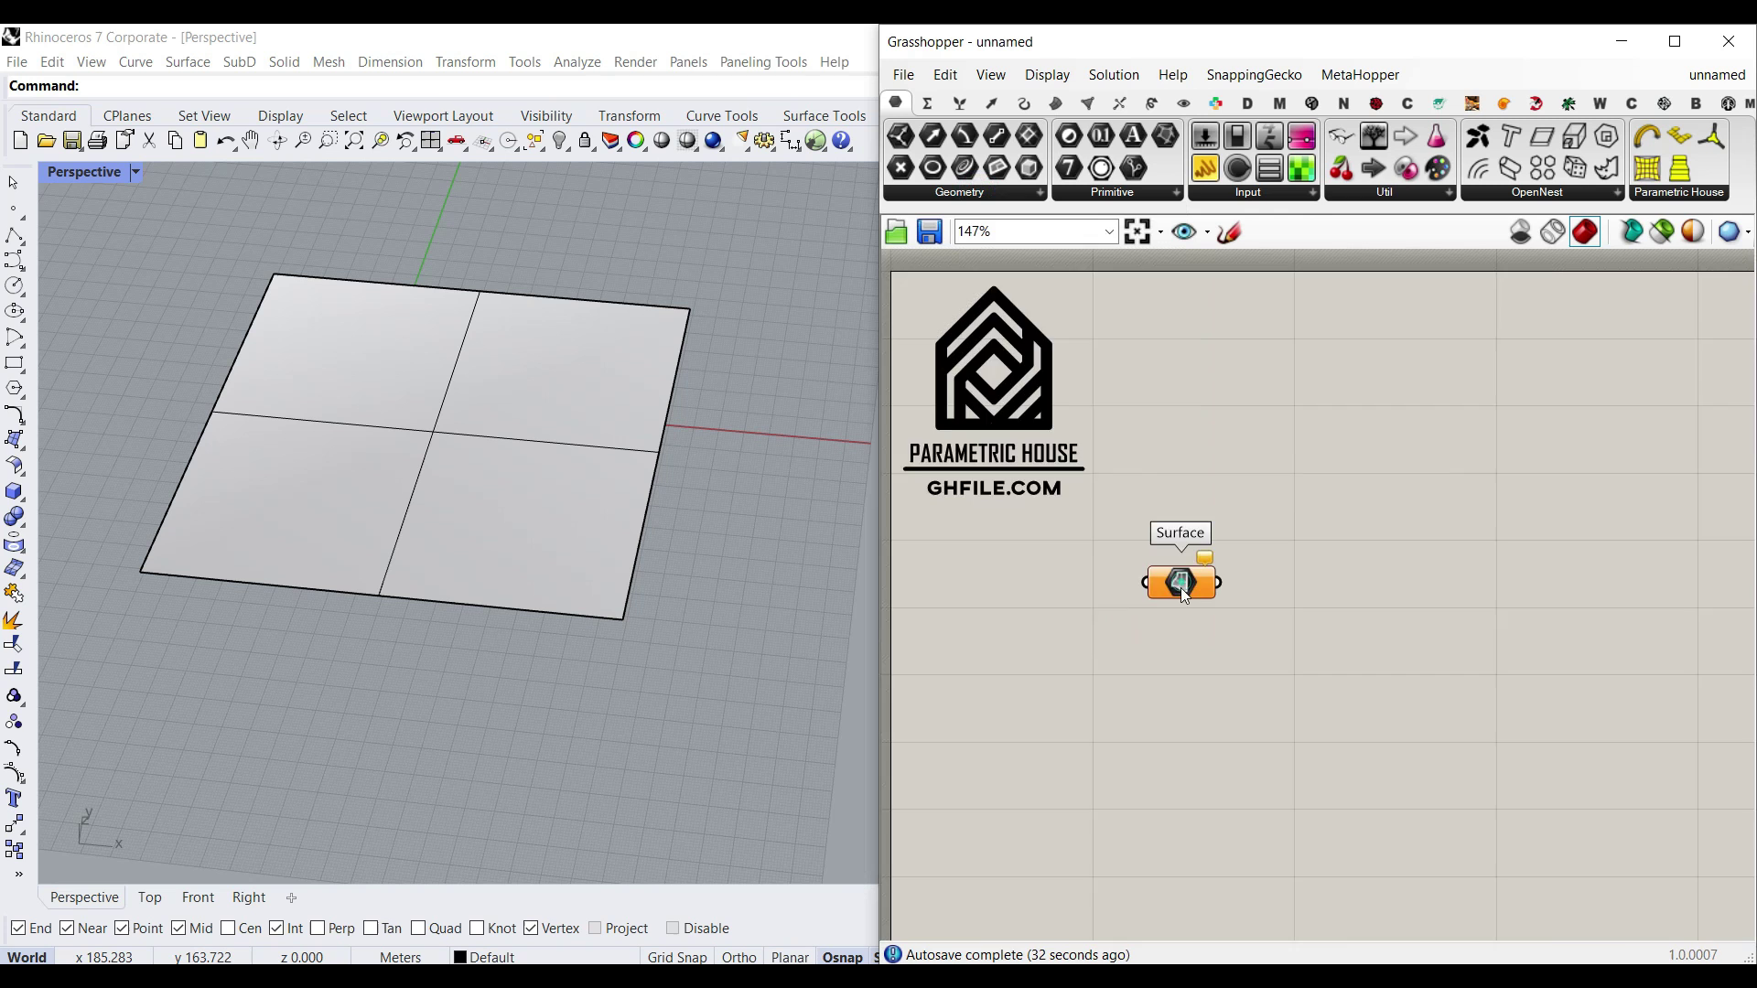
left_click(1181, 585)
scroll(1376, 574, "up", 2)
left_click_drag(1357, 529, 1163, 593)
Reference the rectangular plane in the Surface parameter as its single surface and reposition the parameter
right_click(1163, 593)
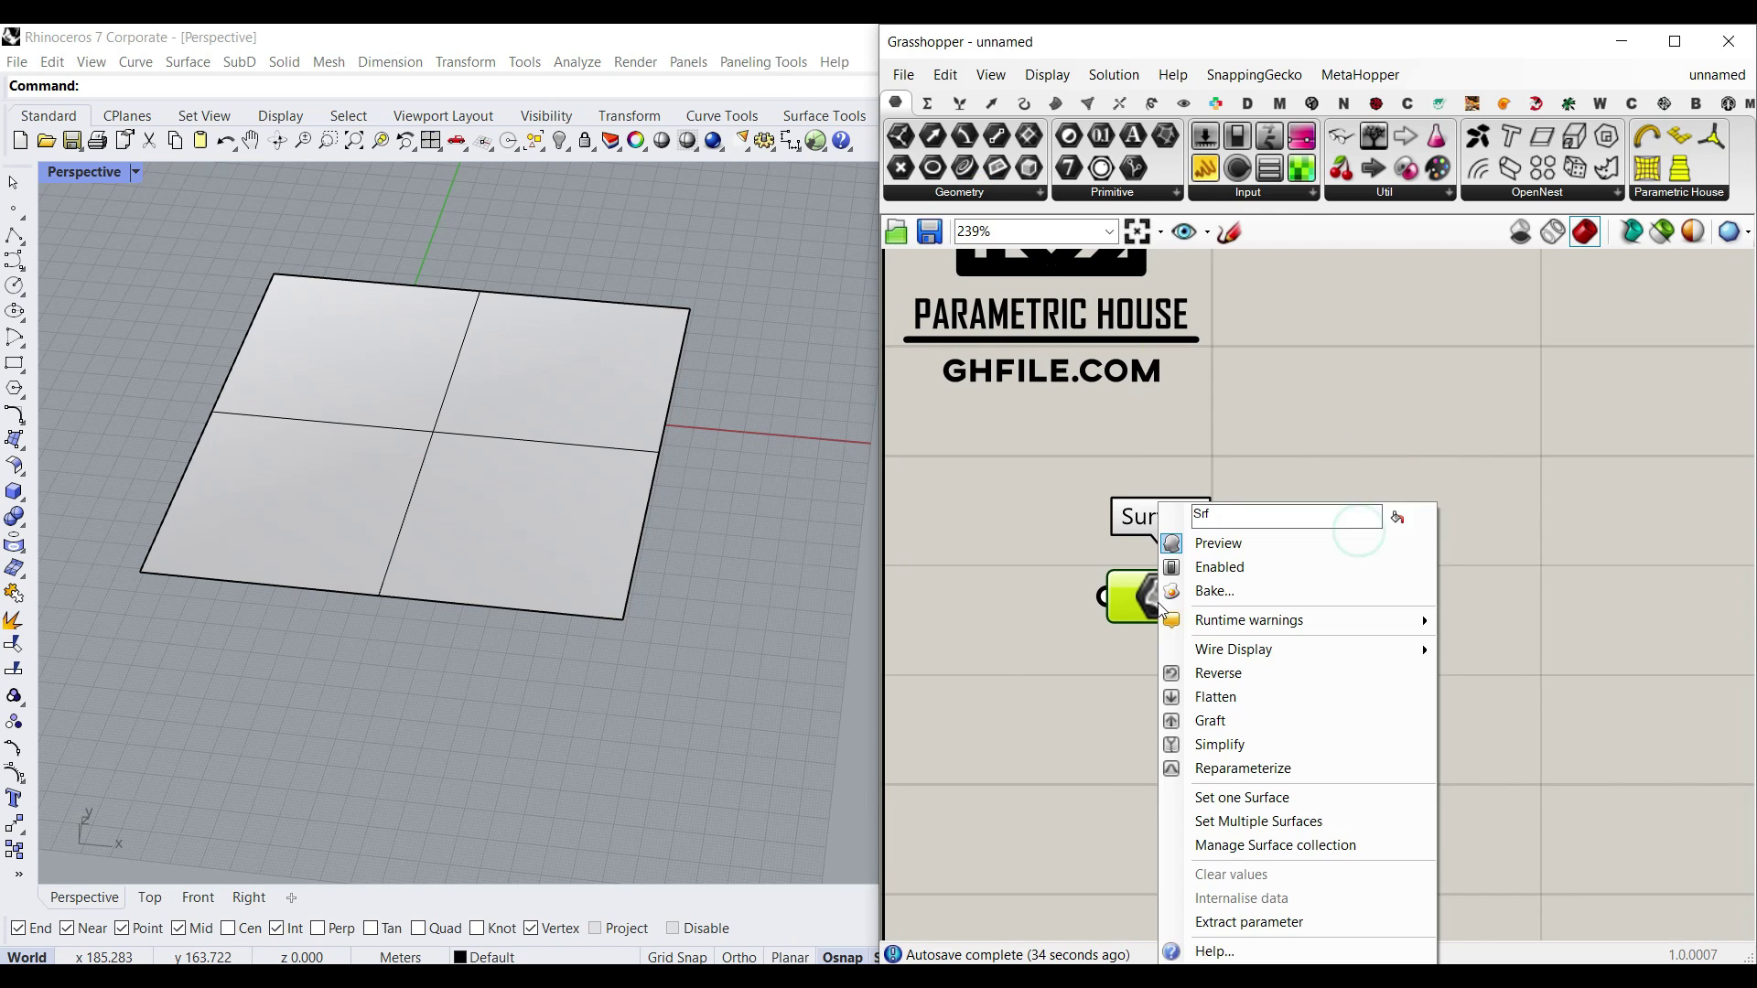
left_click(1208, 794)
left_click(503, 494)
left_click_drag(1163, 620, 1117, 615)
left_click(1252, 481)
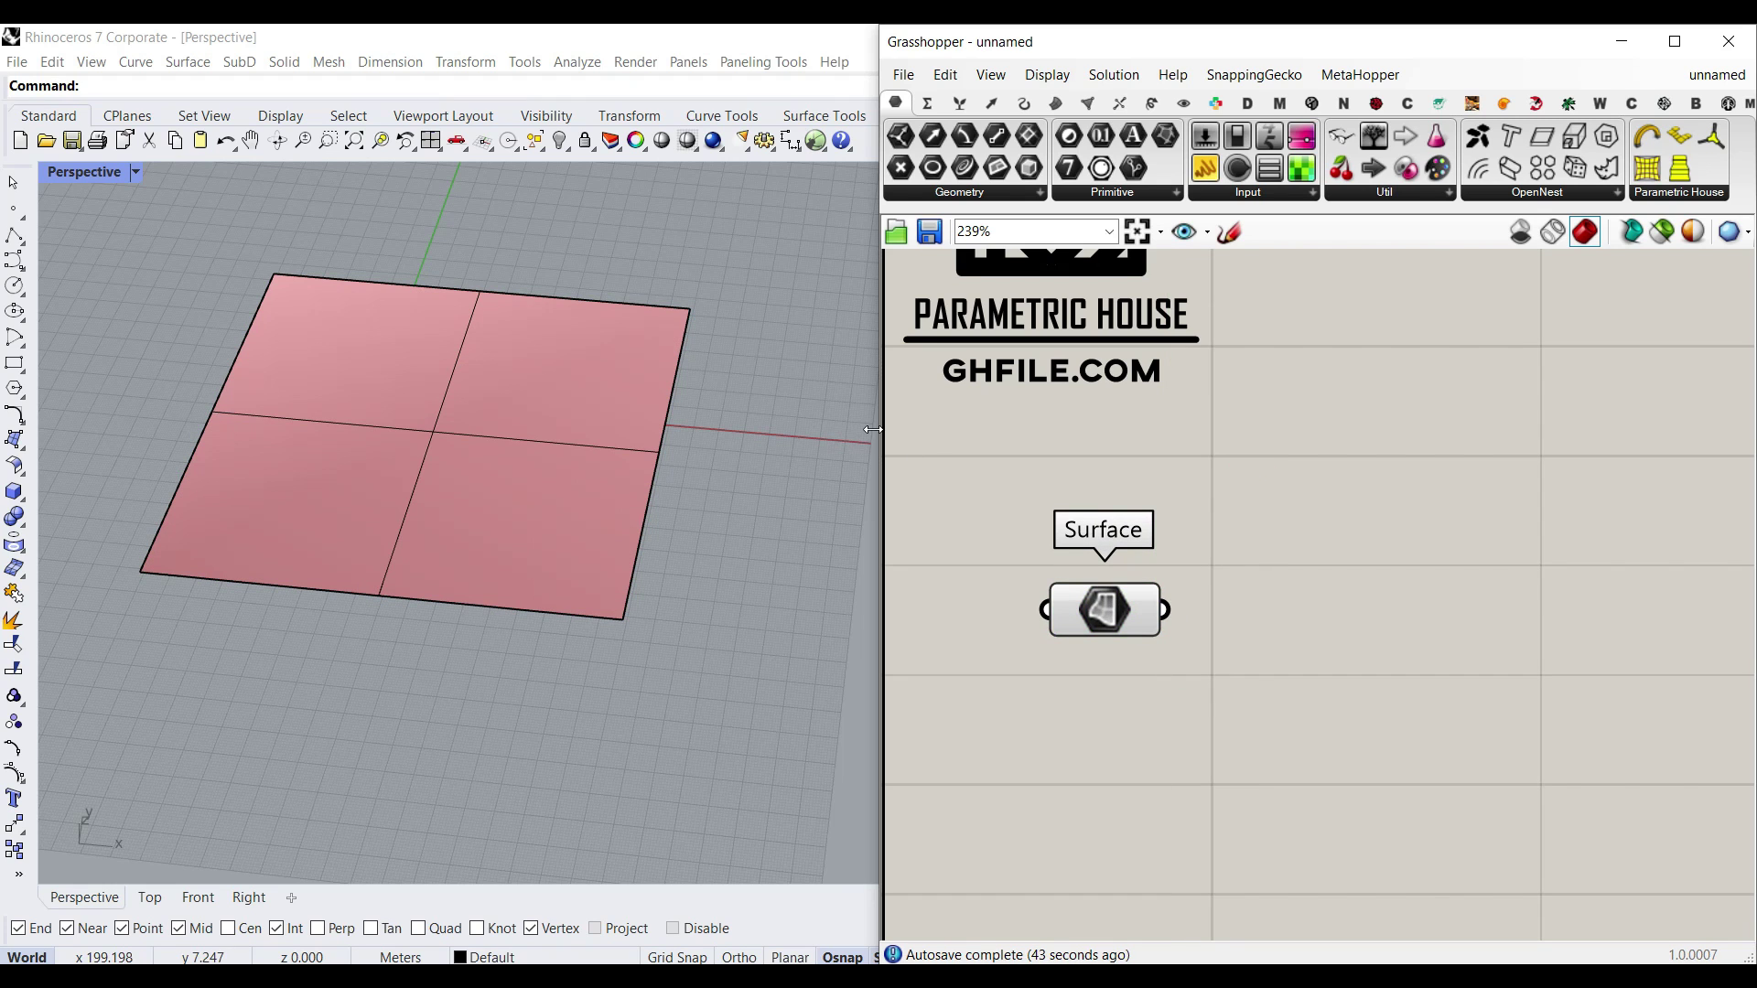
Widen the Grasshopper window and place a Kangaroo BouncySolver component beside the Surface parameter
left_click_drag(872, 429, 537, 429)
left_click(1513, 103)
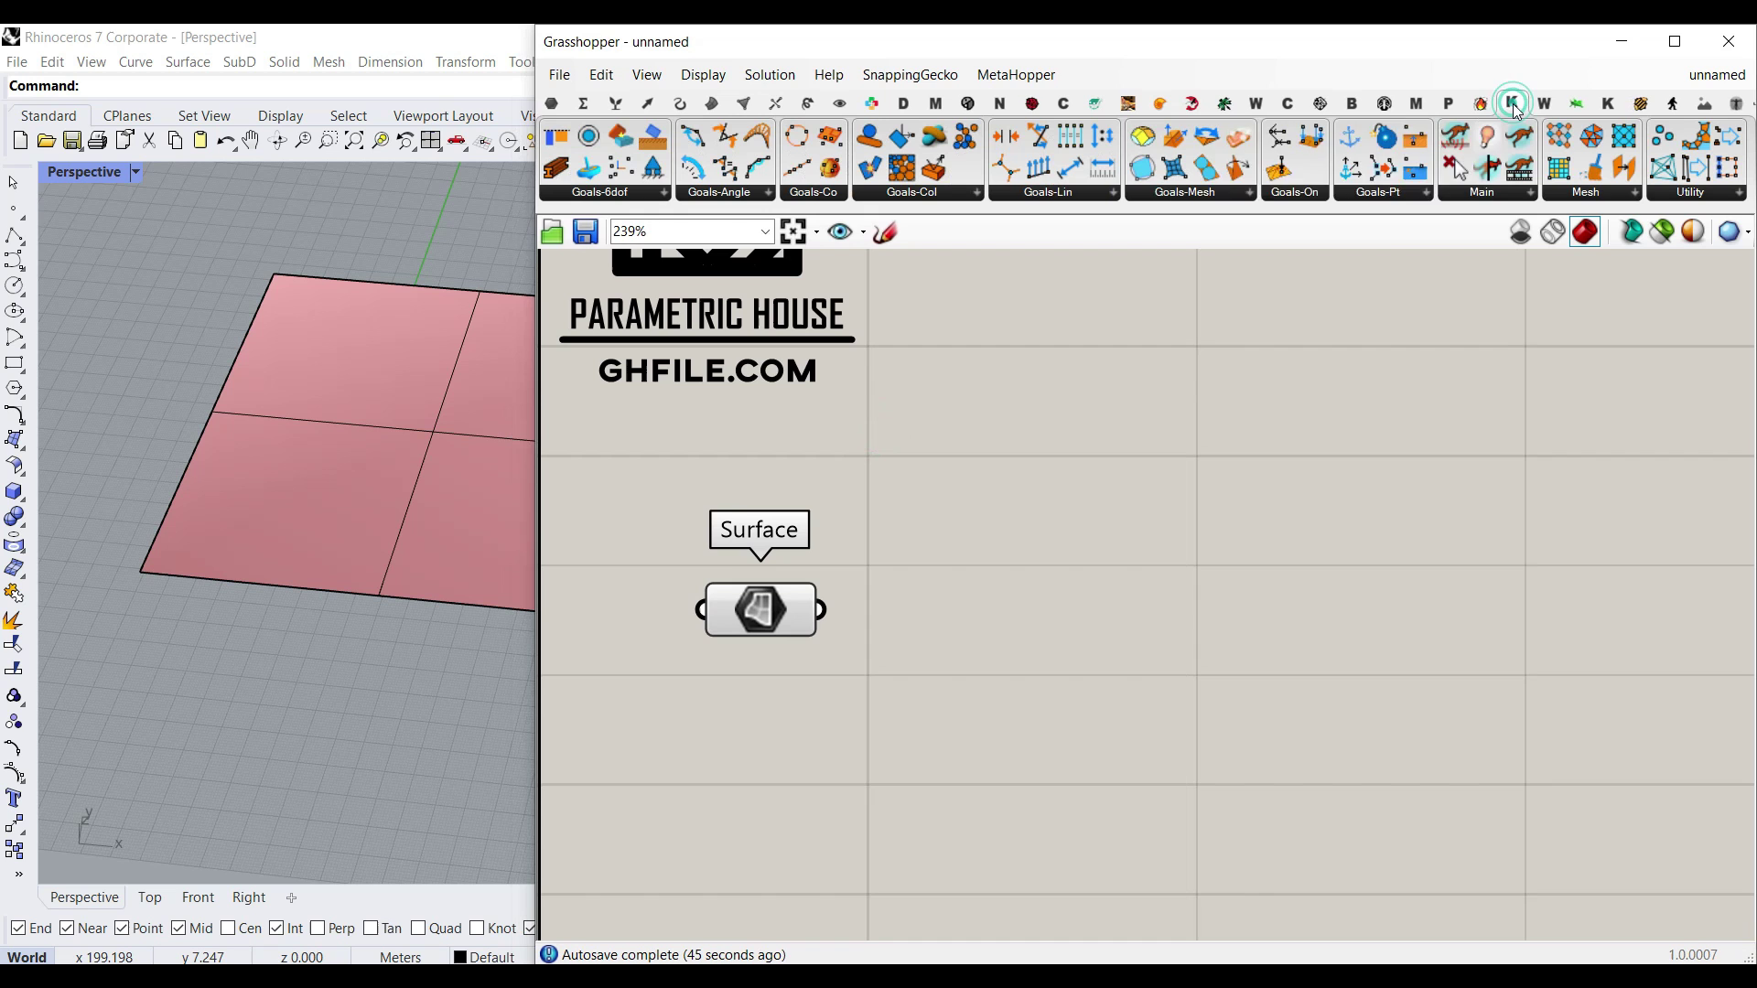
left_click(1528, 196)
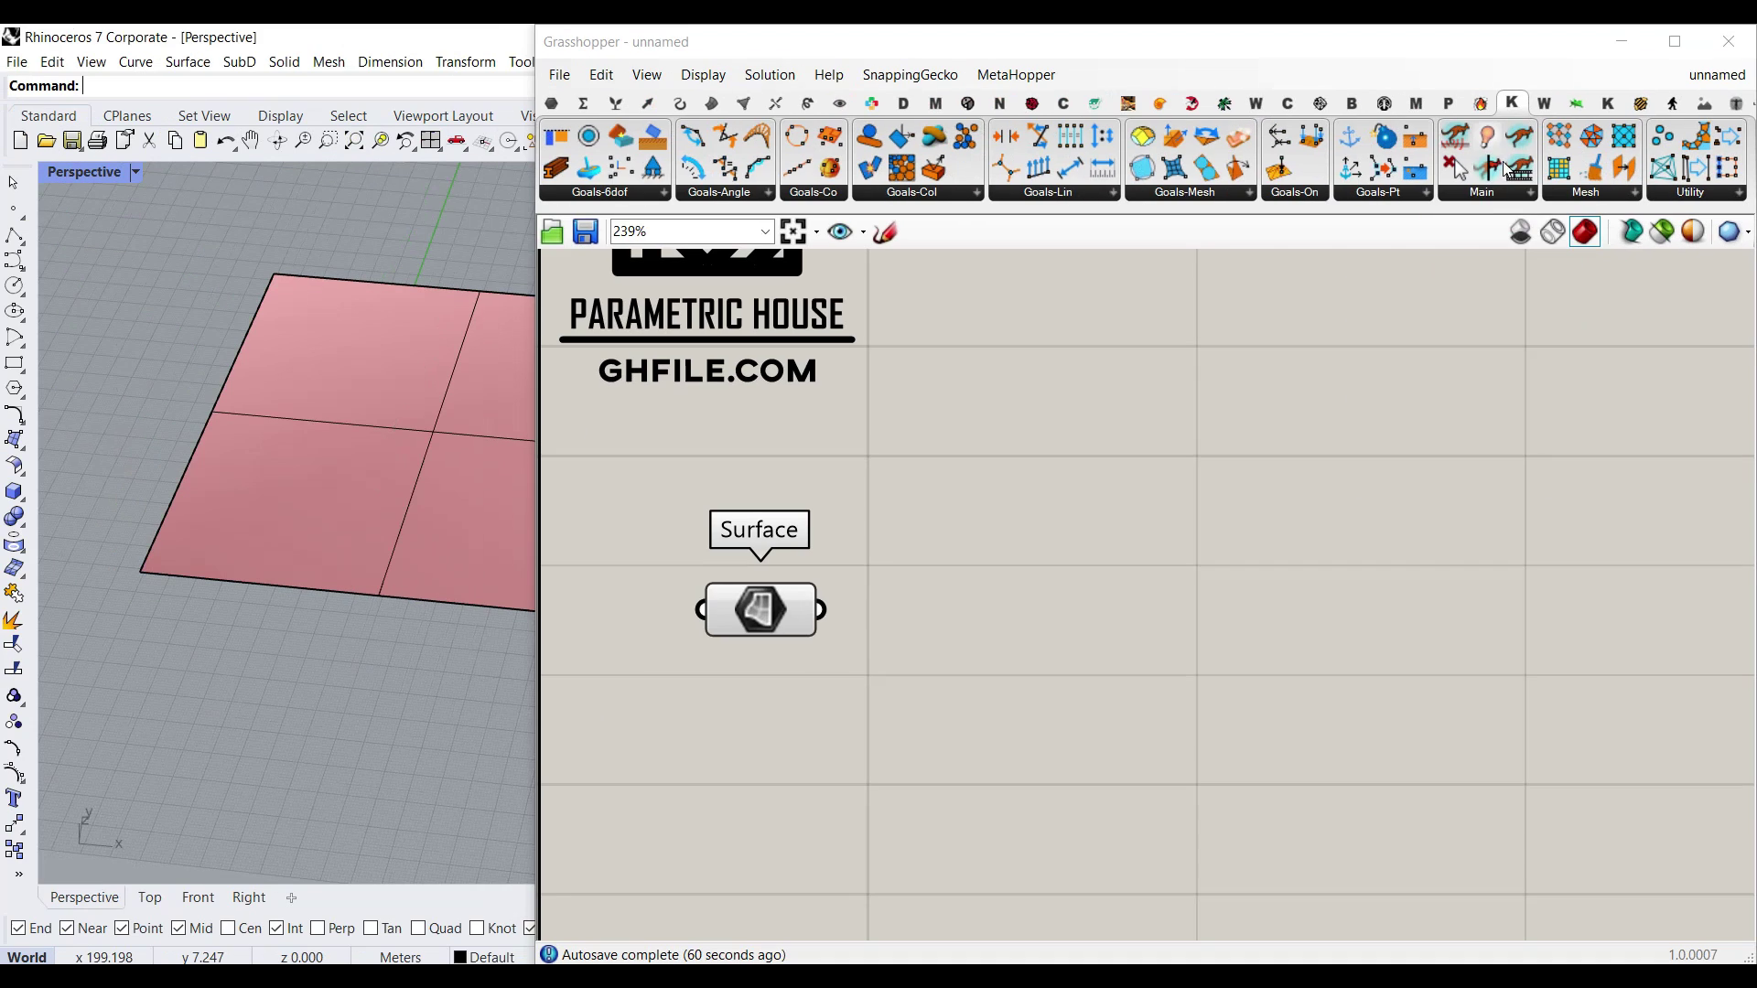
left_click(1304, 190)
left_click(1349, 279)
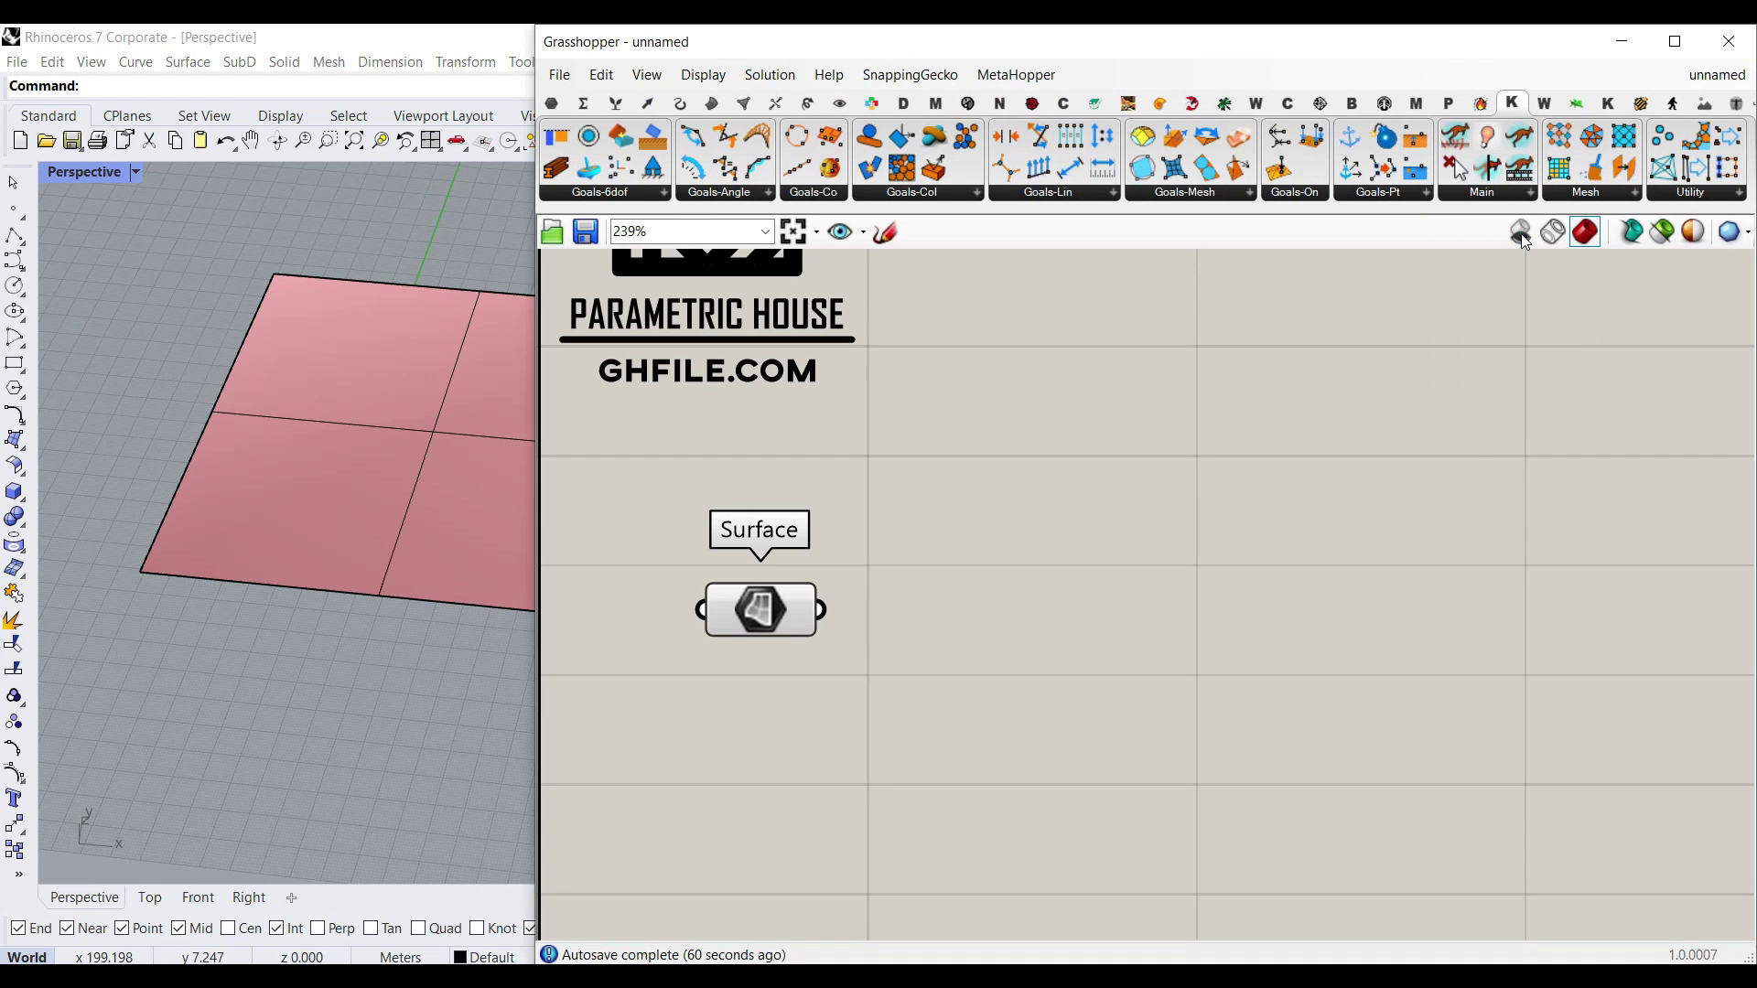
left_click(1354, 621)
left_click_drag(1378, 654, 1429, 732)
right_click_drag(781, 626, 802, 619)
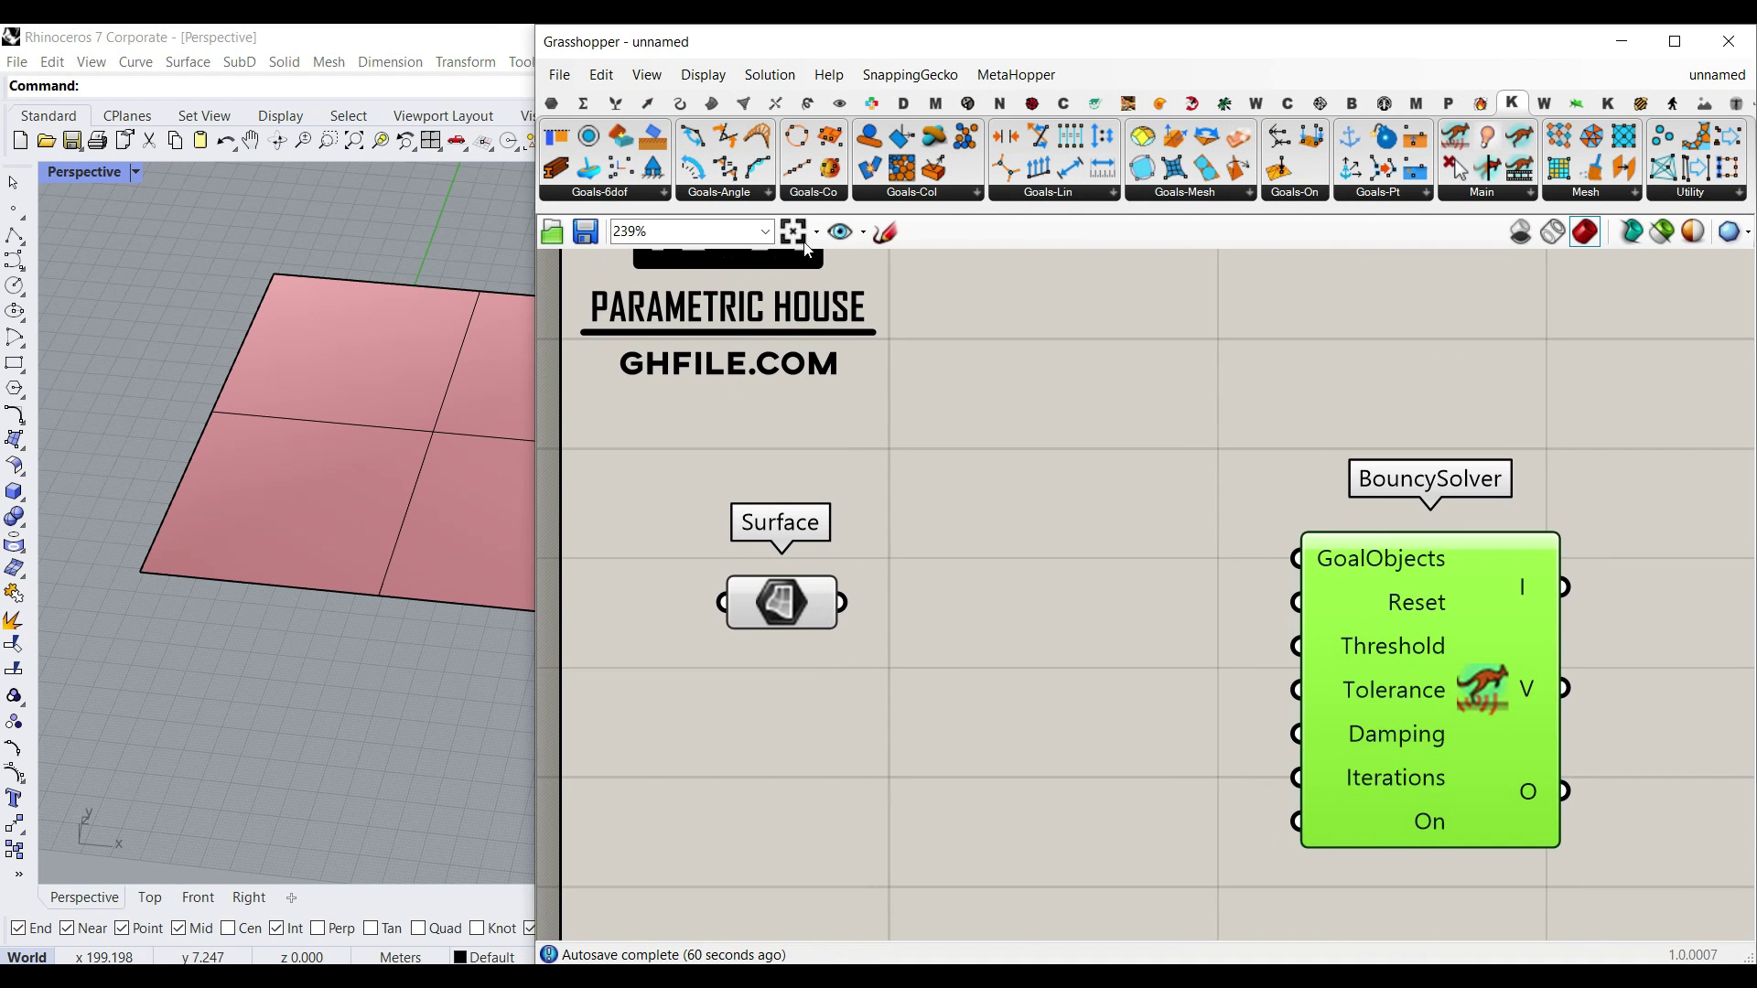
Shrink the Grasshopper window back to half the screen and space the Surface parameter and BouncySolver apart
left_click_drag(986, 42, 1754, 28)
left_click_drag(1433, 499, 1400, 963)
right_click_drag(1461, 620, 1234, 608)
left_click_drag(1449, 619, 1358, 631)
right_click_drag(1097, 628, 1254, 593)
left_click_drag(1081, 553, 1205, 508)
scroll(1295, 549, "down", 3)
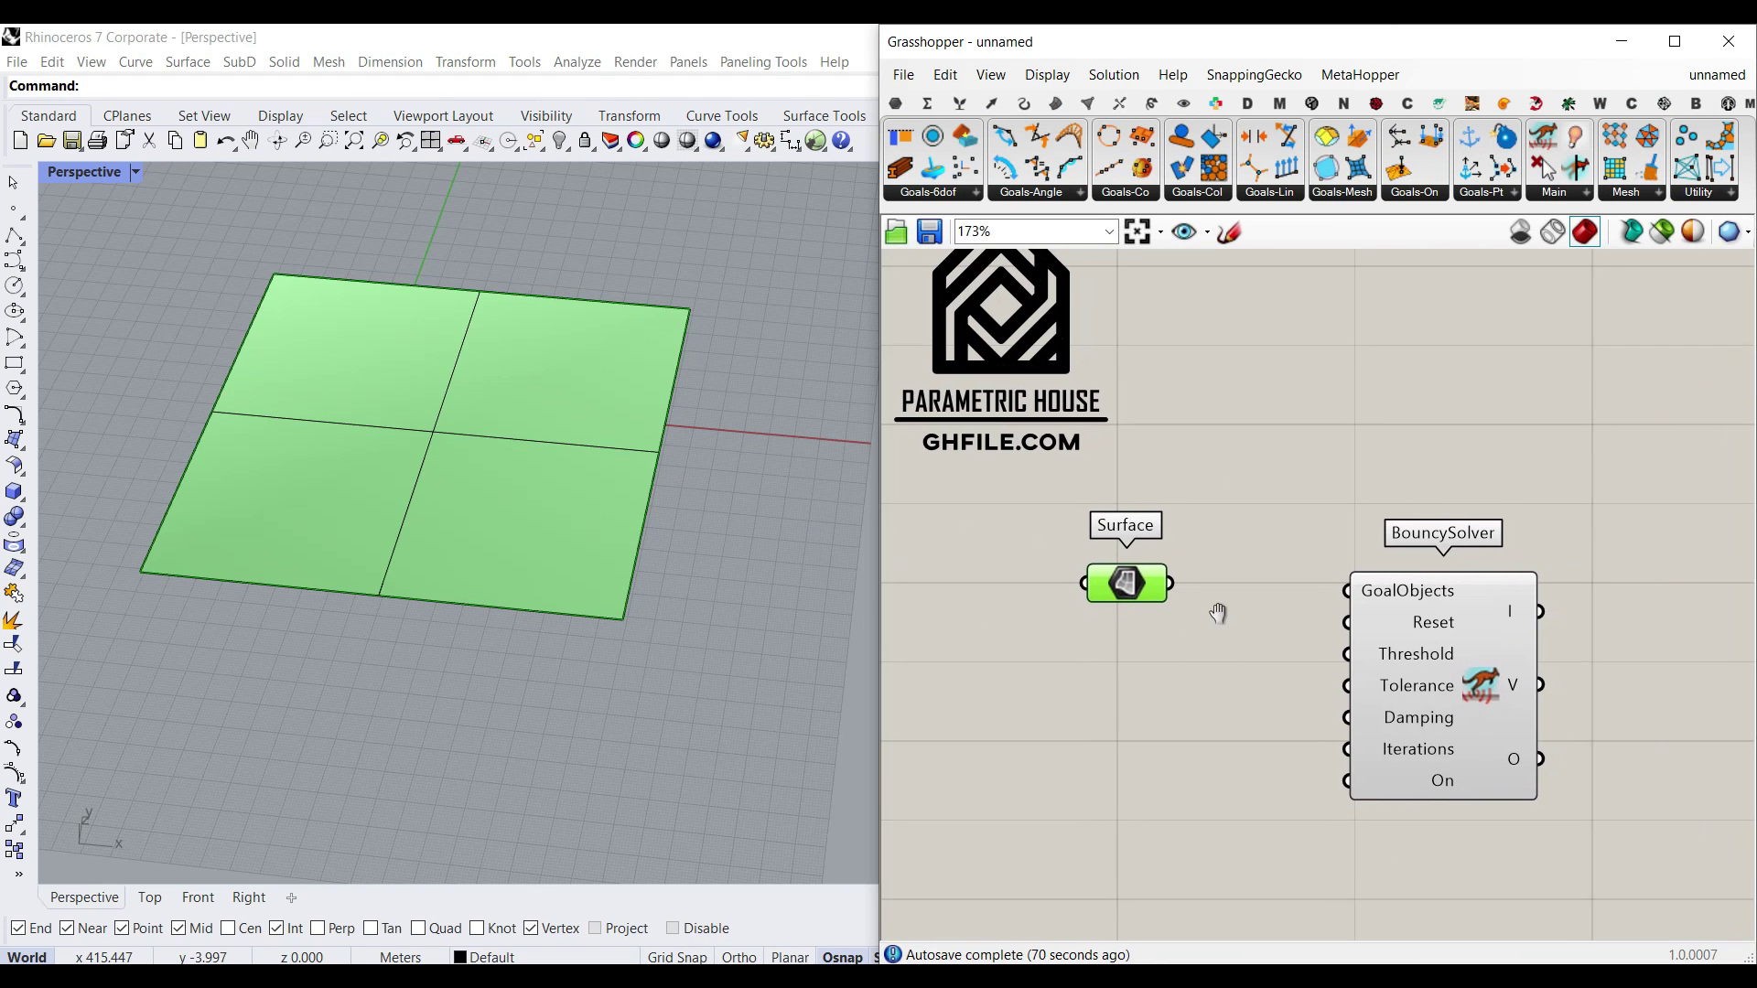
left_click(1416, 628)
left_click_drag(1110, 569, 1031, 590)
left_click(1255, 521)
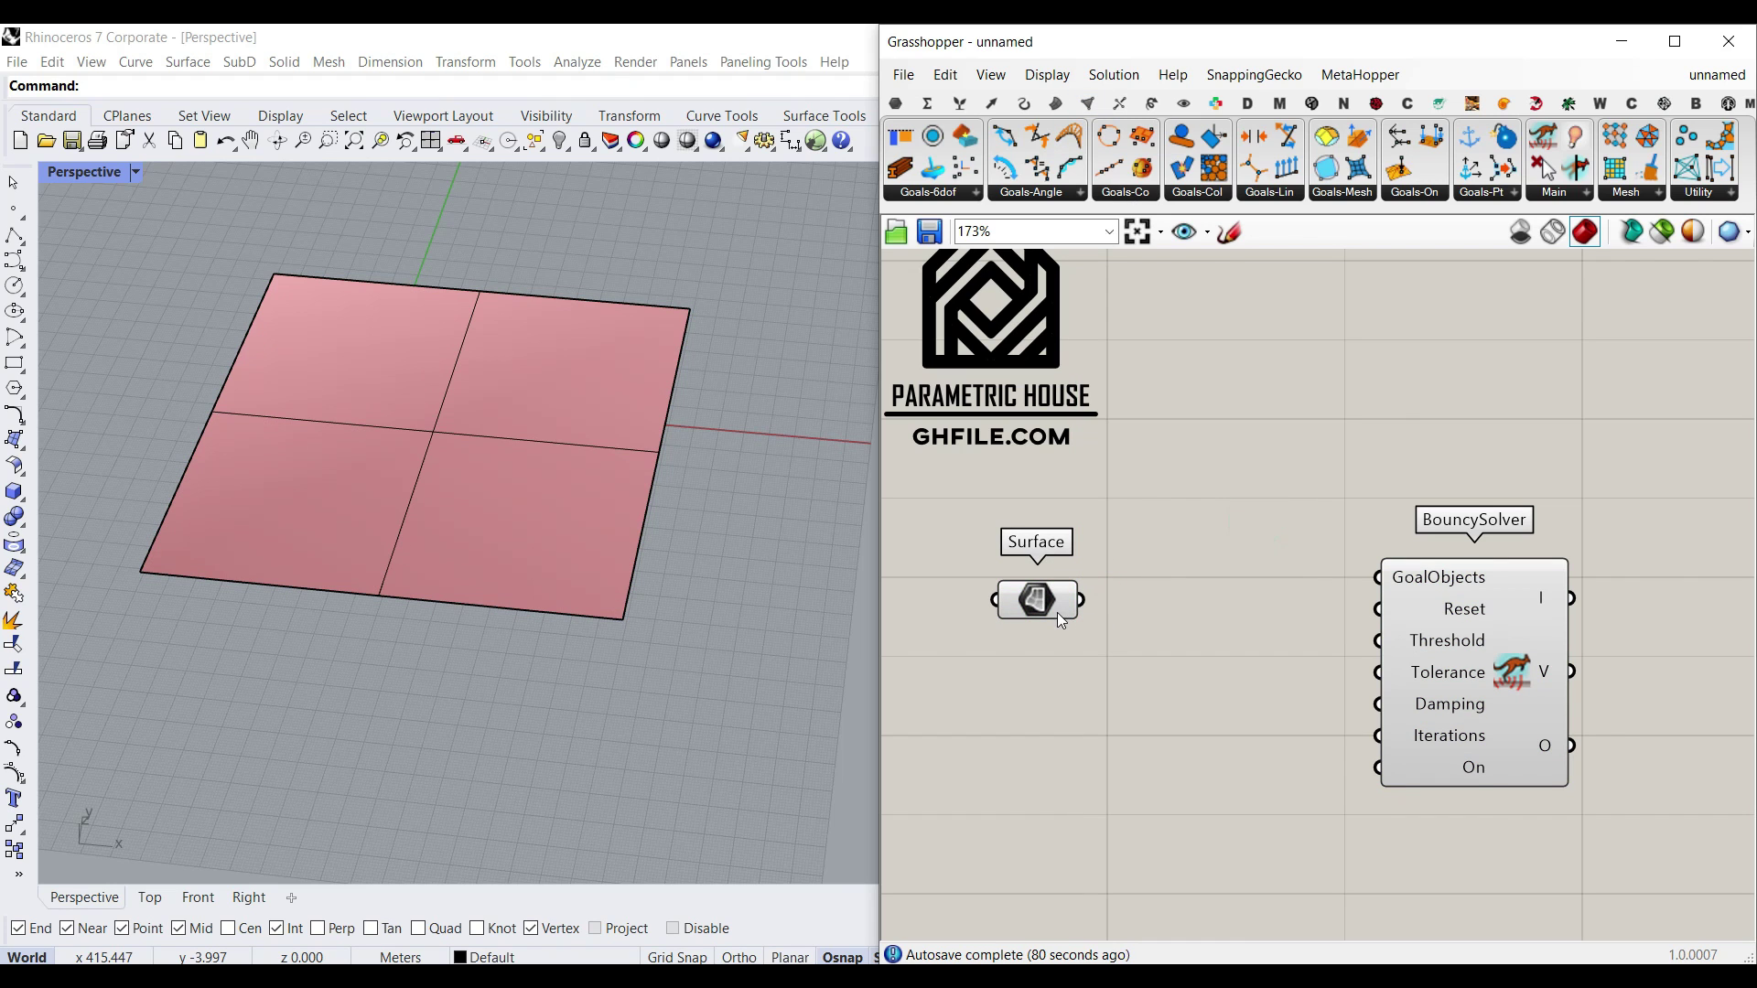
Place a Mesh Surface component between the Surface parameter and the BouncySolver
left_click(1087, 102)
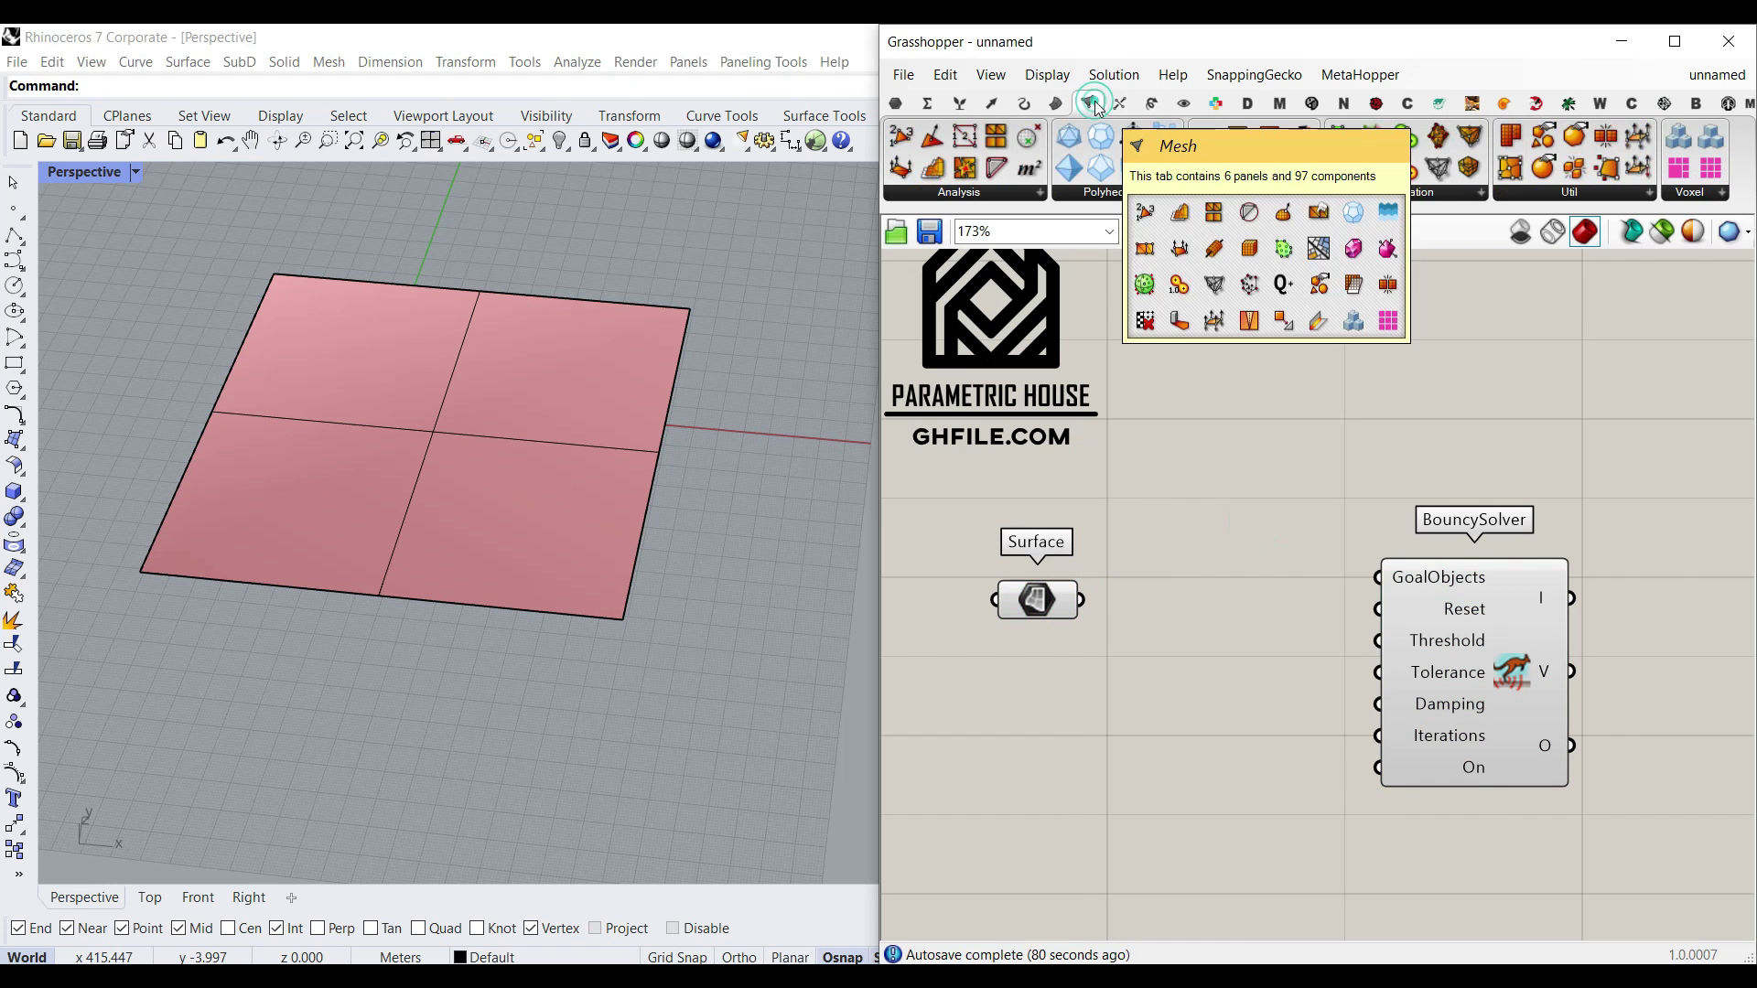
left_click(1571, 190)
left_click_drag(1434, 264, 1256, 680)
scroll(1172, 672, "up", 3)
right_click_drag(1334, 461, 1267, 447)
left_click(1048, 74)
left_click(1138, 156)
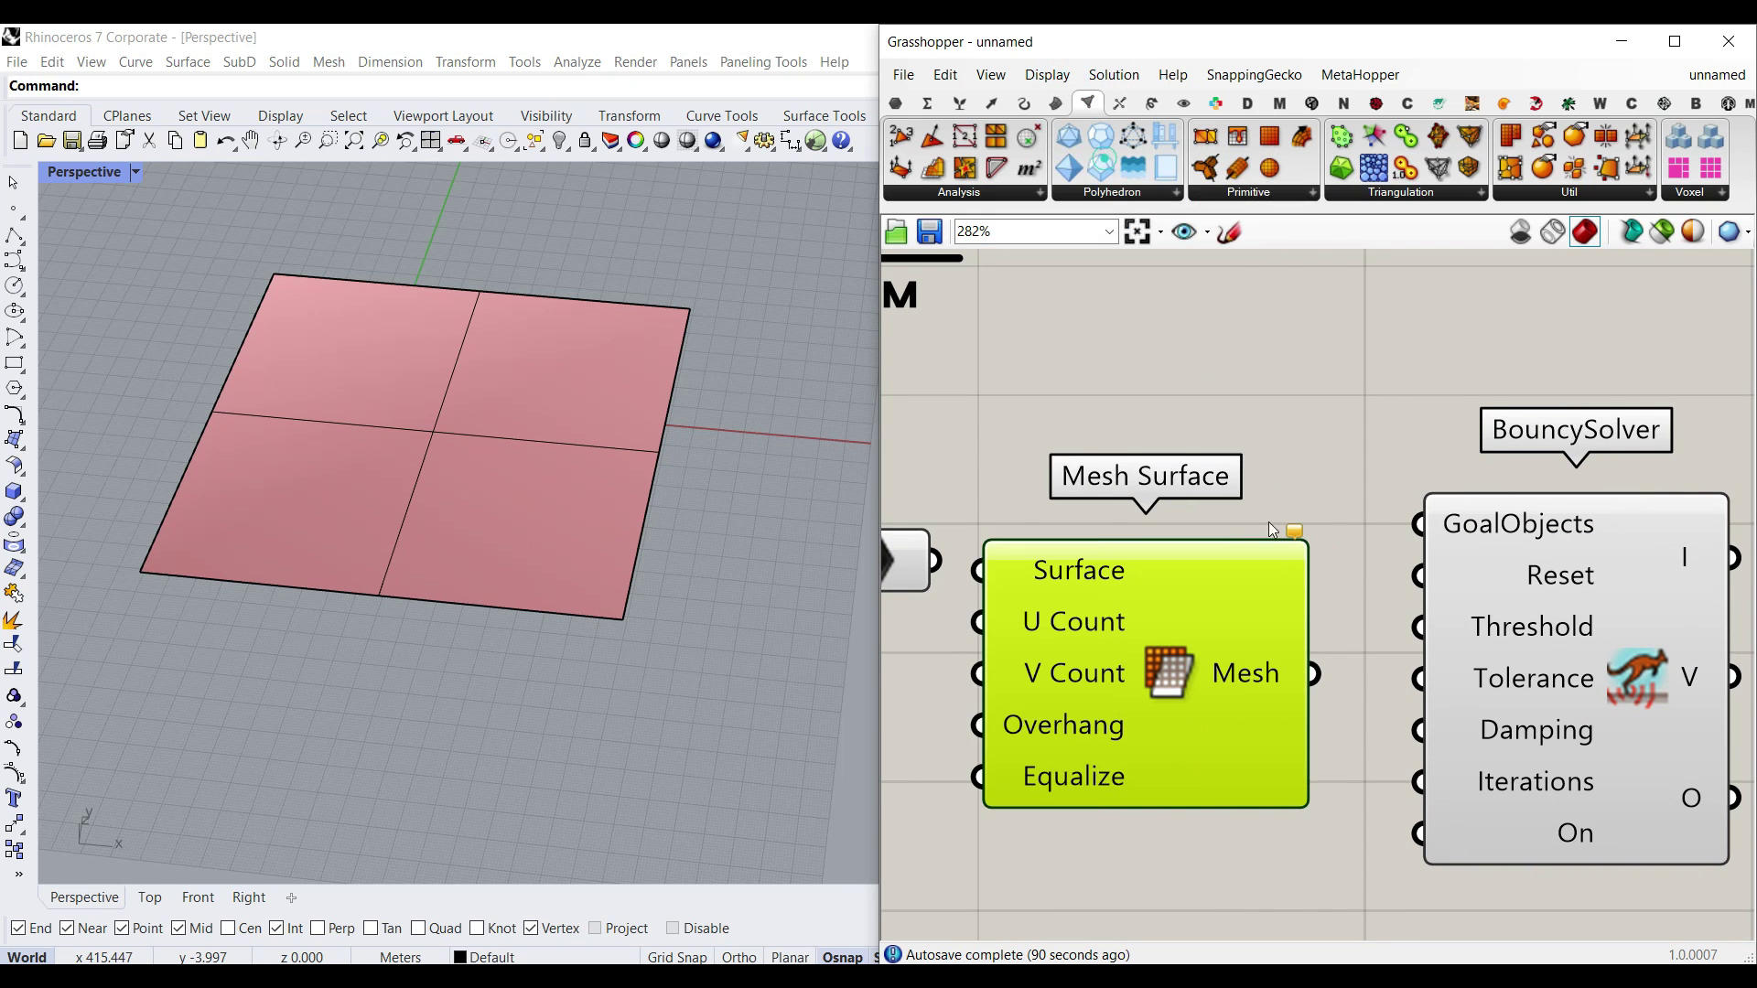
Space out the components and connect the Surface parameter to the Surface input of Mesh Surface
scroll(1271, 518, "down", 2)
left_click_drag(1443, 573, 1618, 586)
left_click_drag(1128, 624, 1217, 618)
right_click_drag(1016, 541, 1166, 552)
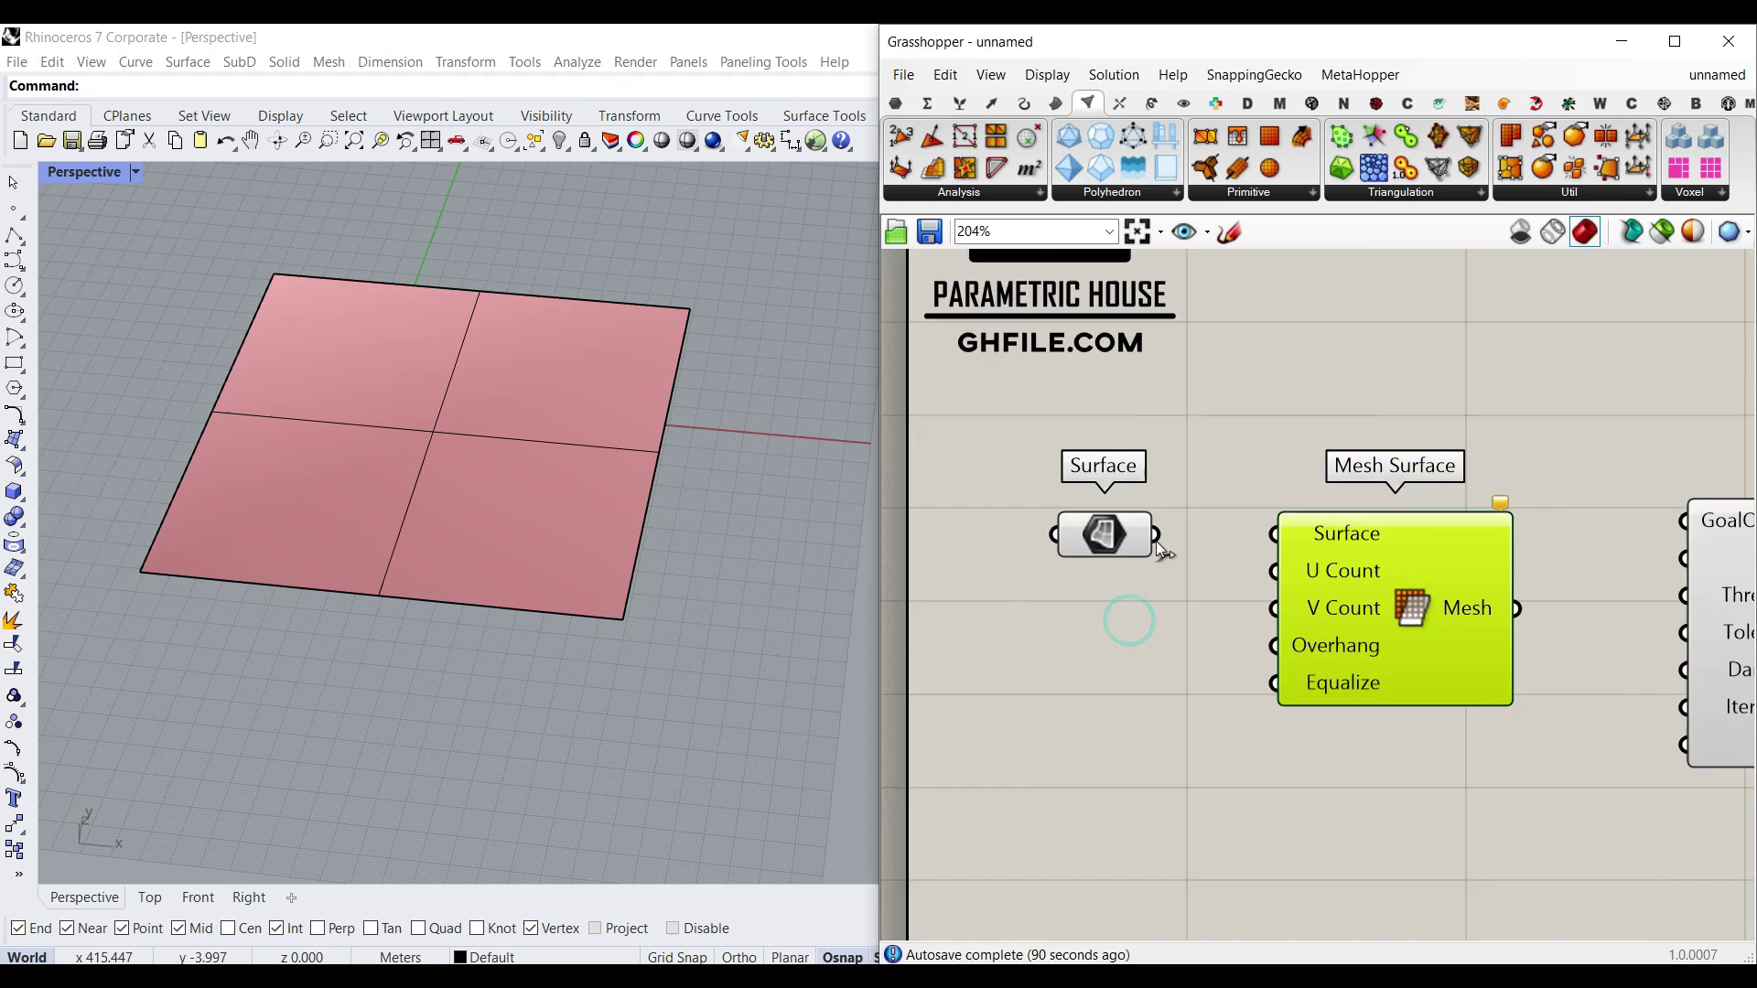
scroll(1155, 532, "up", 3)
left_click_drag(1080, 520, 1350, 536)
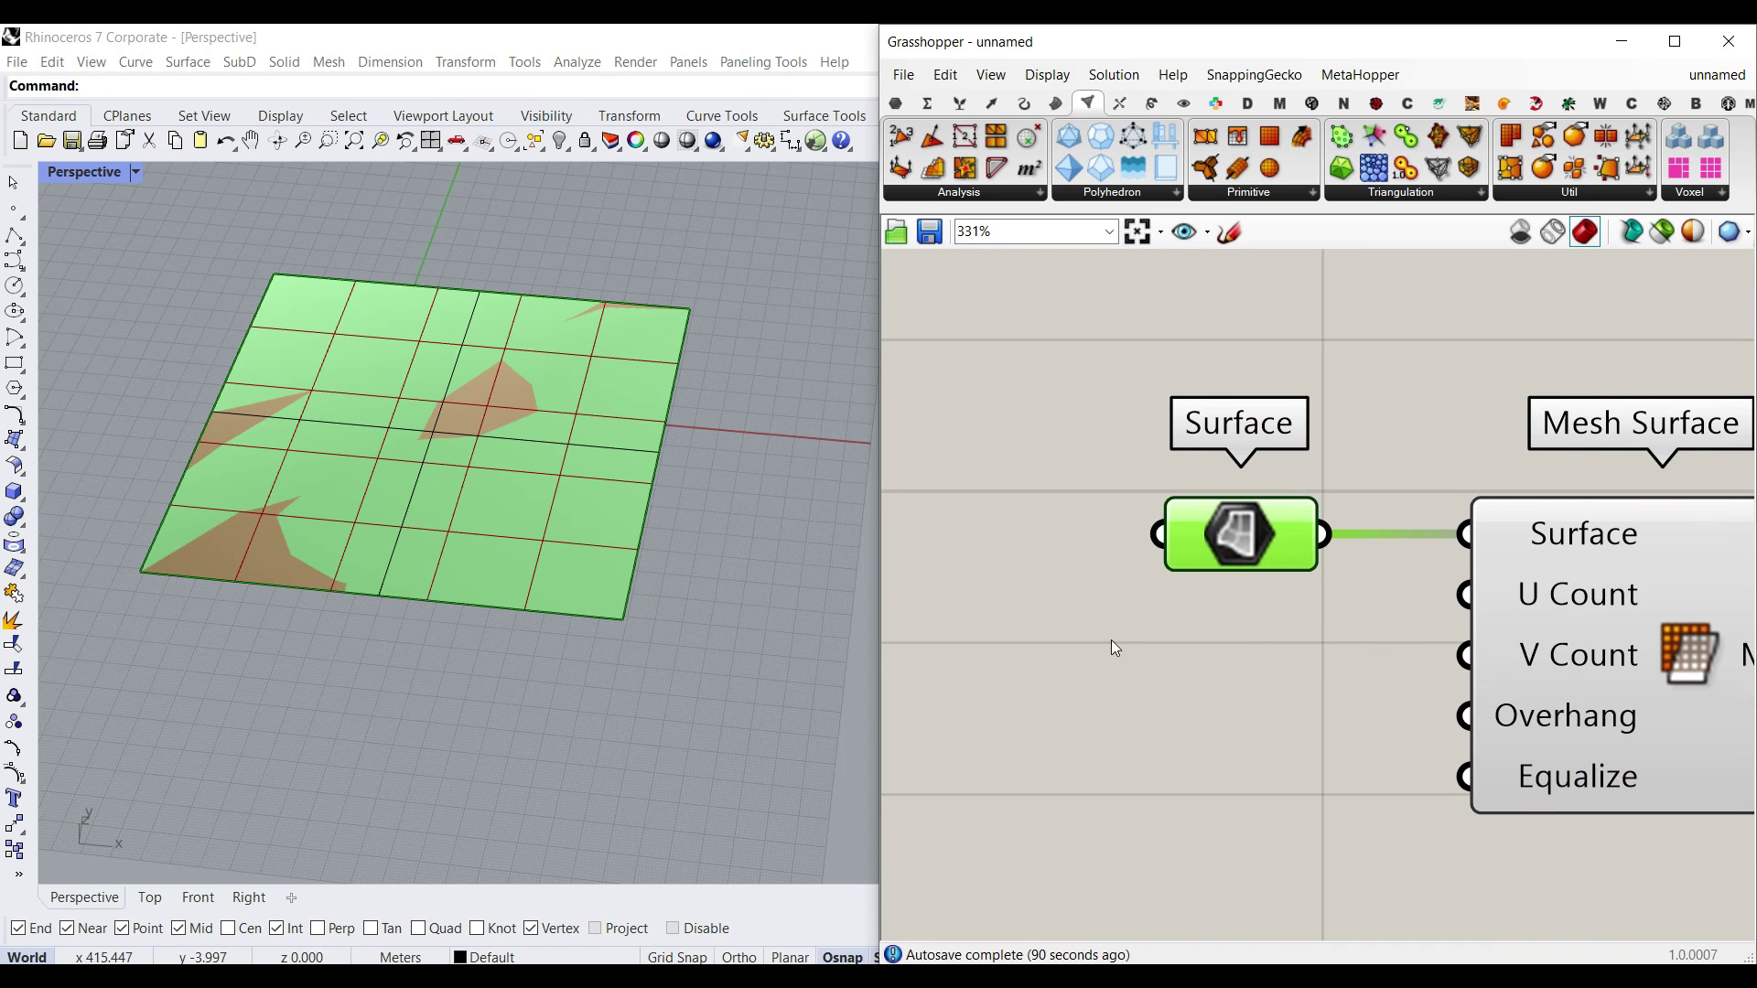
Create an integer slider ranging from 3 to 12 and connect it to the U Count input of Mesh Surface
scroll(1100, 632, "down", 1)
right_click_drag(1100, 632, 1139, 611)
left_click(1140, 612)
double_click(1140, 612)
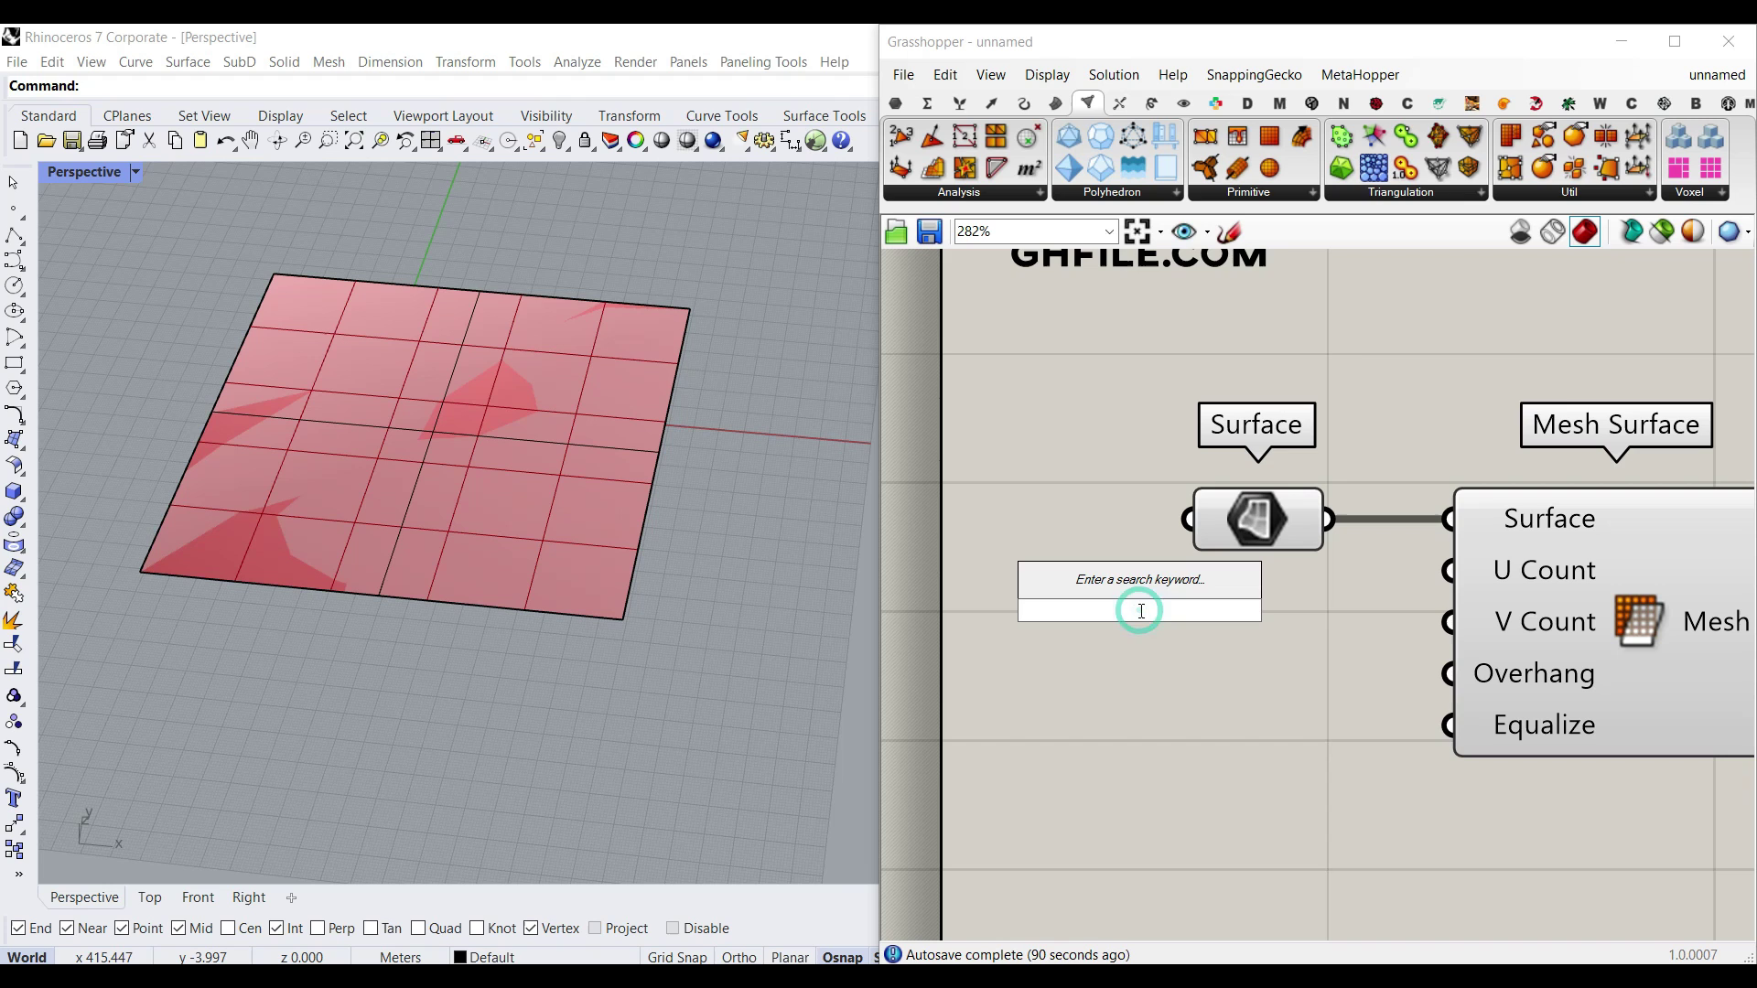
type("3..10")
key("Return")
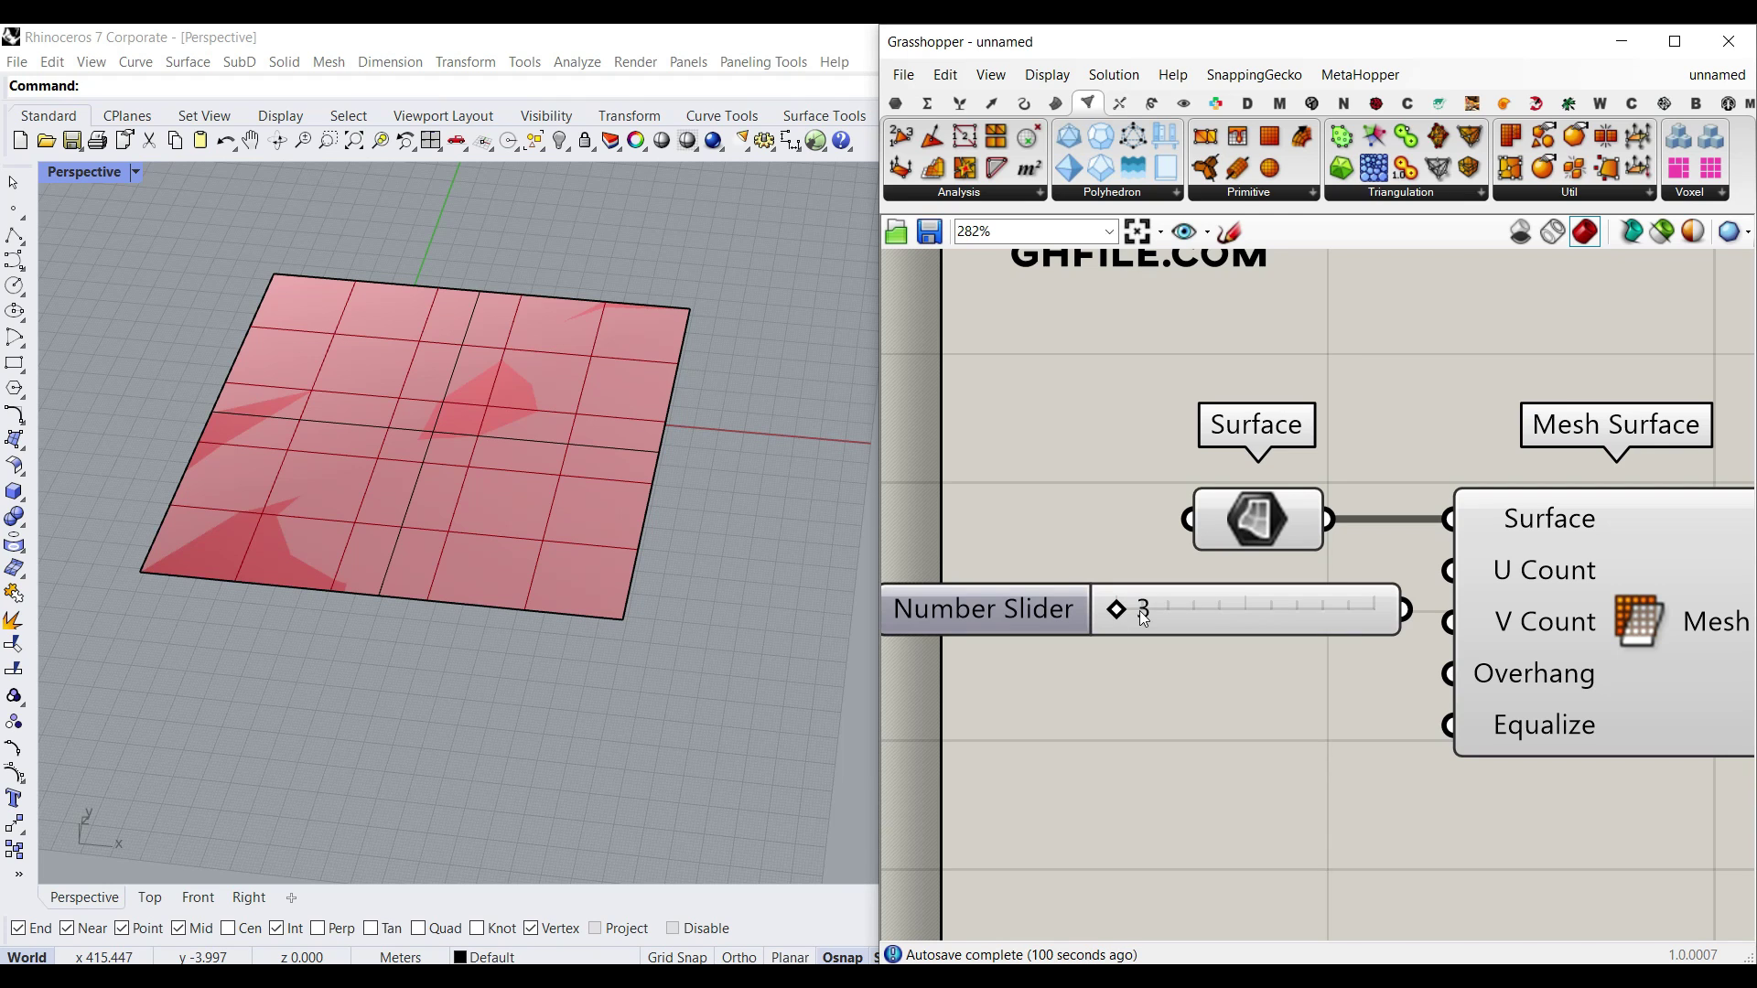
left_click(1285, 603)
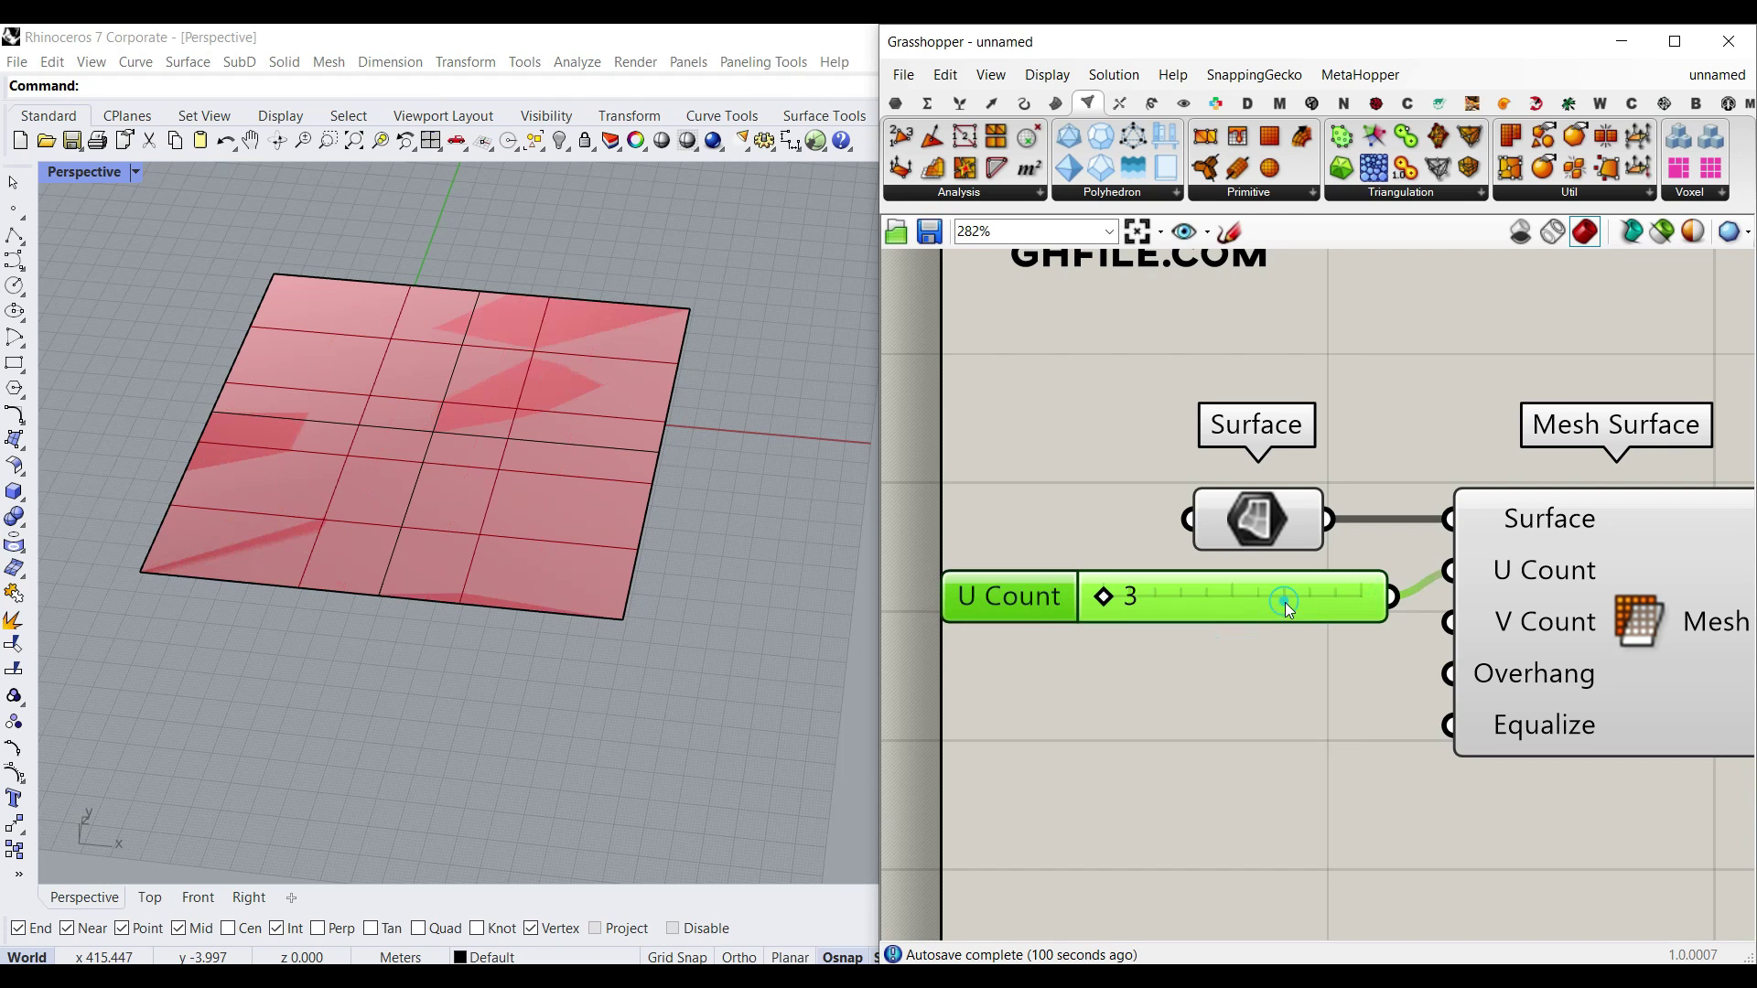
Duplicate the U Count slider for the V Count input, and set V Count to 8 and U Count to 12
key("ctrl+c")
key("ctrl+v")
left_click_drag(1324, 617, 1303, 643)
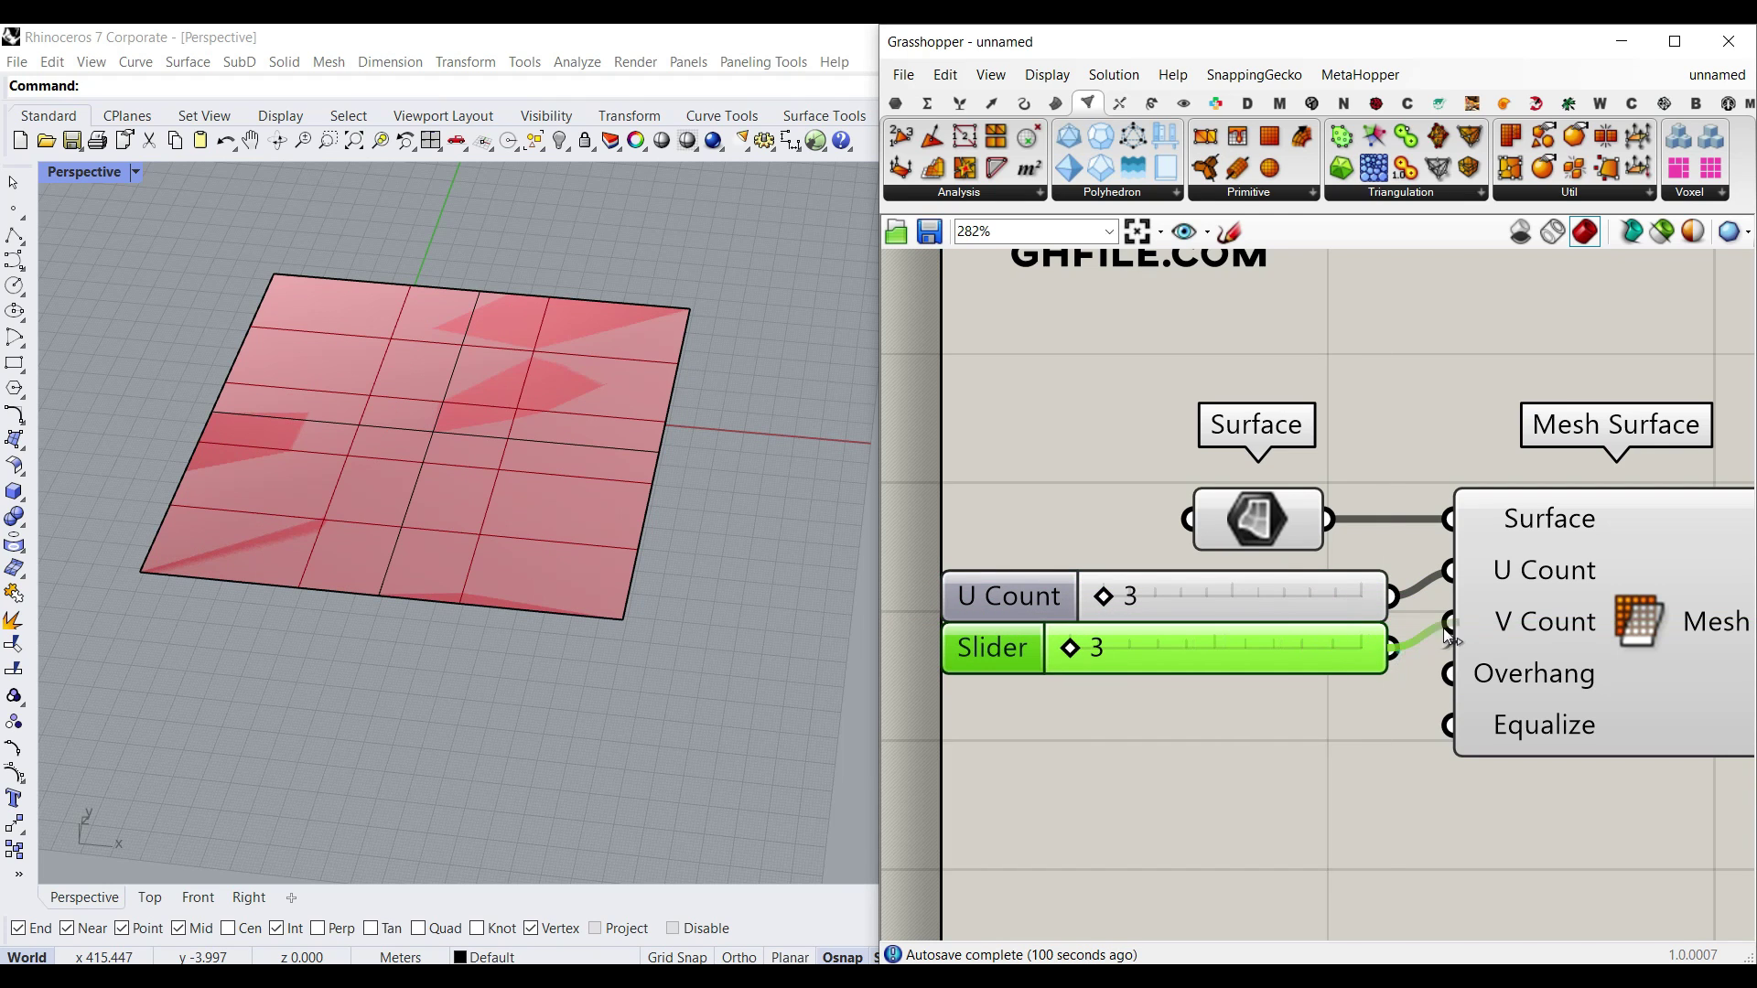
left_click_drag(1102, 650, 1250, 651)
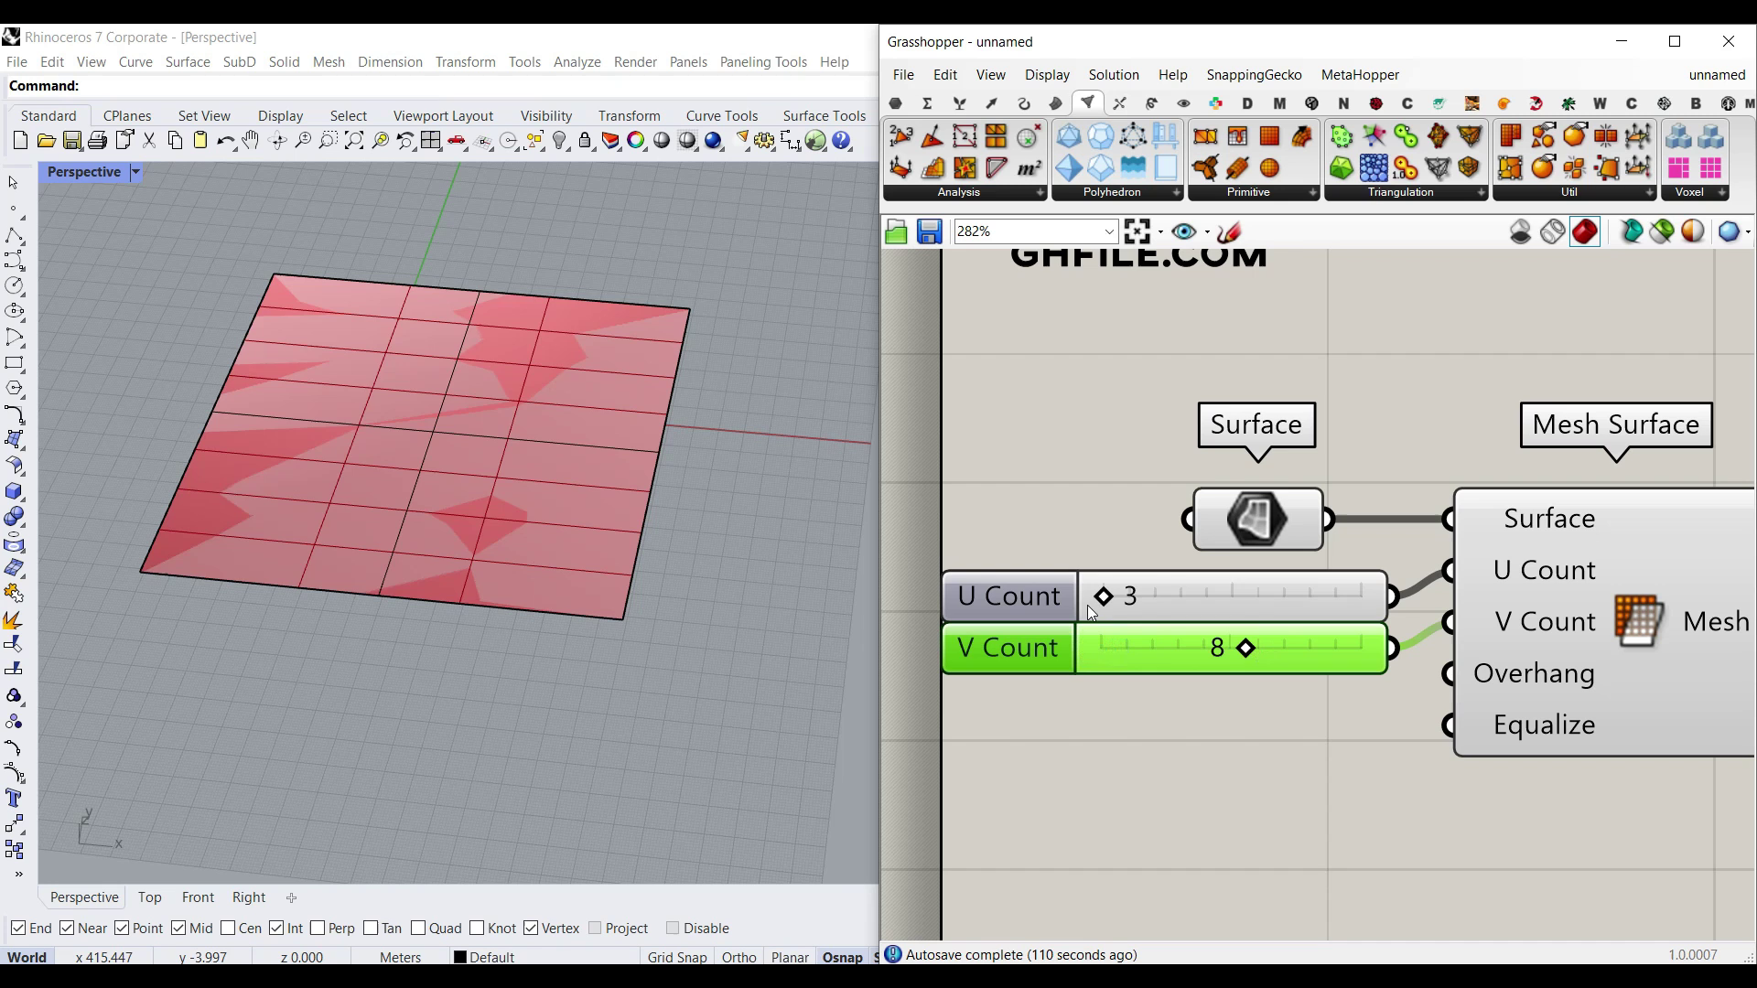
left_click_drag(1106, 596, 1330, 601)
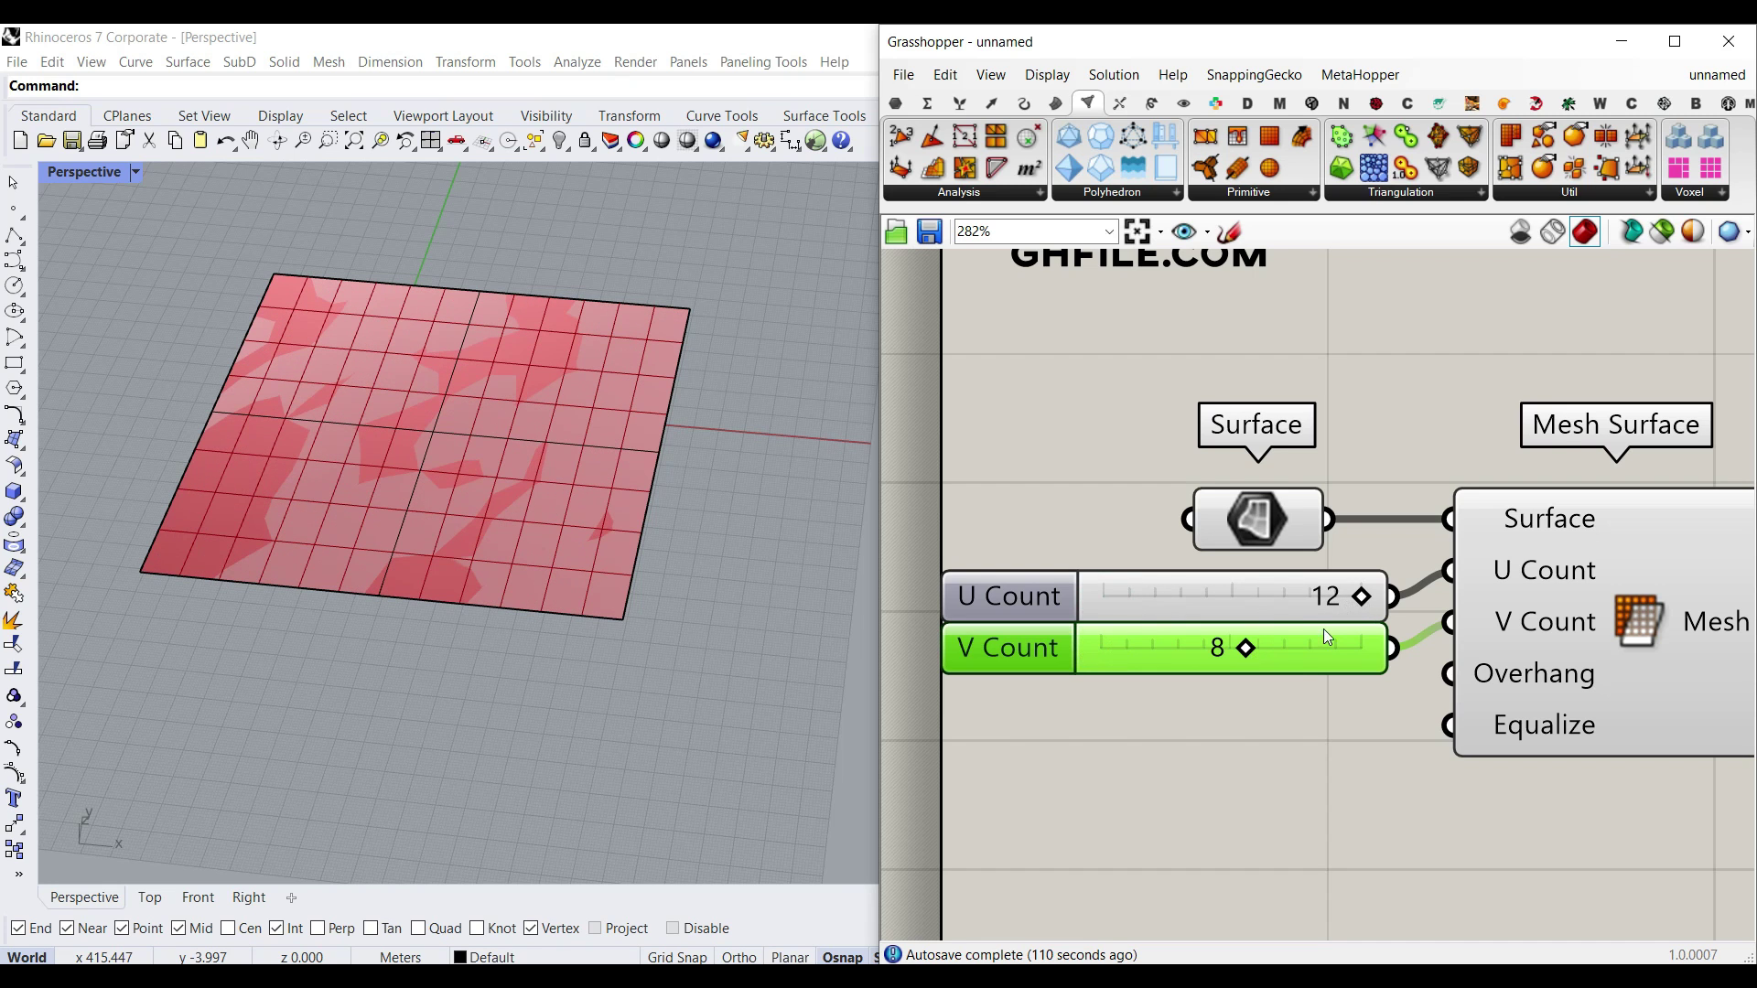
Bake the Mesh Surface result into Rhino with the default attributes
scroll(1187, 639, "down", 3)
right_click(1504, 607)
left_click(1549, 642)
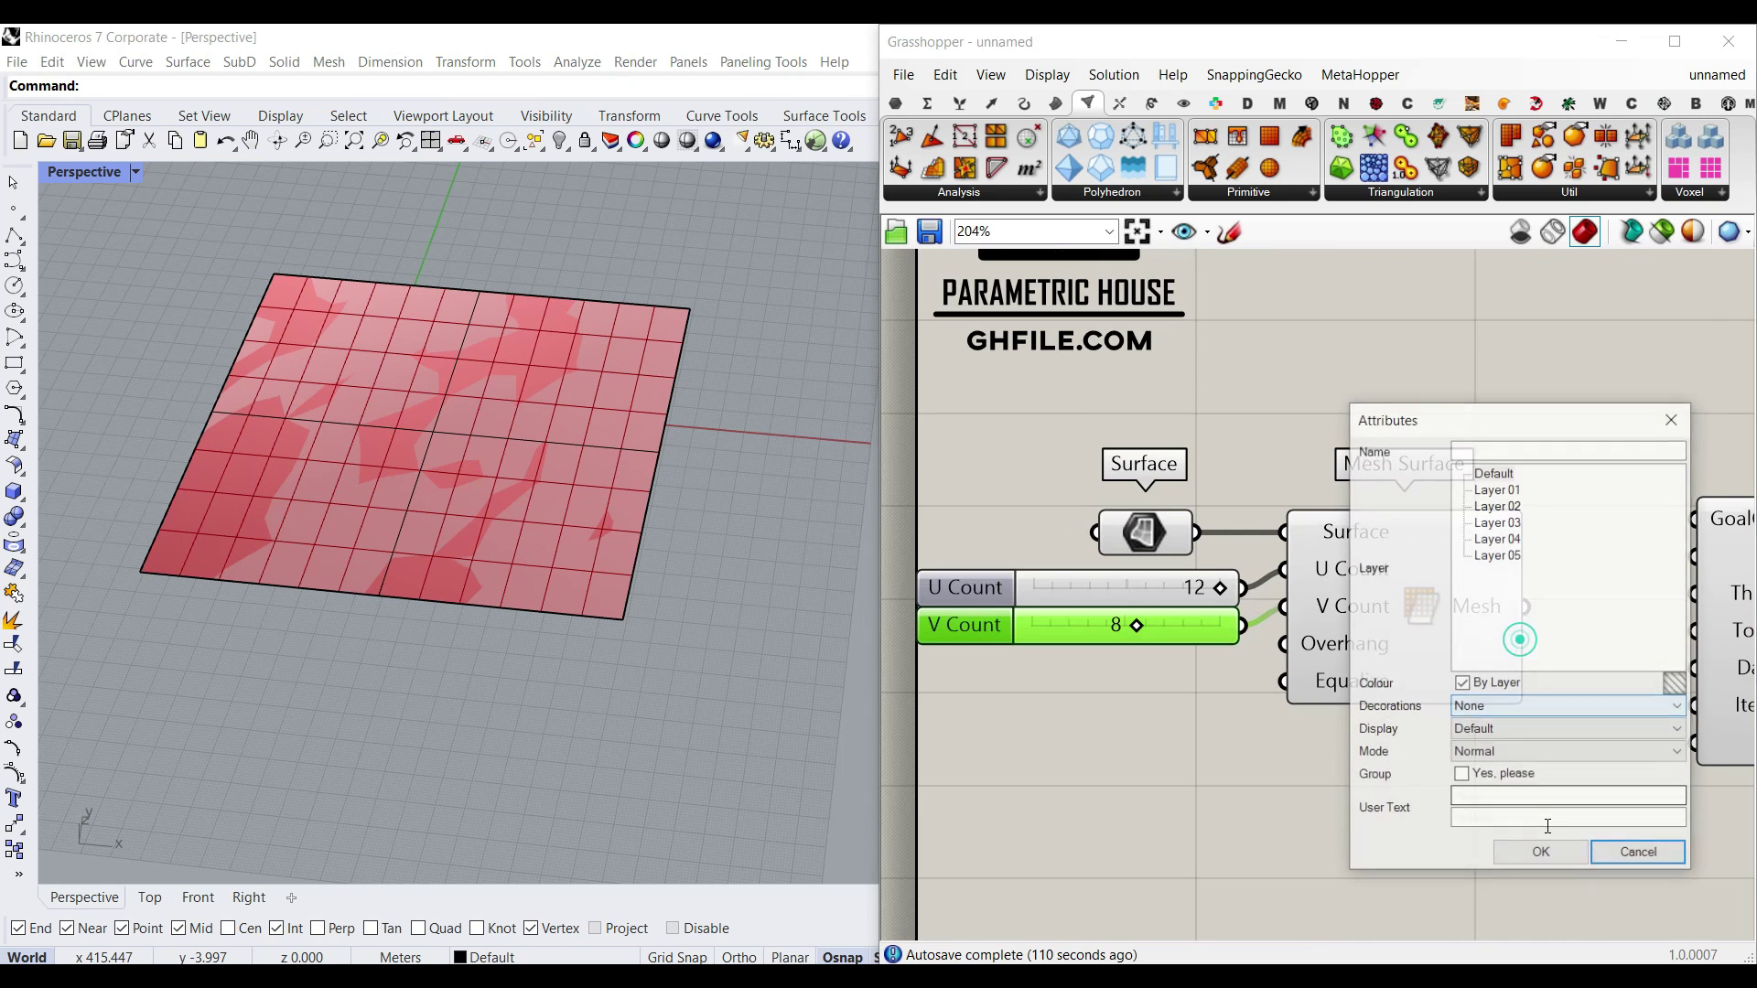
left_click(1541, 846)
Select the baked mesh among the overlapping objects and move it aside from the original surface to inspect it
left_click(492, 520)
left_click(582, 593)
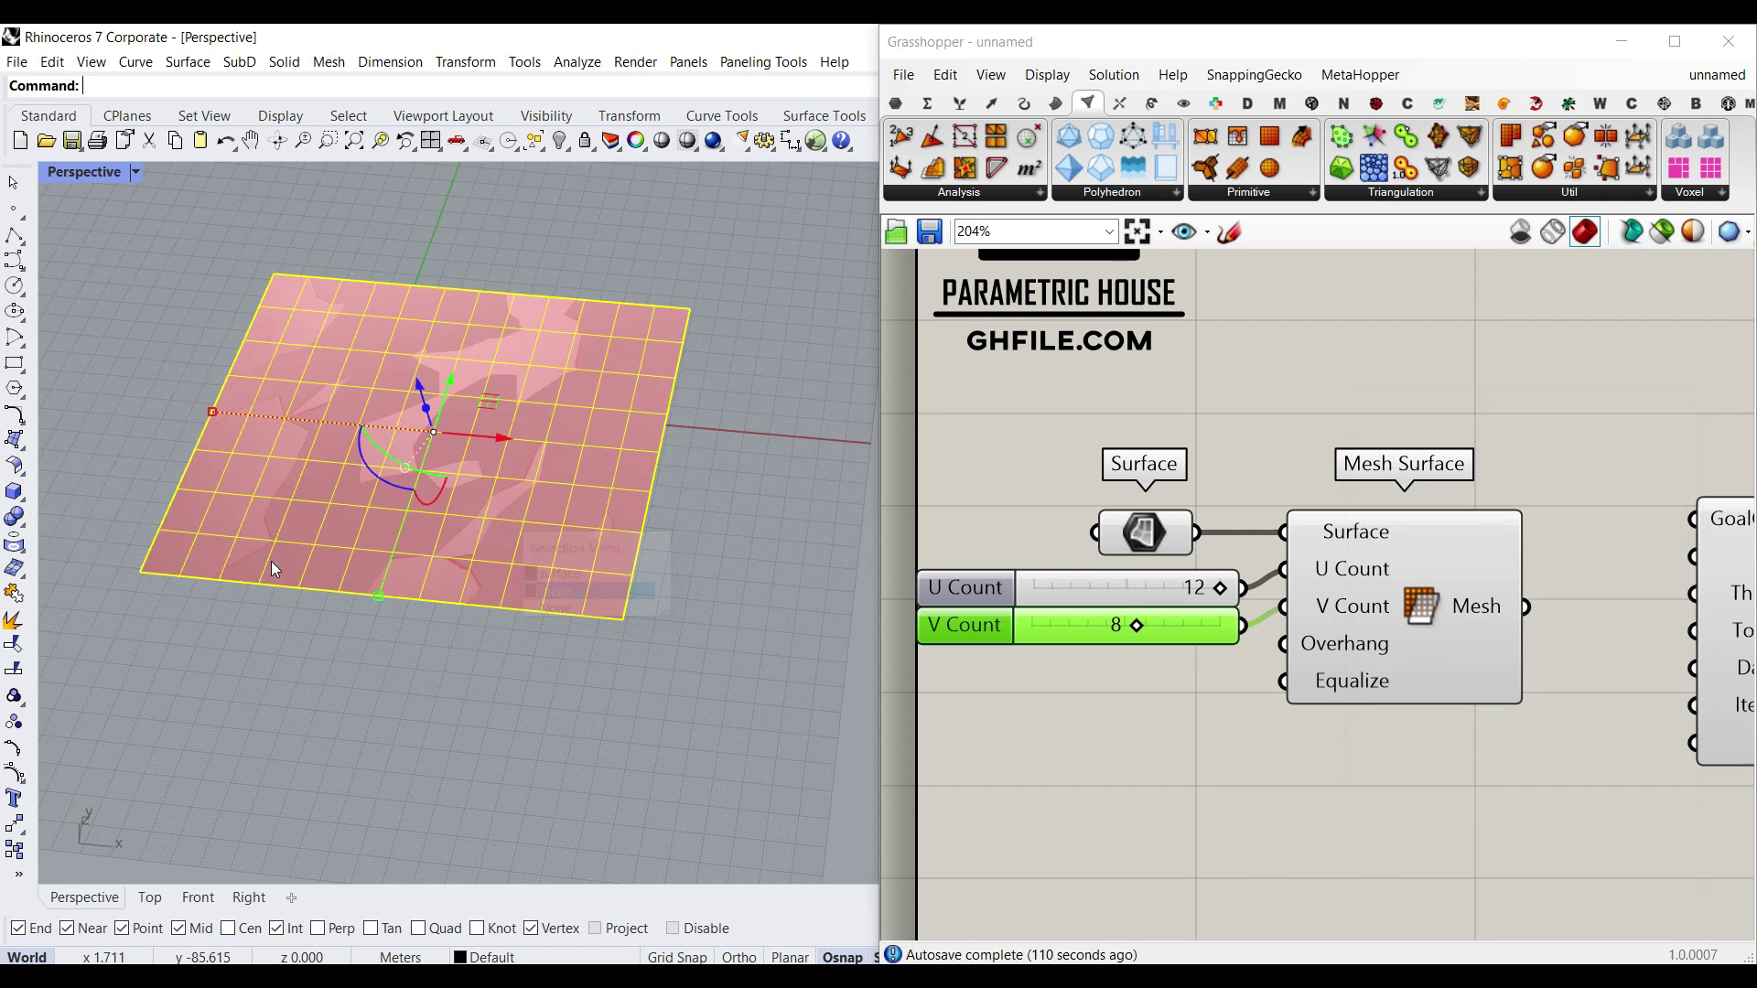
scroll(273, 556, "down", 6)
left_click_drag(386, 518, 600, 560)
key("Escape")
scroll(478, 574, "up", 3)
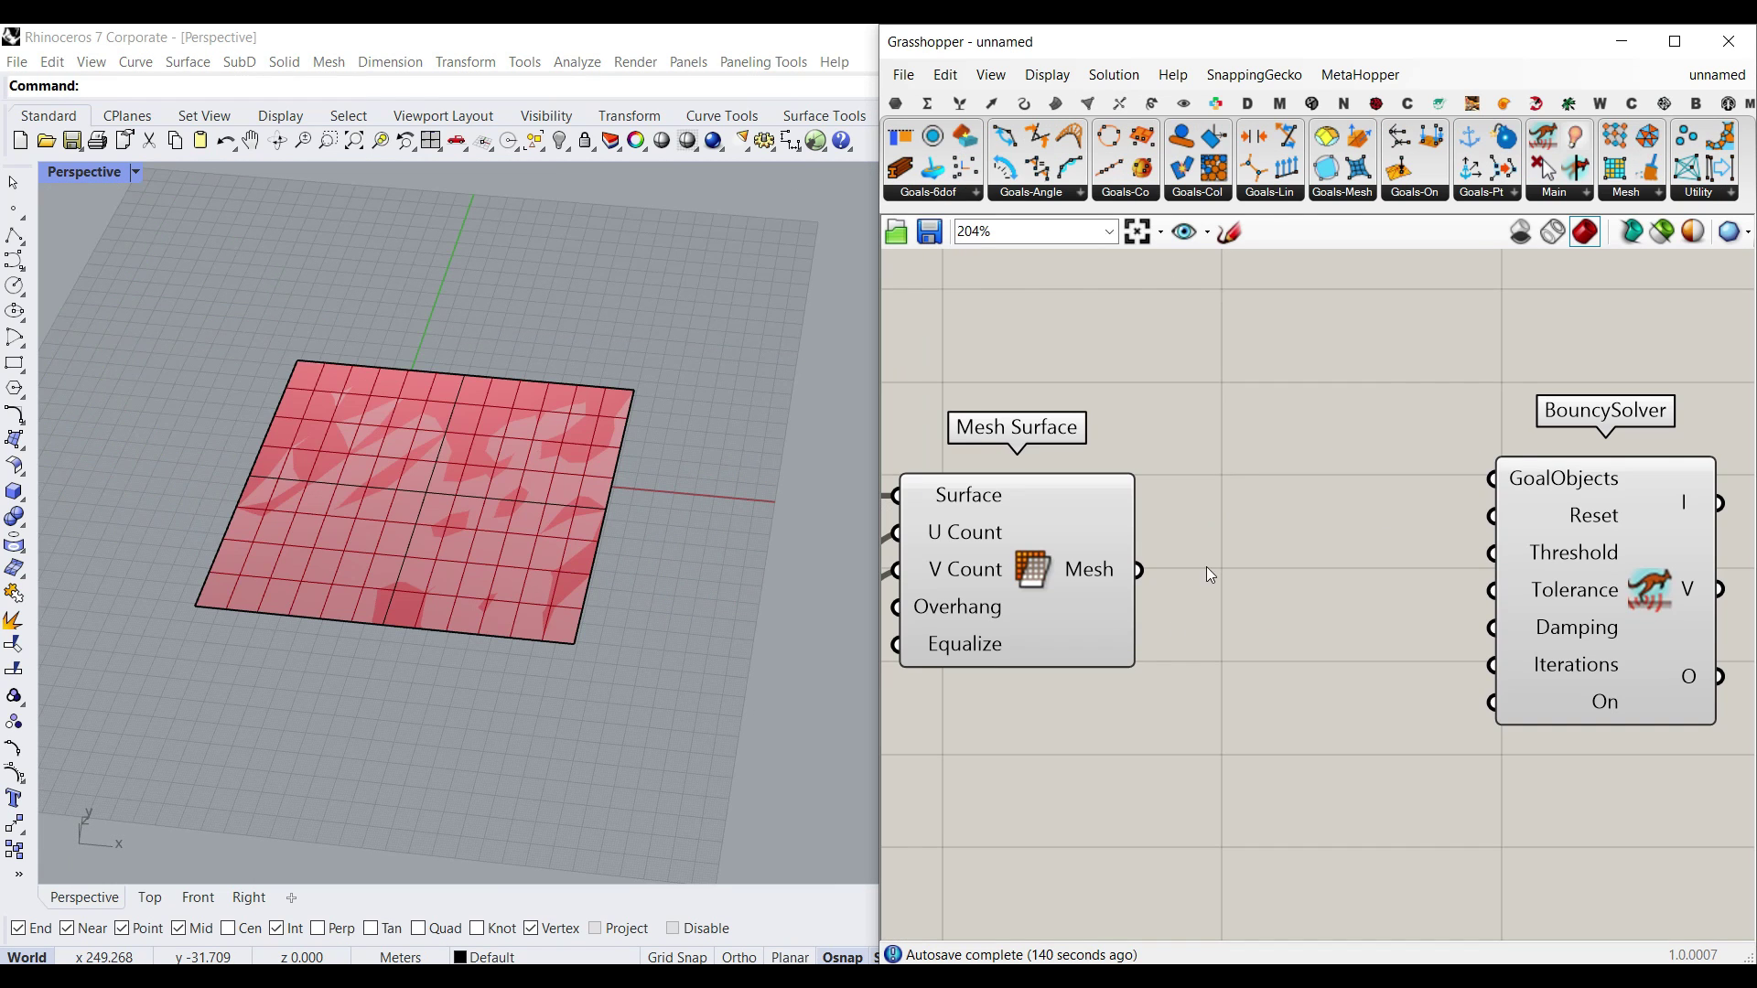
right_click_drag(1208, 574, 1280, 681)
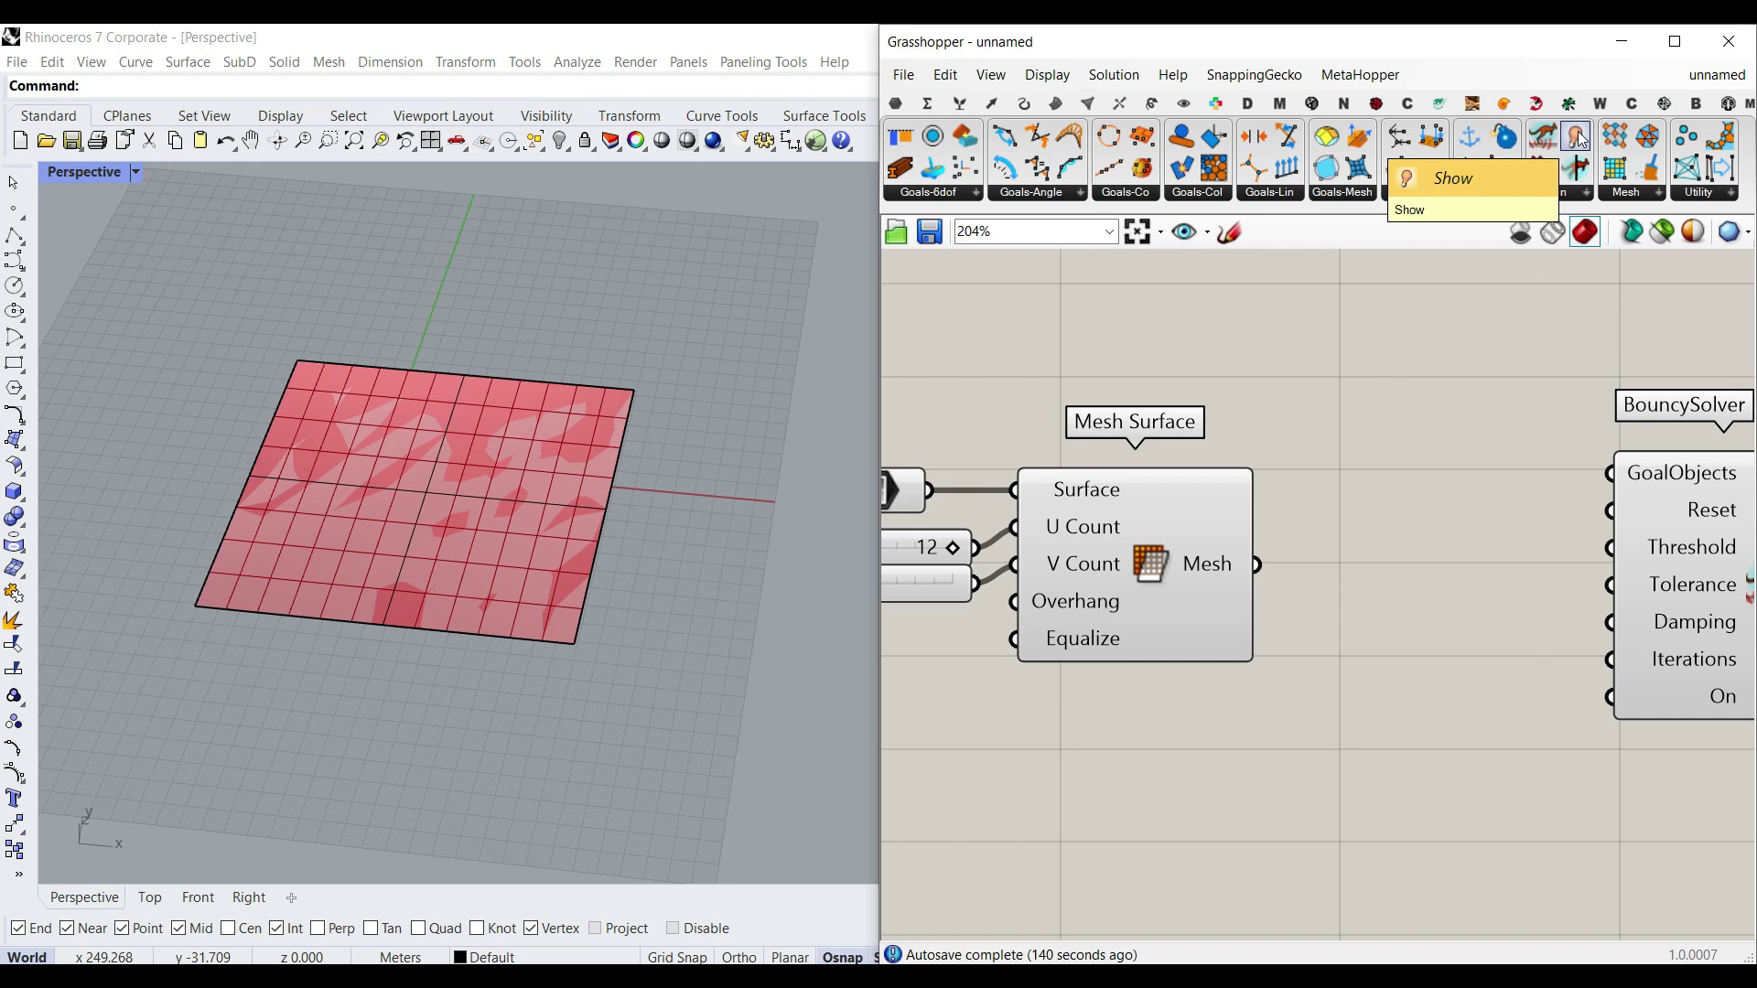
Add a Show component beside Mesh Surface and connect the Mesh output to its G input
left_click_drag(1576, 140, 1318, 532)
scroll(1196, 596, "up", 2)
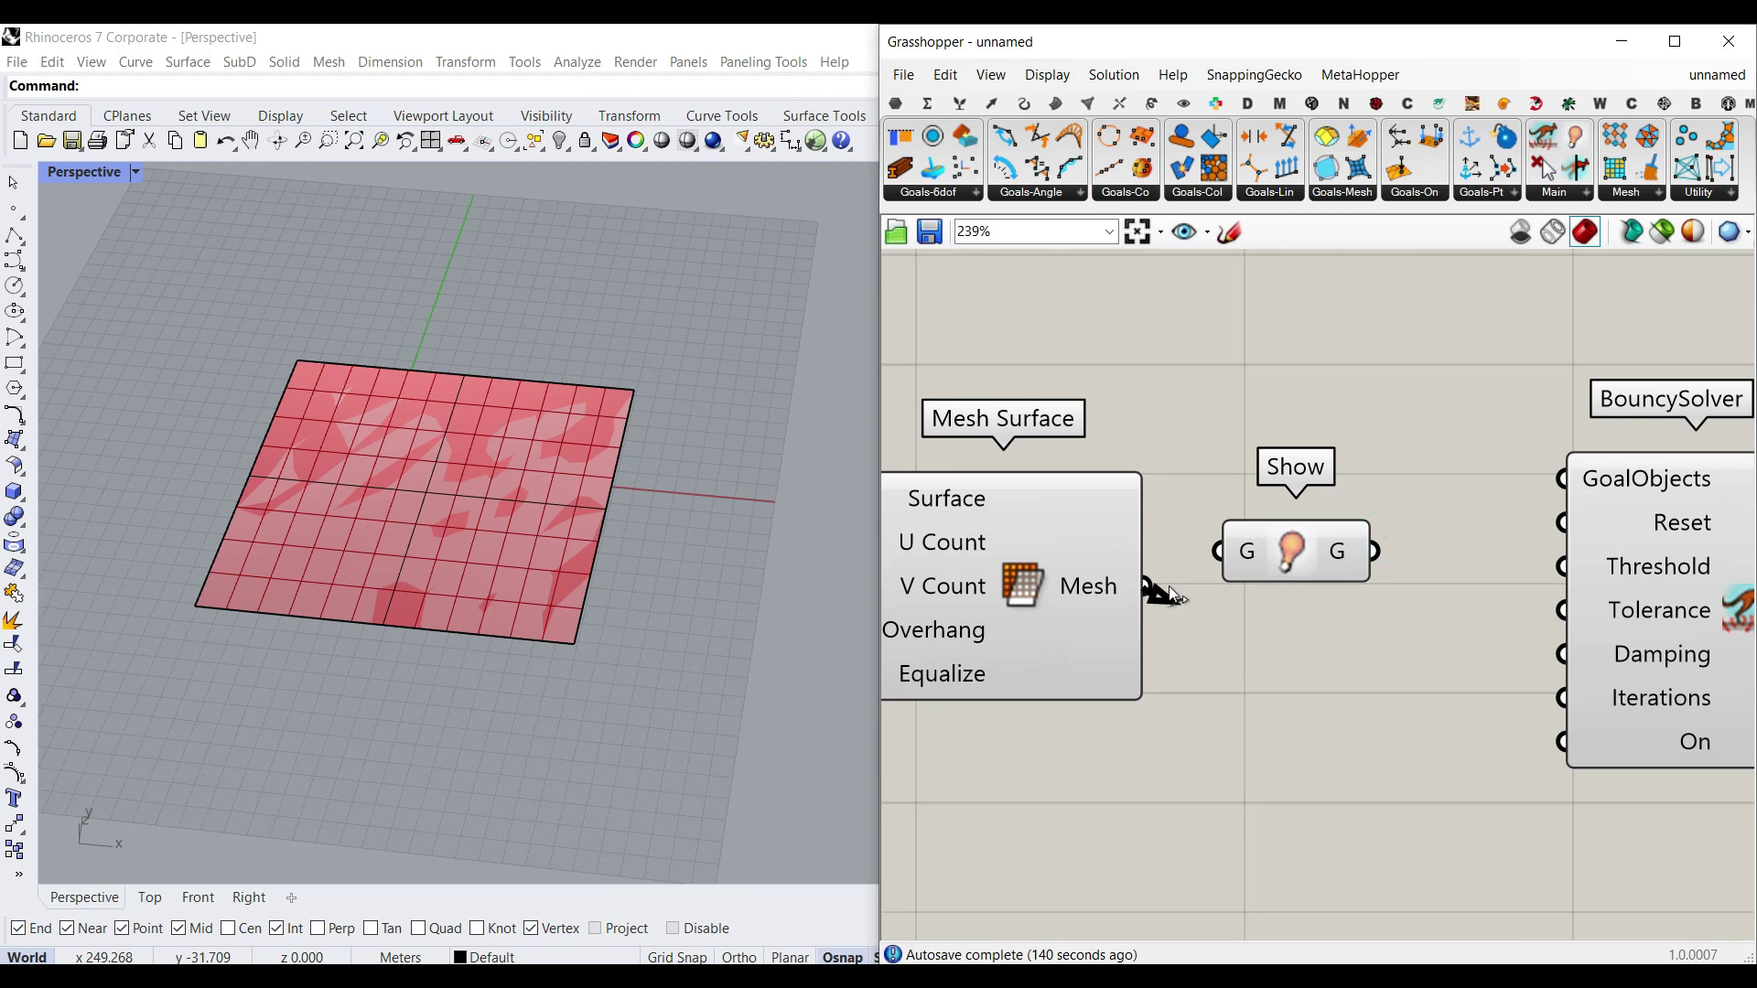
left_click_drag(1146, 587, 1230, 576)
Connect the Show output to BouncySolver's GoalObjects input and align the solver level with Show
right_click_drag(1405, 572, 1255, 522)
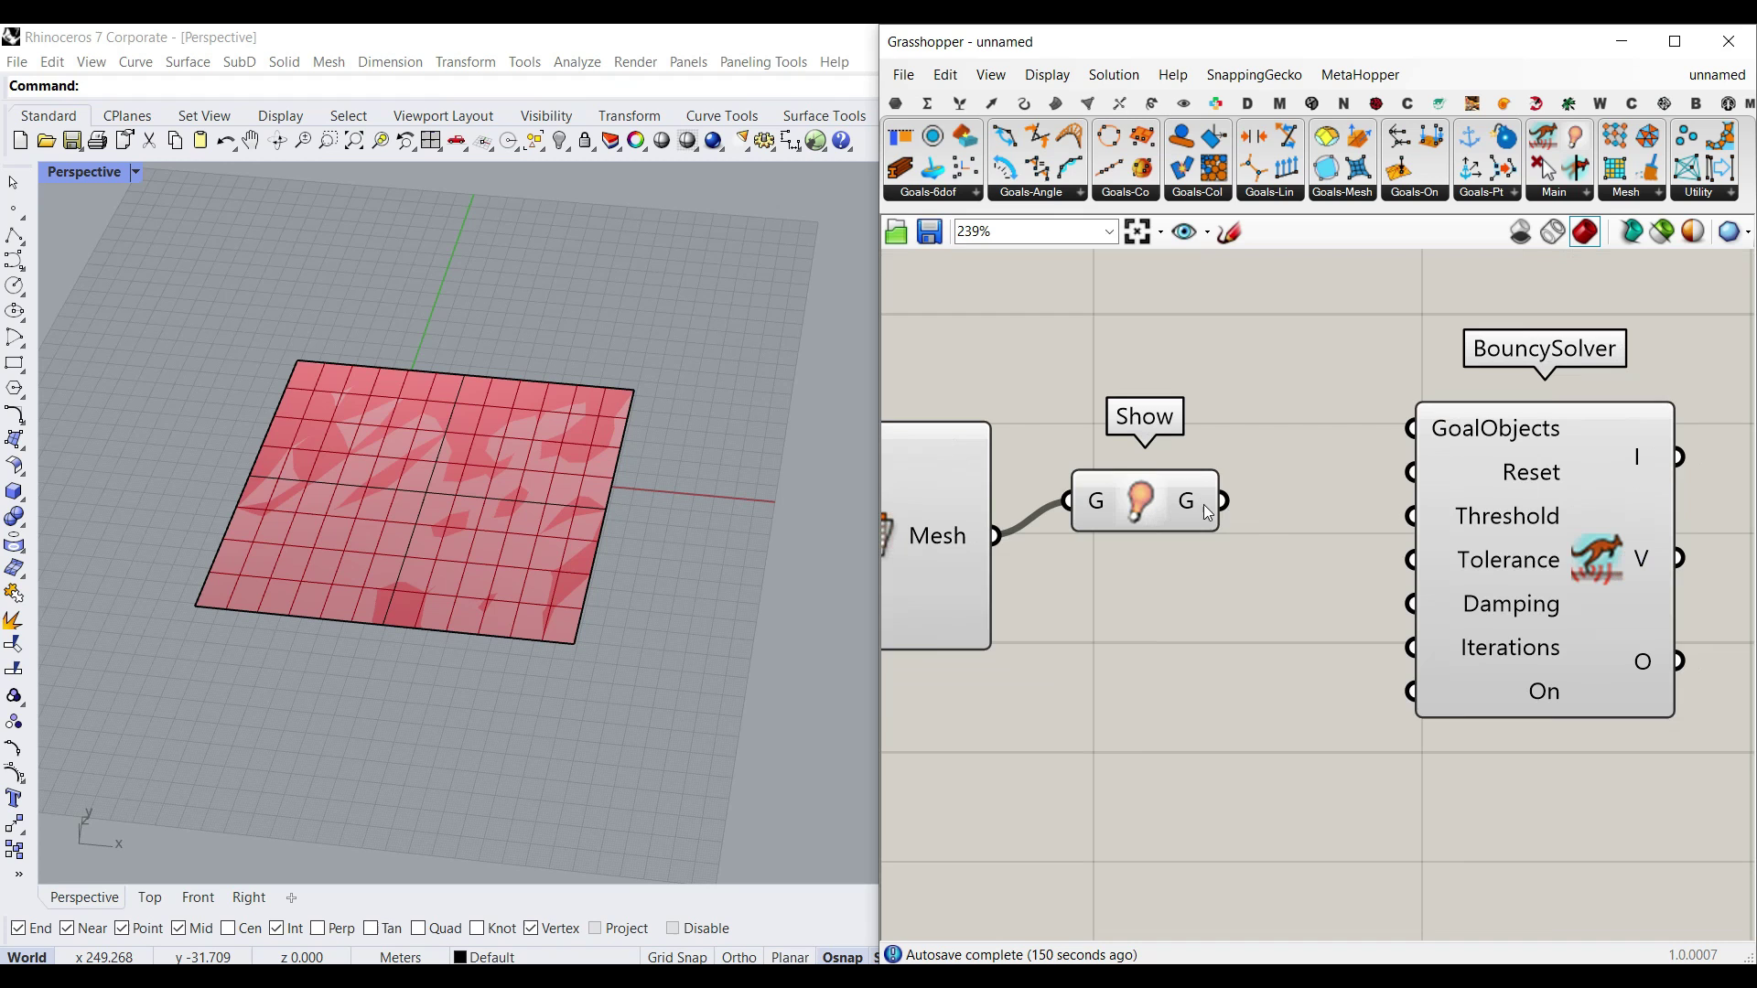
left_click_drag(1222, 502, 1412, 432)
left_click_drag(1510, 498, 1499, 571)
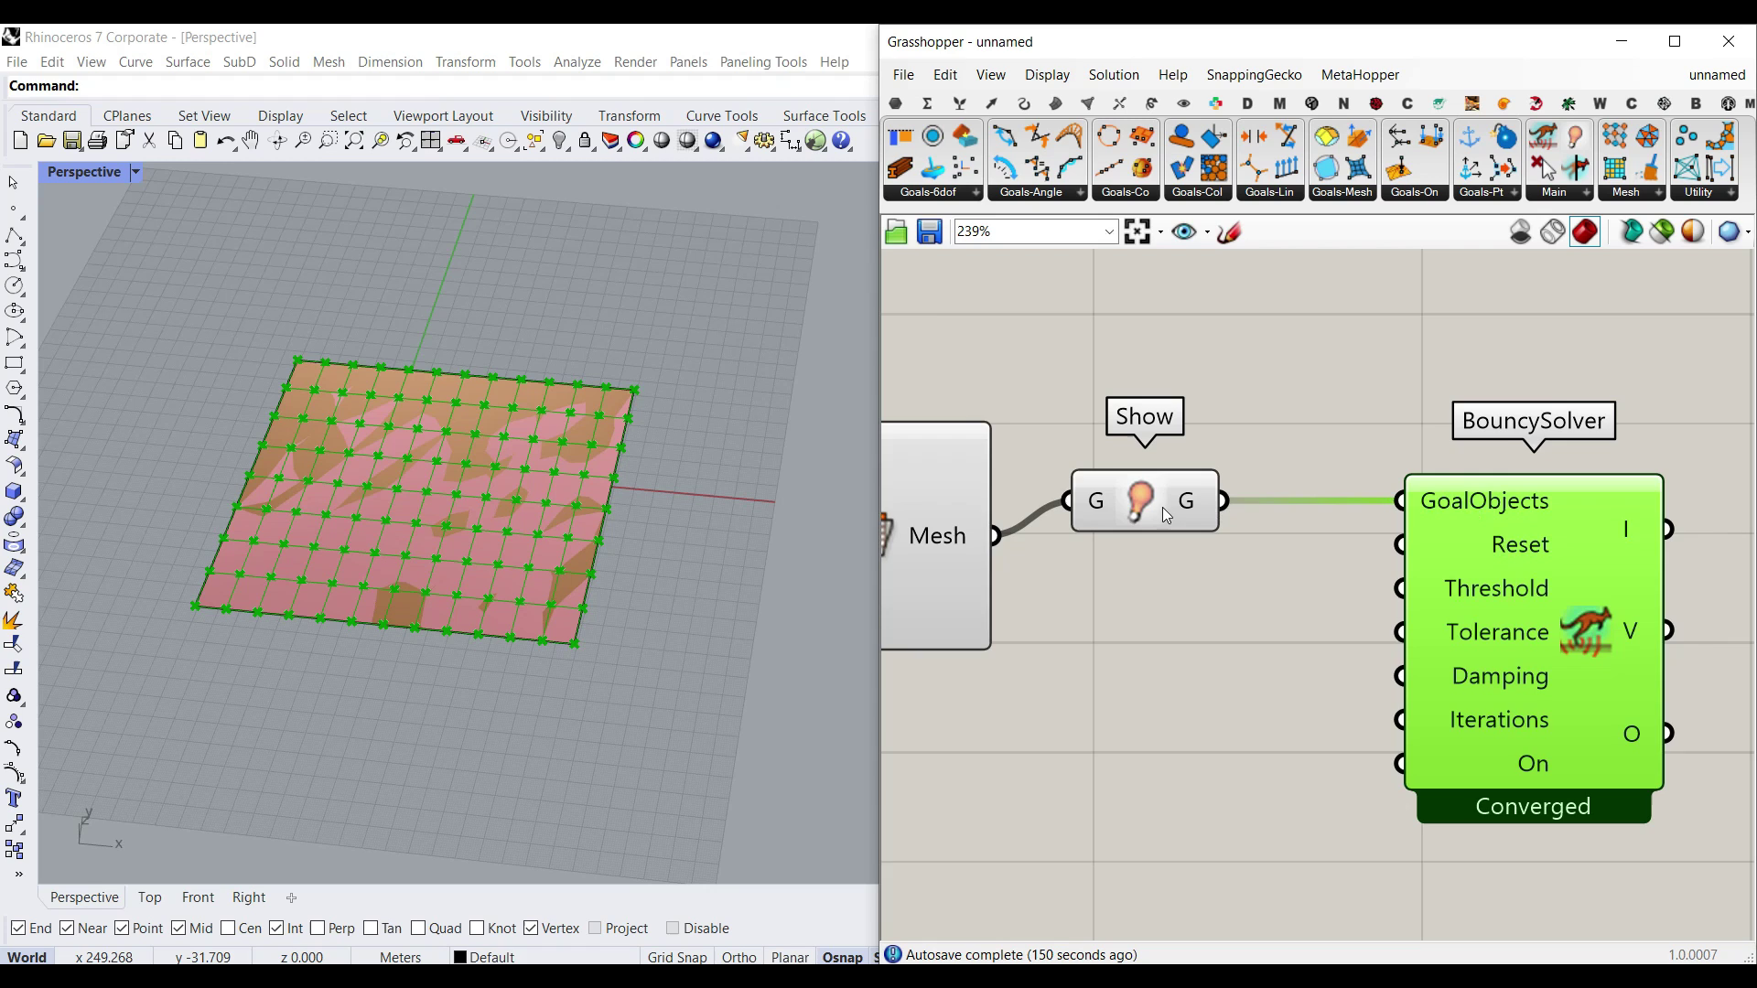
right_click_drag(1627, 738, 1421, 628)
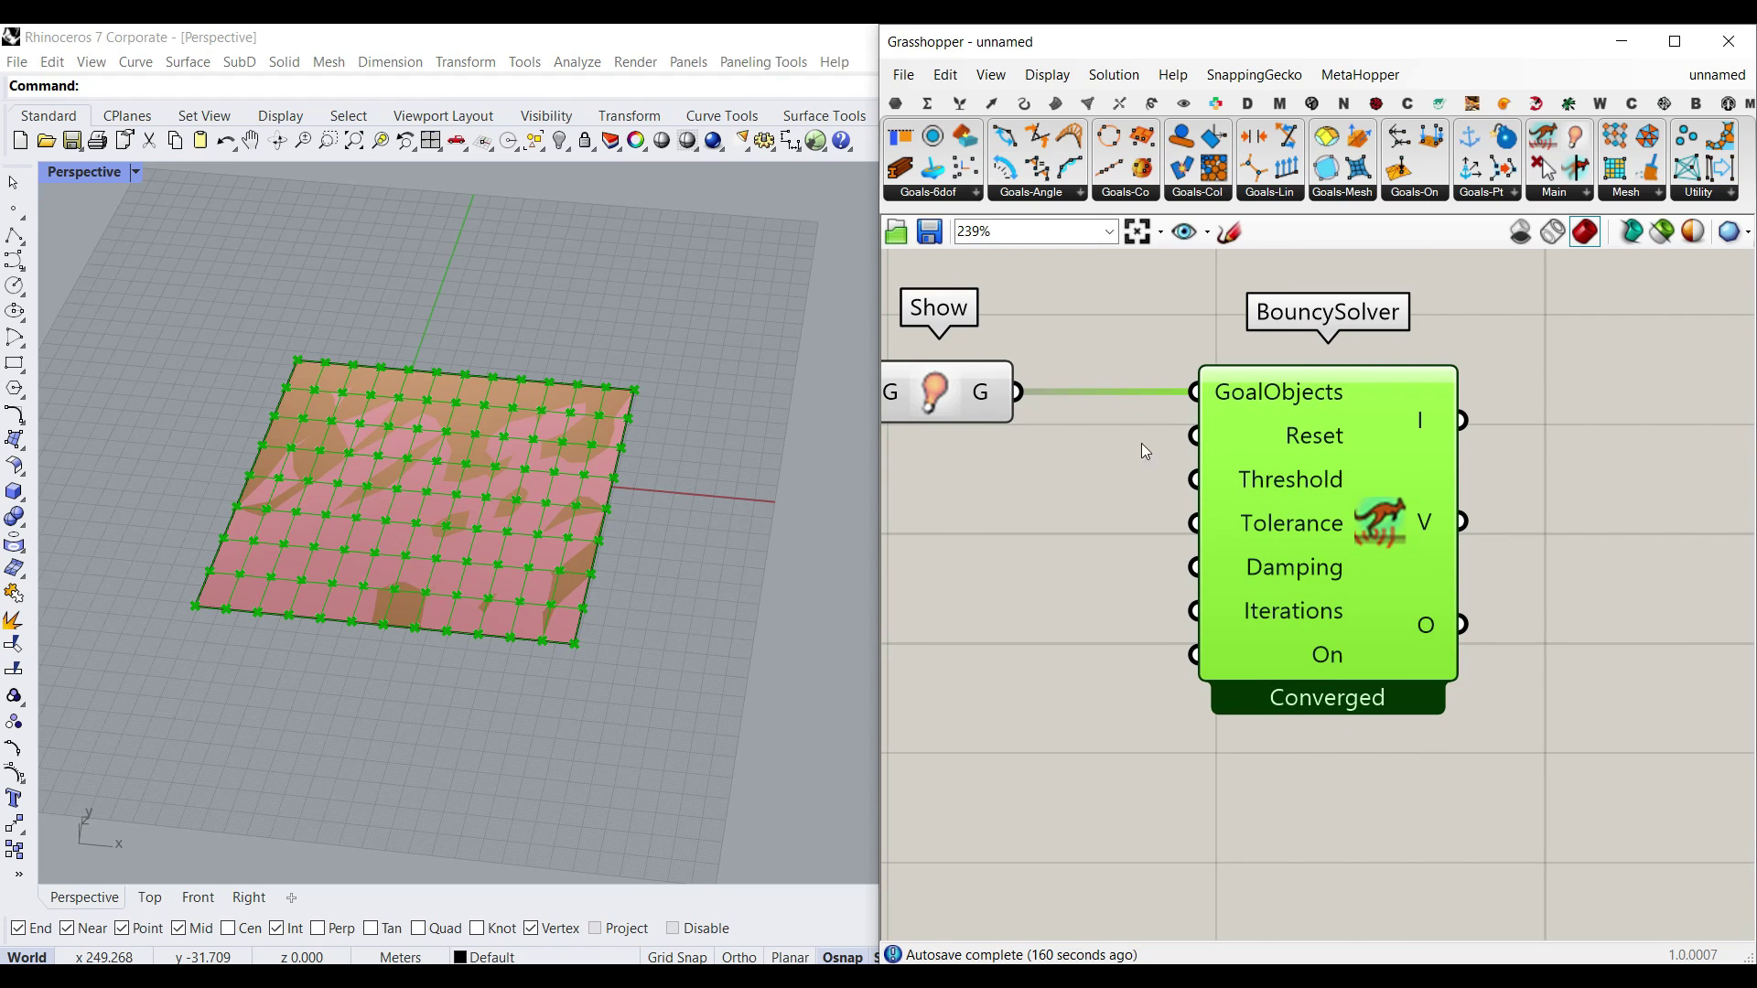
mouse_move(1428, 627)
right_click_drag(1125, 668, 1411, 685)
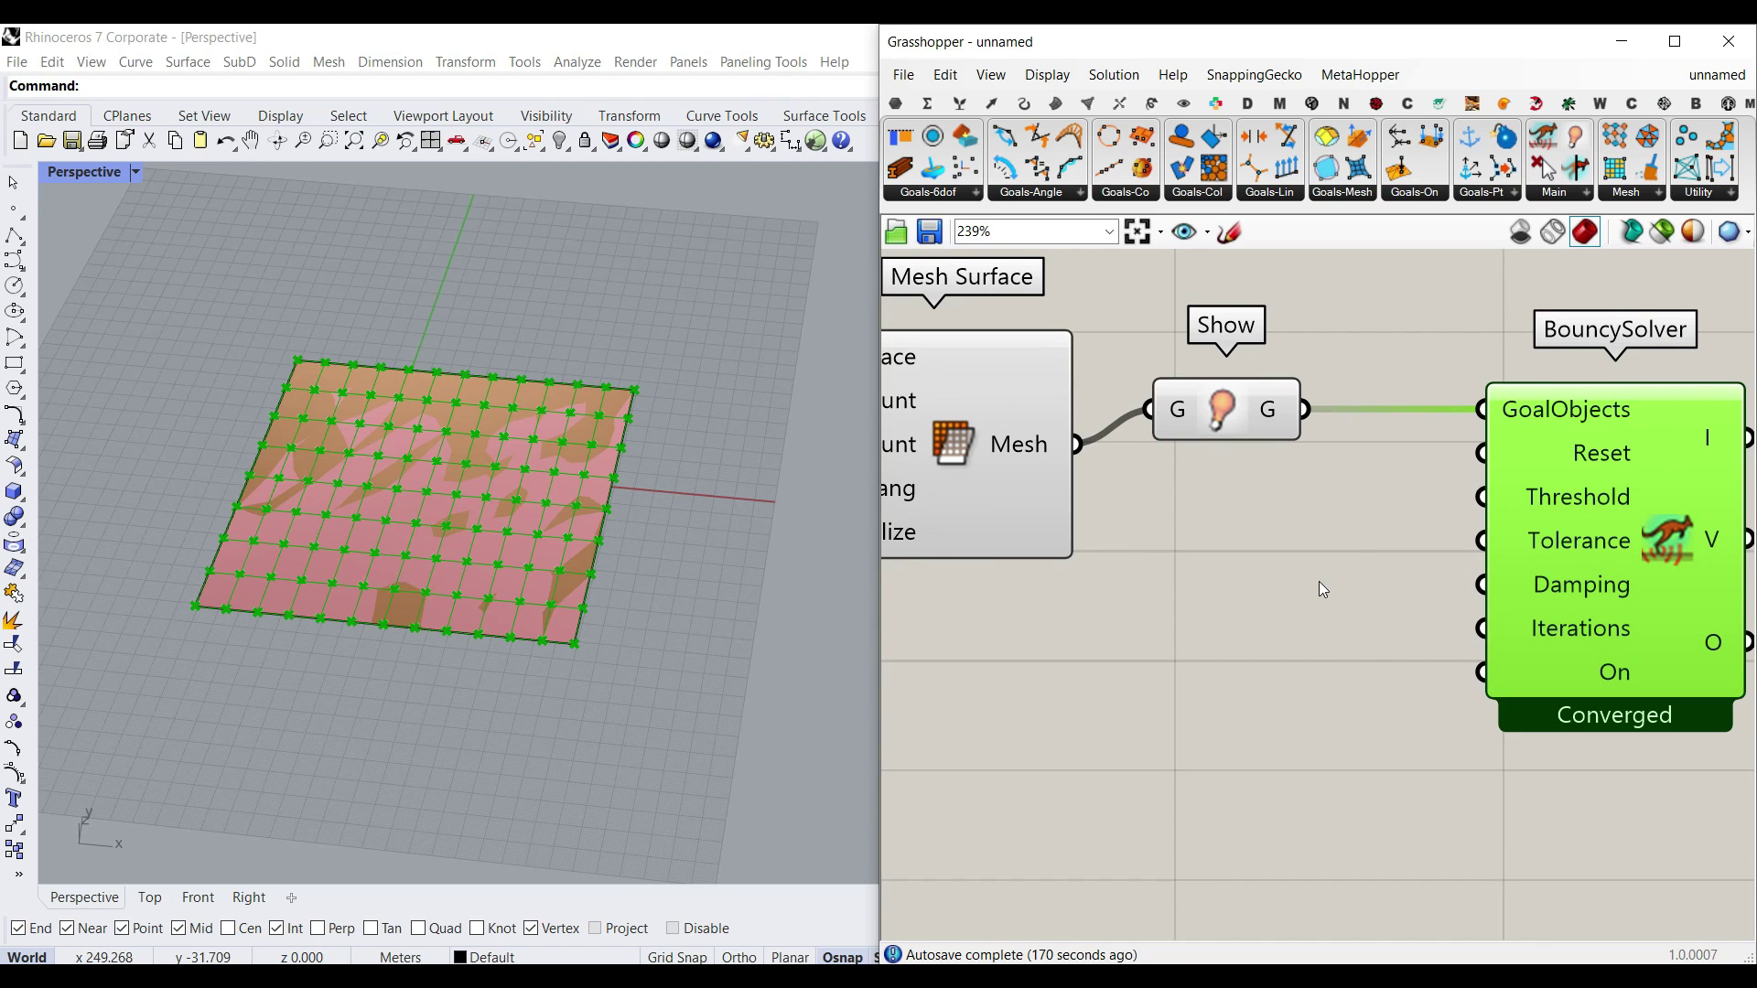
Add an EdgeLengths goal from Kangaroo's mesh goals to the canvas
left_click(1370, 199)
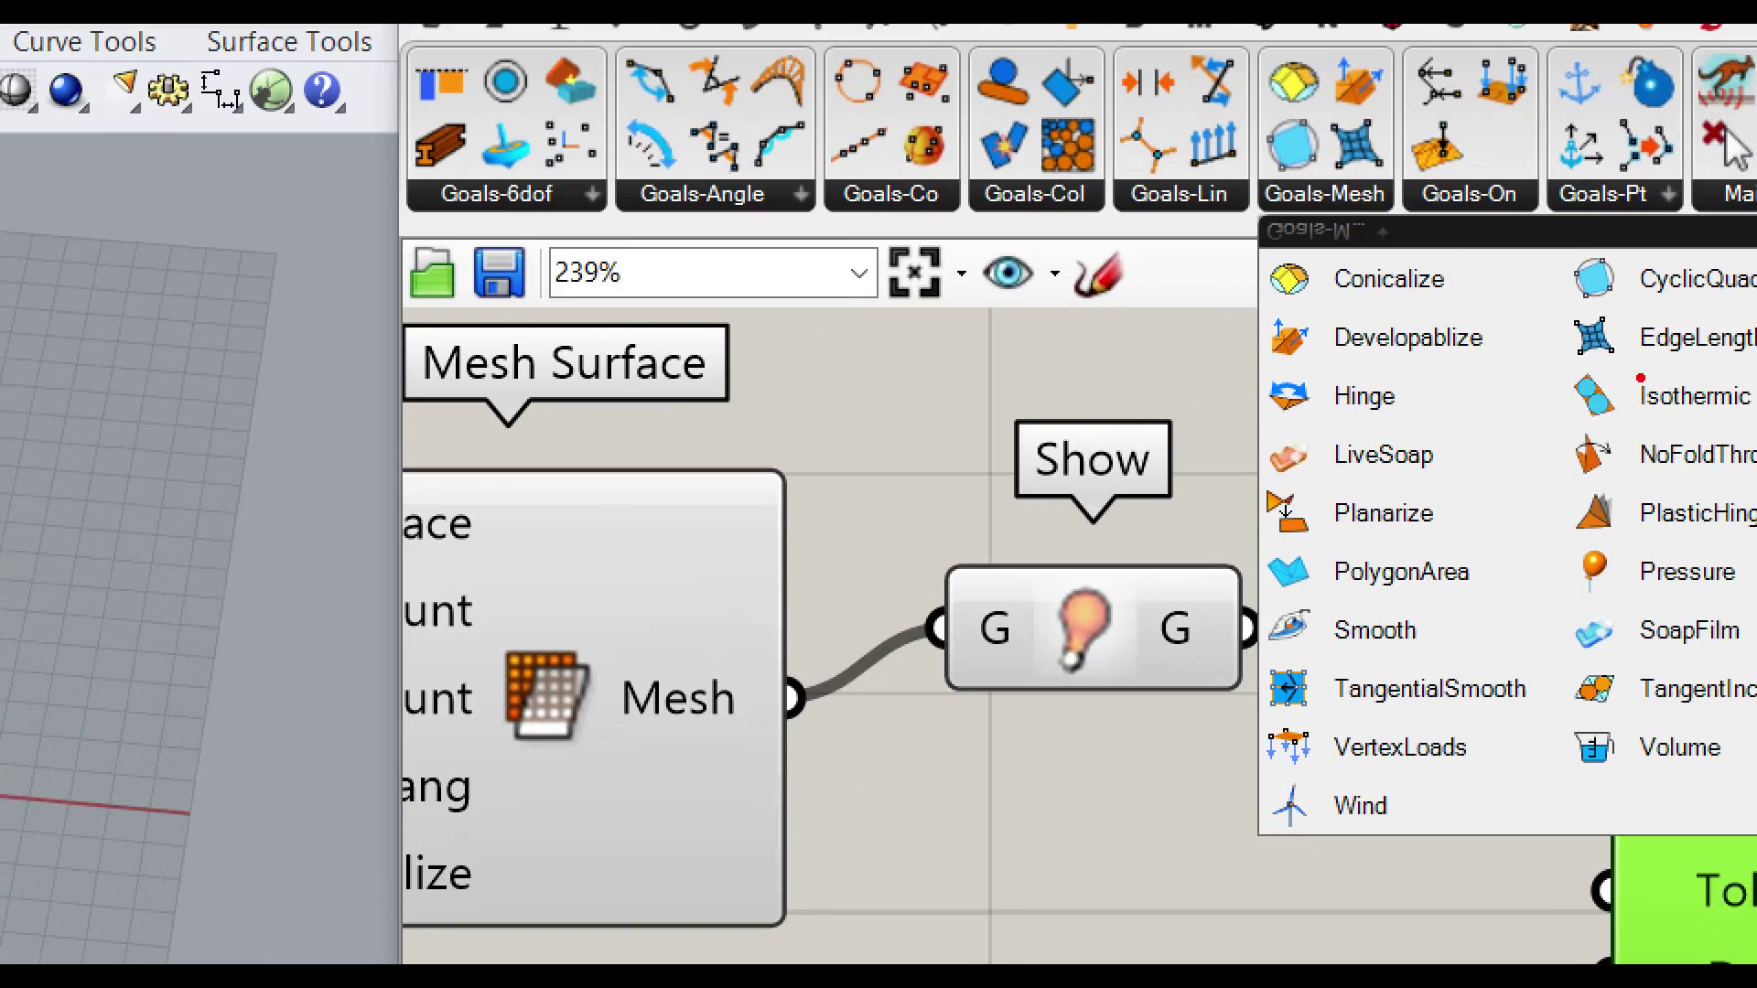
key("Escape")
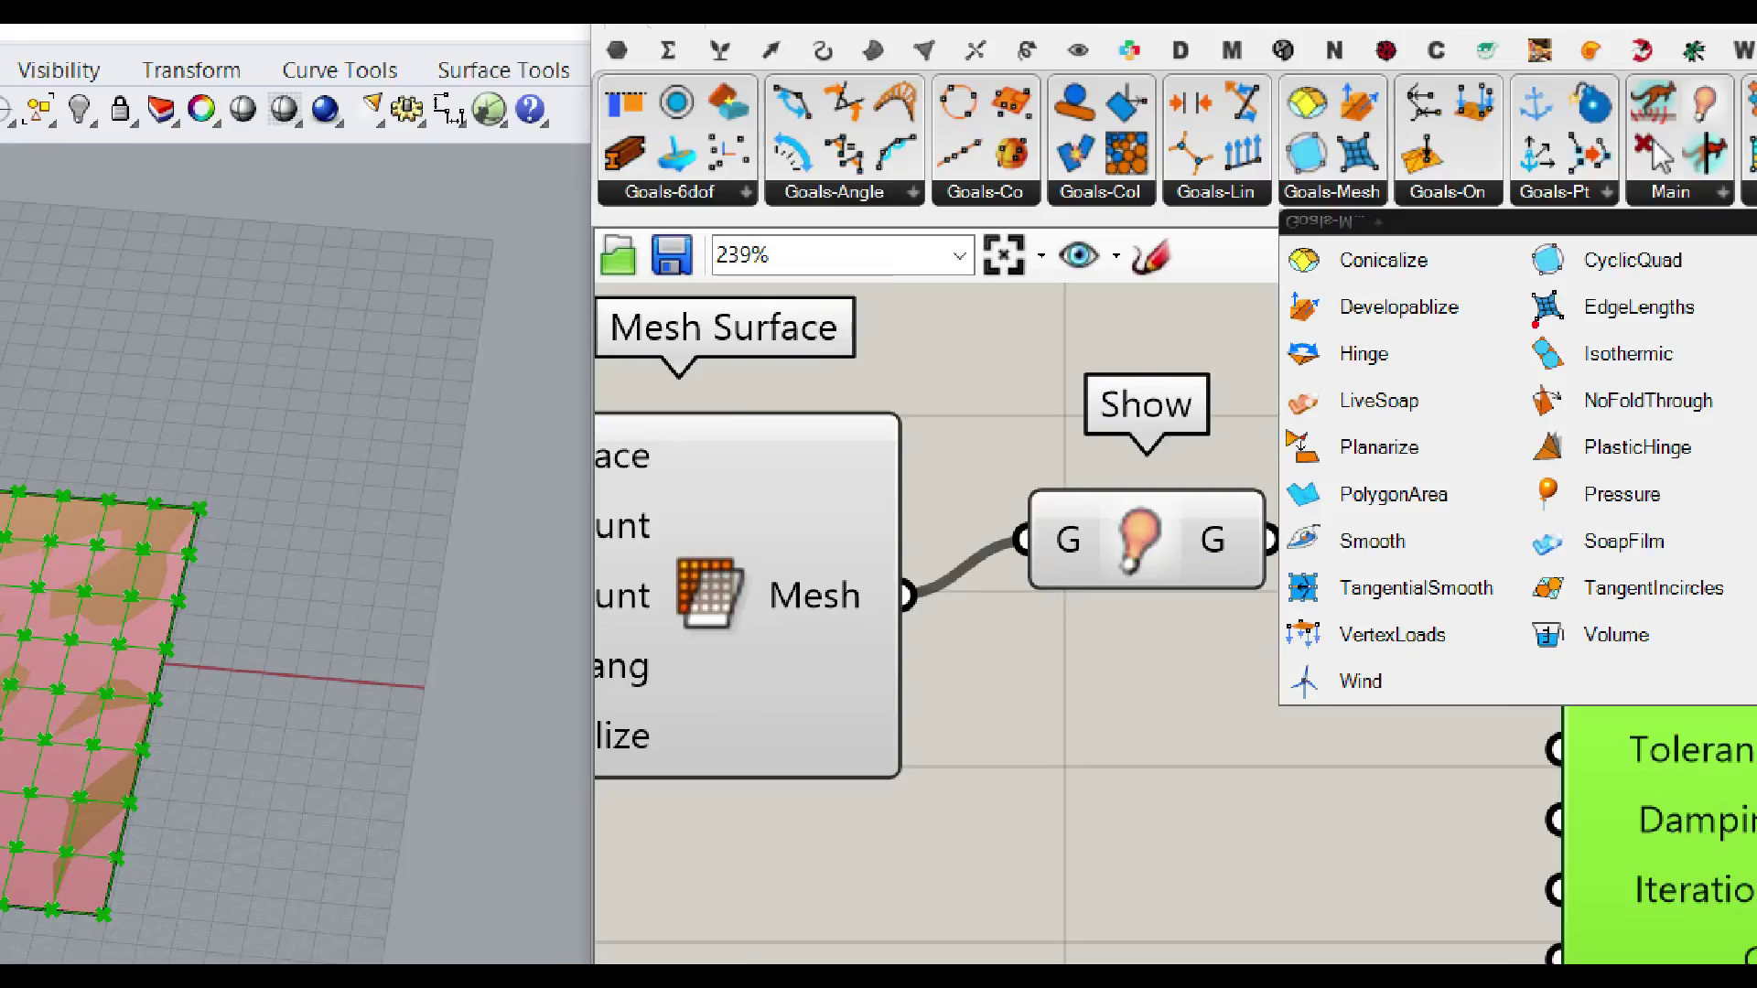
left_click(1364, 200)
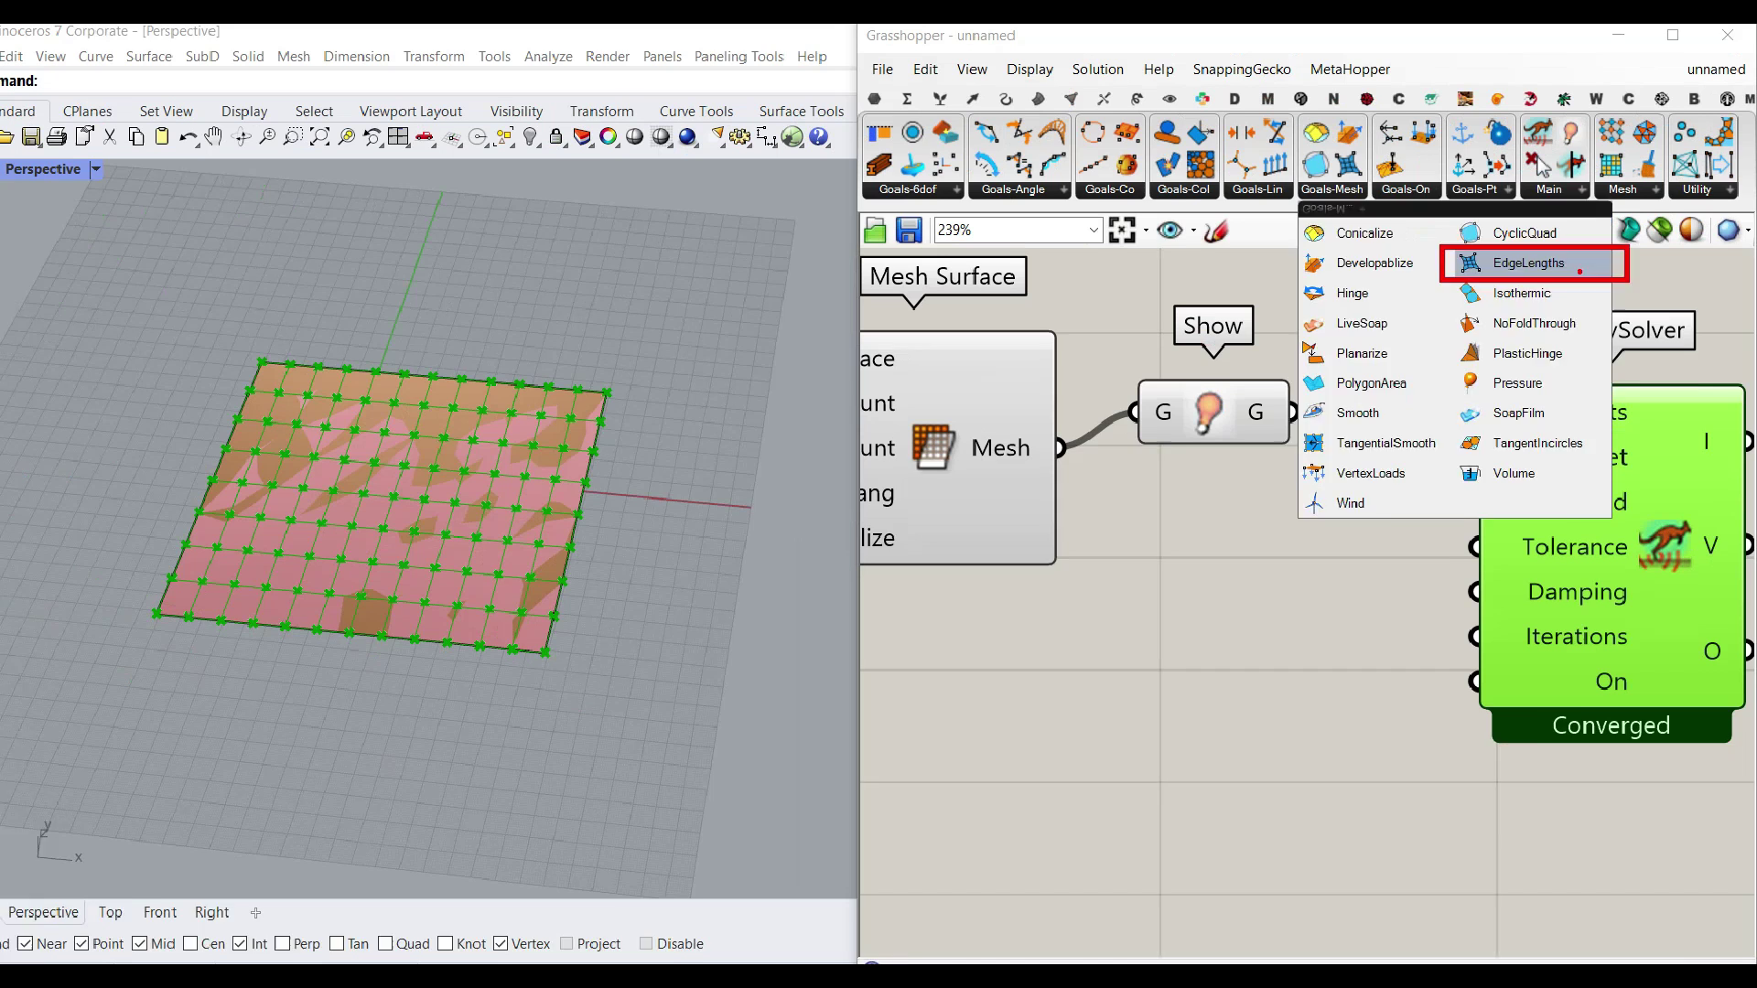
left_click(1428, 268)
left_click(1246, 696)
Arrange EdgeLengths between Mesh Surface and BouncySolver, and connect the Mesh output to its Mesh input
right_click_drag(1309, 797, 1345, 718)
scroll(1345, 717, "down", 2)
right_click_drag(1451, 685, 1343, 658)
left_click_drag(1499, 722, 1193, 600)
left_click_drag(1497, 561, 1610, 568)
left_click(1329, 720)
scroll(1093, 462, "up", 1)
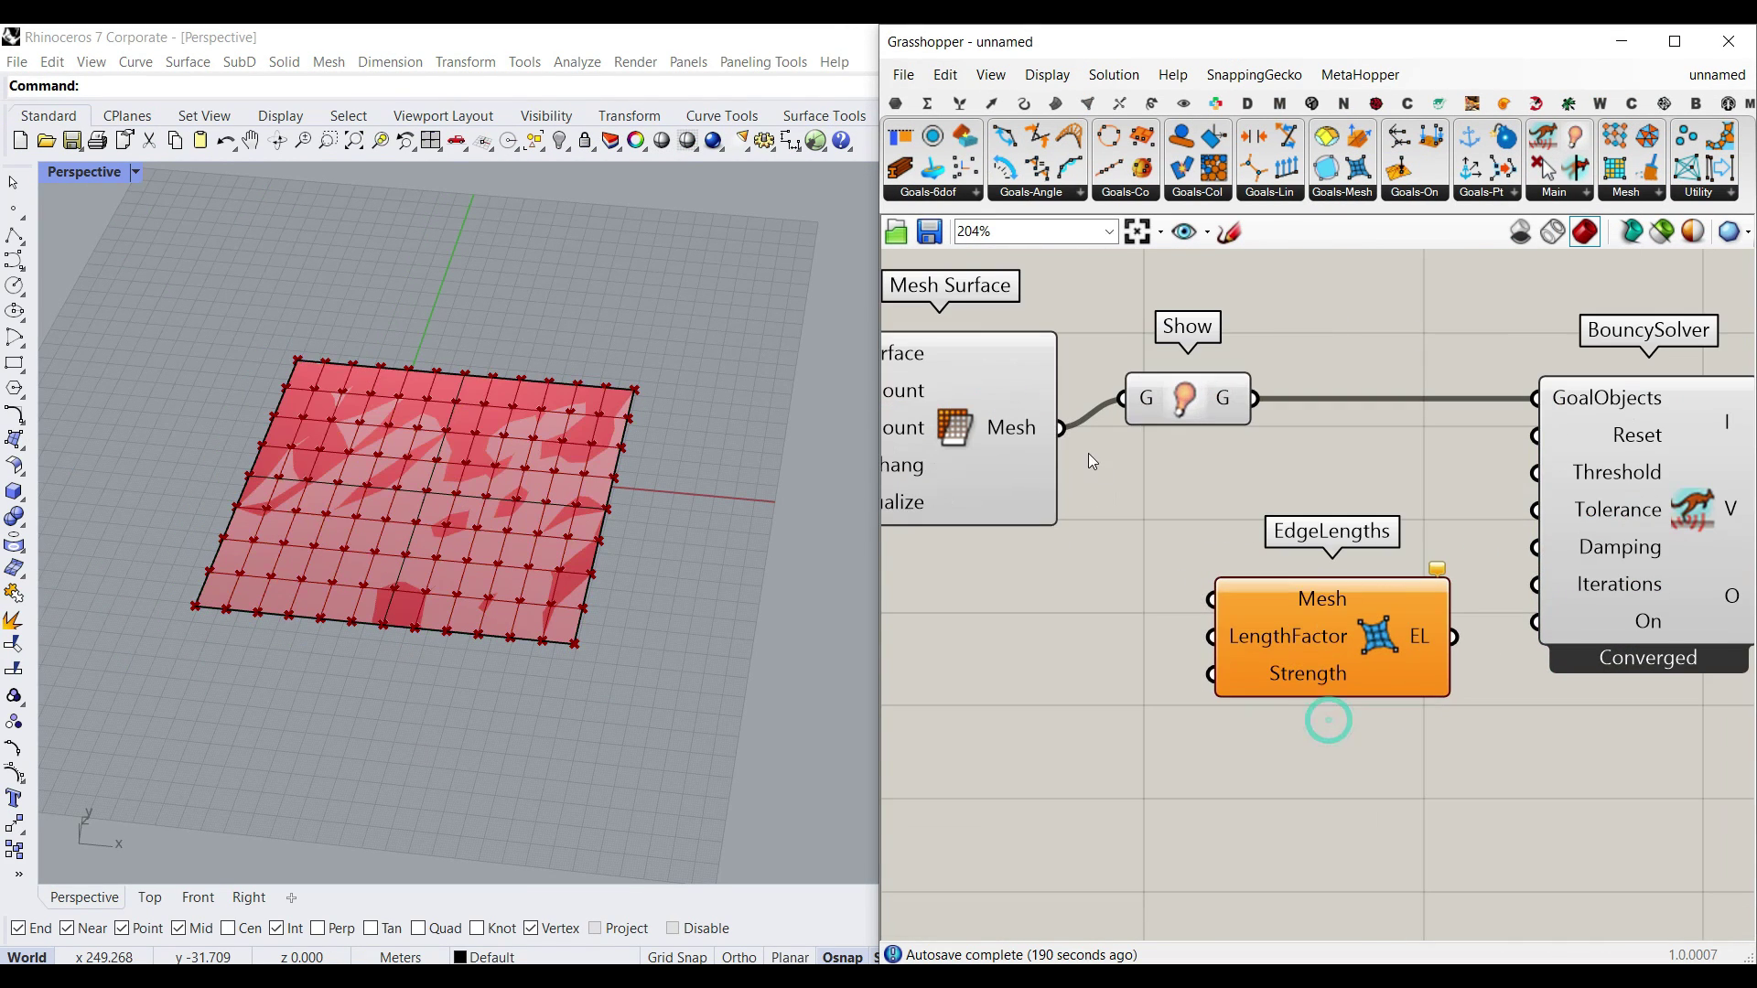
left_click_drag(1062, 428, 1212, 599)
scroll(370, 519, "up", 6)
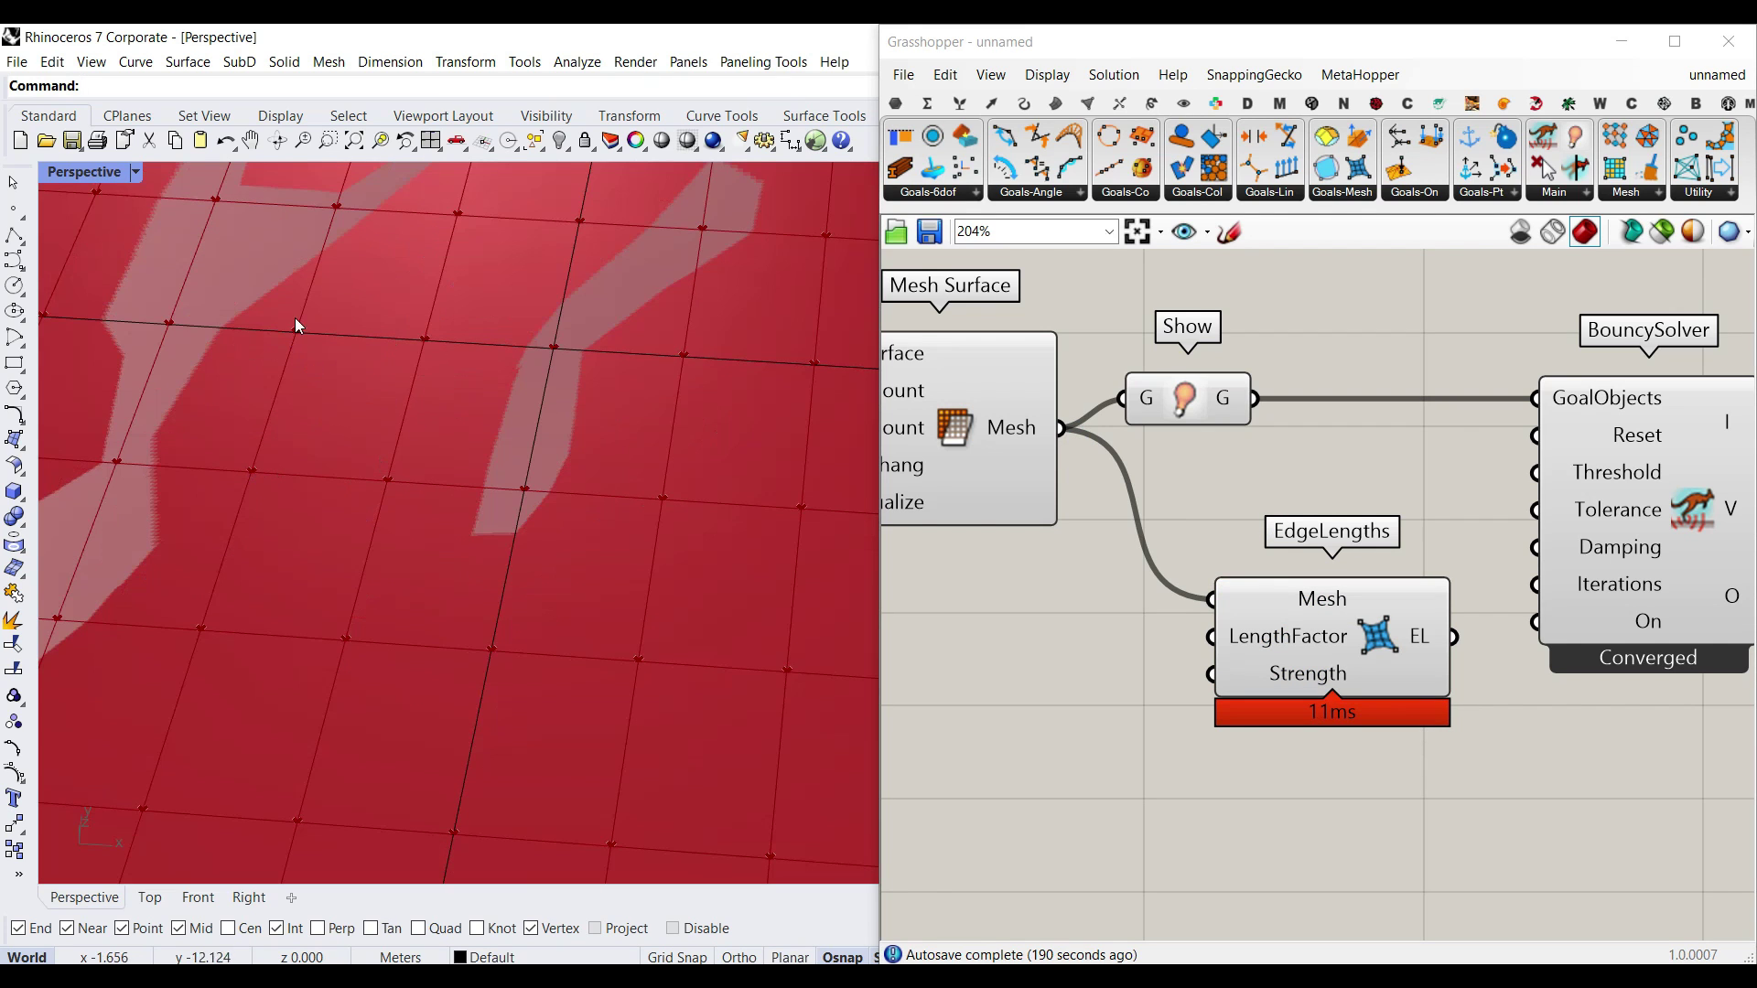
Create a number slider ranging from 0 to 1.00 and connect it to the LengthFactor input of EdgeLengths
right_click_drag(1278, 735, 1361, 730)
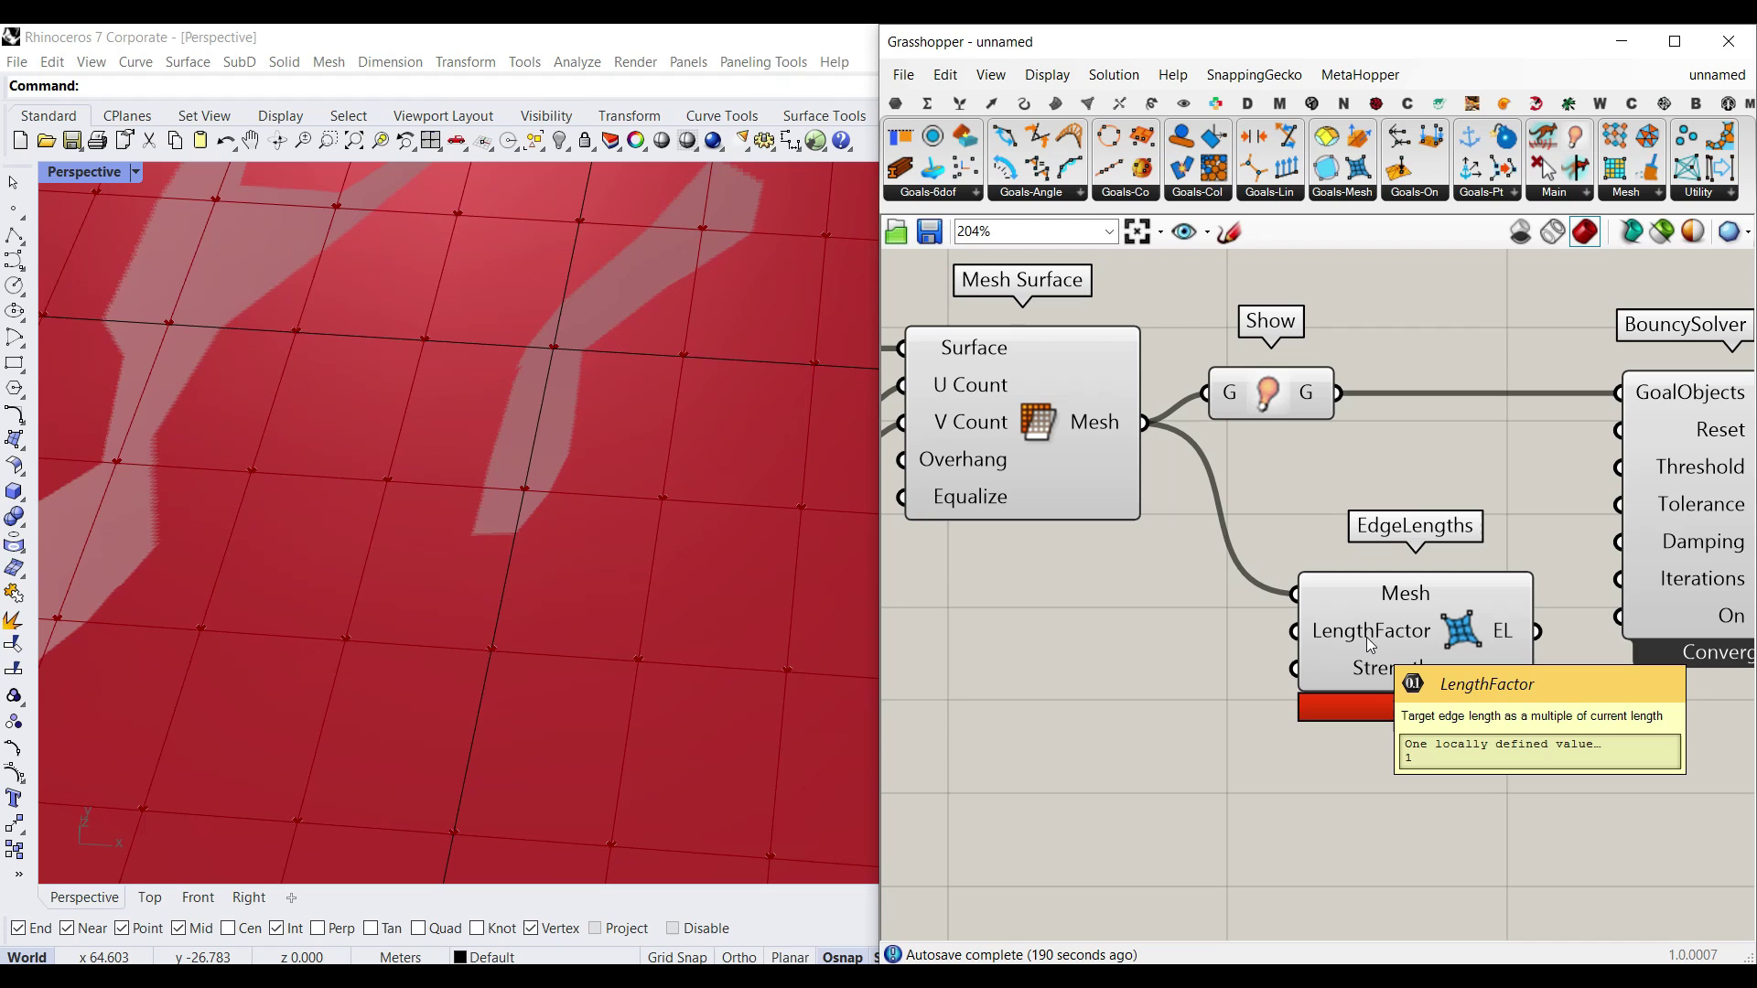
right_click_drag(1080, 655, 1119, 659)
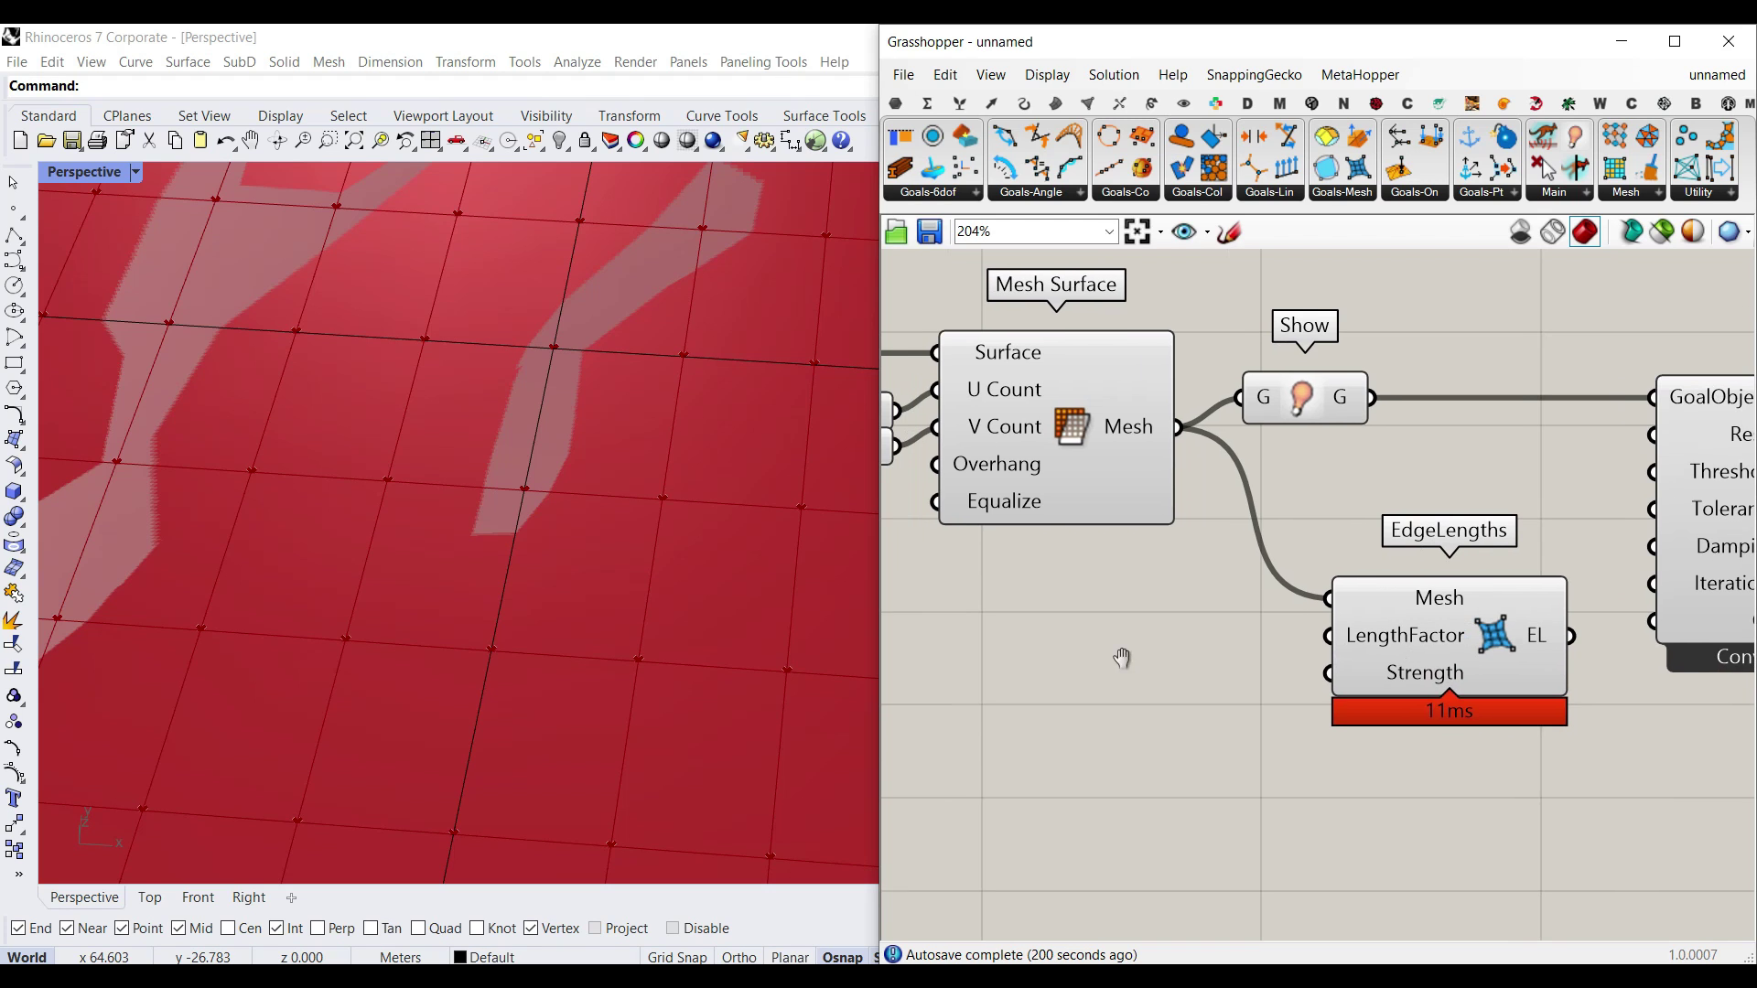
double_click(1170, 633)
type("0..1.00")
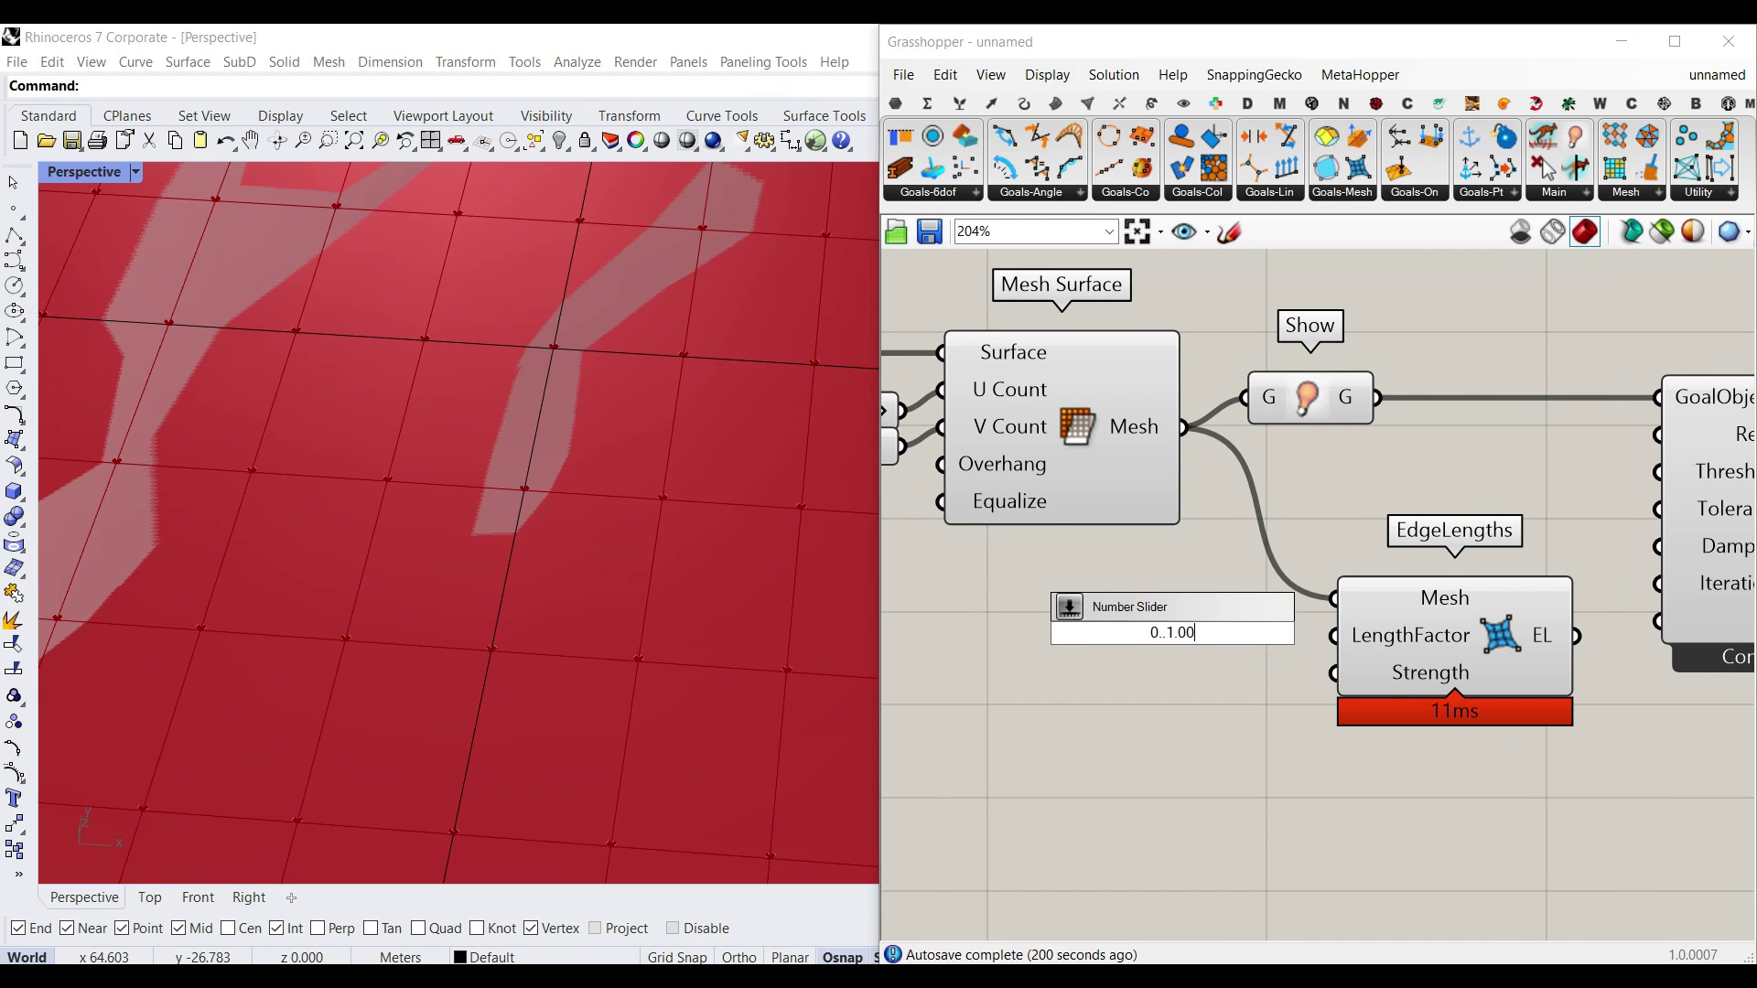
key("Return")
mouse_move(1305, 640)
left_mouse_down()
mouse_move(1223, 646)
mouse_move(1334, 636)
left_mouse_up()
left_click(1300, 645)
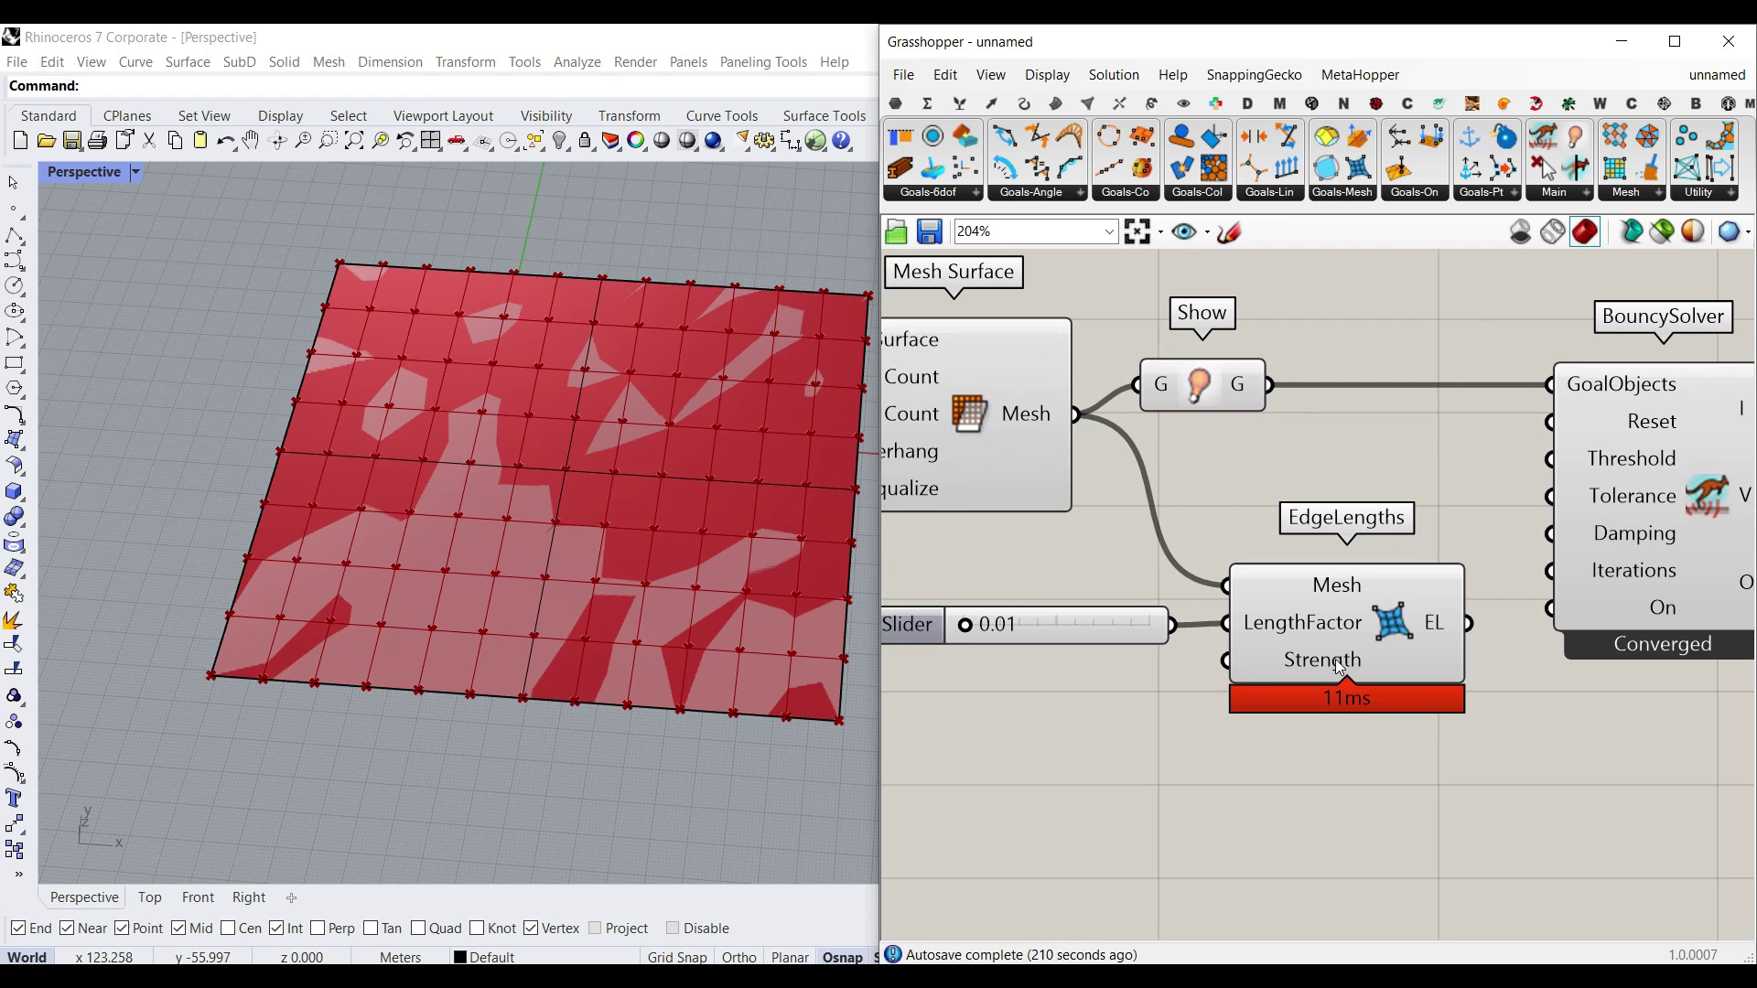
Add the EdgeLengths output to BouncySolver's GoalObjects alongside Show and inspect the simulated mesh in the viewport
right_click_drag(1532, 672, 1303, 750)
left_click_drag(1242, 701, 1321, 462)
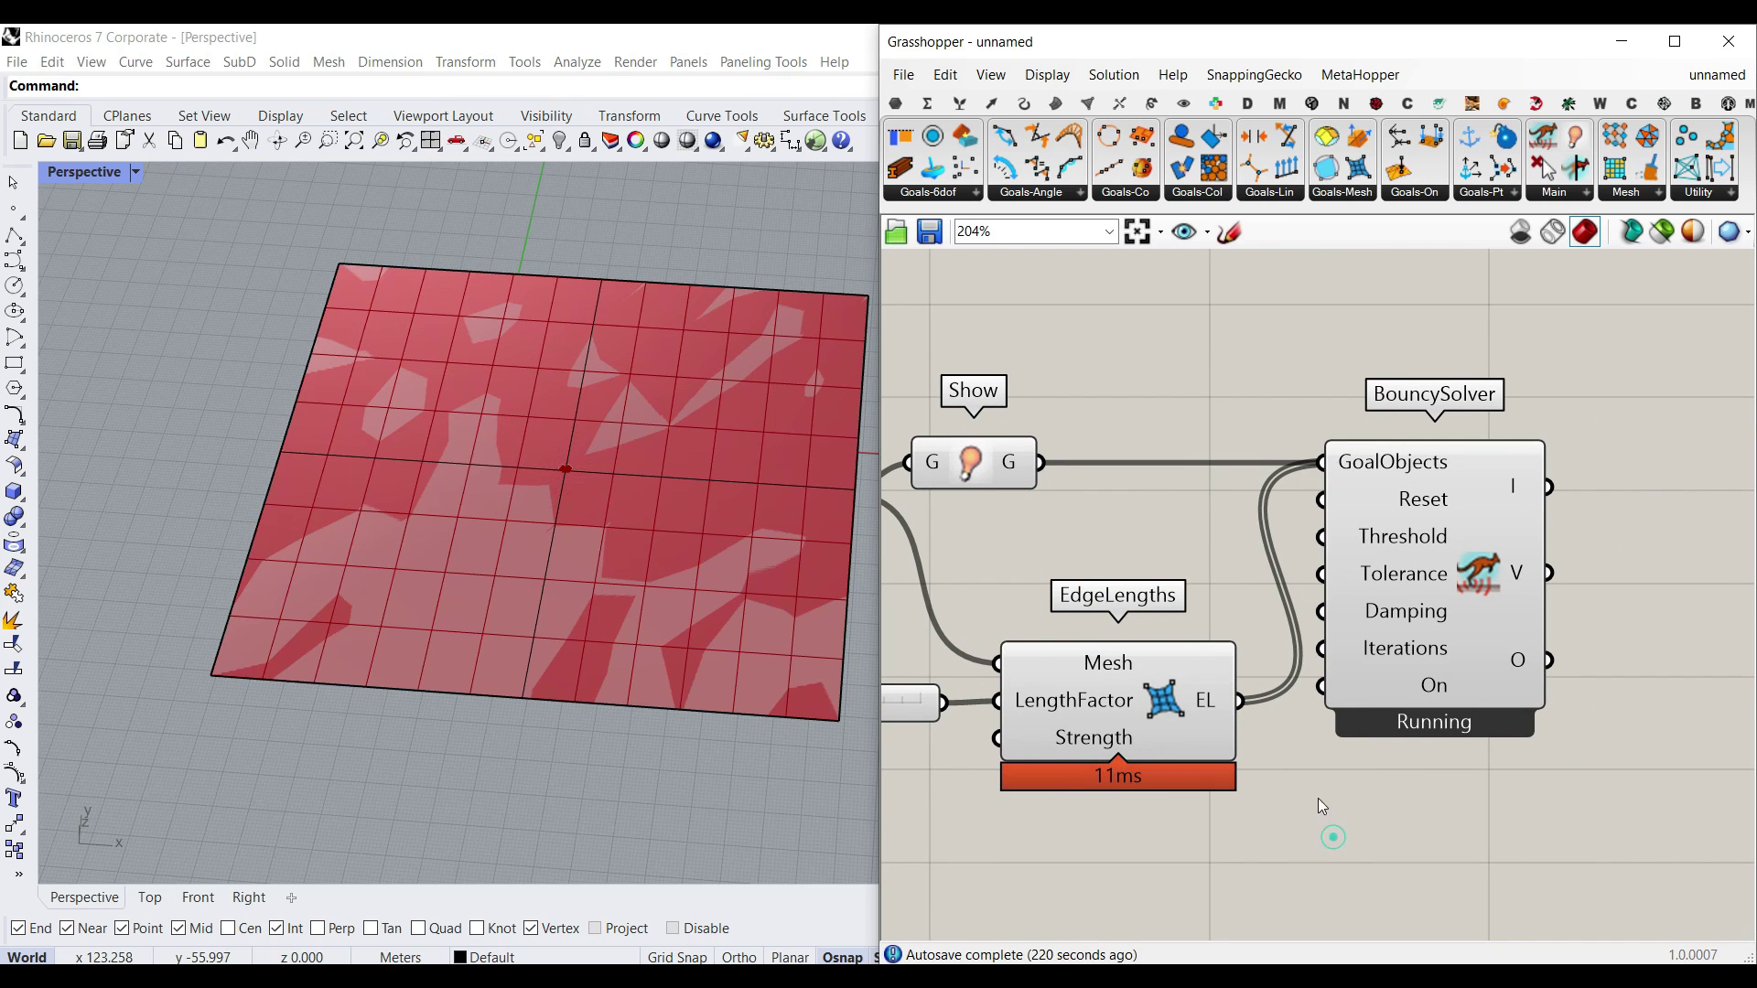
scroll(578, 475, "up", 10)
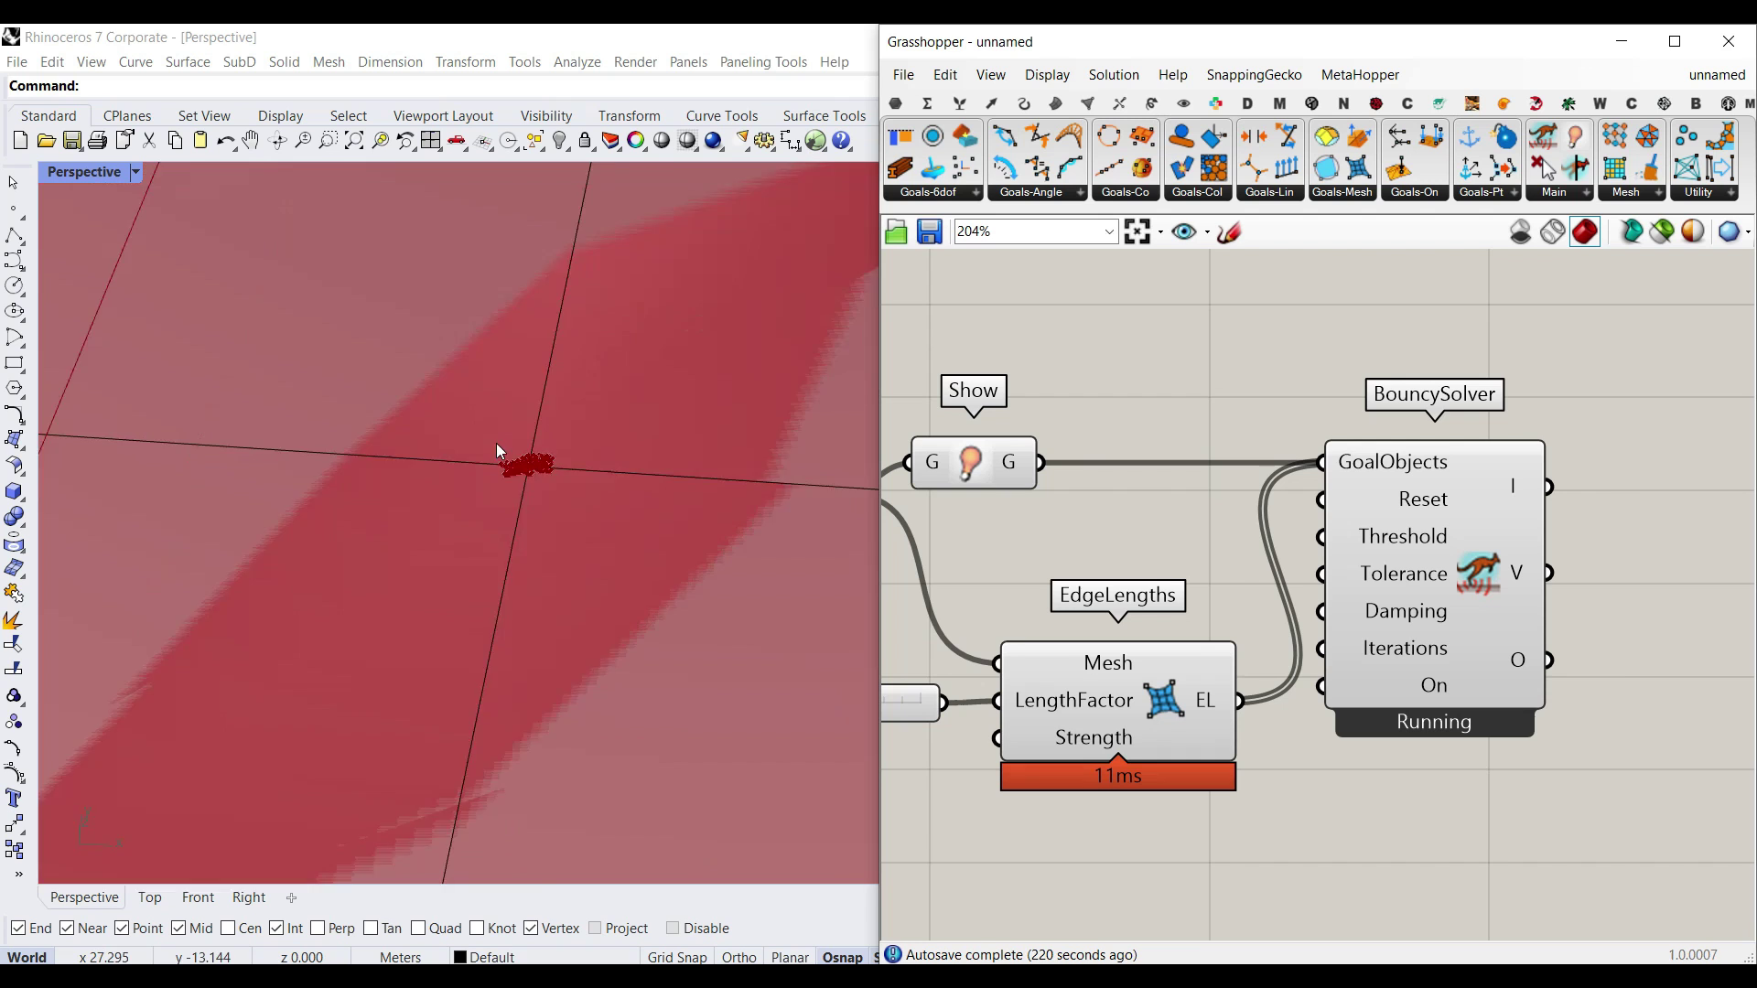
scroll(619, 542, "down", 3)
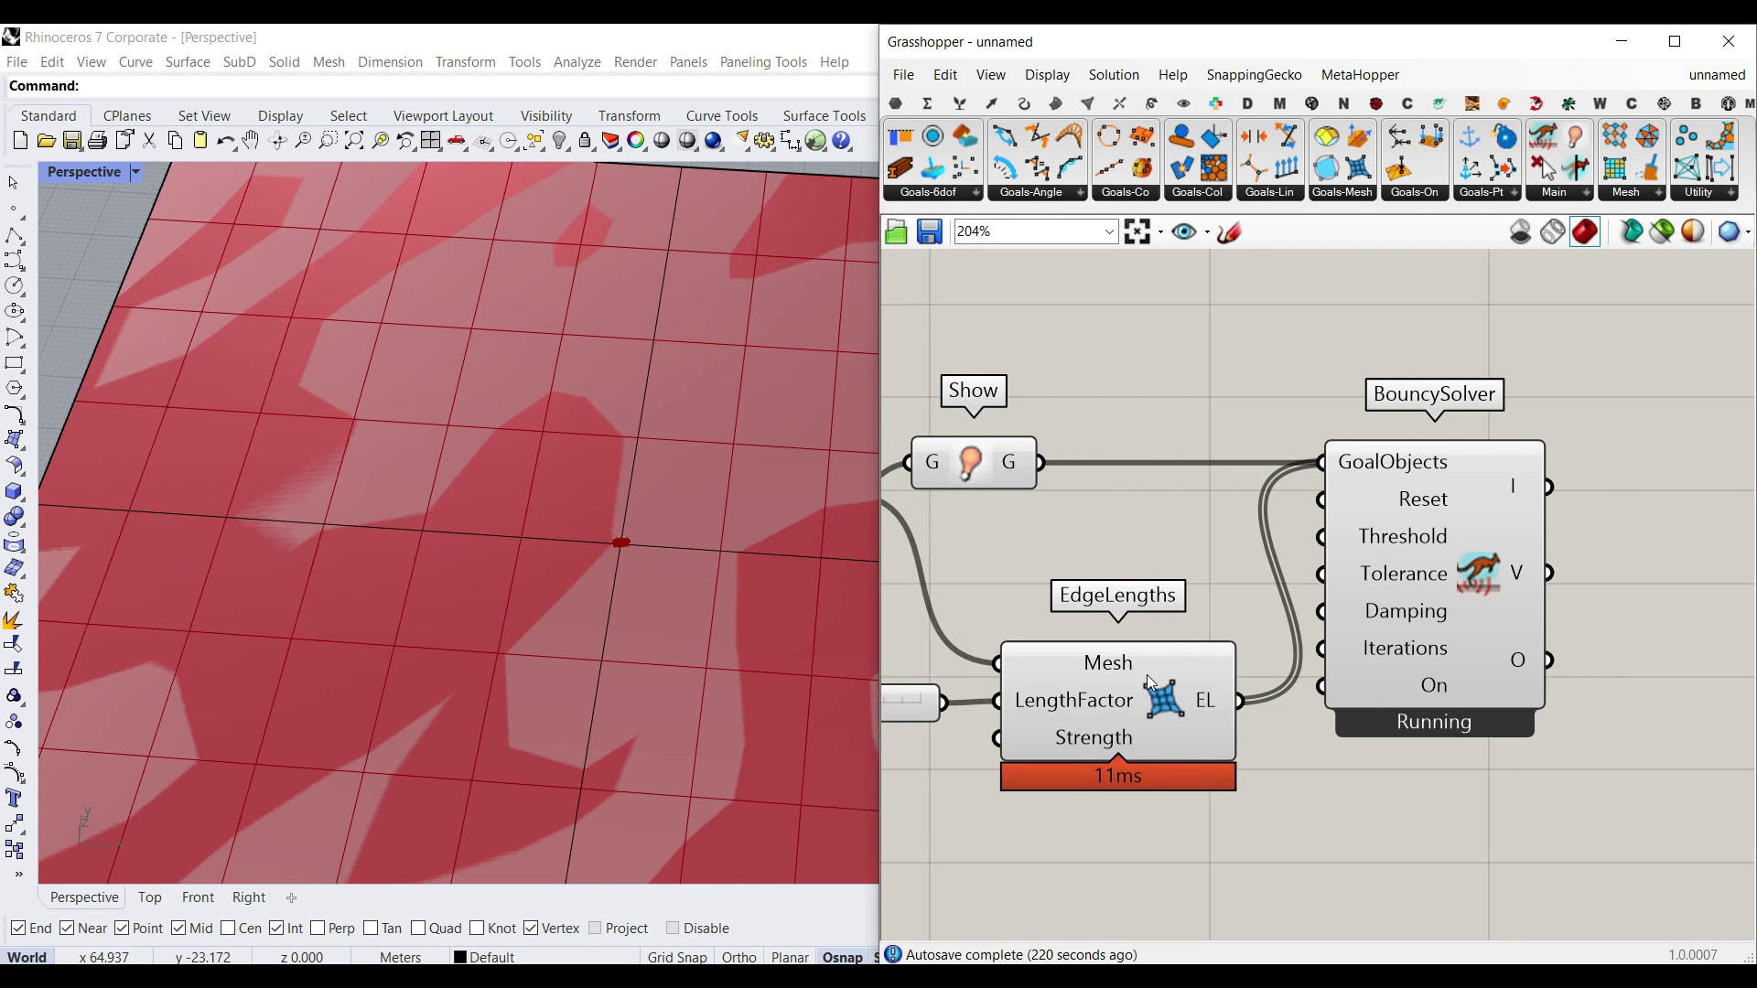
Set the LengthFactor slider to 0.54
right_click_drag(1147, 676, 1422, 635)
left_click_drag(1080, 671, 1118, 664)
right_click_drag(1125, 600, 1025, 531)
scroll(1025, 531, "down", 2)
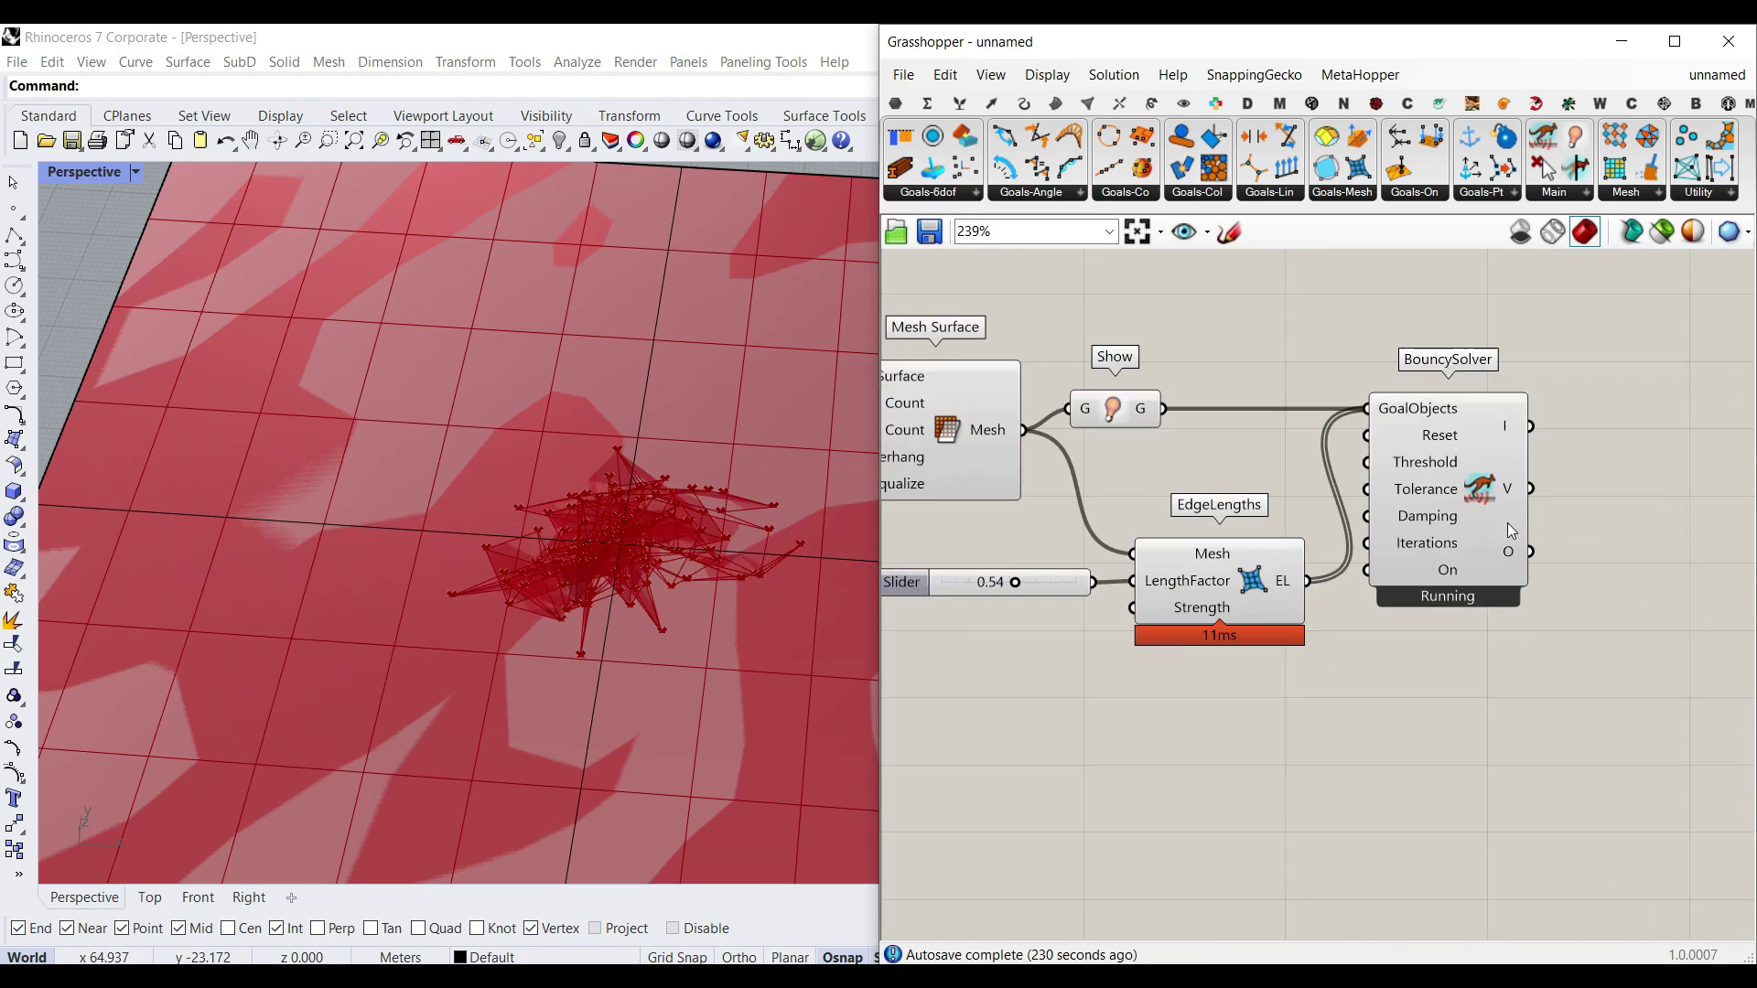
Make room before BouncySolver, add a Button connected to its Reset input, and reset the simulation with it
scroll(1505, 521, "up", 3)
left_click_drag(1487, 542, 1658, 551)
left_click(1389, 793)
double_click(1305, 776)
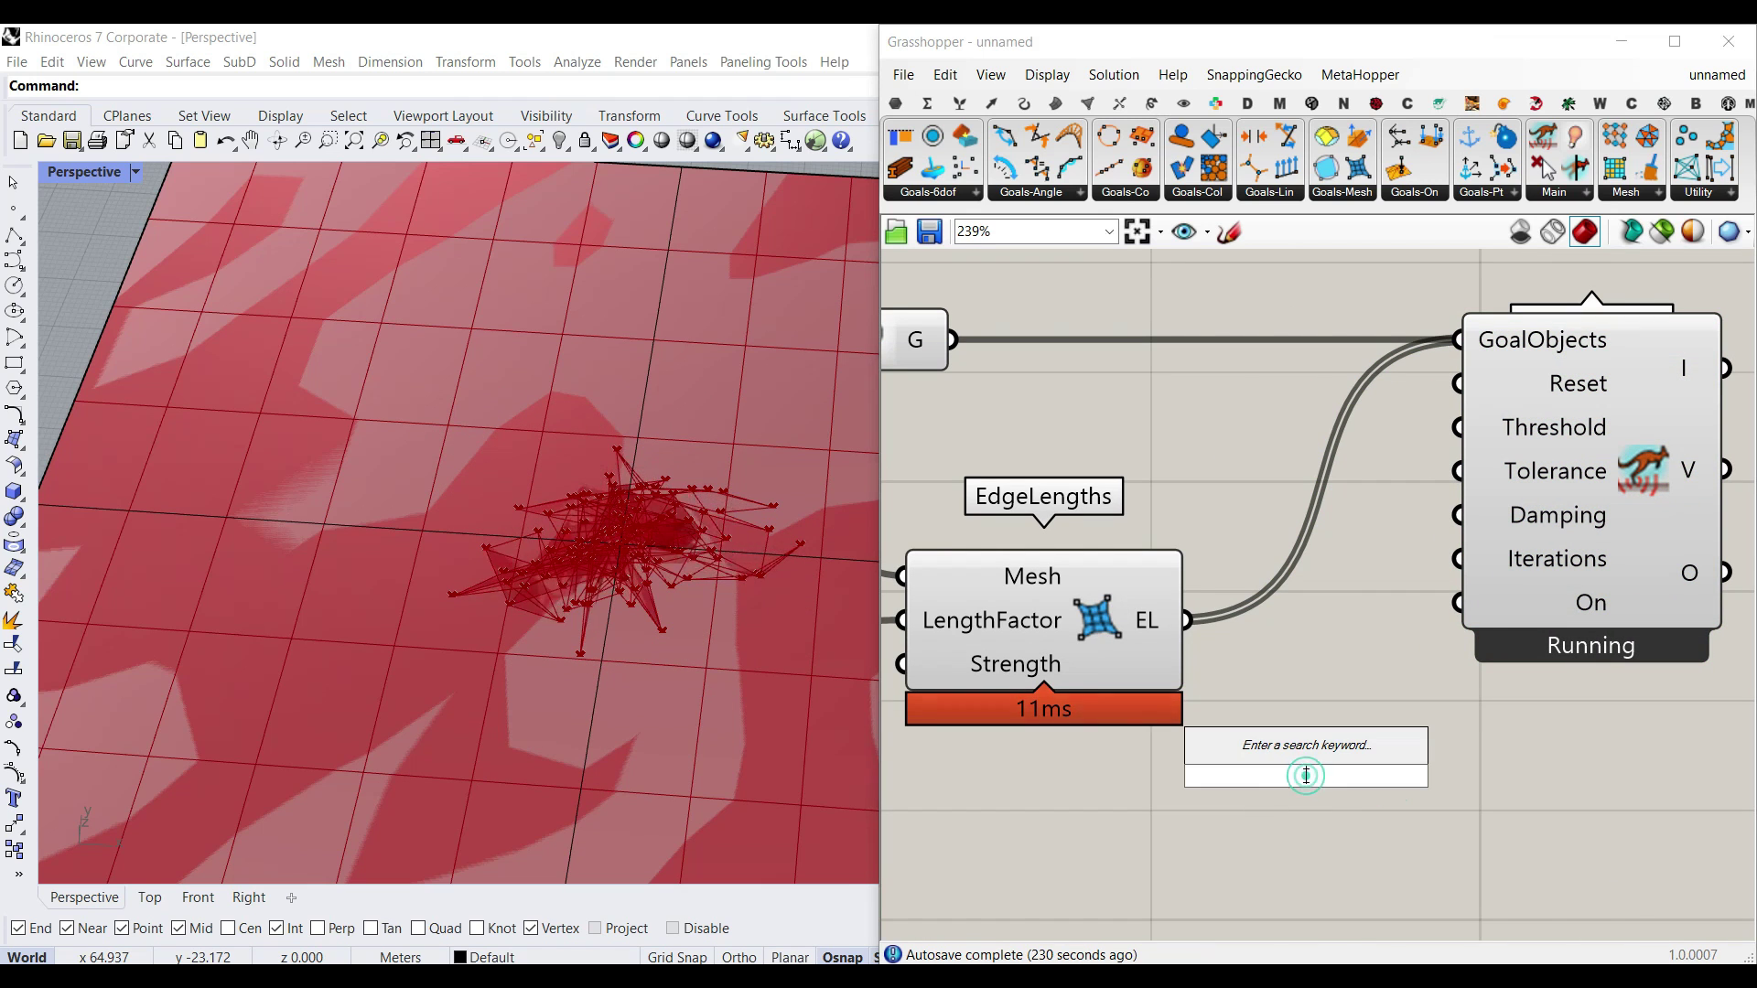
type("button")
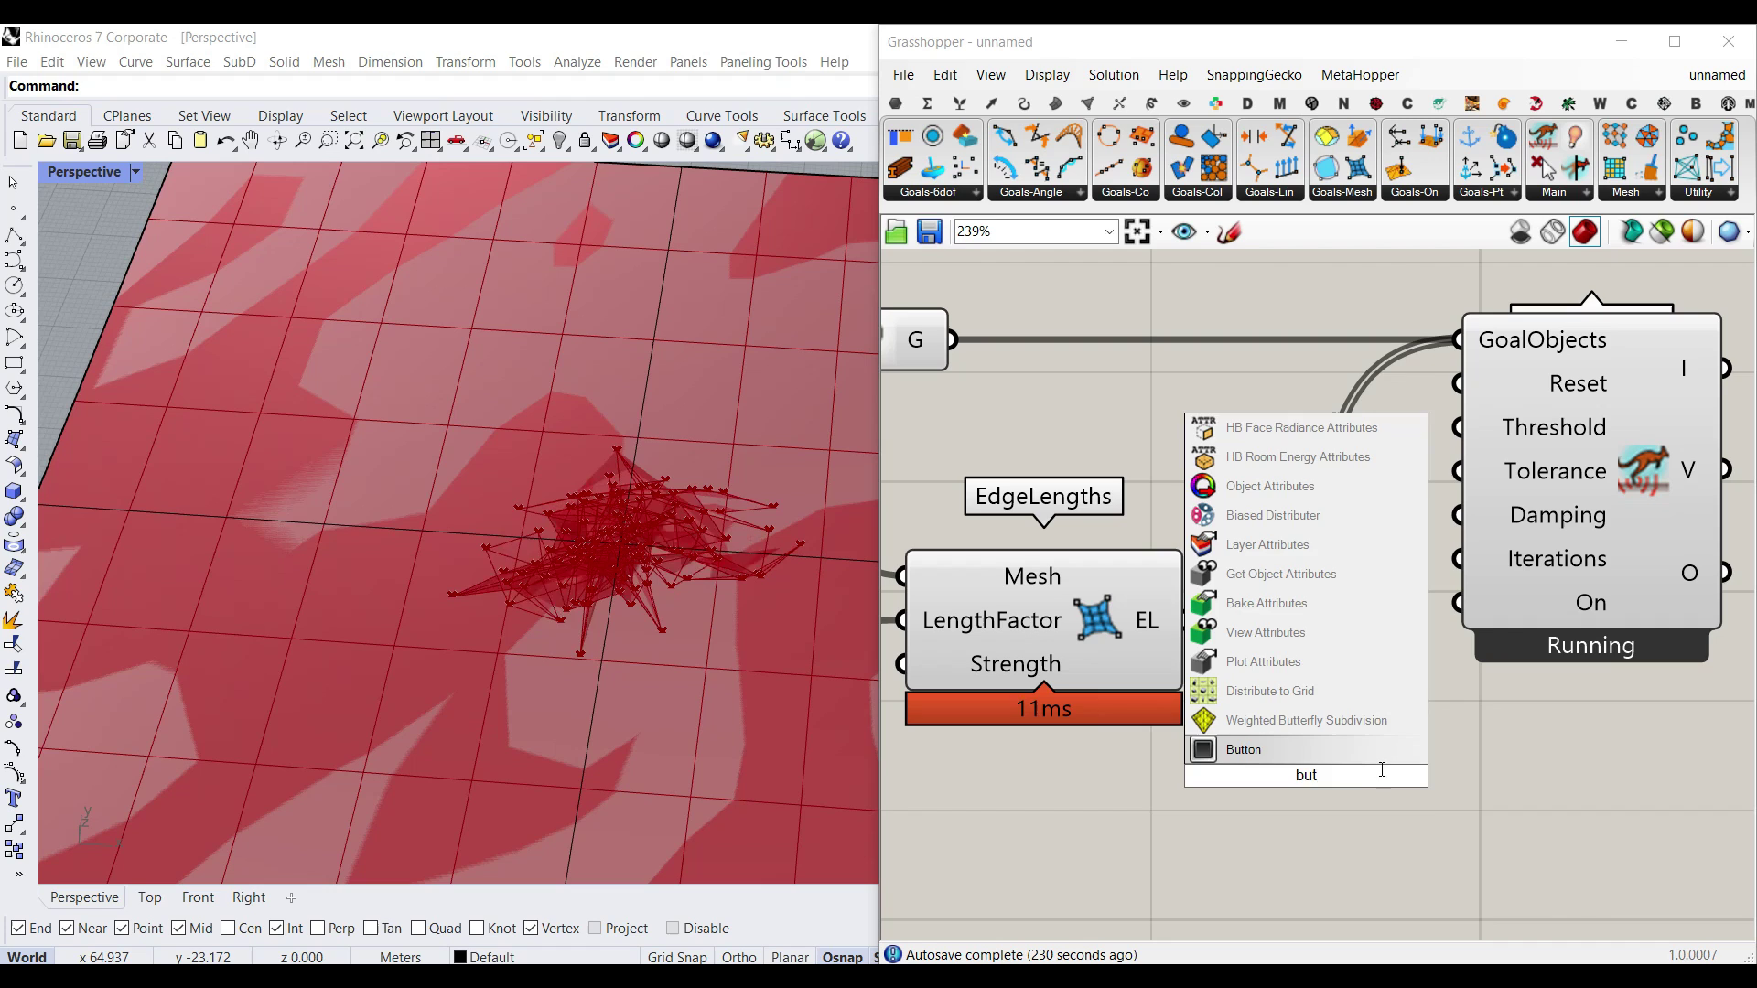
key("Return")
left_click_drag(1286, 761, 1142, 409)
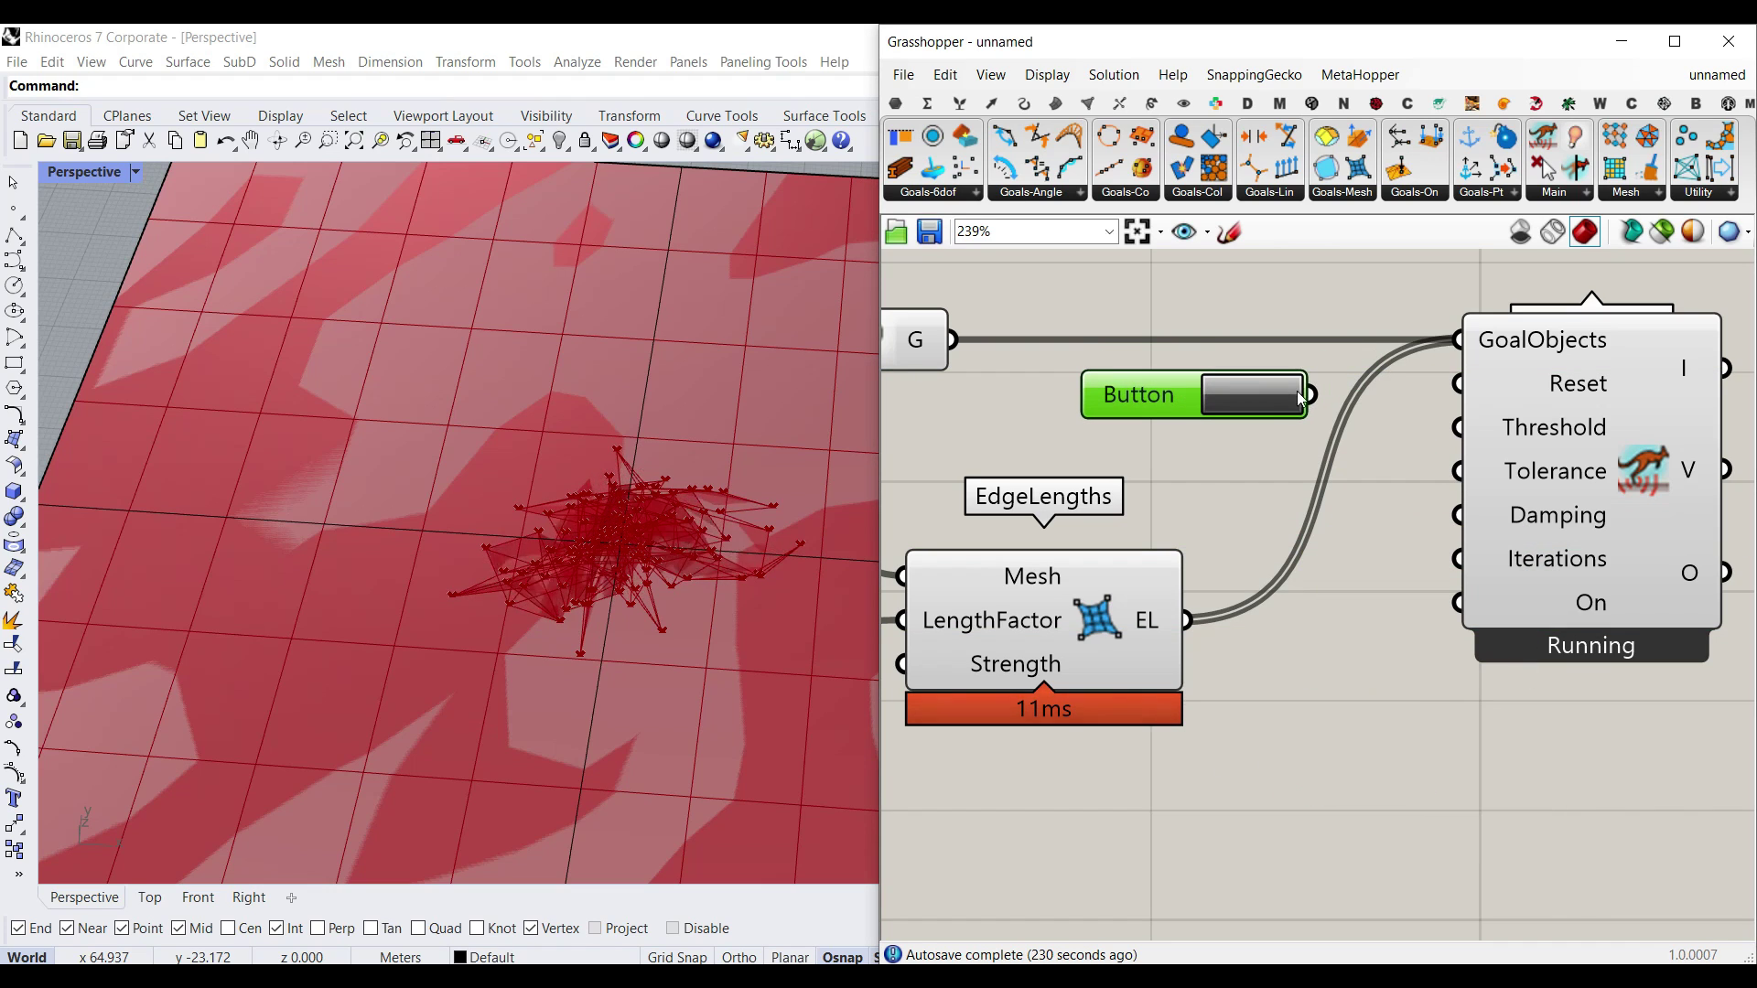
left_click_drag(1312, 394, 1458, 383)
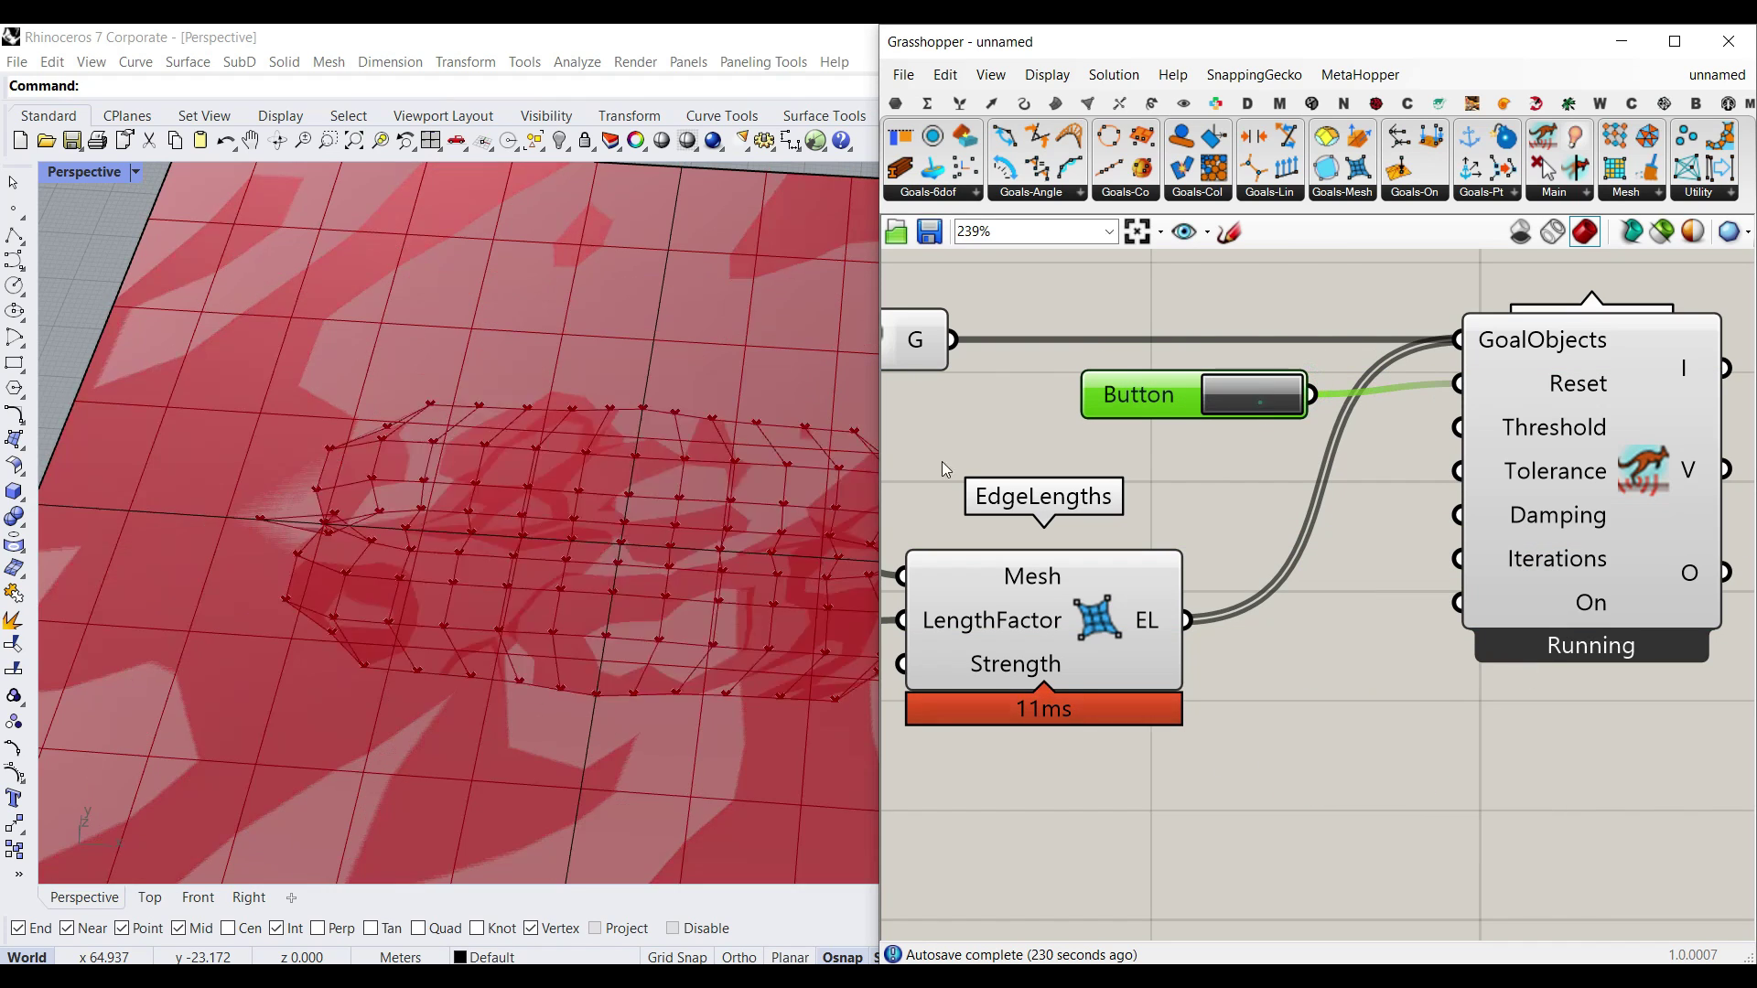
left_click(1250, 398)
left_click(1250, 404)
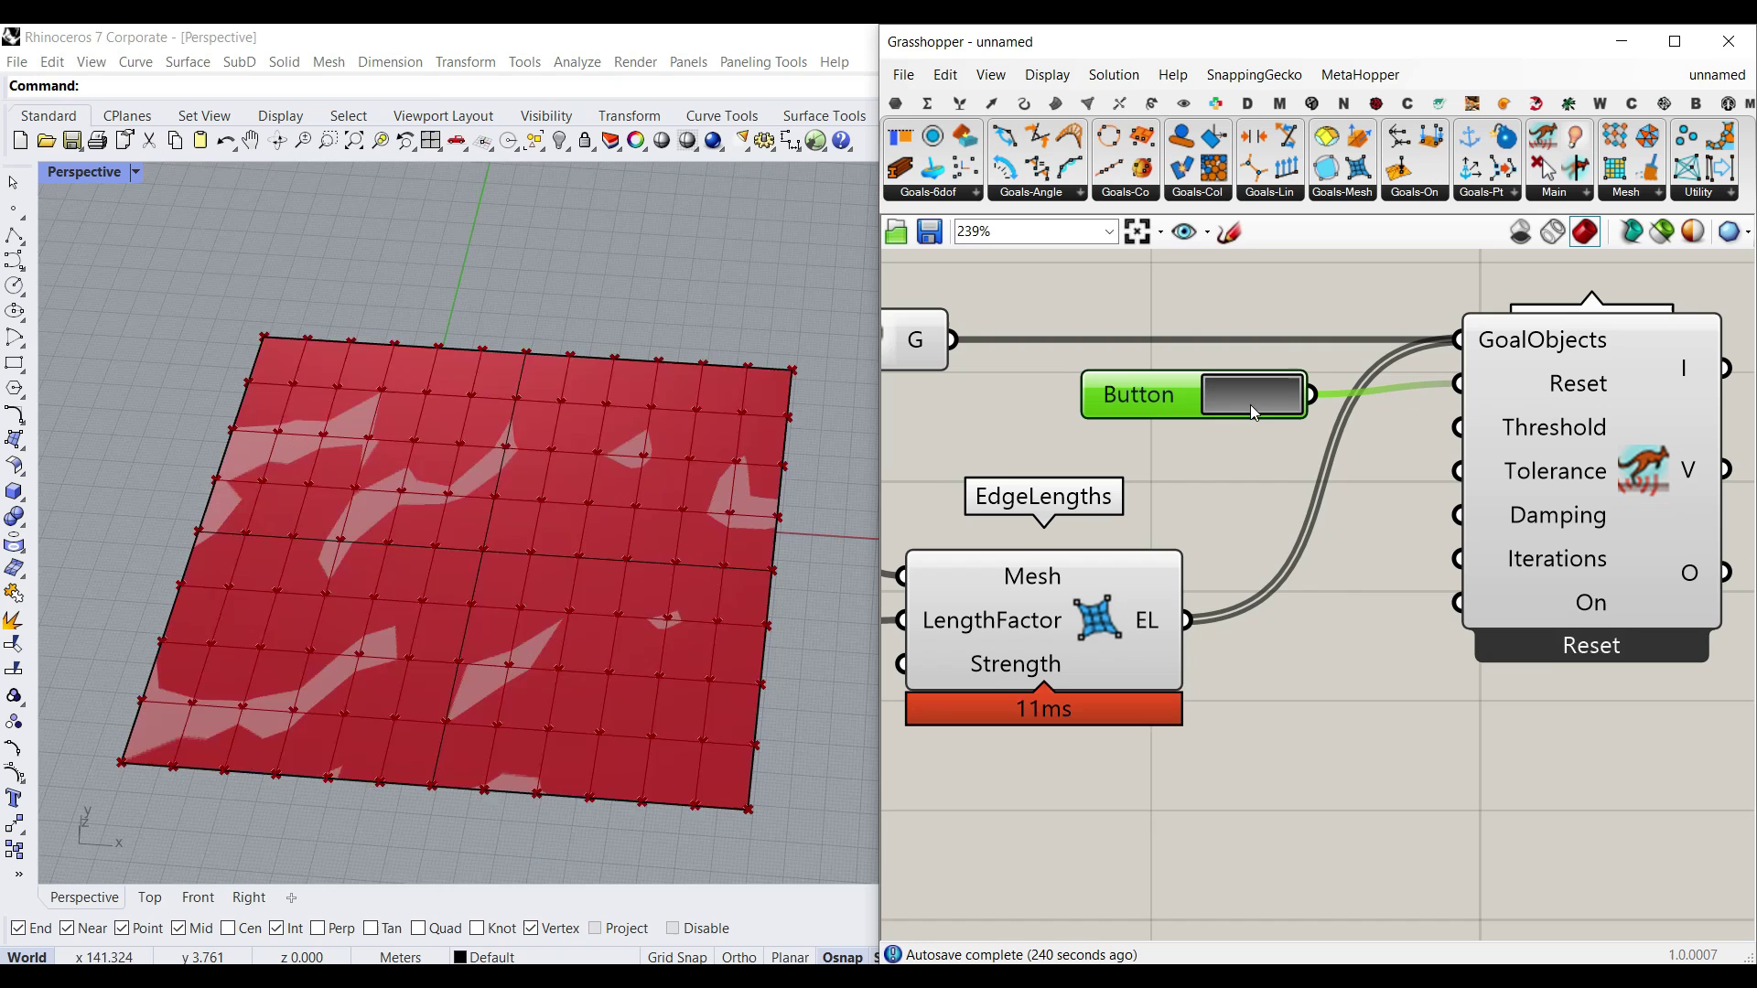
Add a Boolean Toggle below EdgeLengths and connect it to BouncySolver's On input
left_click(1355, 771)
double_click(1354, 772)
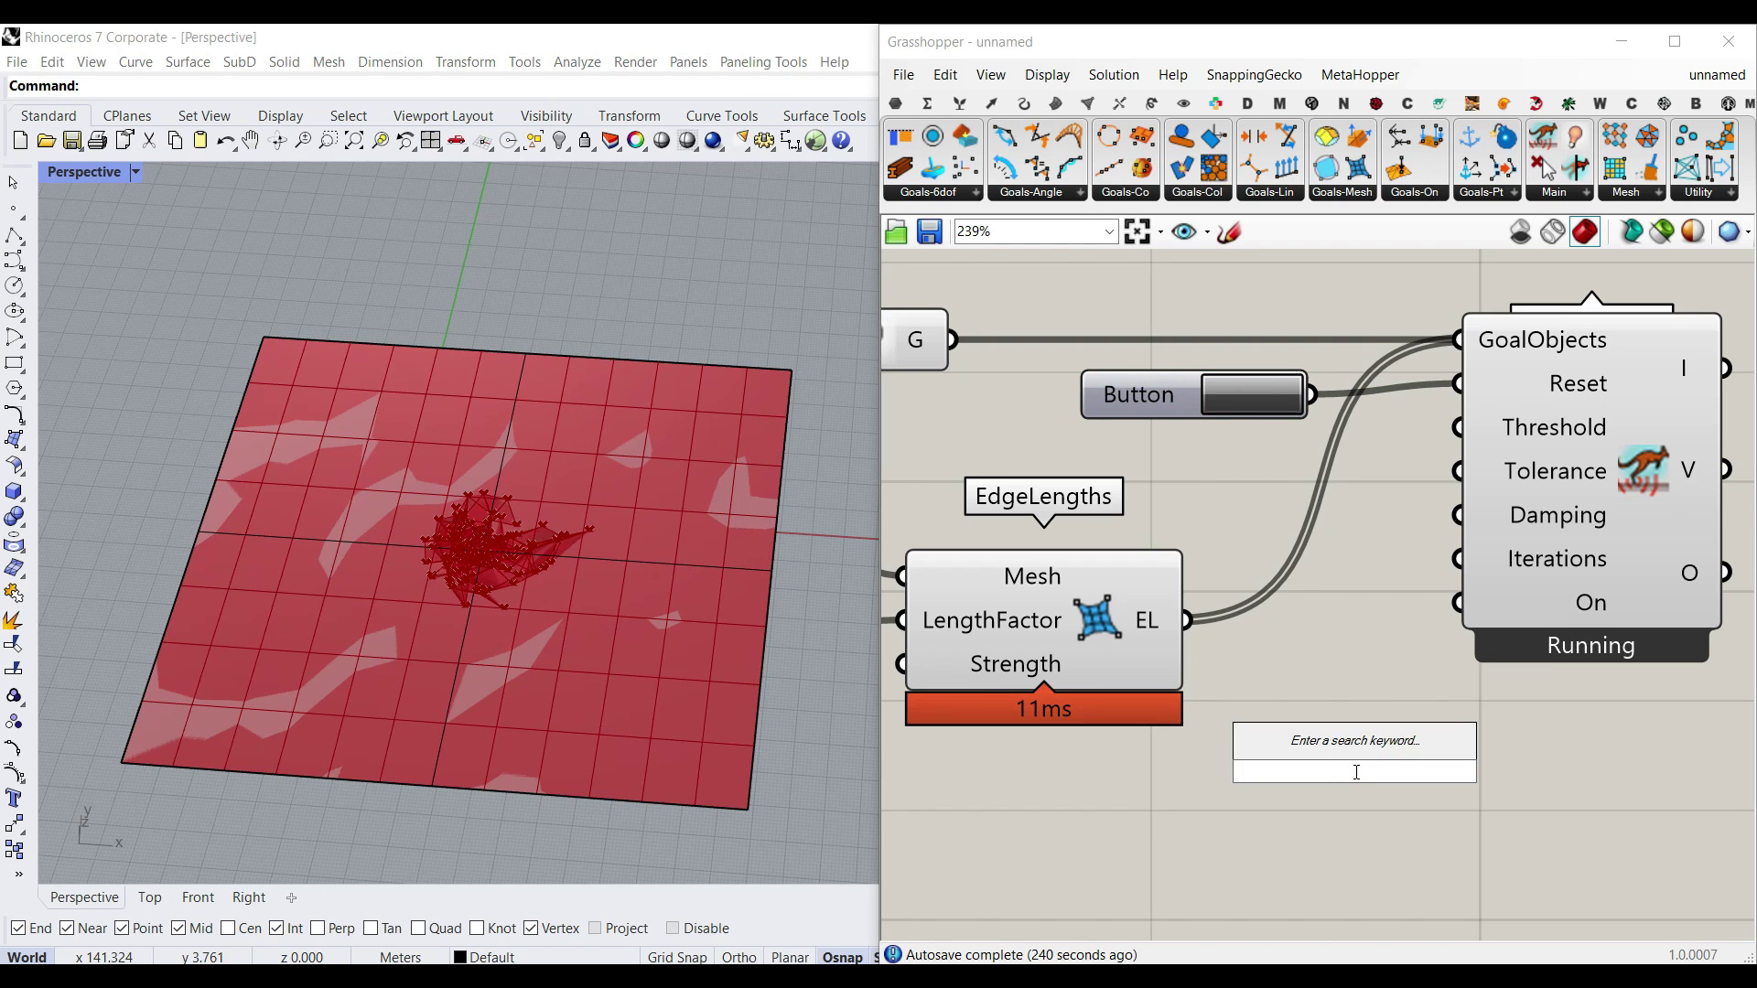
type("tog")
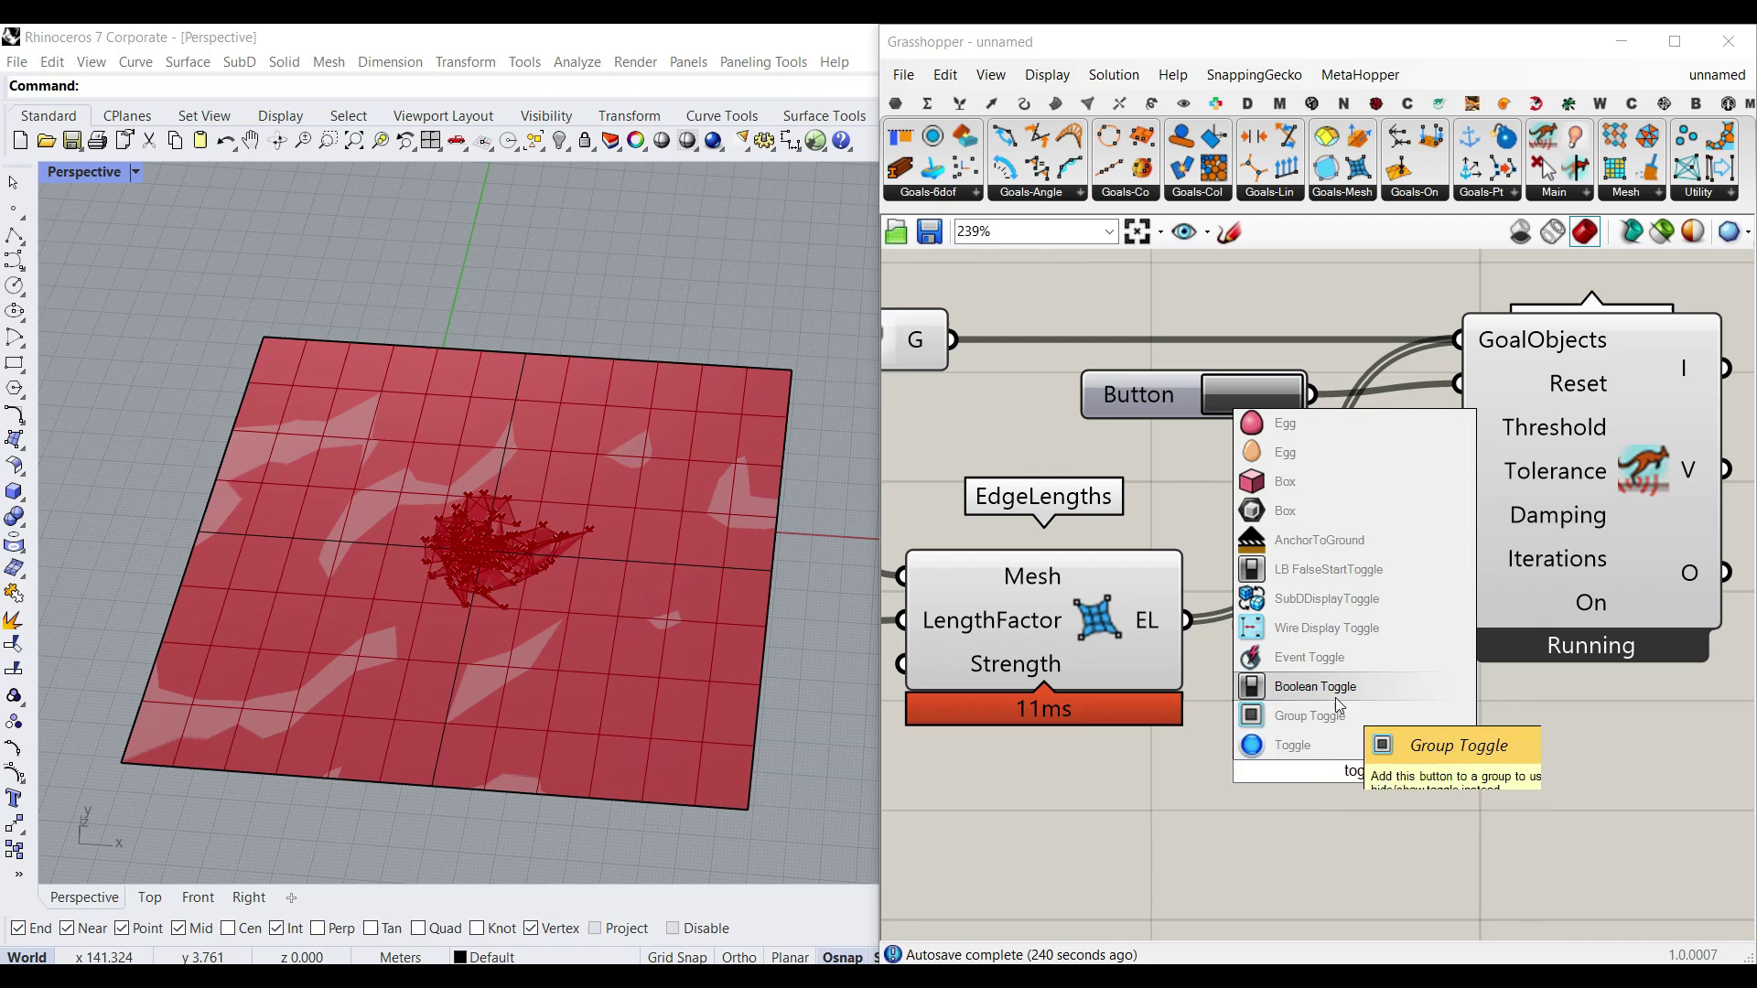
left_click(1309, 687)
left_click_drag(1447, 771, 1314, 794)
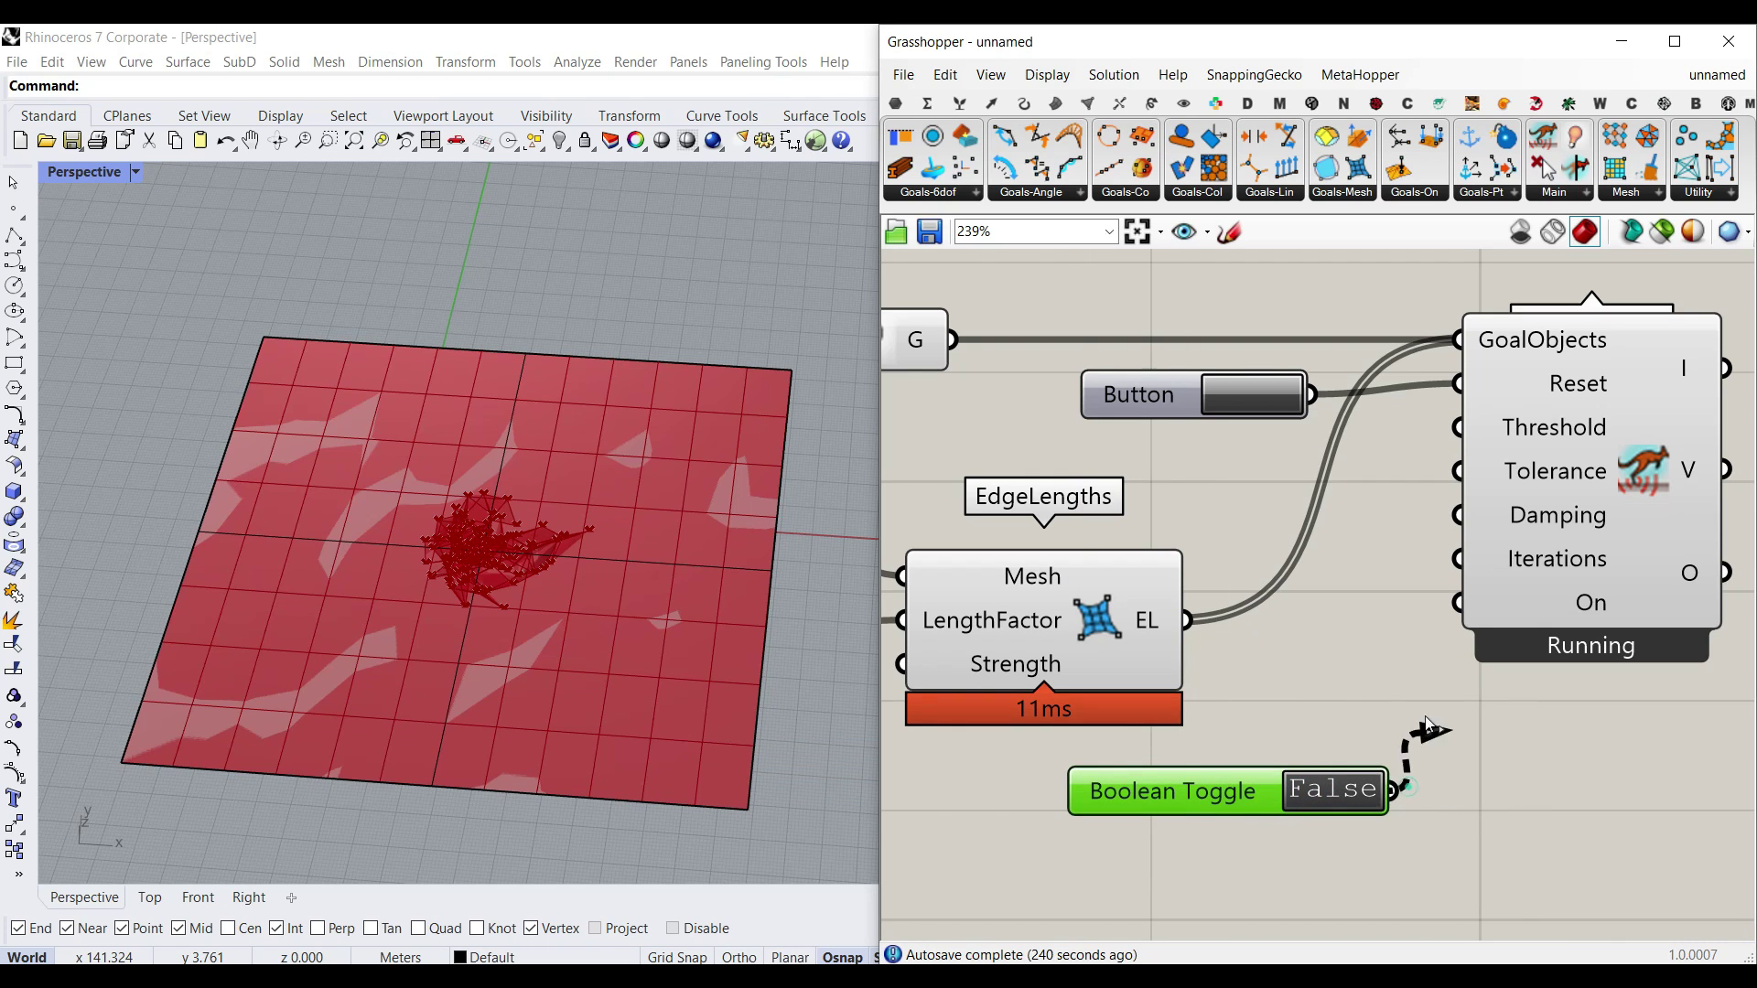
left_click_drag(1427, 728, 1458, 602)
Rename the Boolean Toggle "Run?"
right_click(1236, 778)
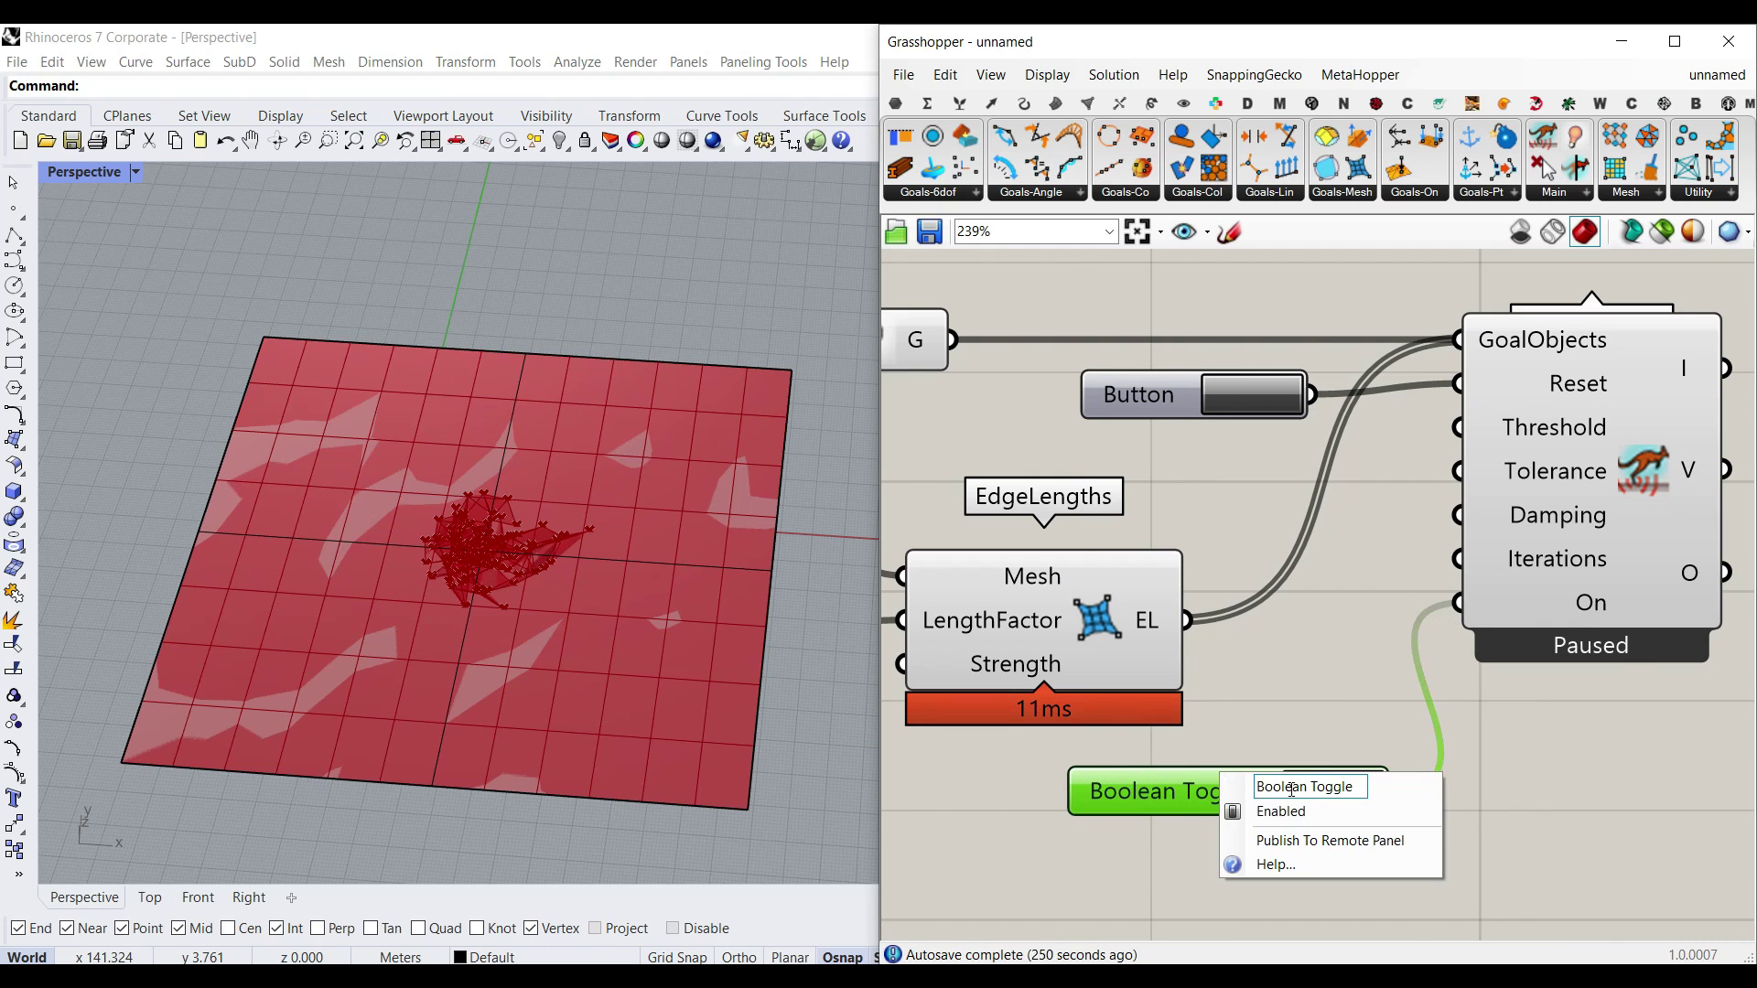
triple_click(1357, 785)
type("Run?")
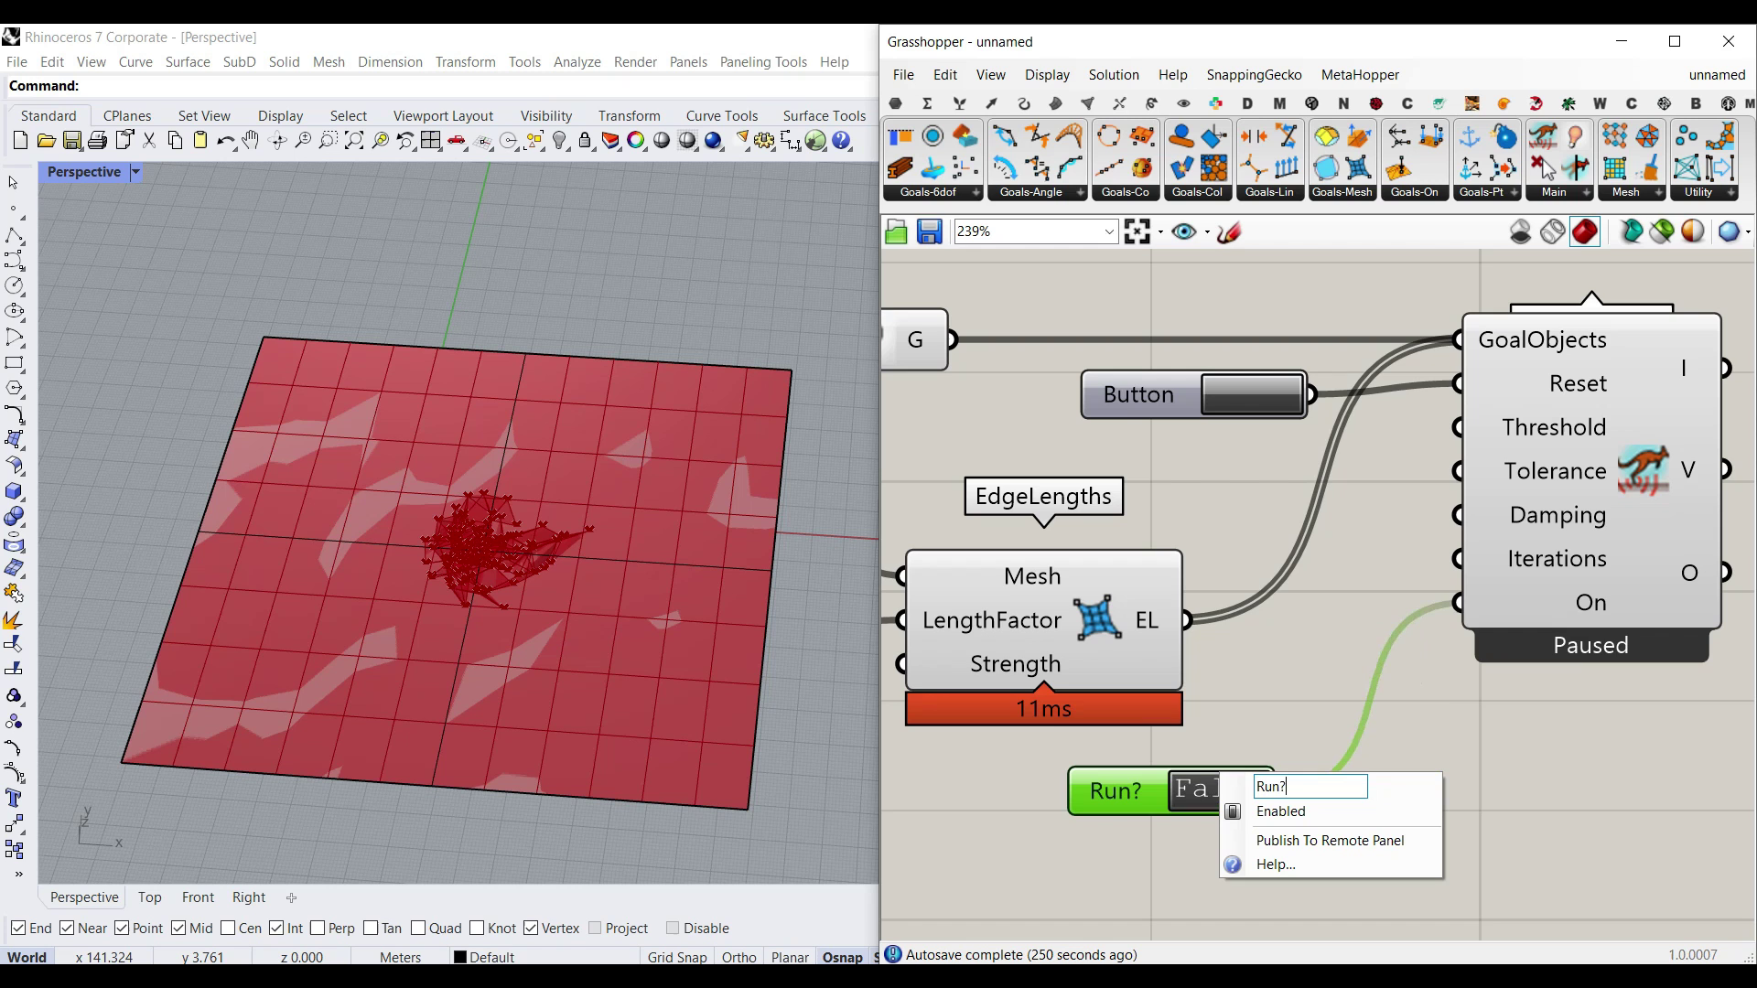
left_click(1528, 788)
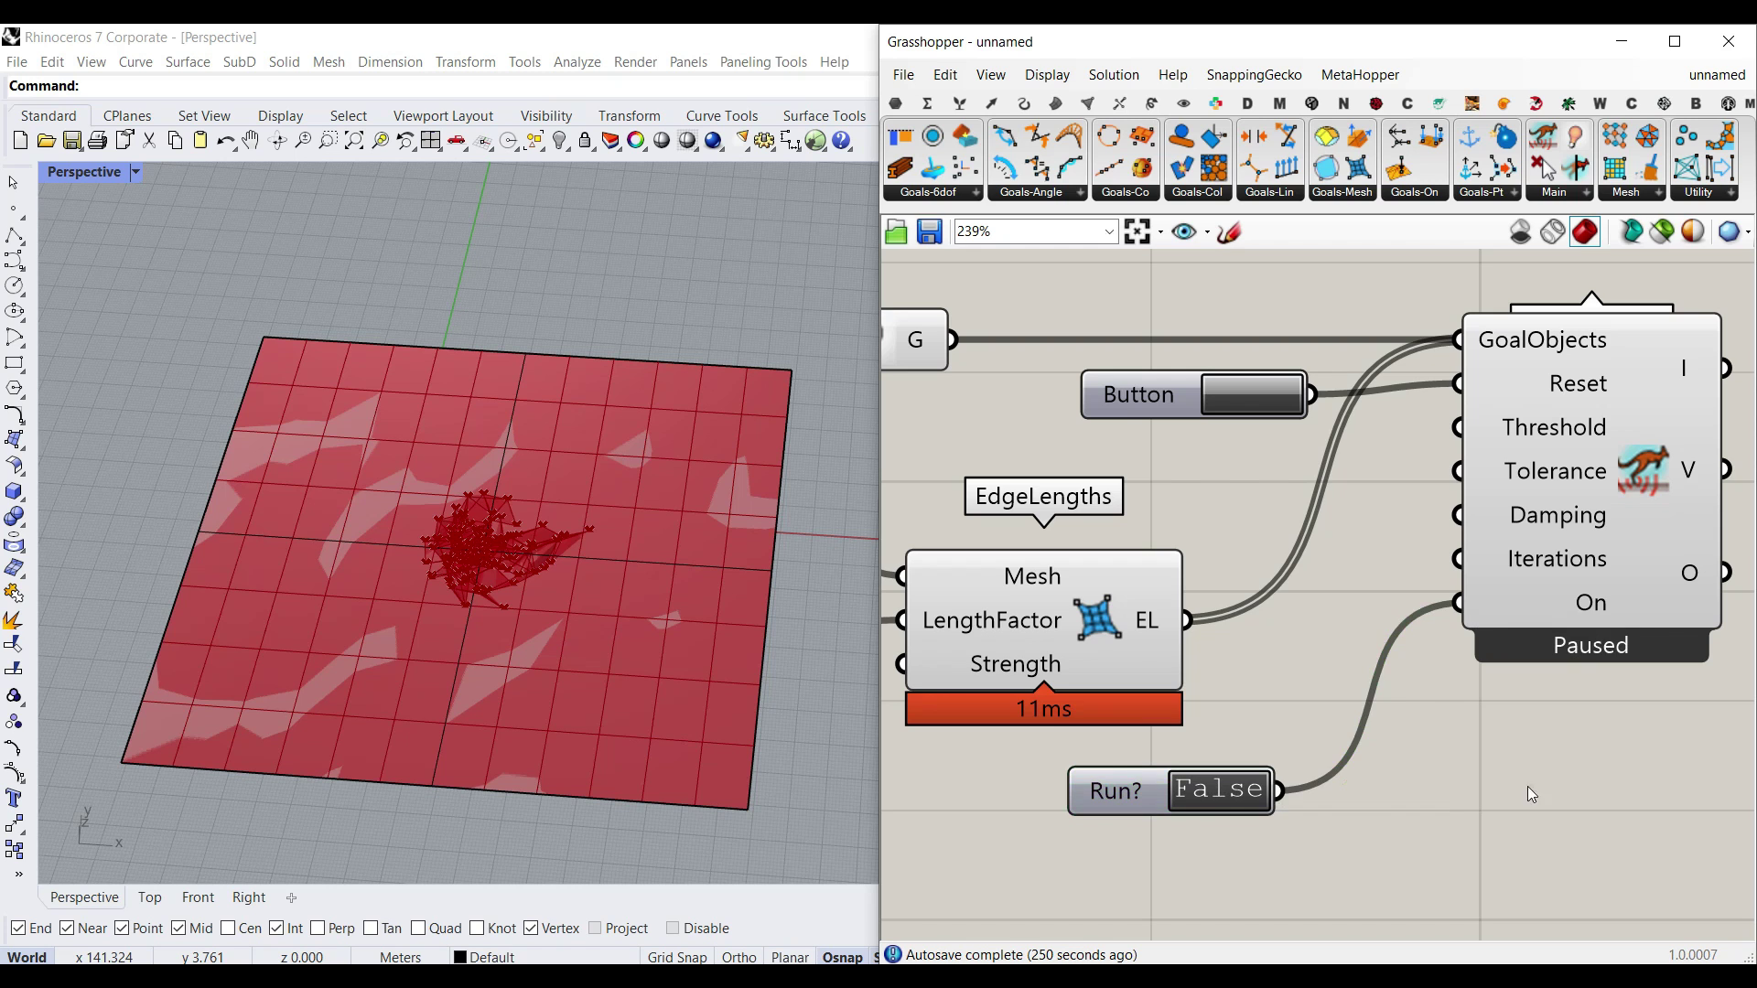
Switch Run? to True, reset the simulation, and test pausing it with False before returning Run? to True
double_click(1230, 802)
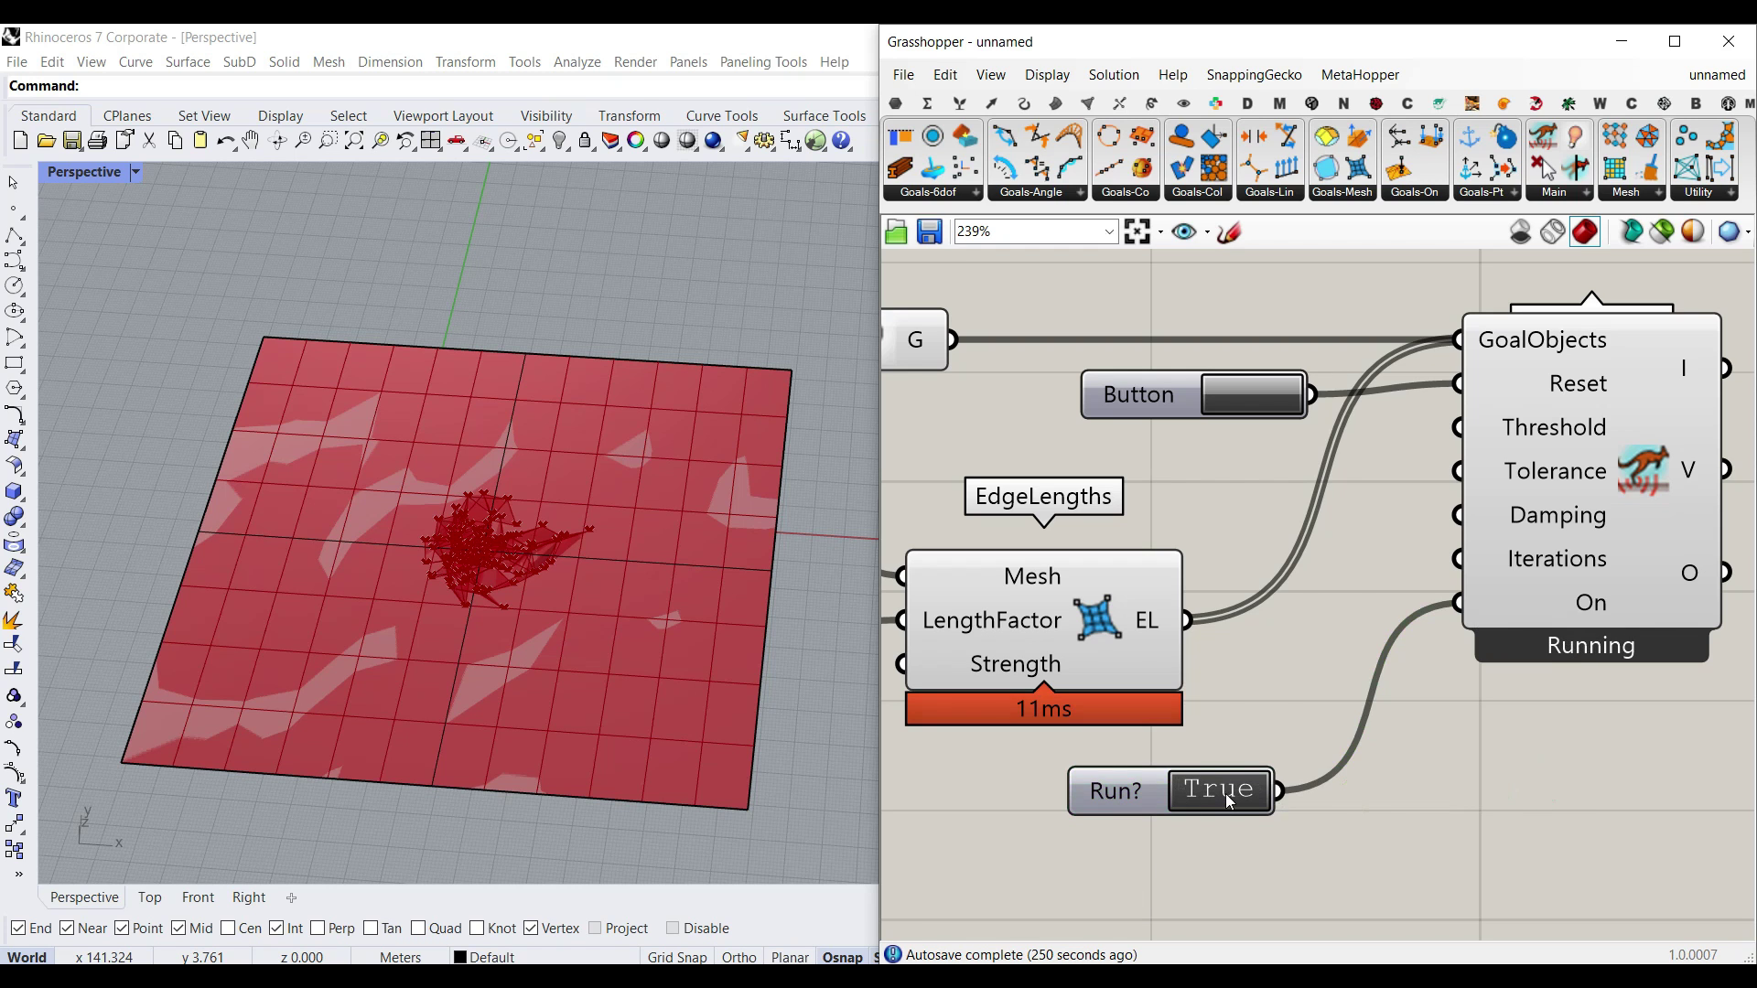
left_click(1260, 402)
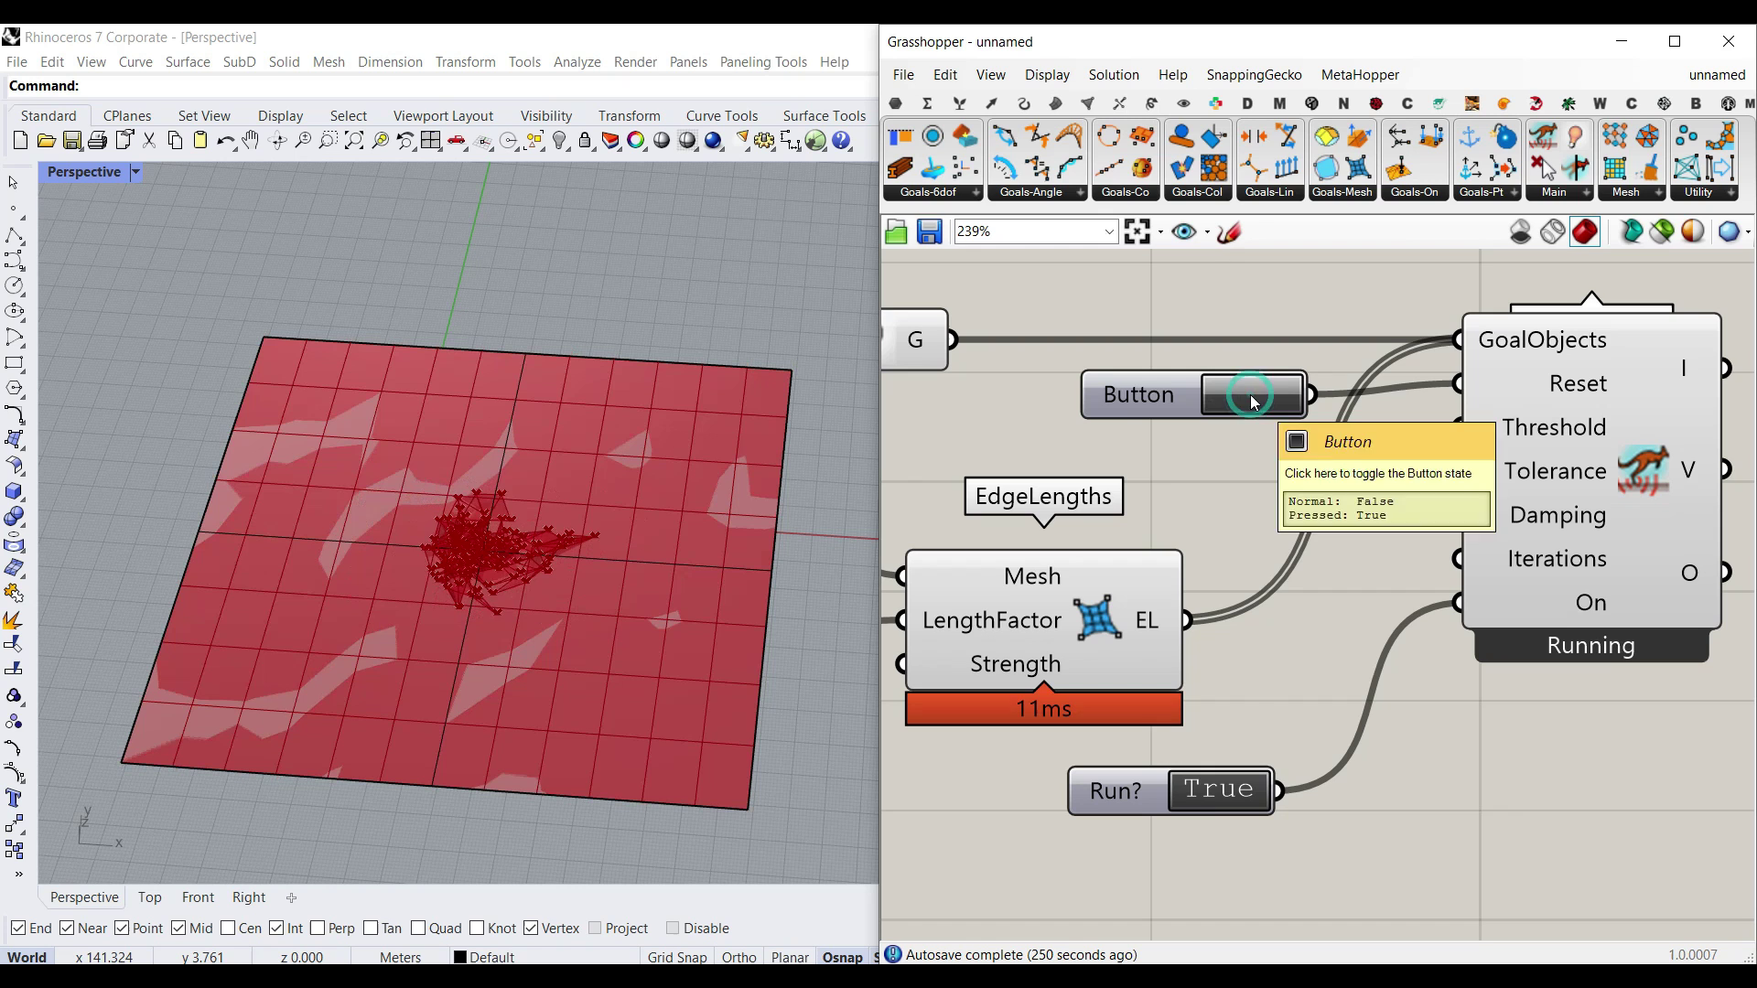
double_click(1216, 794)
scroll(481, 549, "up", 5)
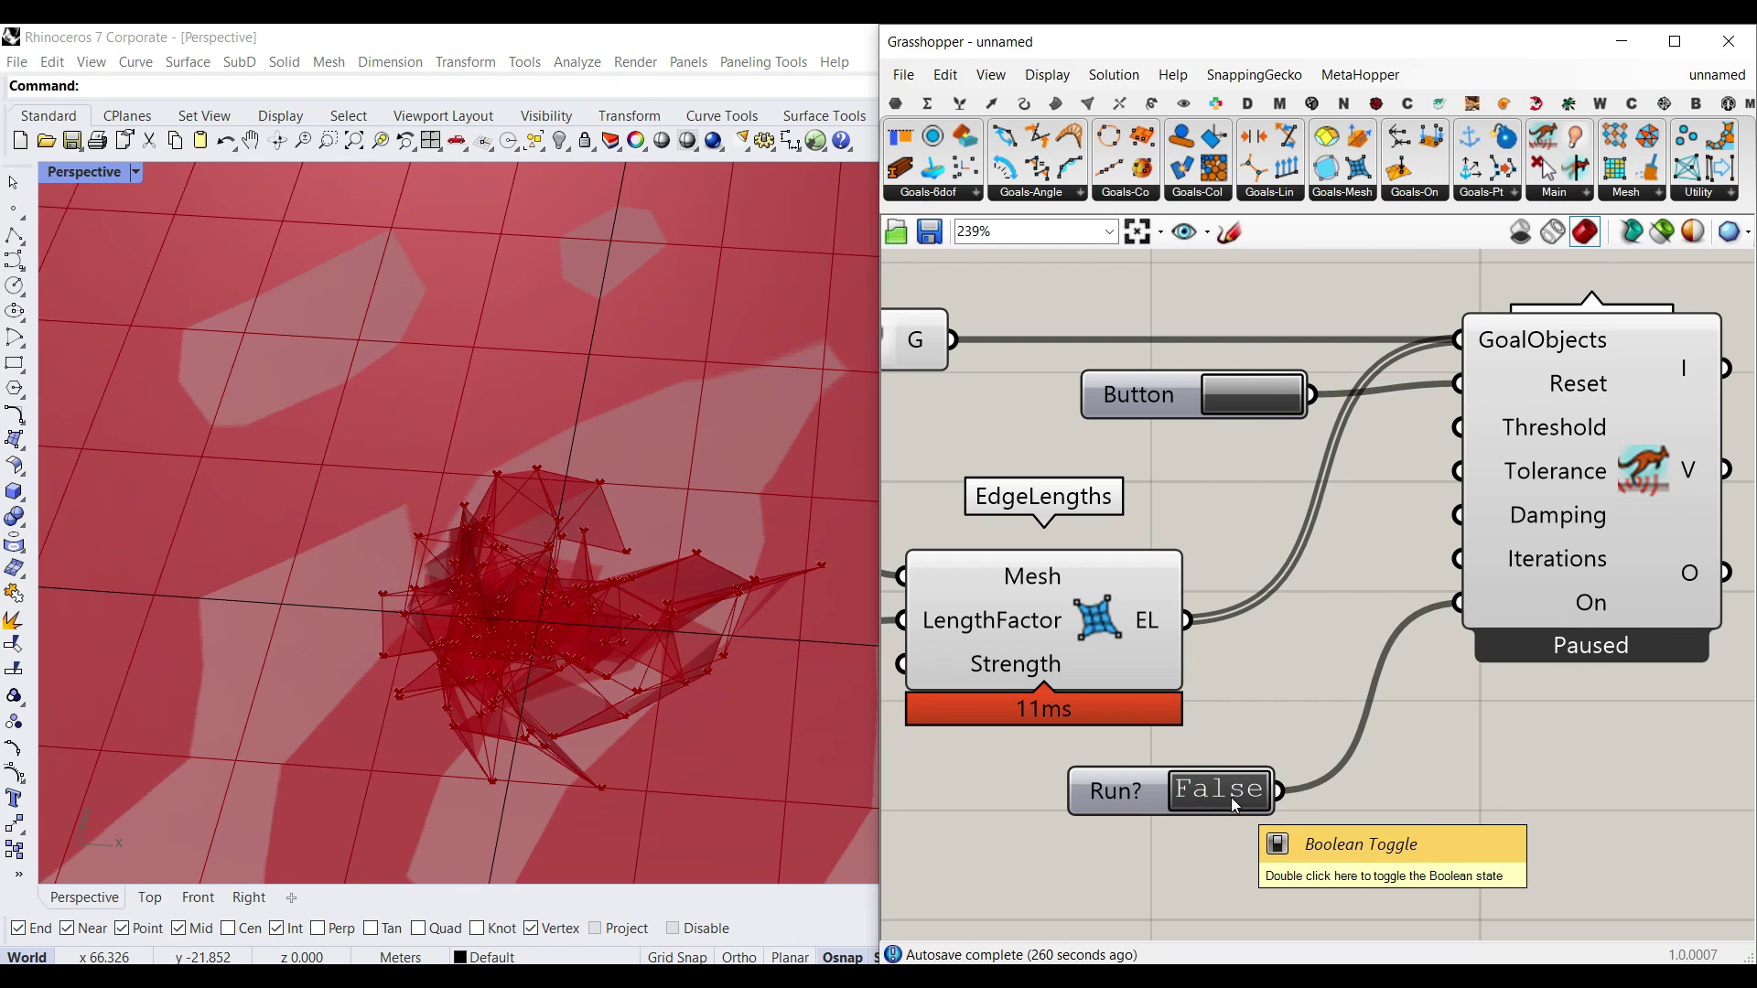
double_click(1232, 798)
scroll(1189, 701, "down", 5)
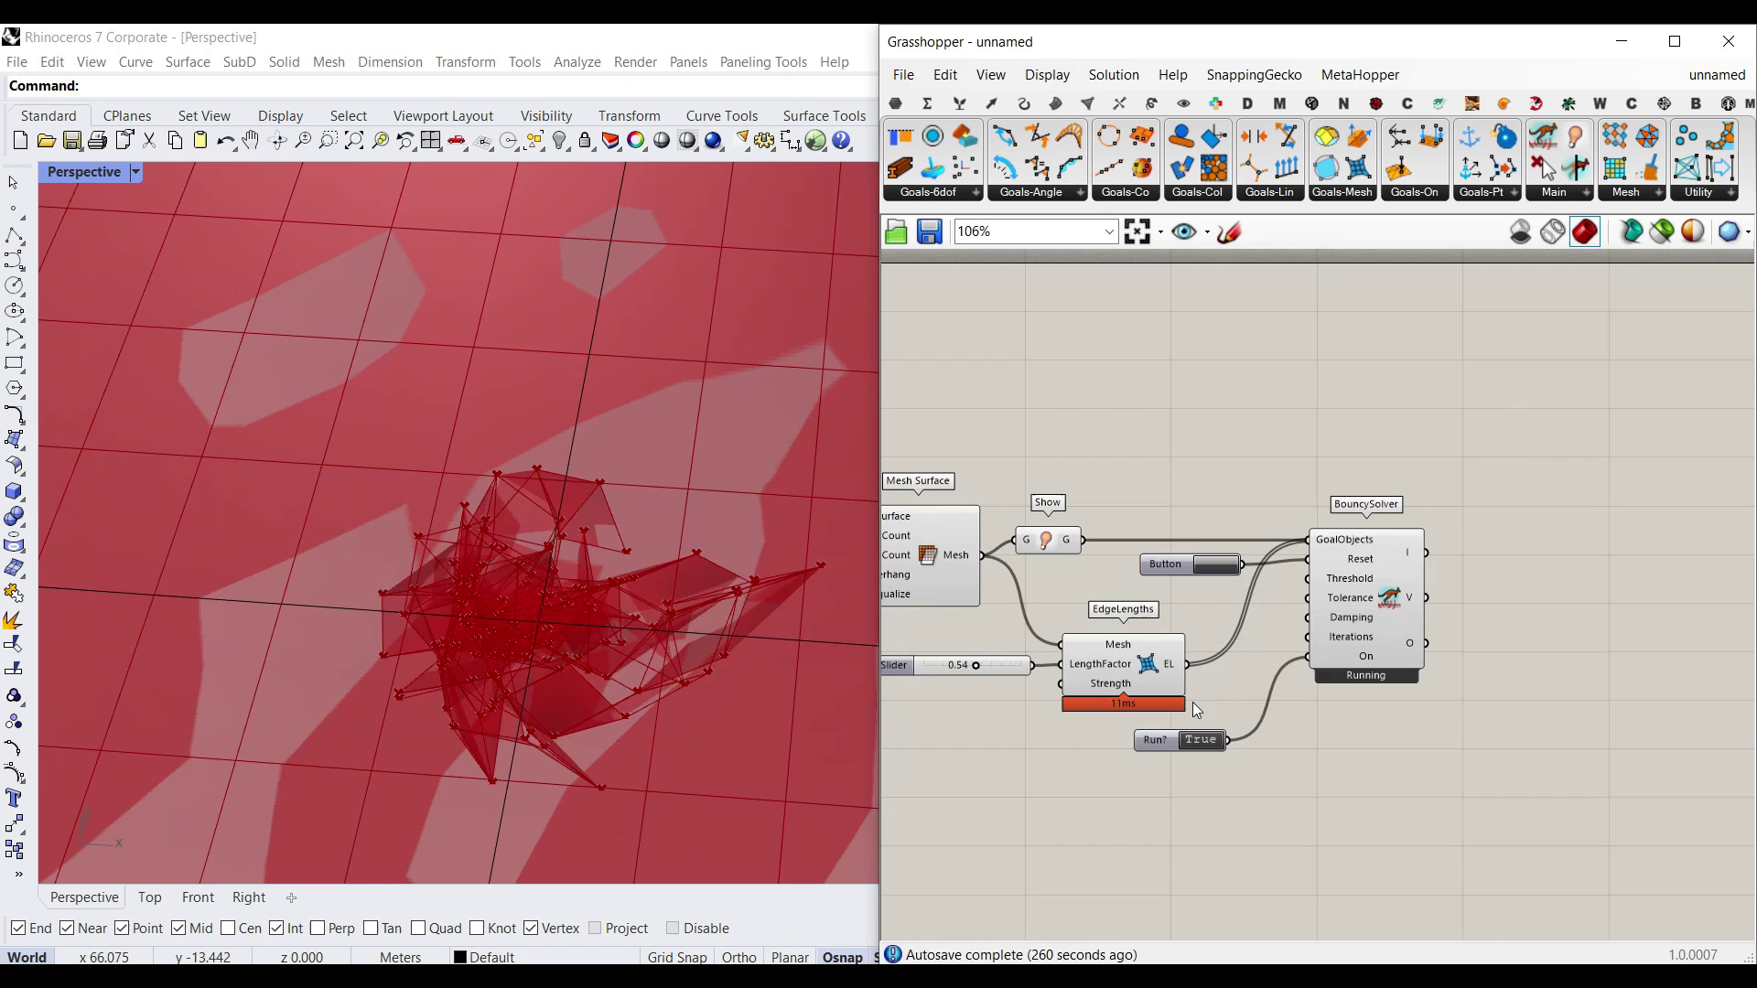
right_click_drag(1239, 685, 1429, 683)
scroll(1369, 696, "up", 3)
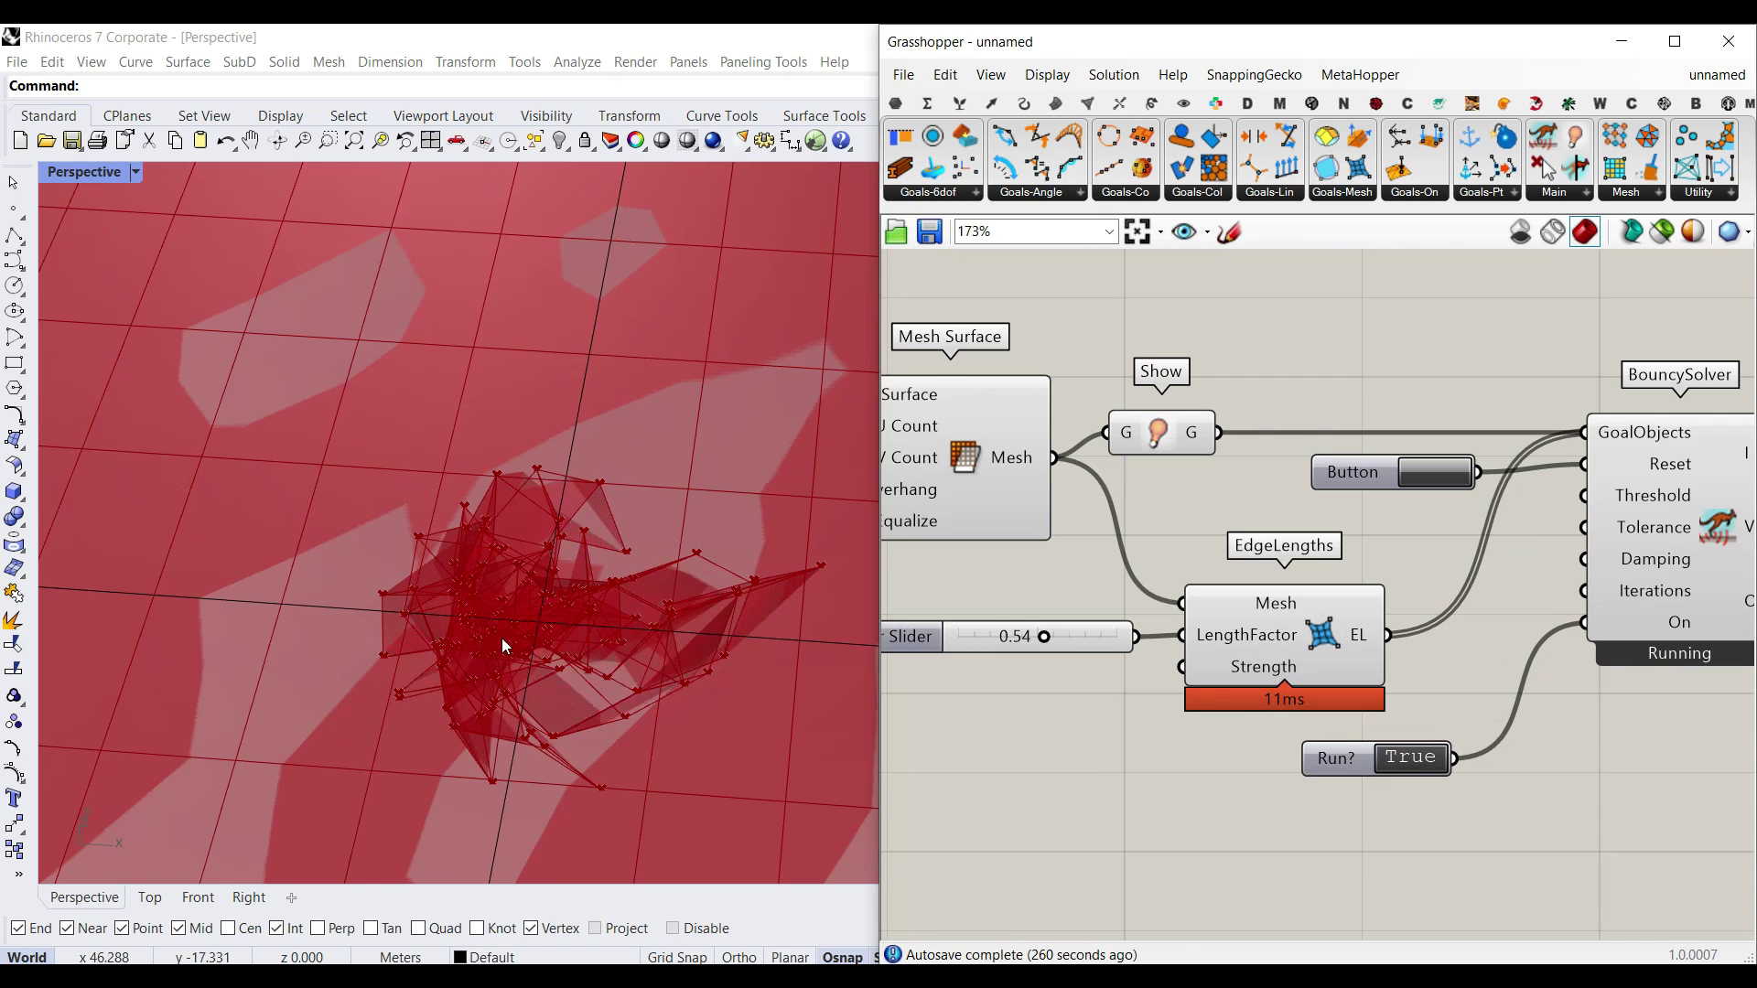
scroll(394, 595, "down", 10)
right_click_drag(538, 579, 579, 541, "shift")
scroll(536, 475, "up", 3)
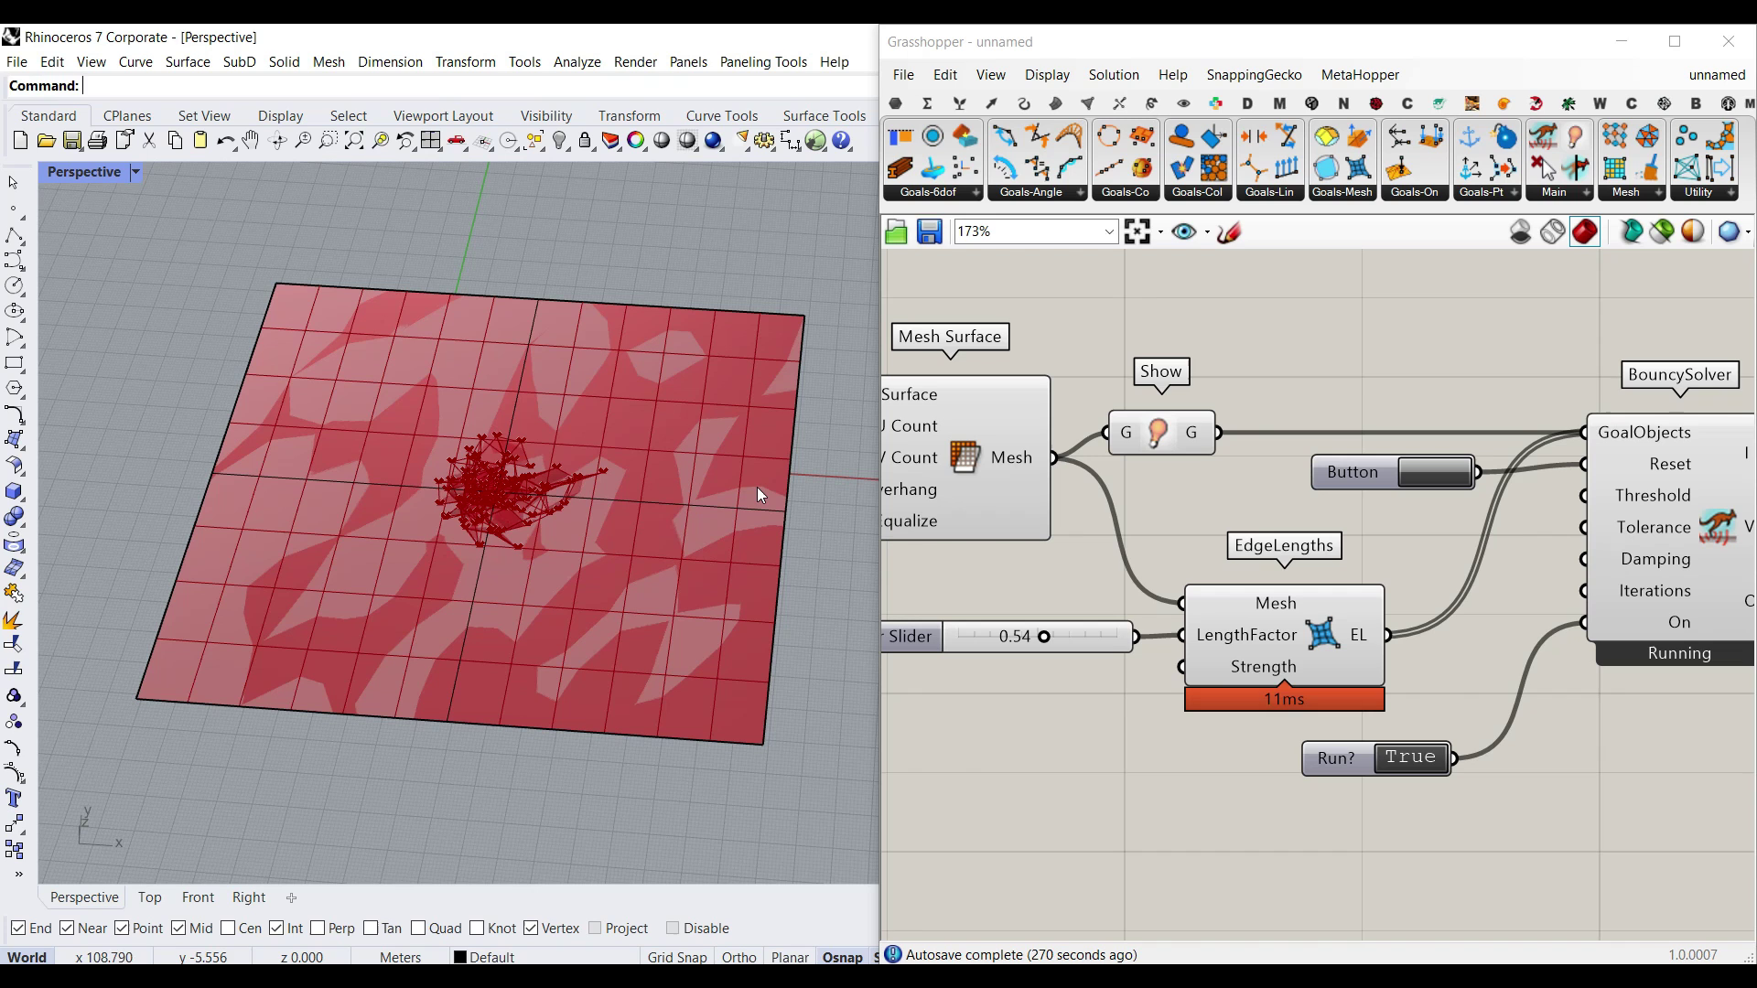
Add a Kangaroo Anchor goal below the Run? toggle
left_click(1484, 192)
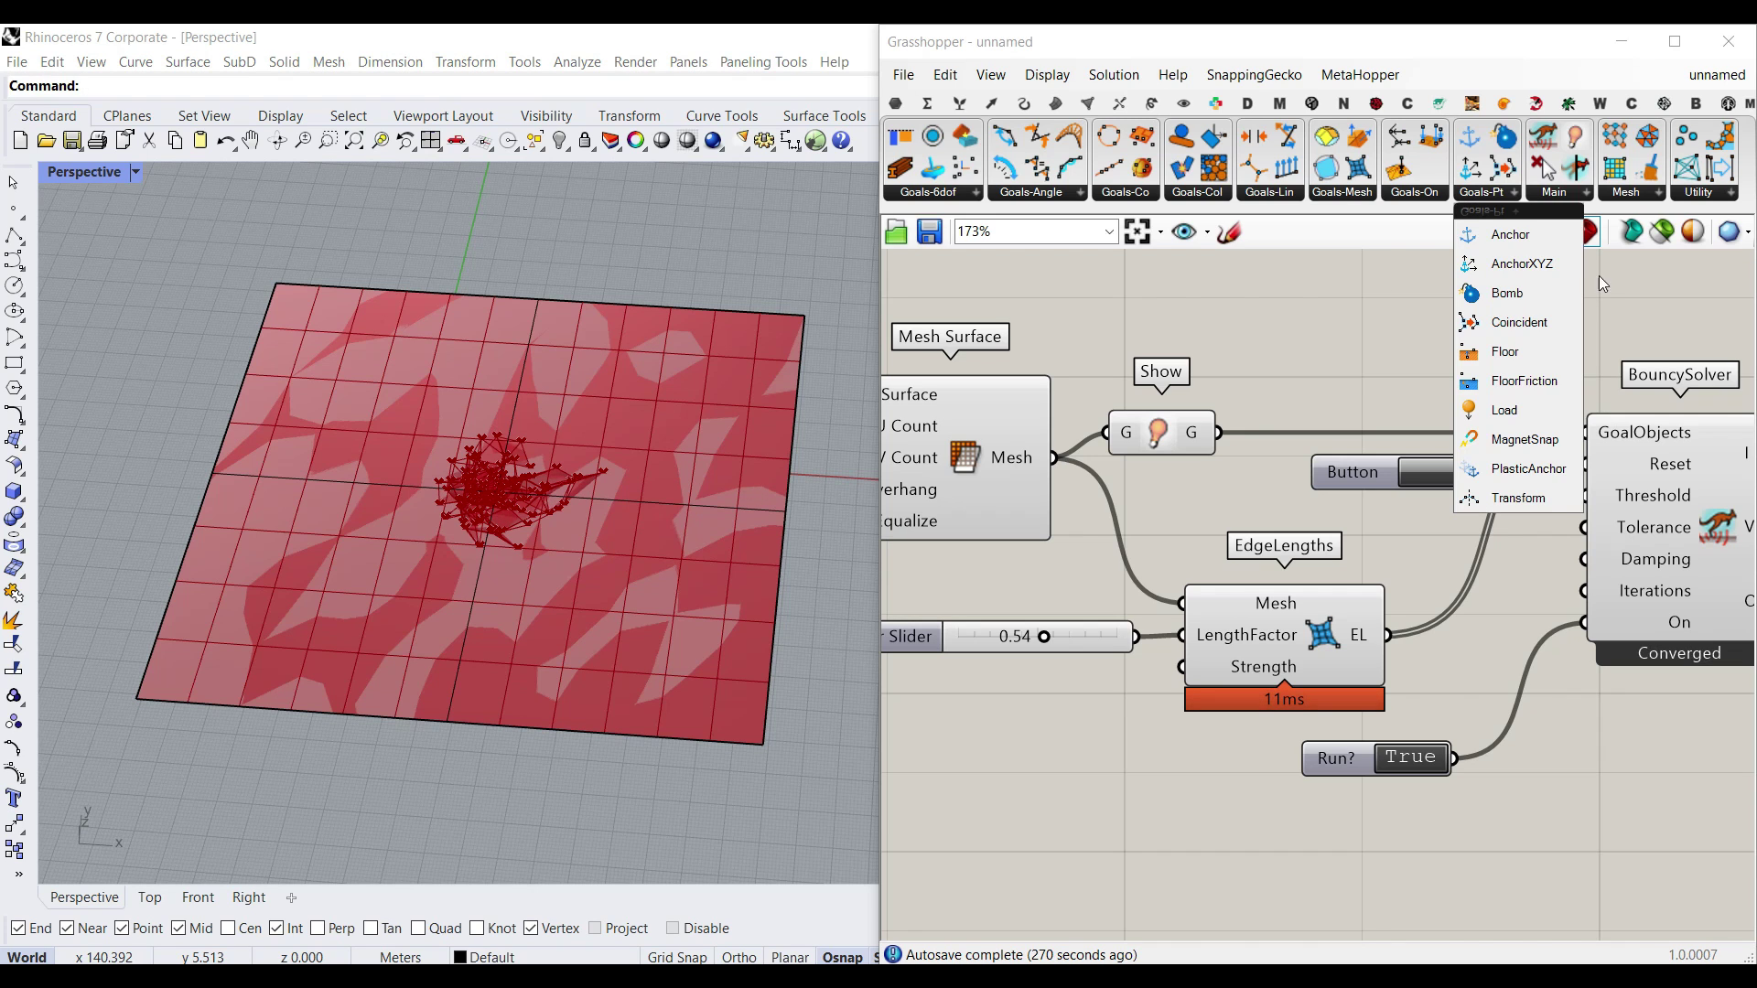
left_click(1547, 233)
left_click(1327, 777)
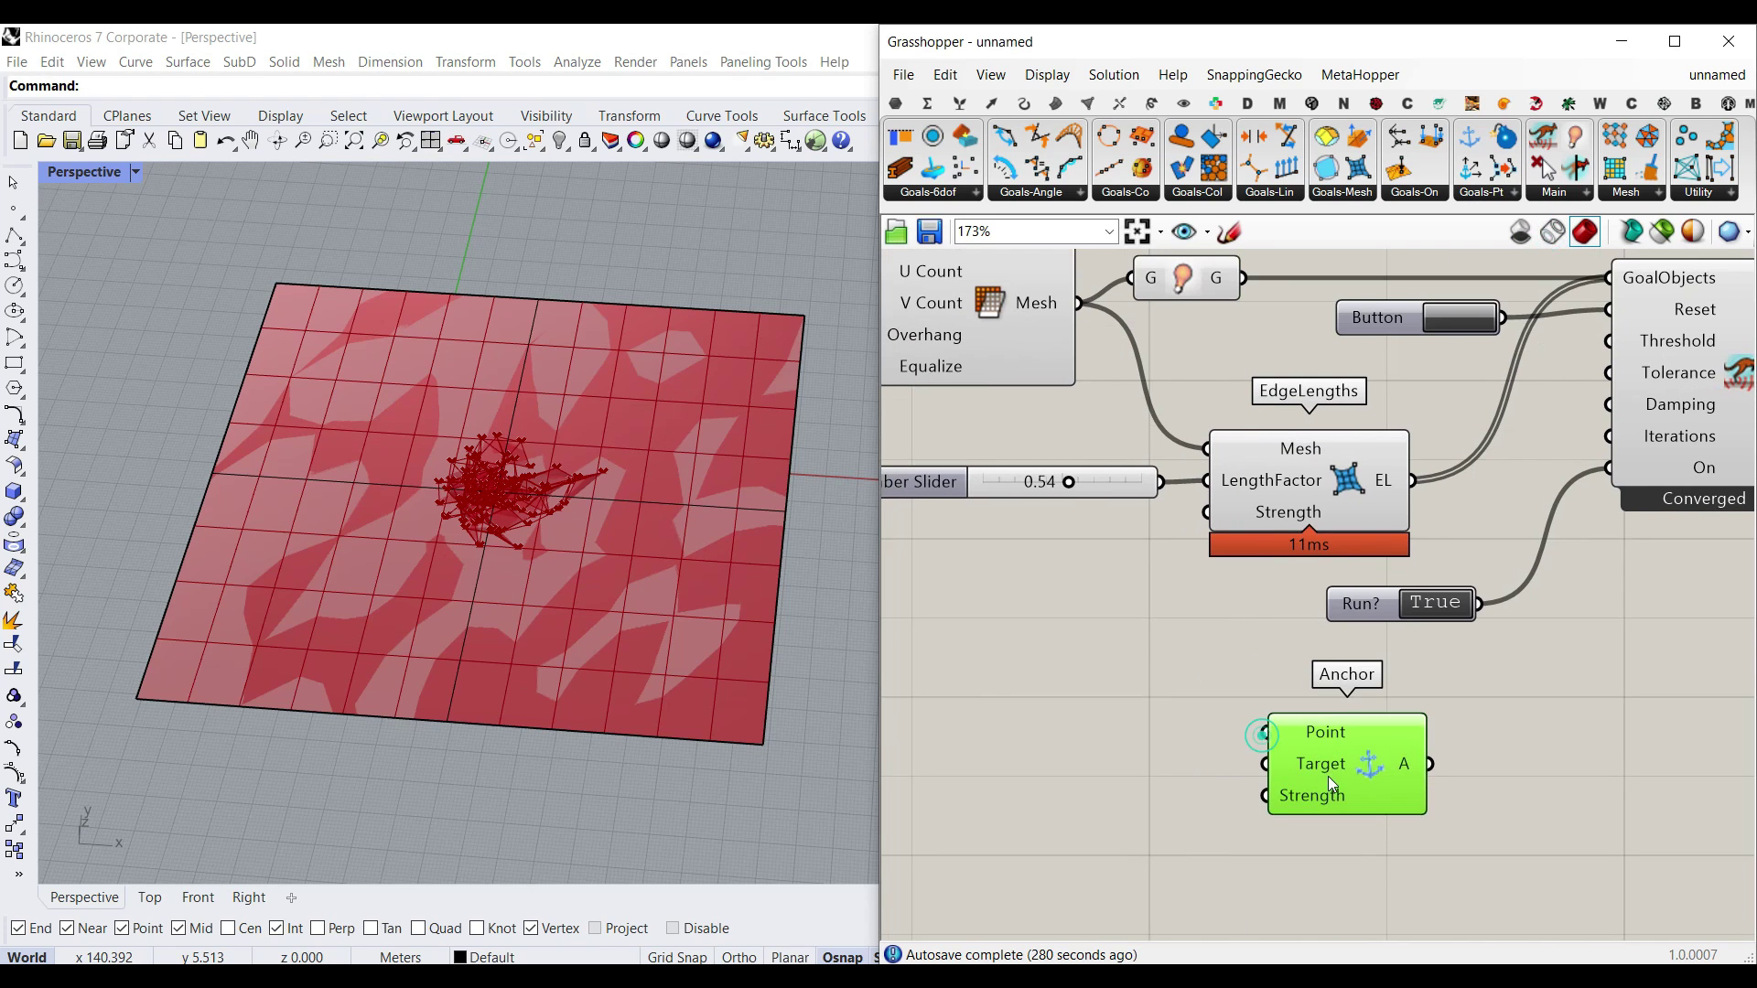
Shift the Surface parameter away from Mesh Surface, add Deconstruct Brep below, and connect Surface to its Brep input
scroll(315, 599, "down", 5)
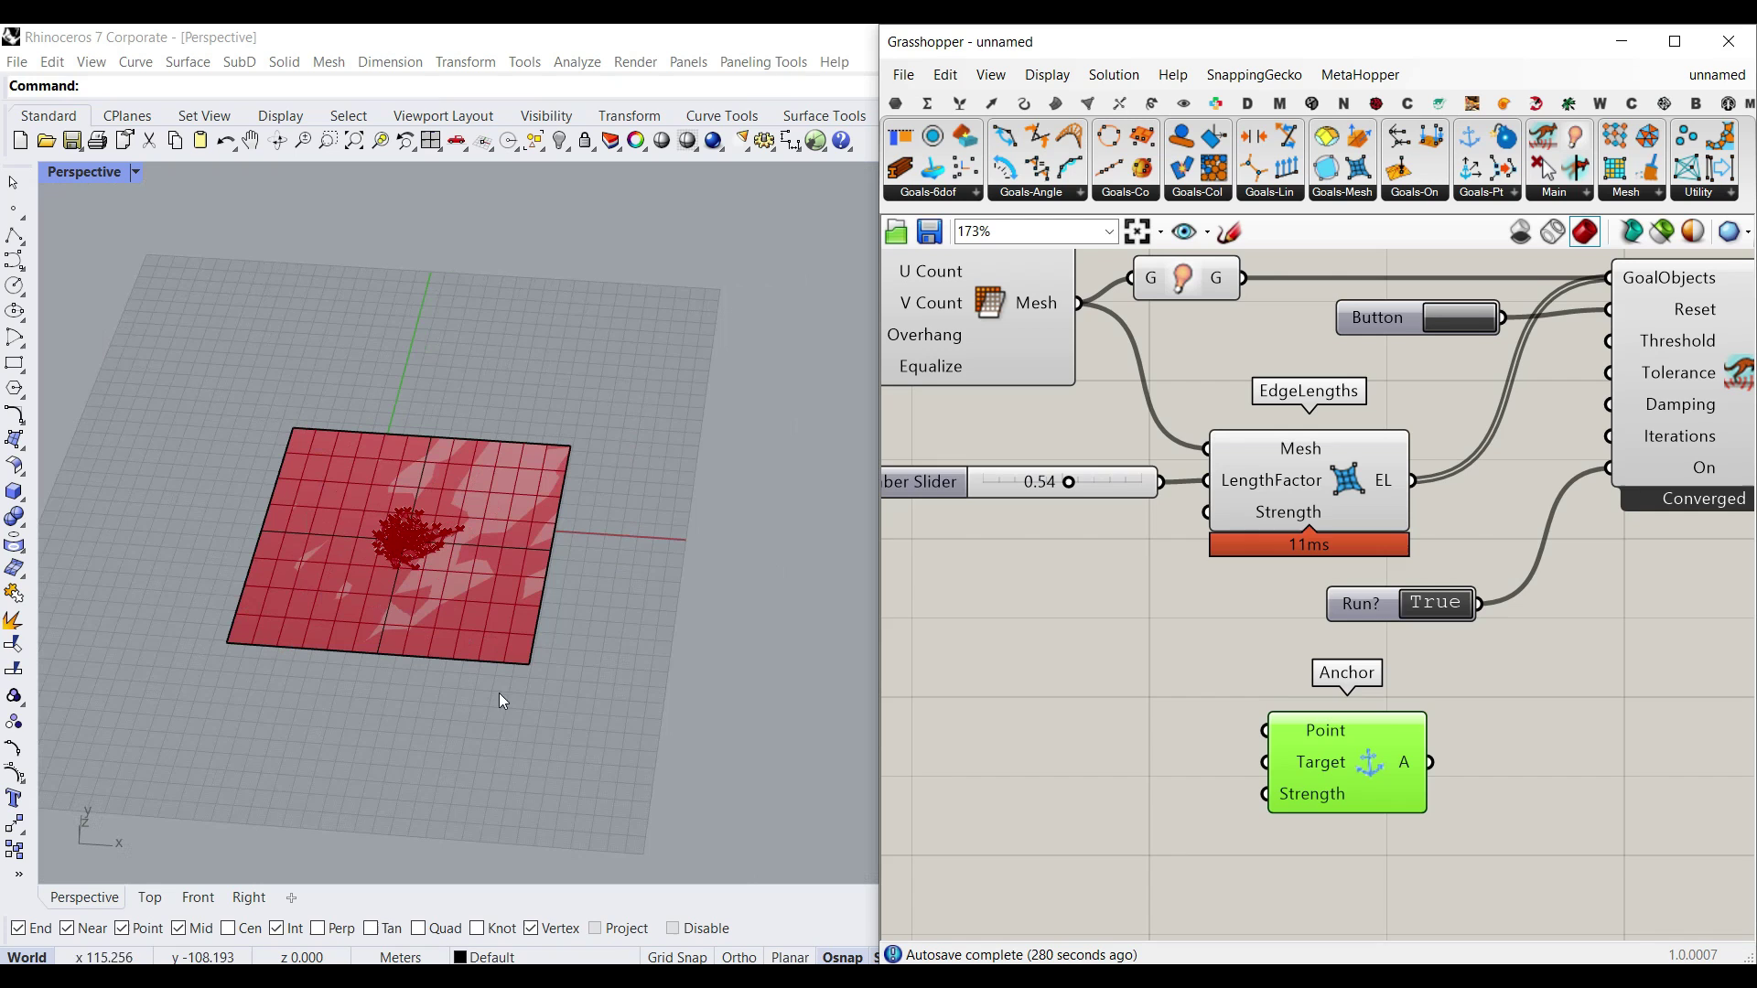
right_click_drag(1063, 608, 1180, 654)
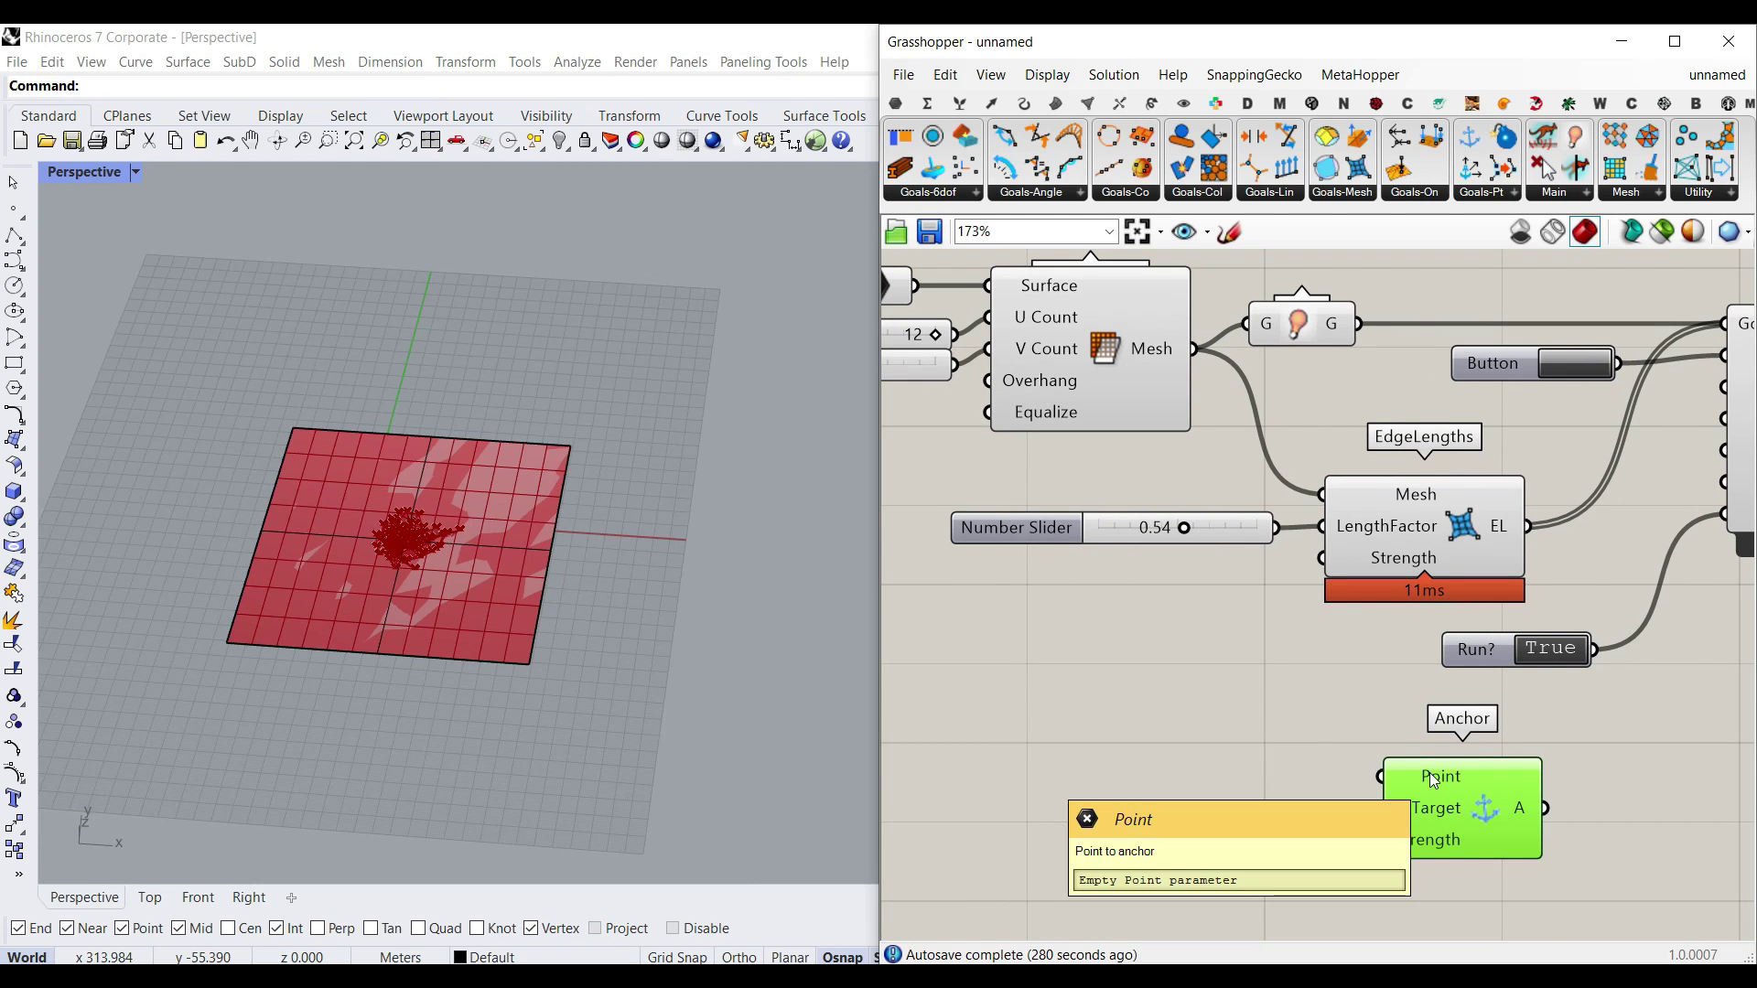
right_click_drag(1071, 520, 1283, 592)
left_click_drag(1098, 352, 915, 359)
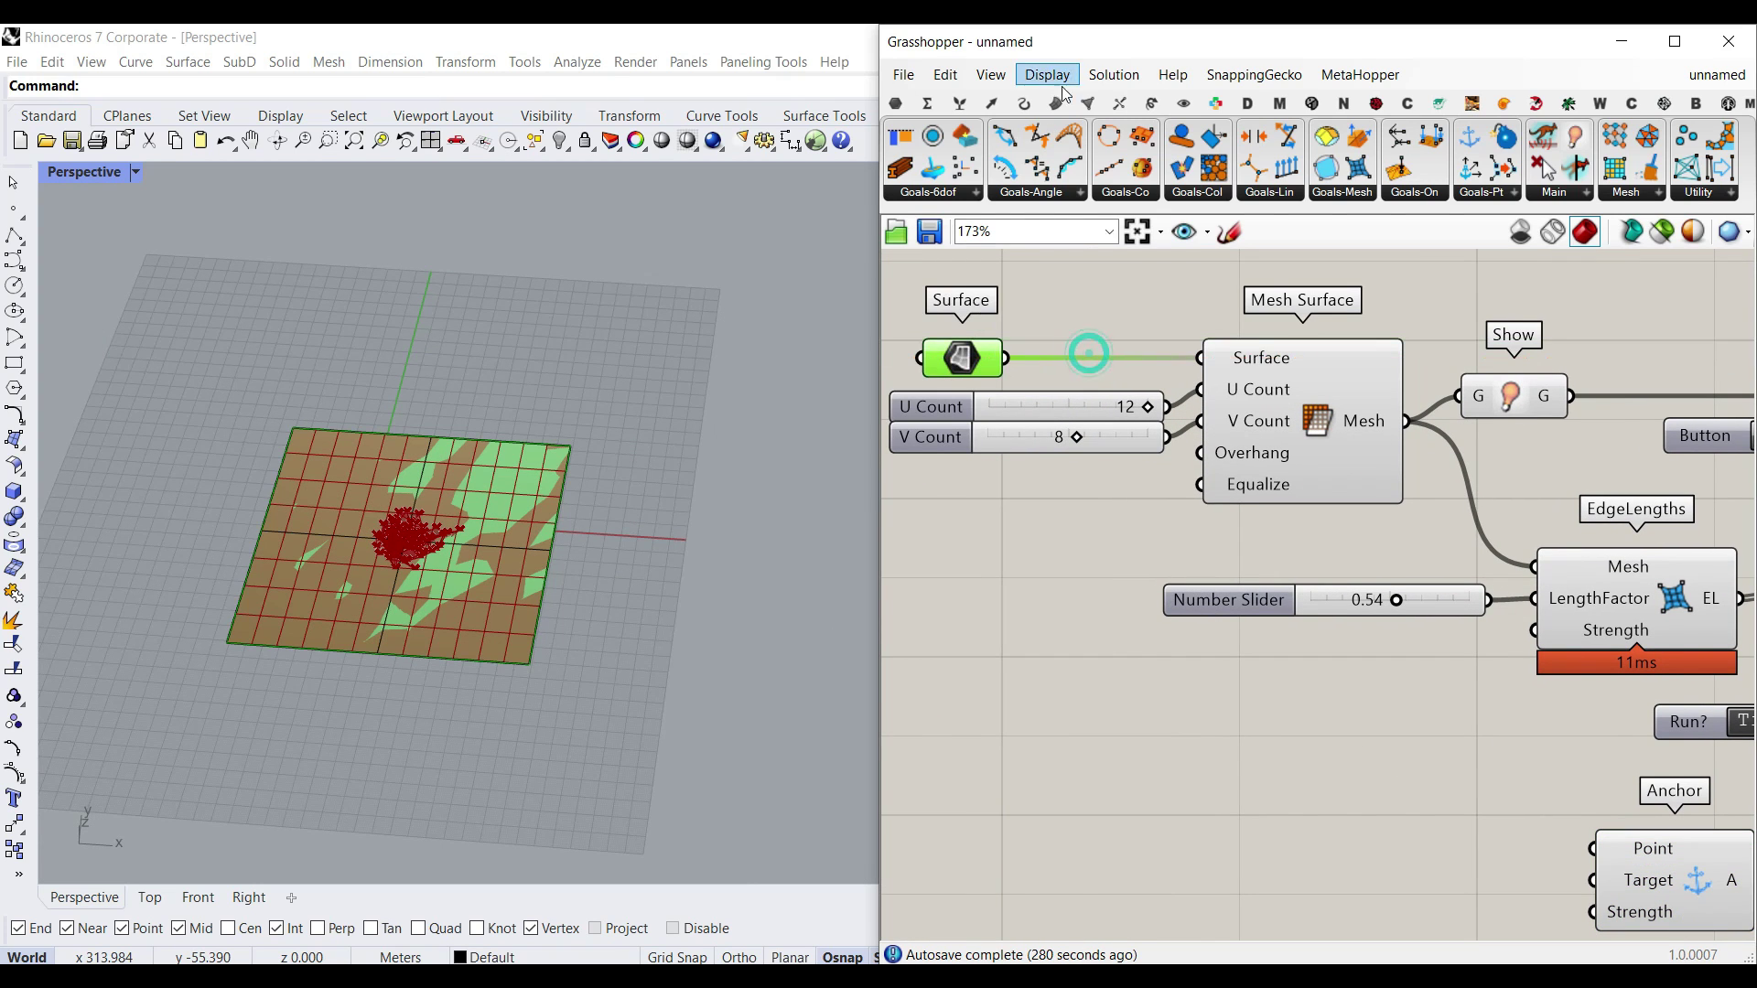
left_click(1059, 103)
left_click_drag(1151, 606, 1190, 682)
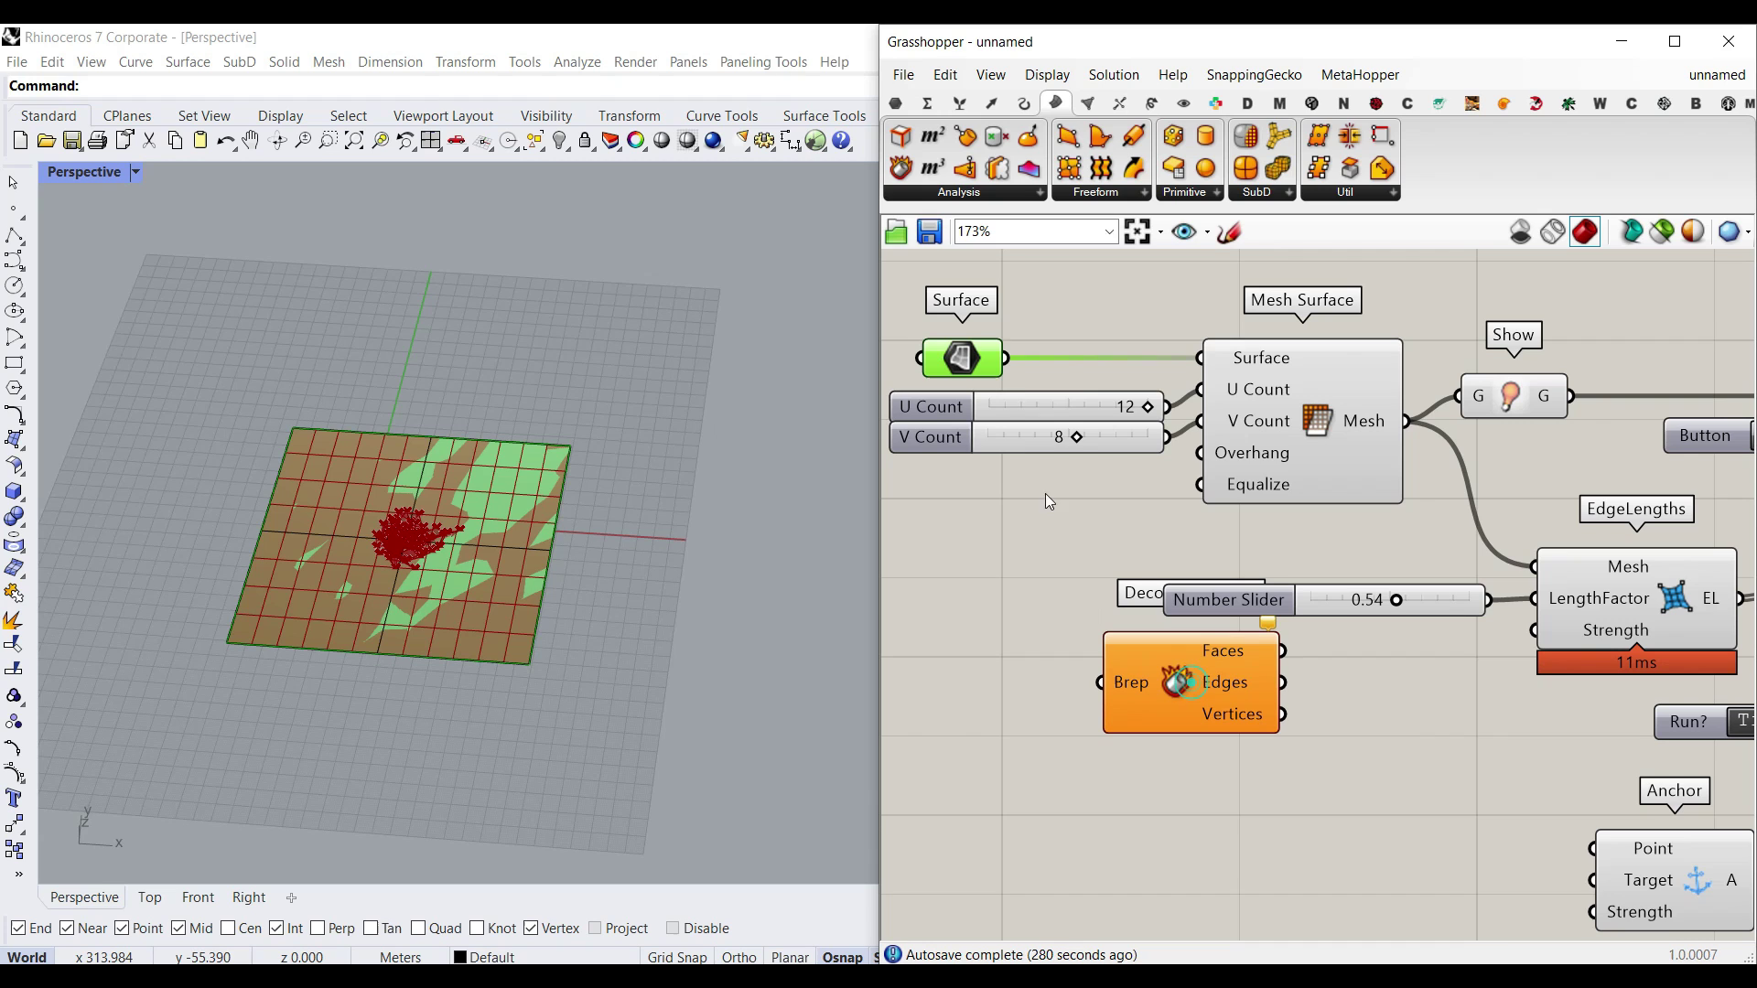
left_click_drag(1008, 359, 1123, 685)
right_click_drag(1212, 720, 1130, 606)
left_click_drag(1131, 604, 1181, 710)
Add a Point parameter, connect Deconstruct Brep's Vertices to it, and feed it into Anchor's Point input
right_click_drag(1185, 724, 1099, 537)
scroll(1113, 529, "up", 3)
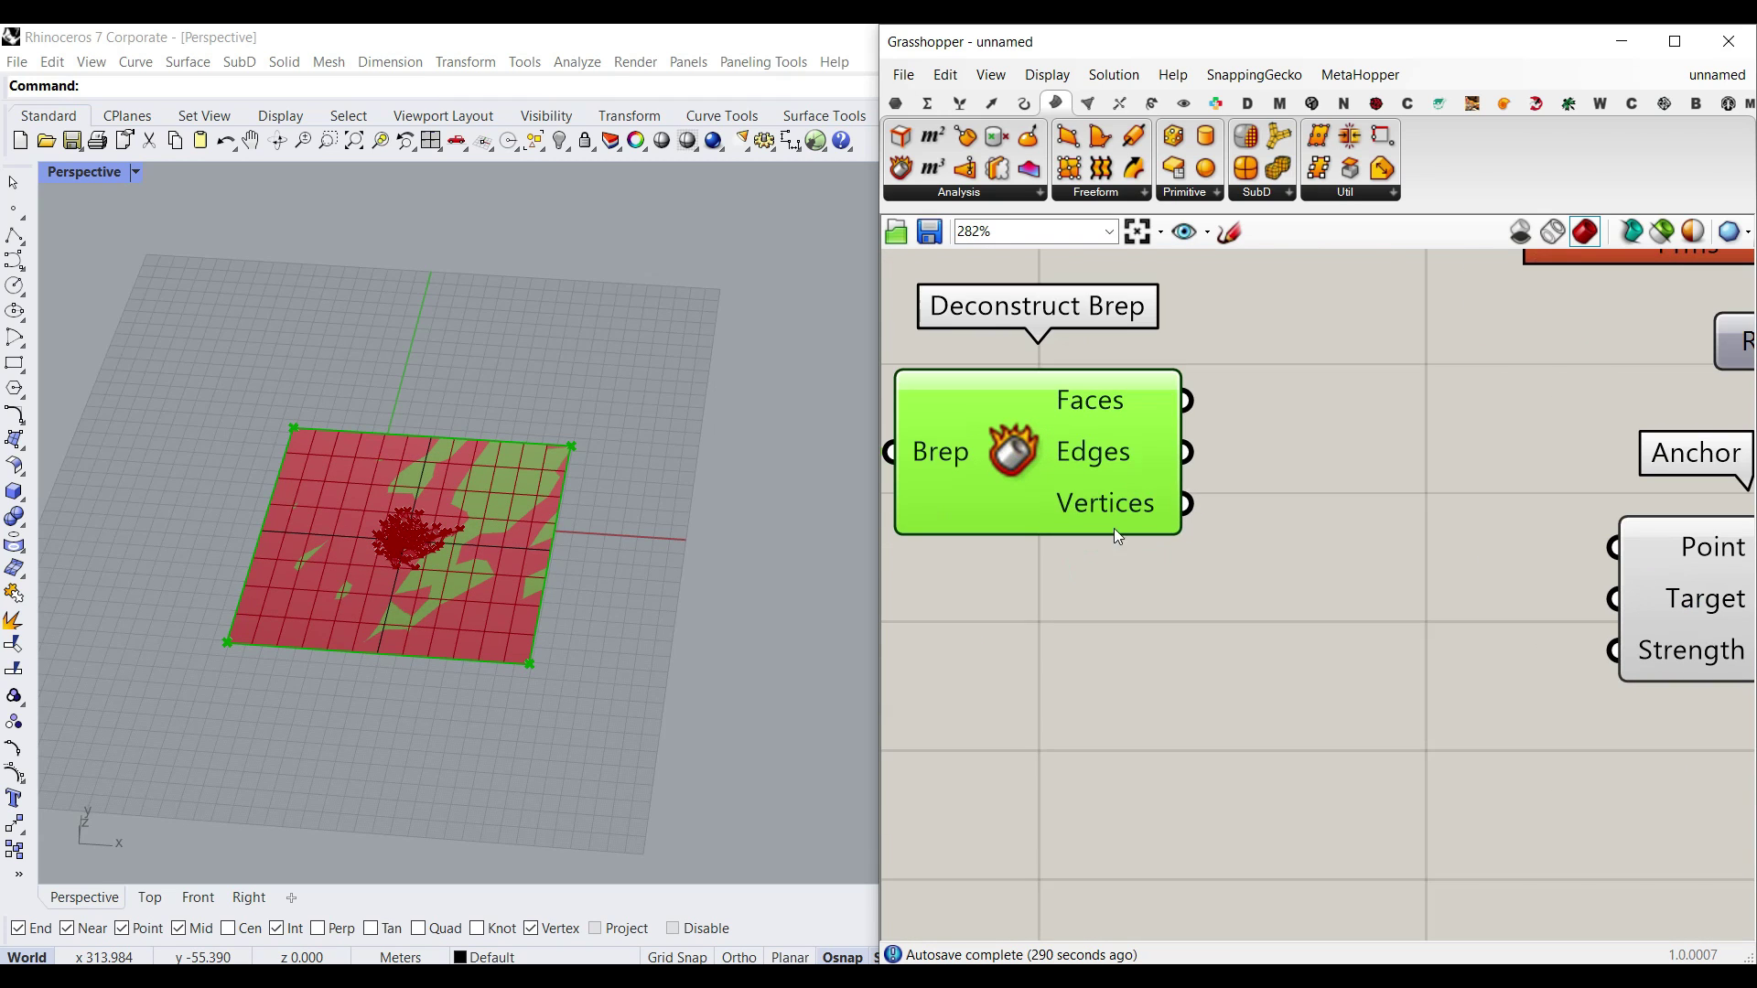
left_click(897, 101)
left_click_drag(901, 168, 1310, 565)
left_click_drag(1189, 505, 1346, 627)
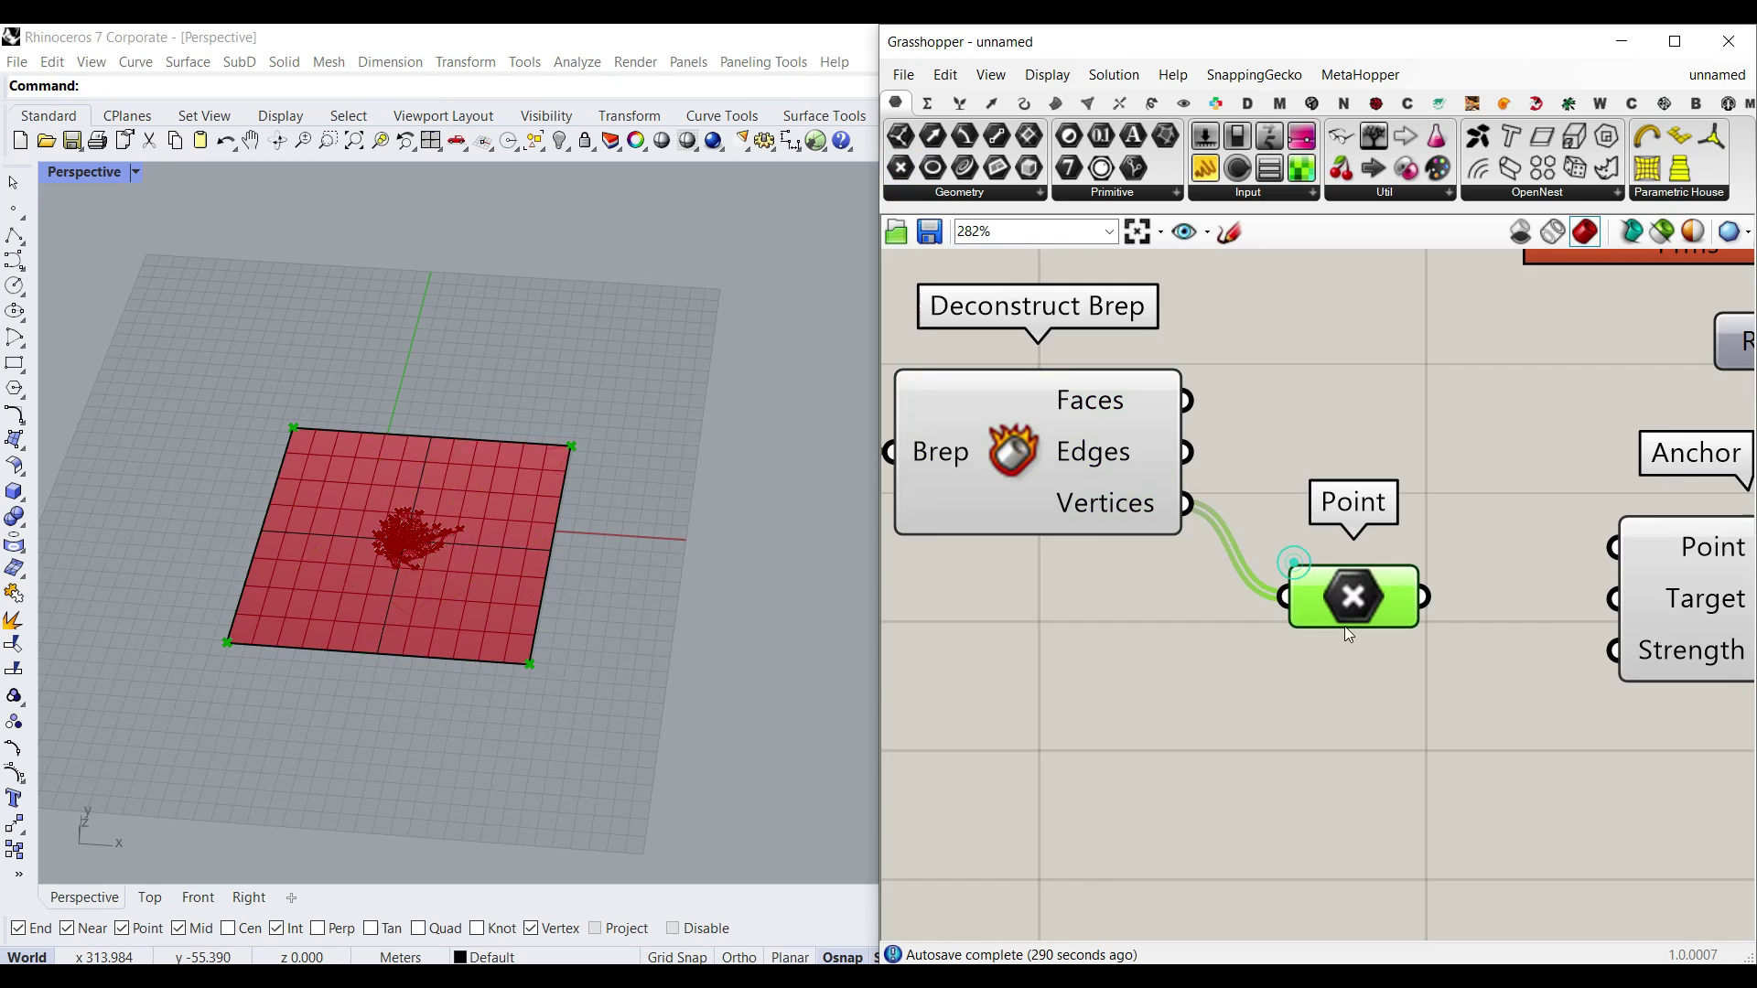
right_click_drag(1349, 634, 1244, 574)
left_click_drag(1308, 506, 1426, 509)
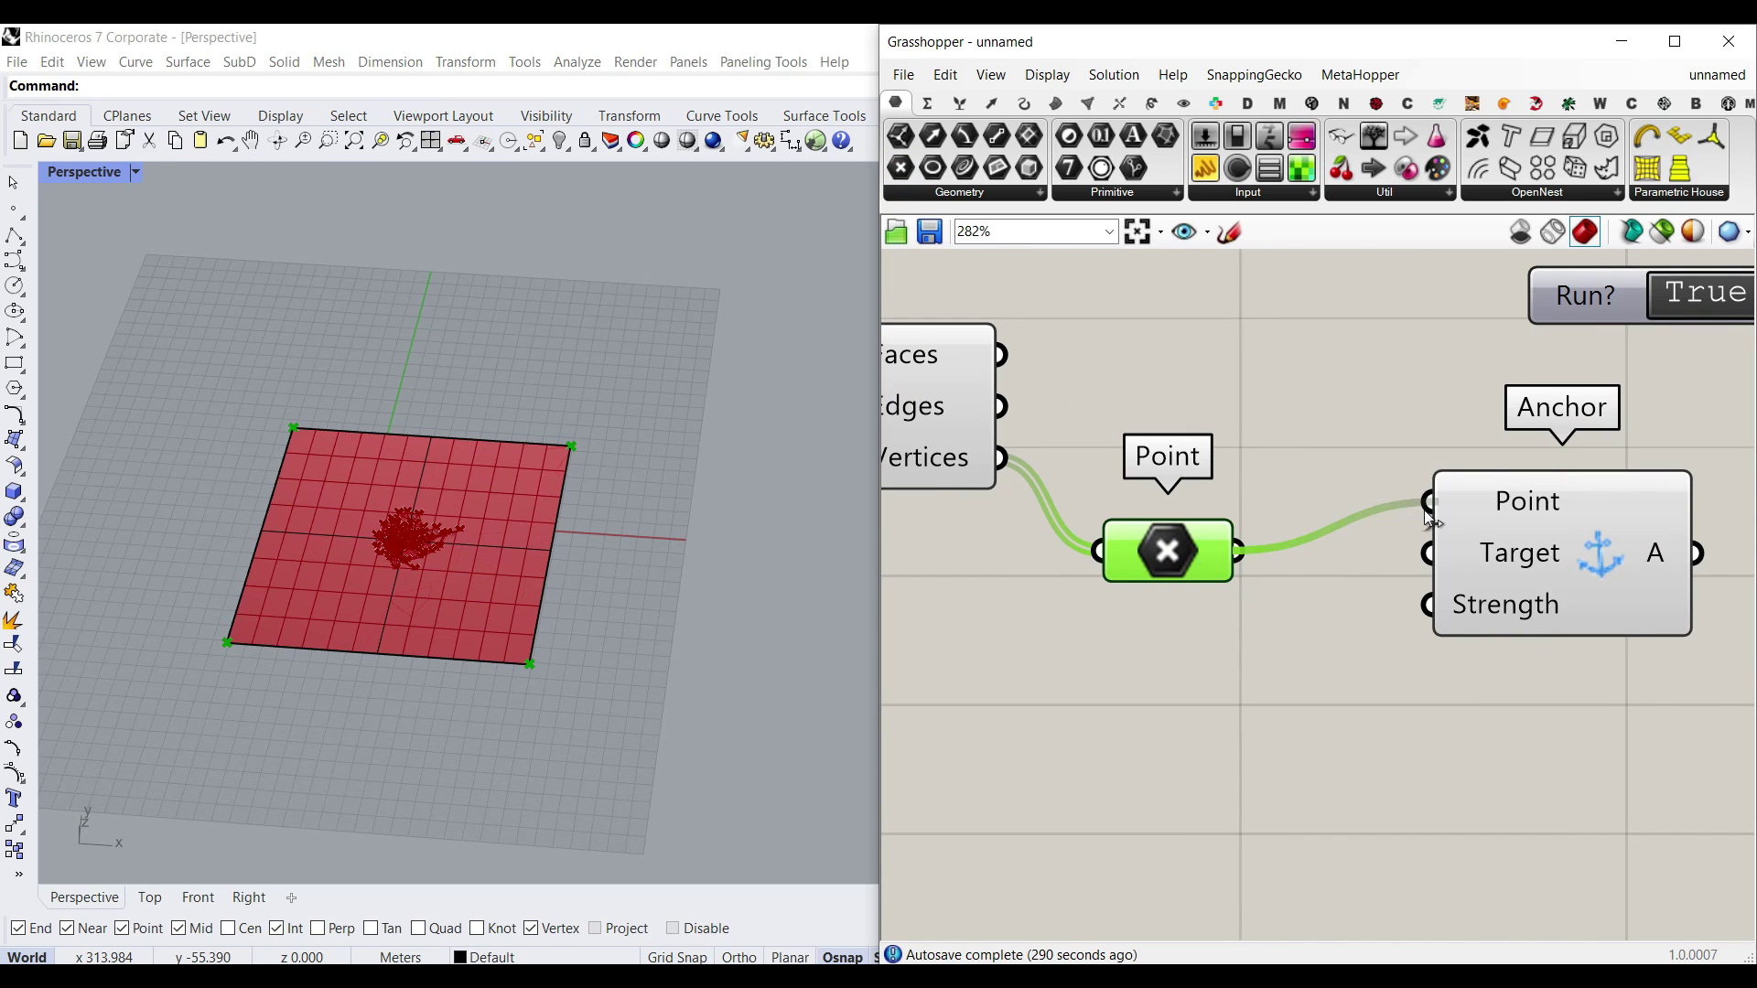
Add Anchor's output to BouncySolver's GoalObjects, flatten that input, and reset the simulation
scroll(1235, 611, "down", 3)
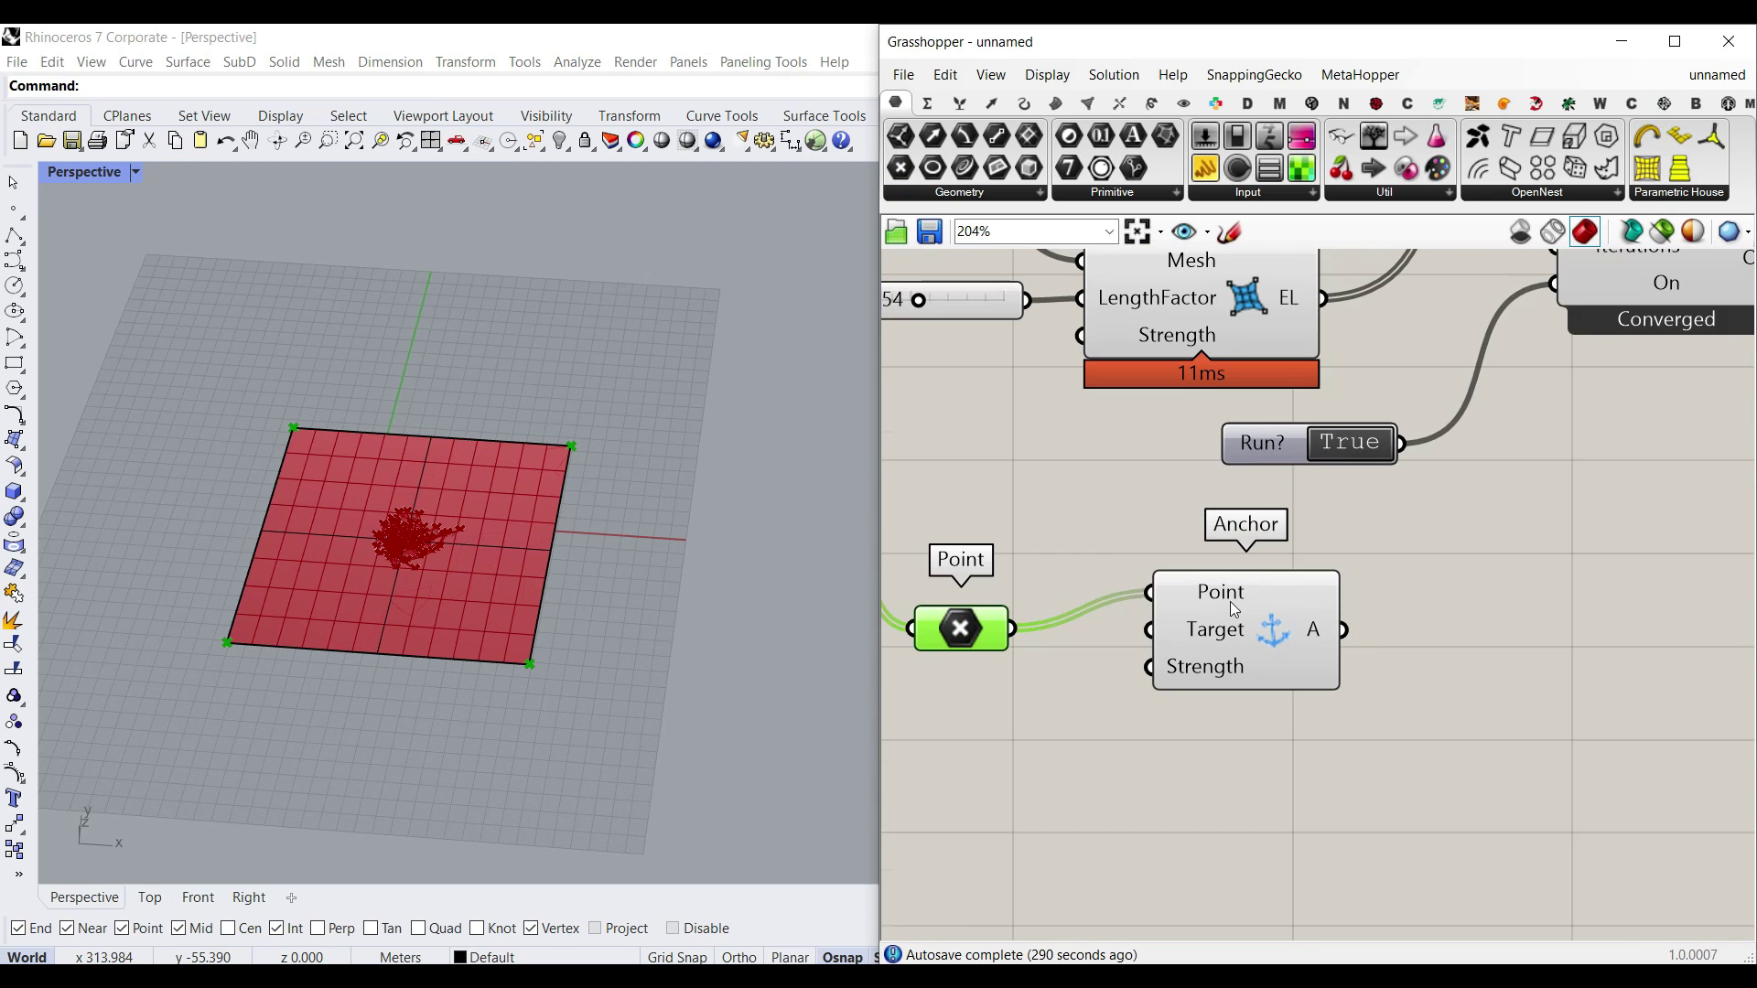
right_click_drag(1328, 568, 1271, 866)
left_click_drag(1206, 897, 1427, 320, "shift")
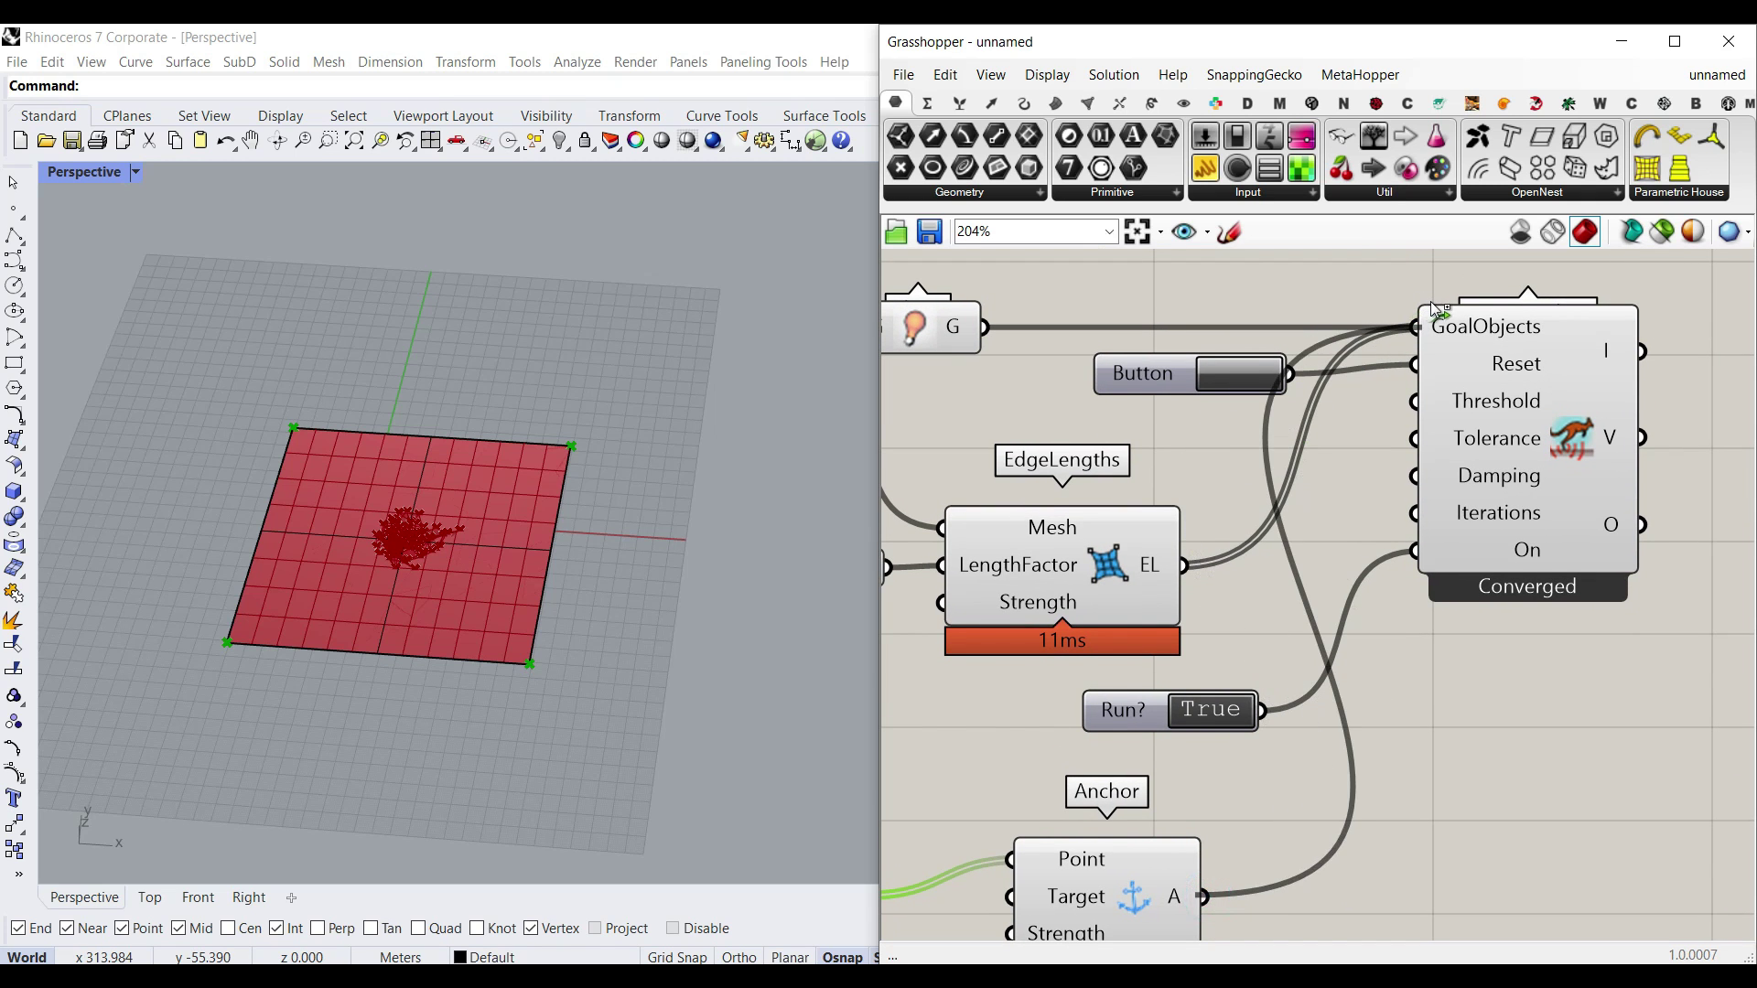
right_click(1444, 328)
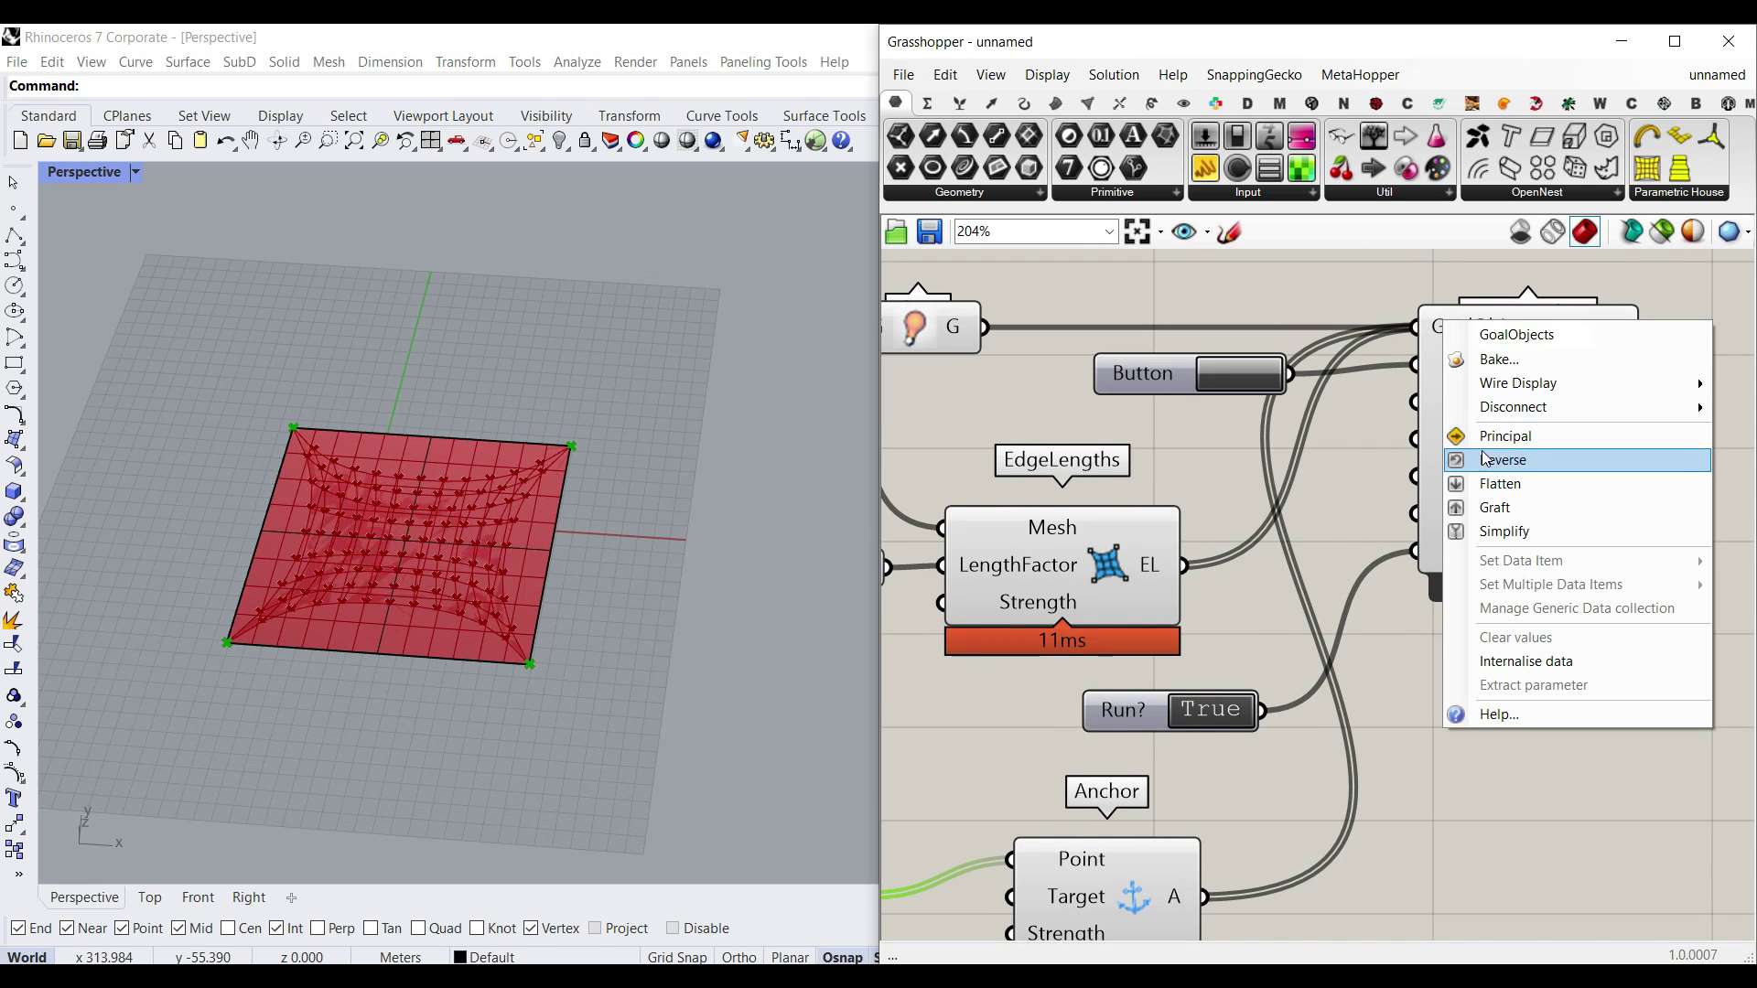
key("Escape")
left_click(1484, 487)
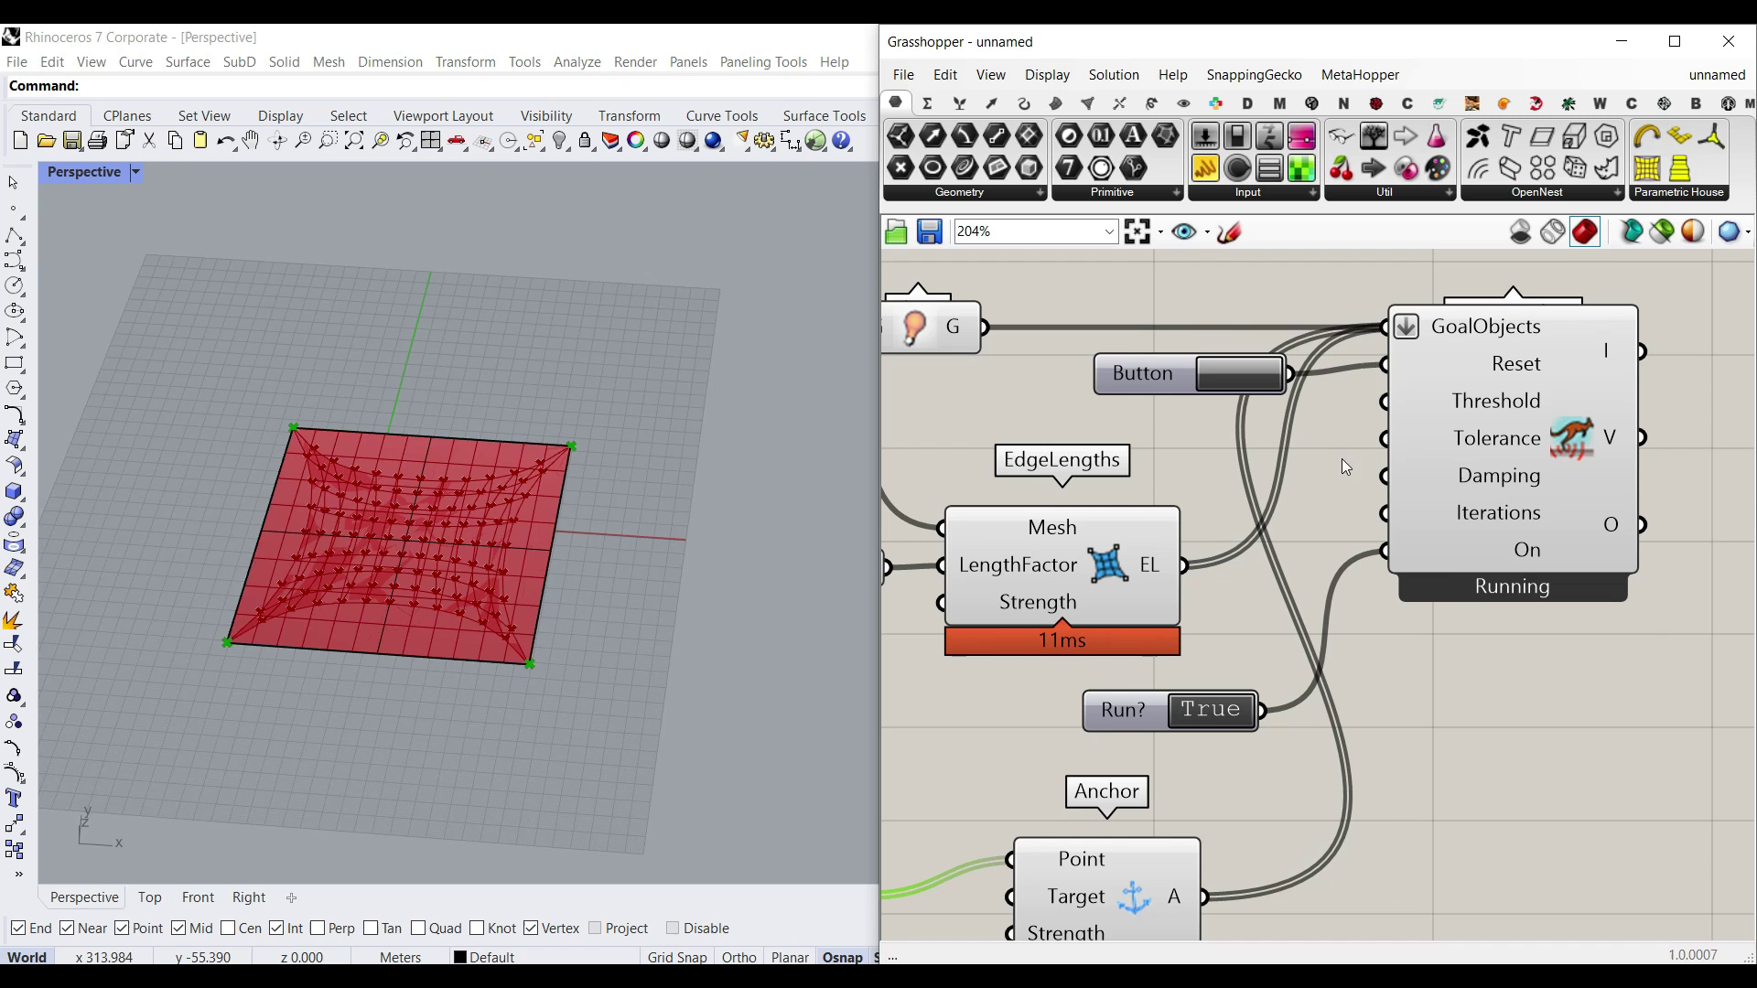
left_click(1226, 382)
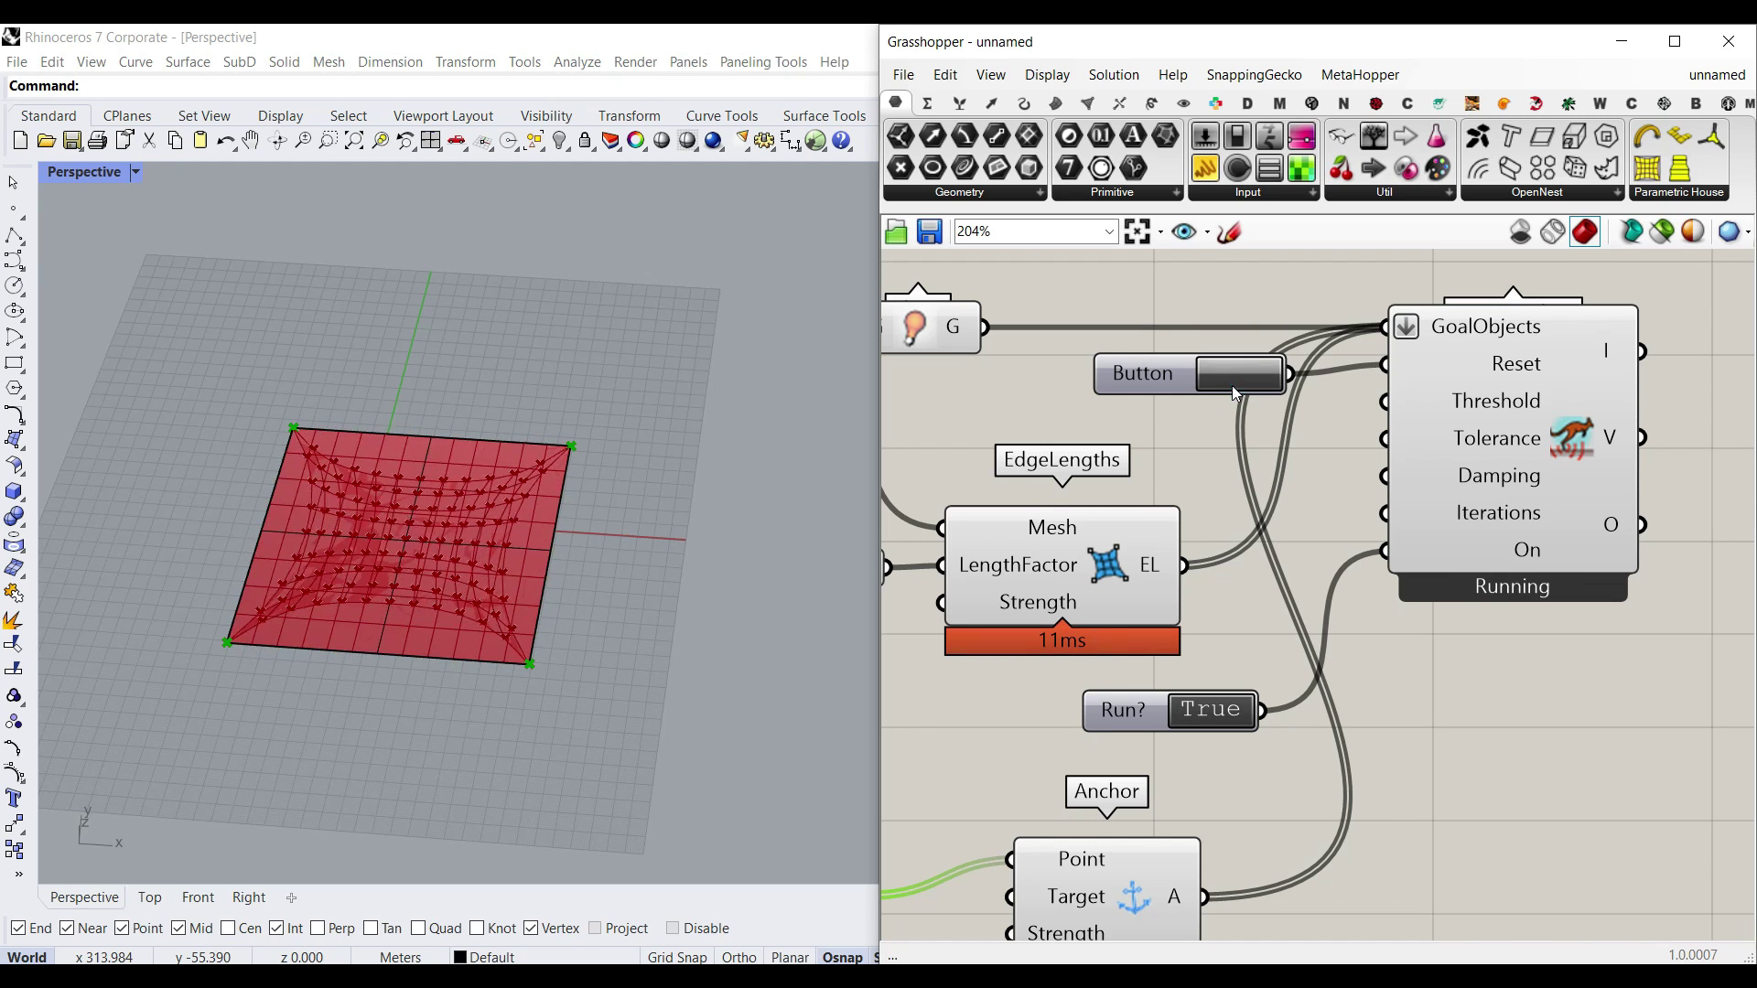
Hide the source surface in Rhino and turn off the preview of all components before BouncySolver
left_click(513, 566)
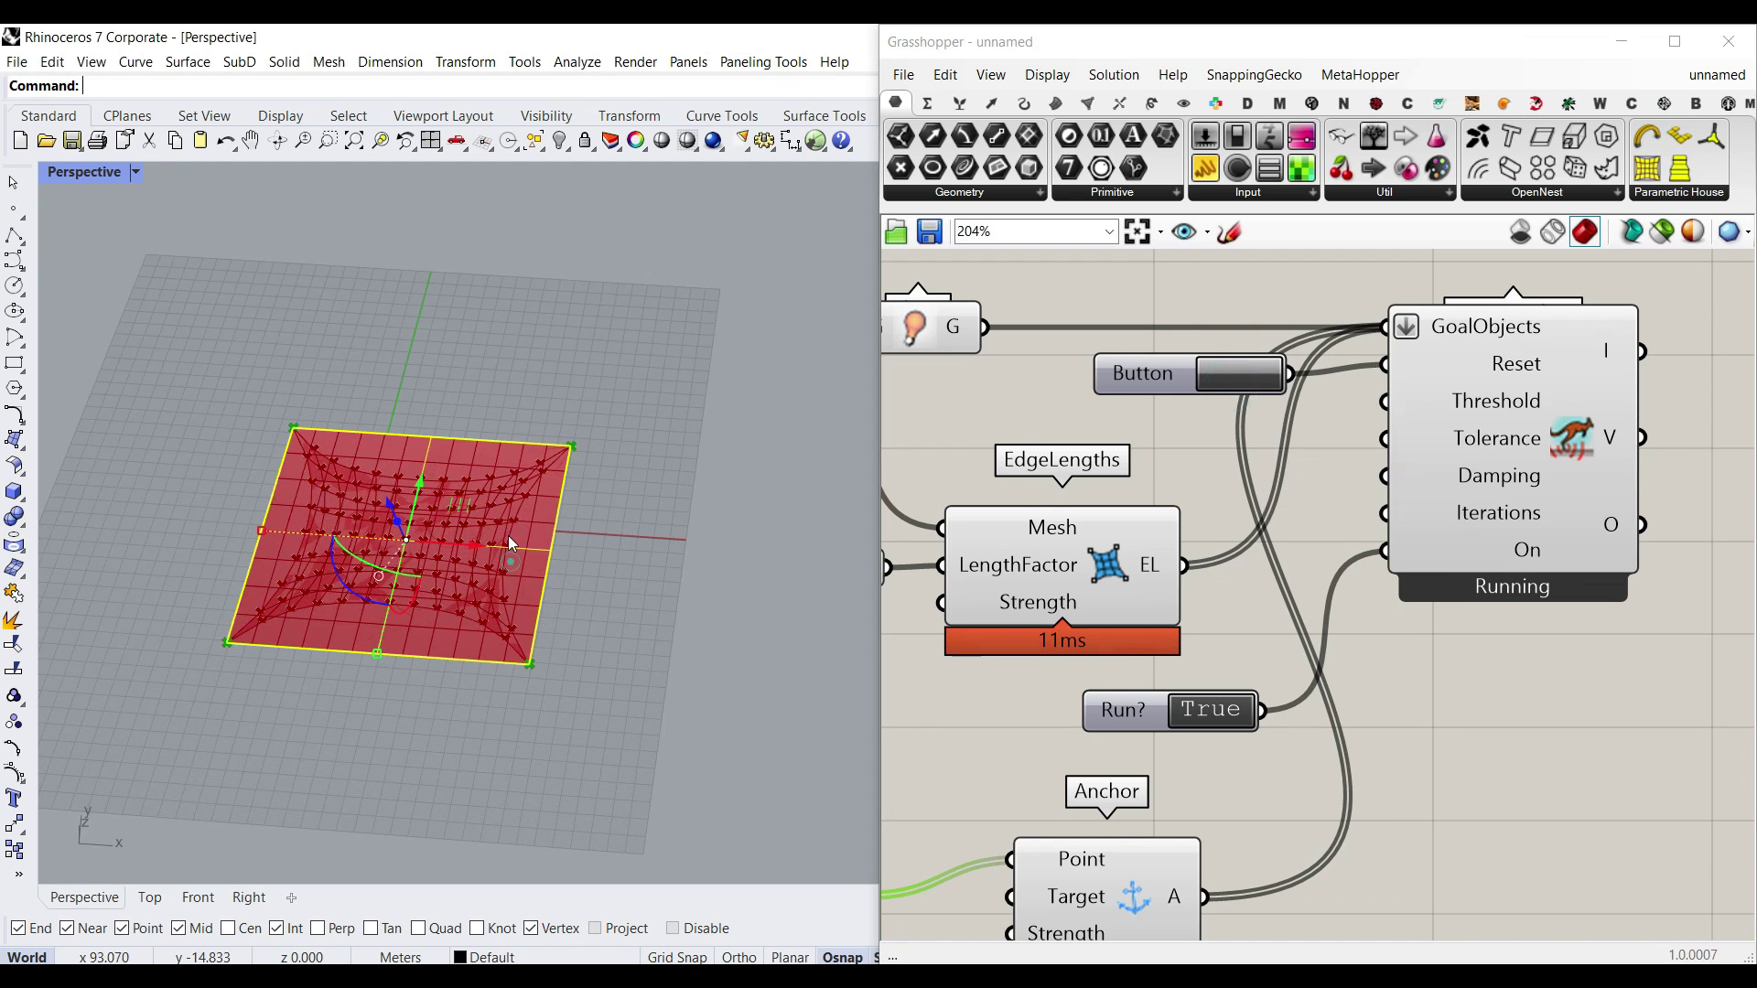
left_click(561, 140)
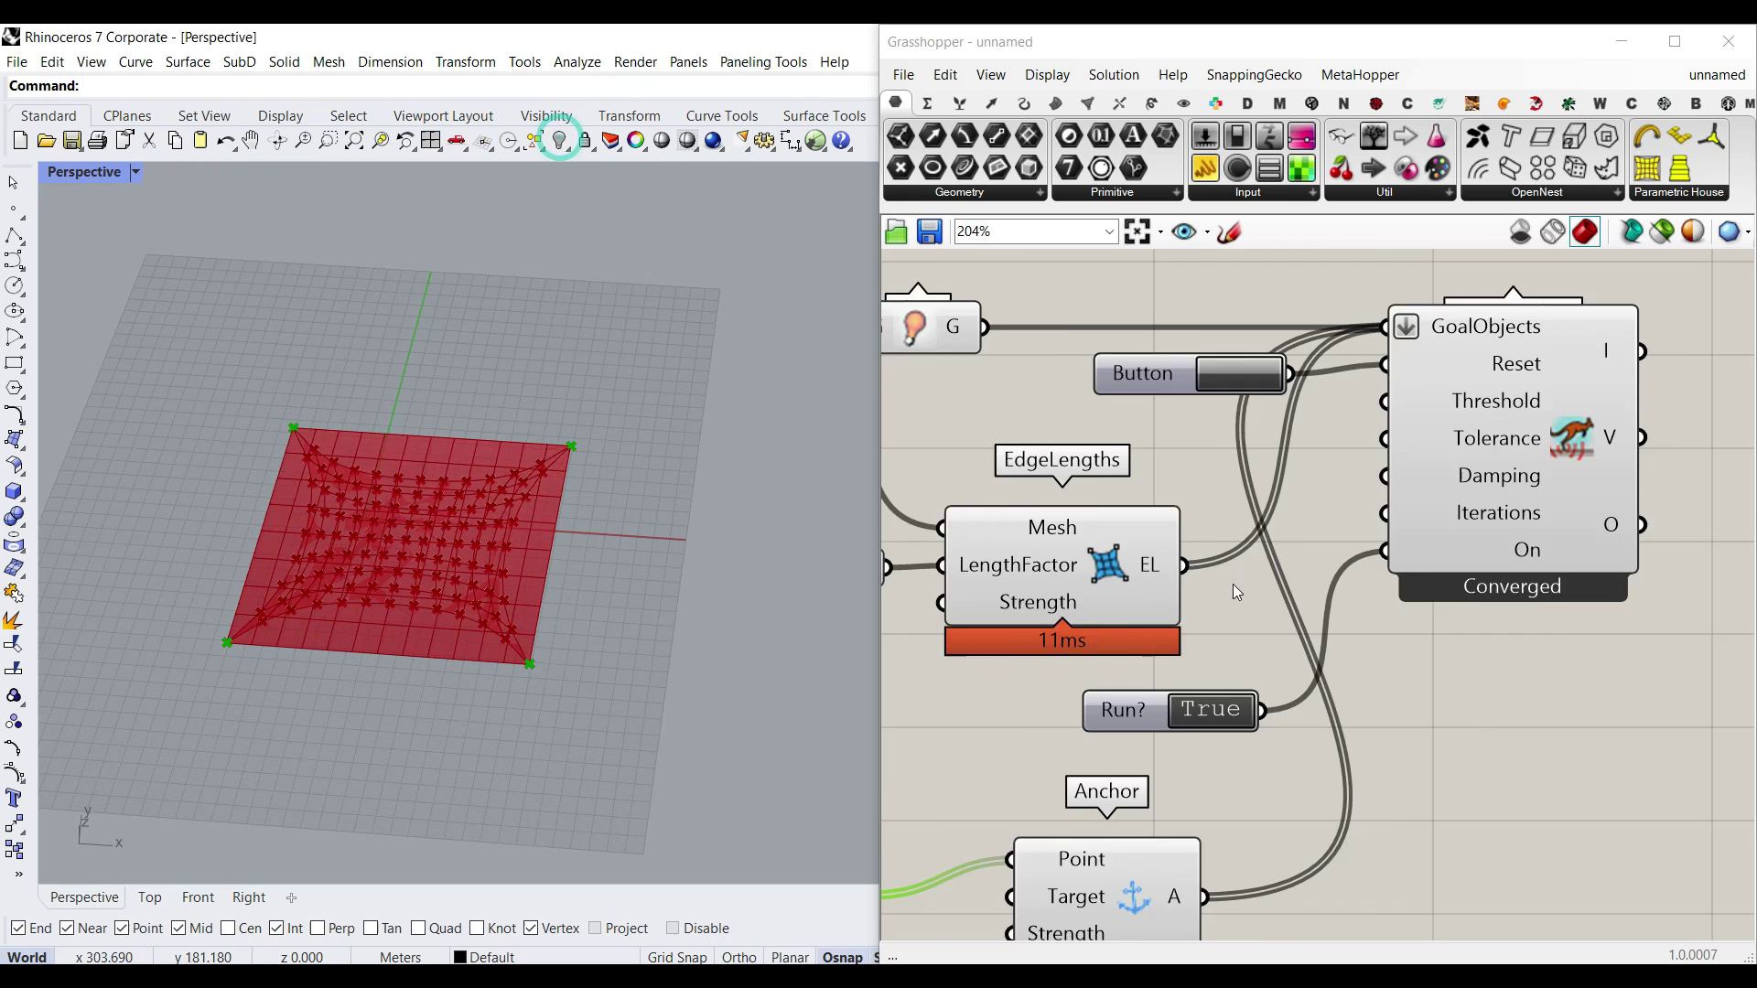
scroll(1556, 629, "down", 8)
left_click_drag(1491, 748, 1171, 525)
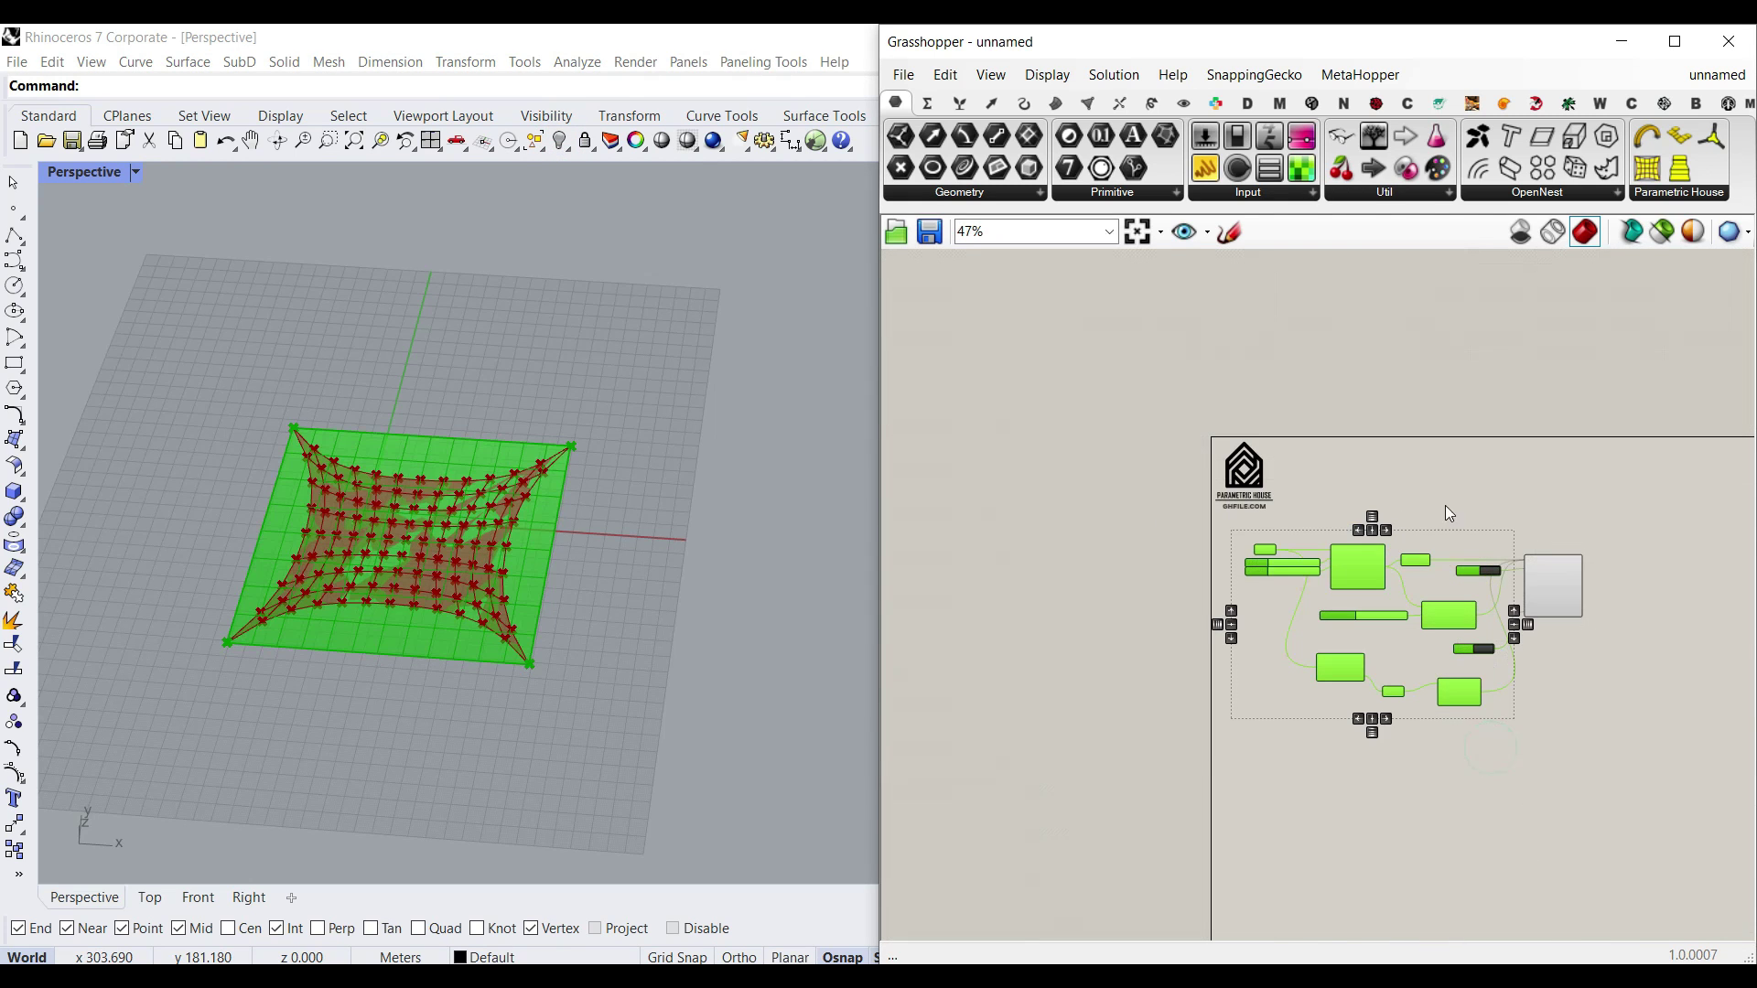
right_click(1426, 456)
left_click(1453, 489)
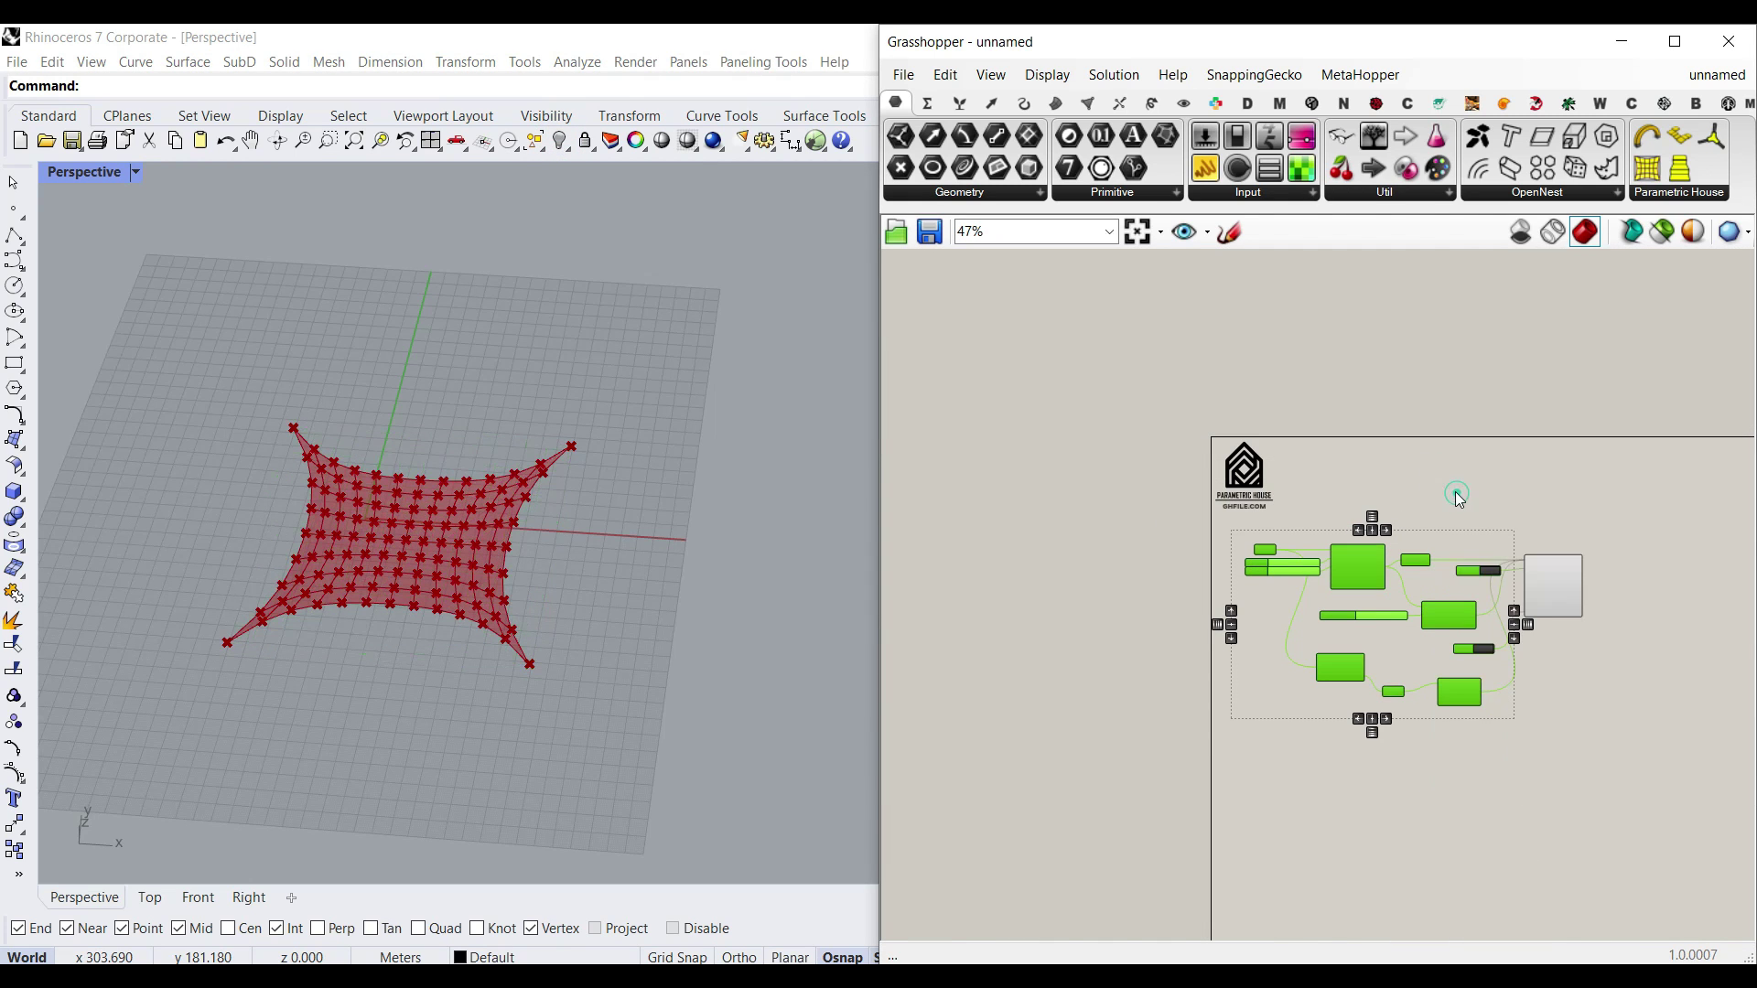
Add a List Item component beside BouncySolver and connect the solver's O output to its List input
scroll(1292, 568, "up", 3)
scroll(1541, 624, "up", 2)
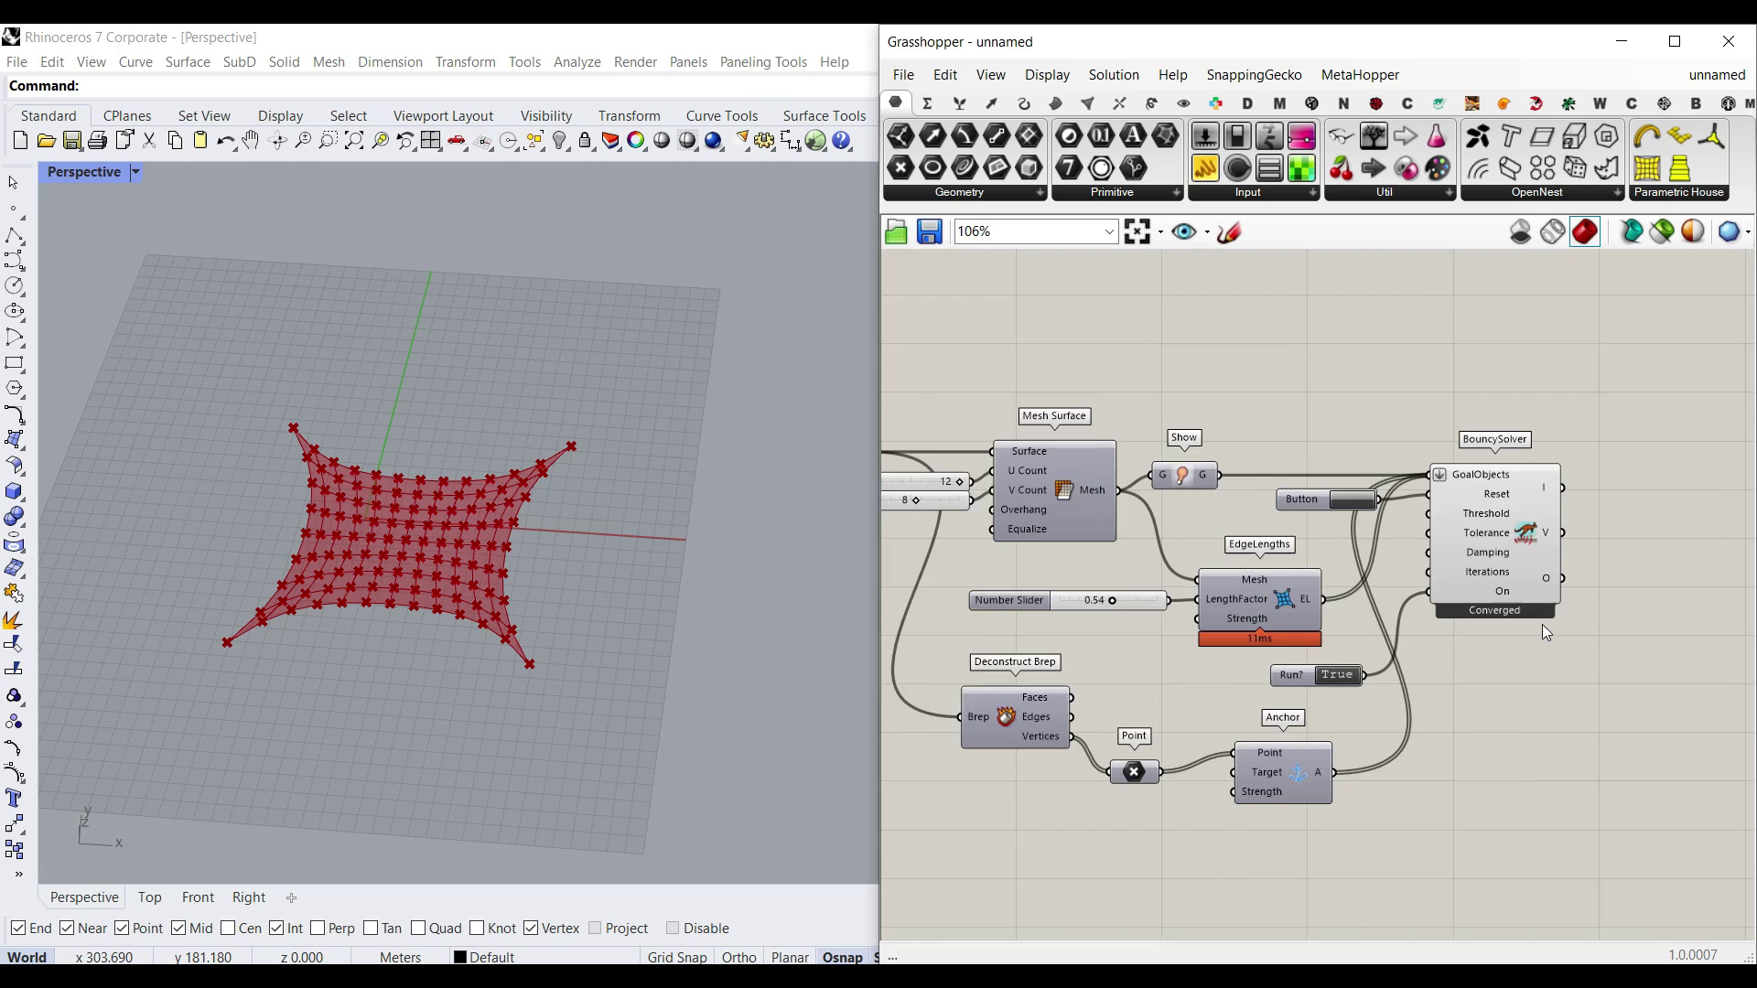
scroll(1307, 535, "up", 3)
mouse_move(1307, 519)
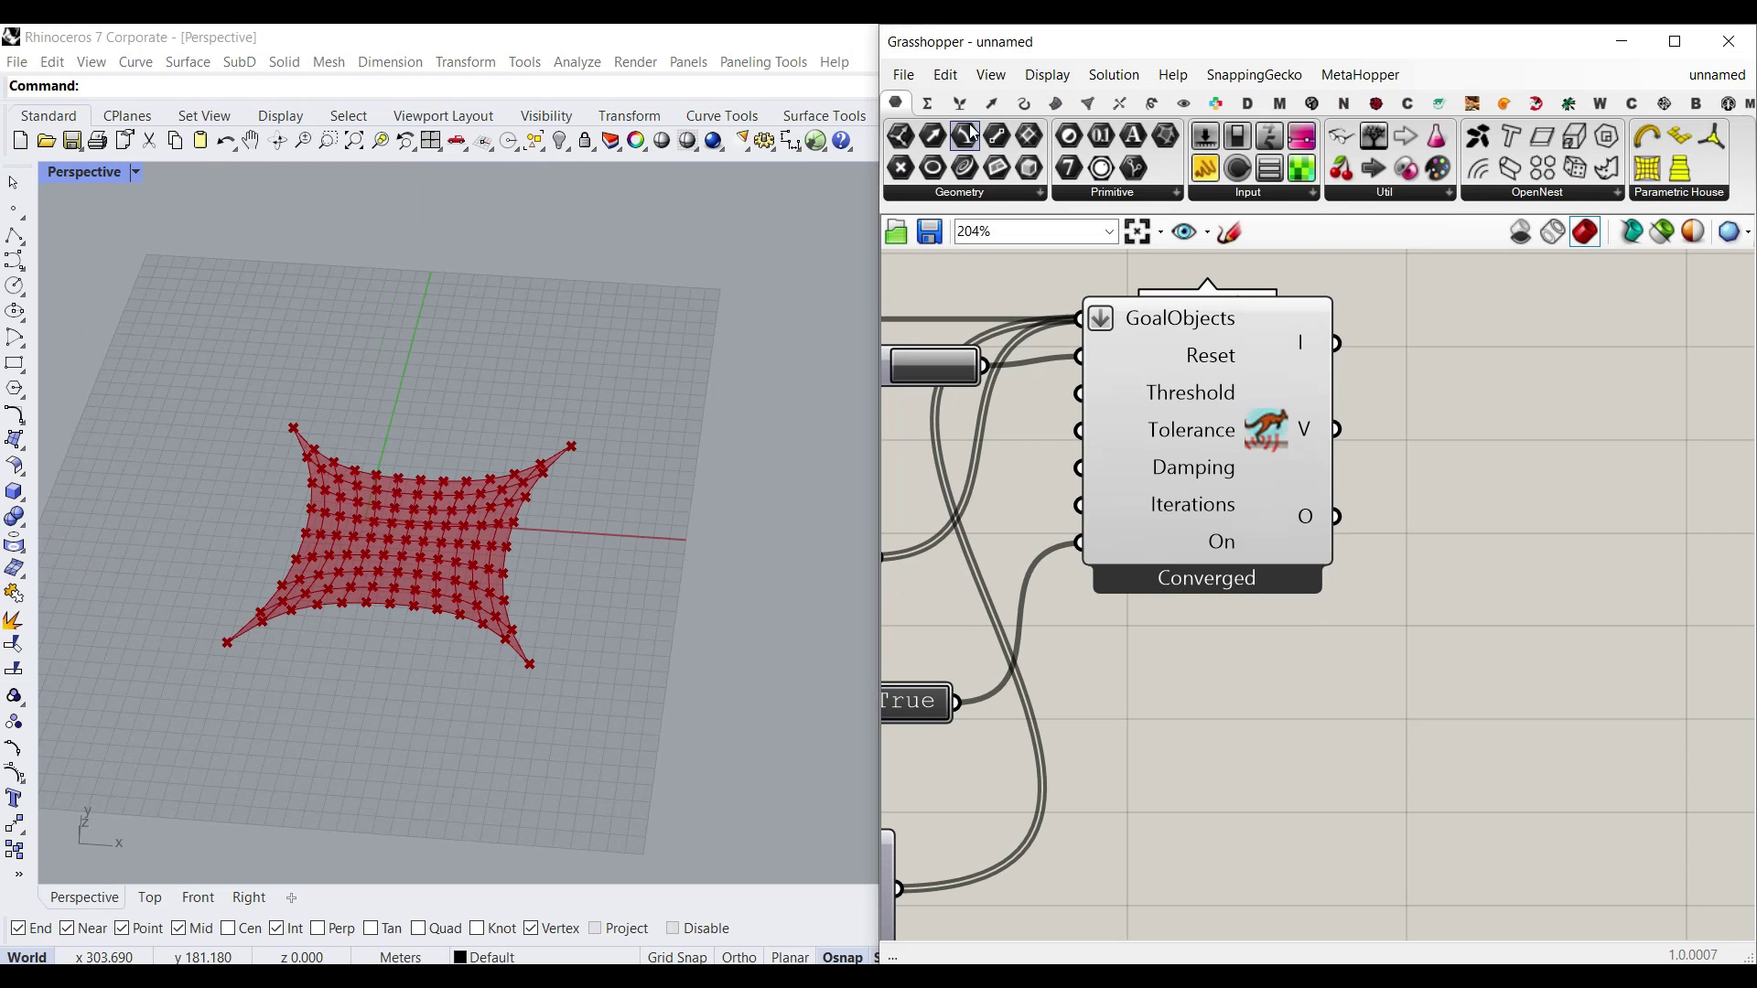
left_click(961, 107)
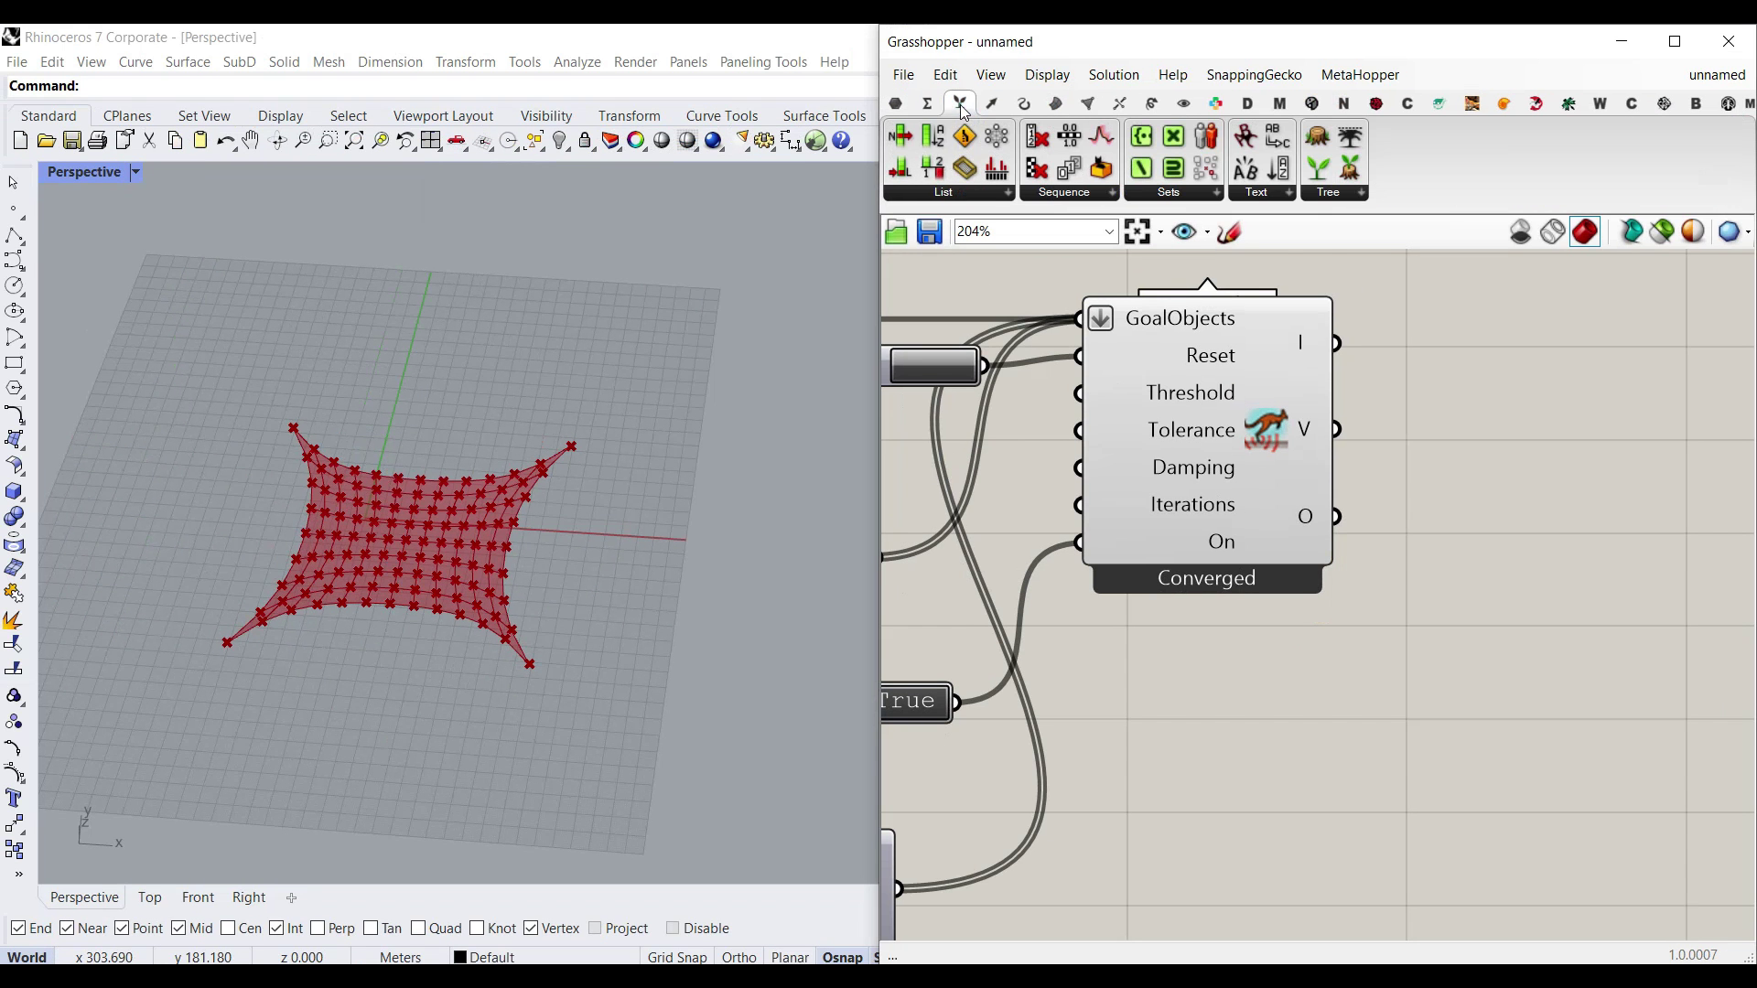
left_click_drag(901, 137, 1494, 677)
left_click_drag(1337, 518, 1421, 631)
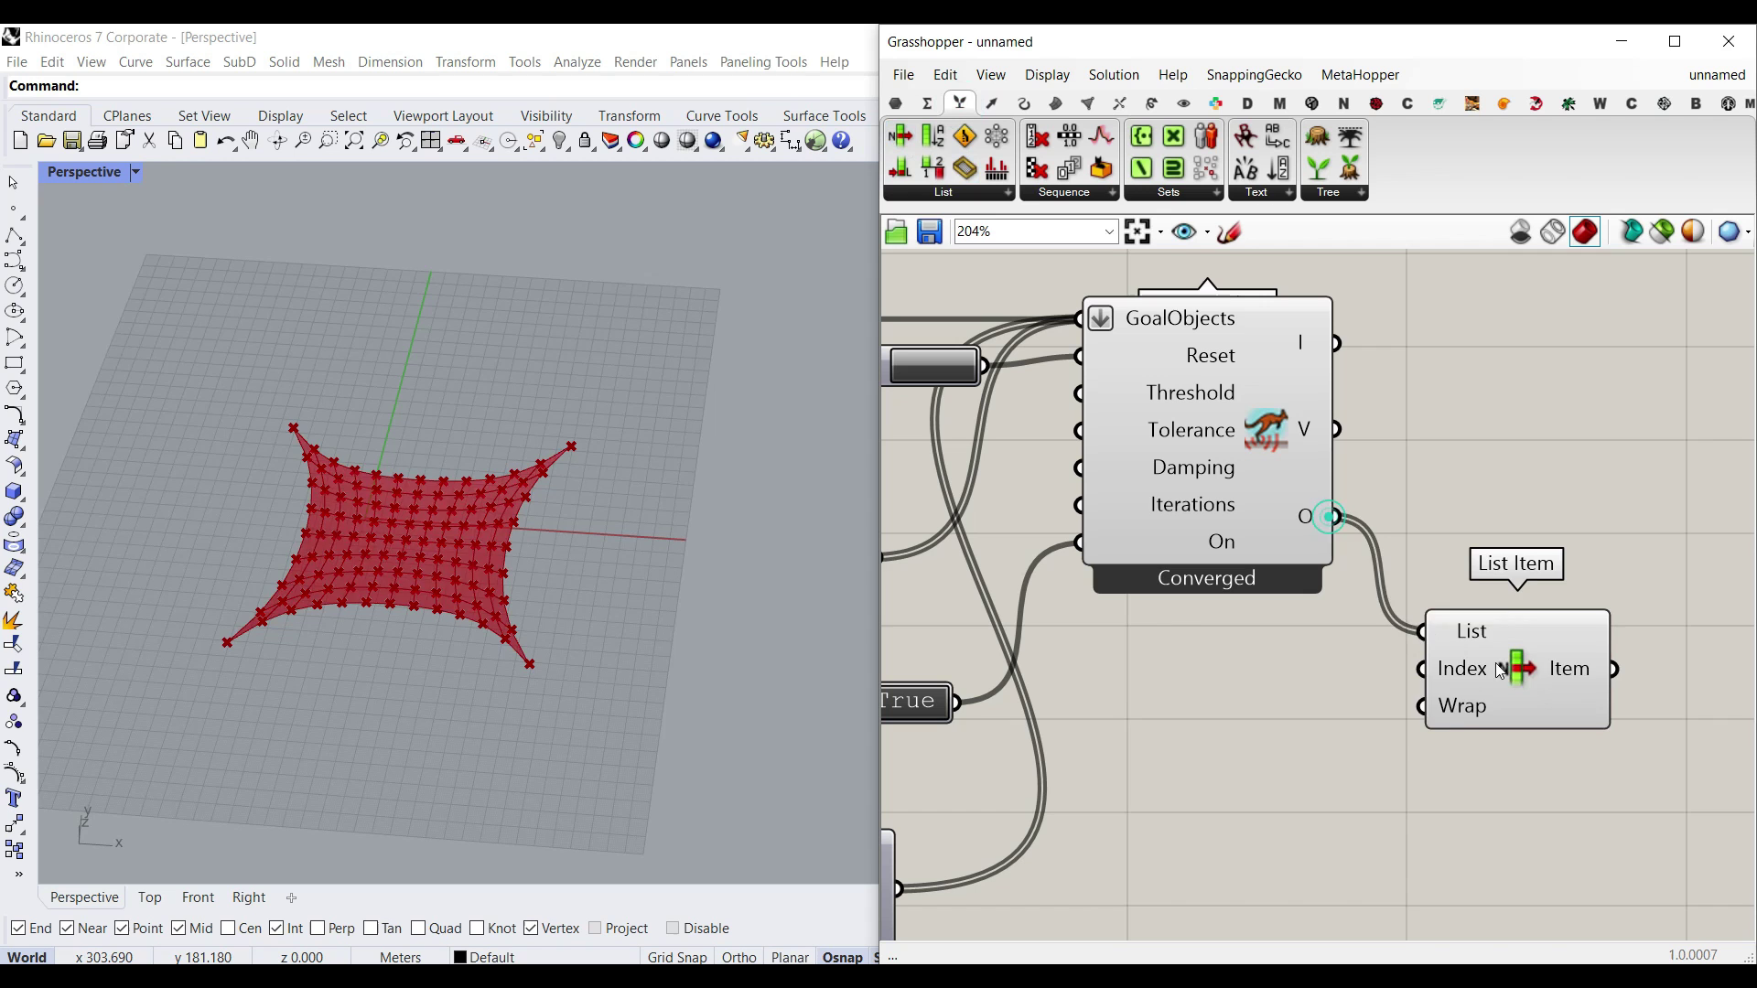
left_click_drag(1483, 704, 1486, 613)
Turn off BouncySolver's preview and reset the simulation to check the List Item mesh
right_click(1279, 443)
left_click(1279, 449)
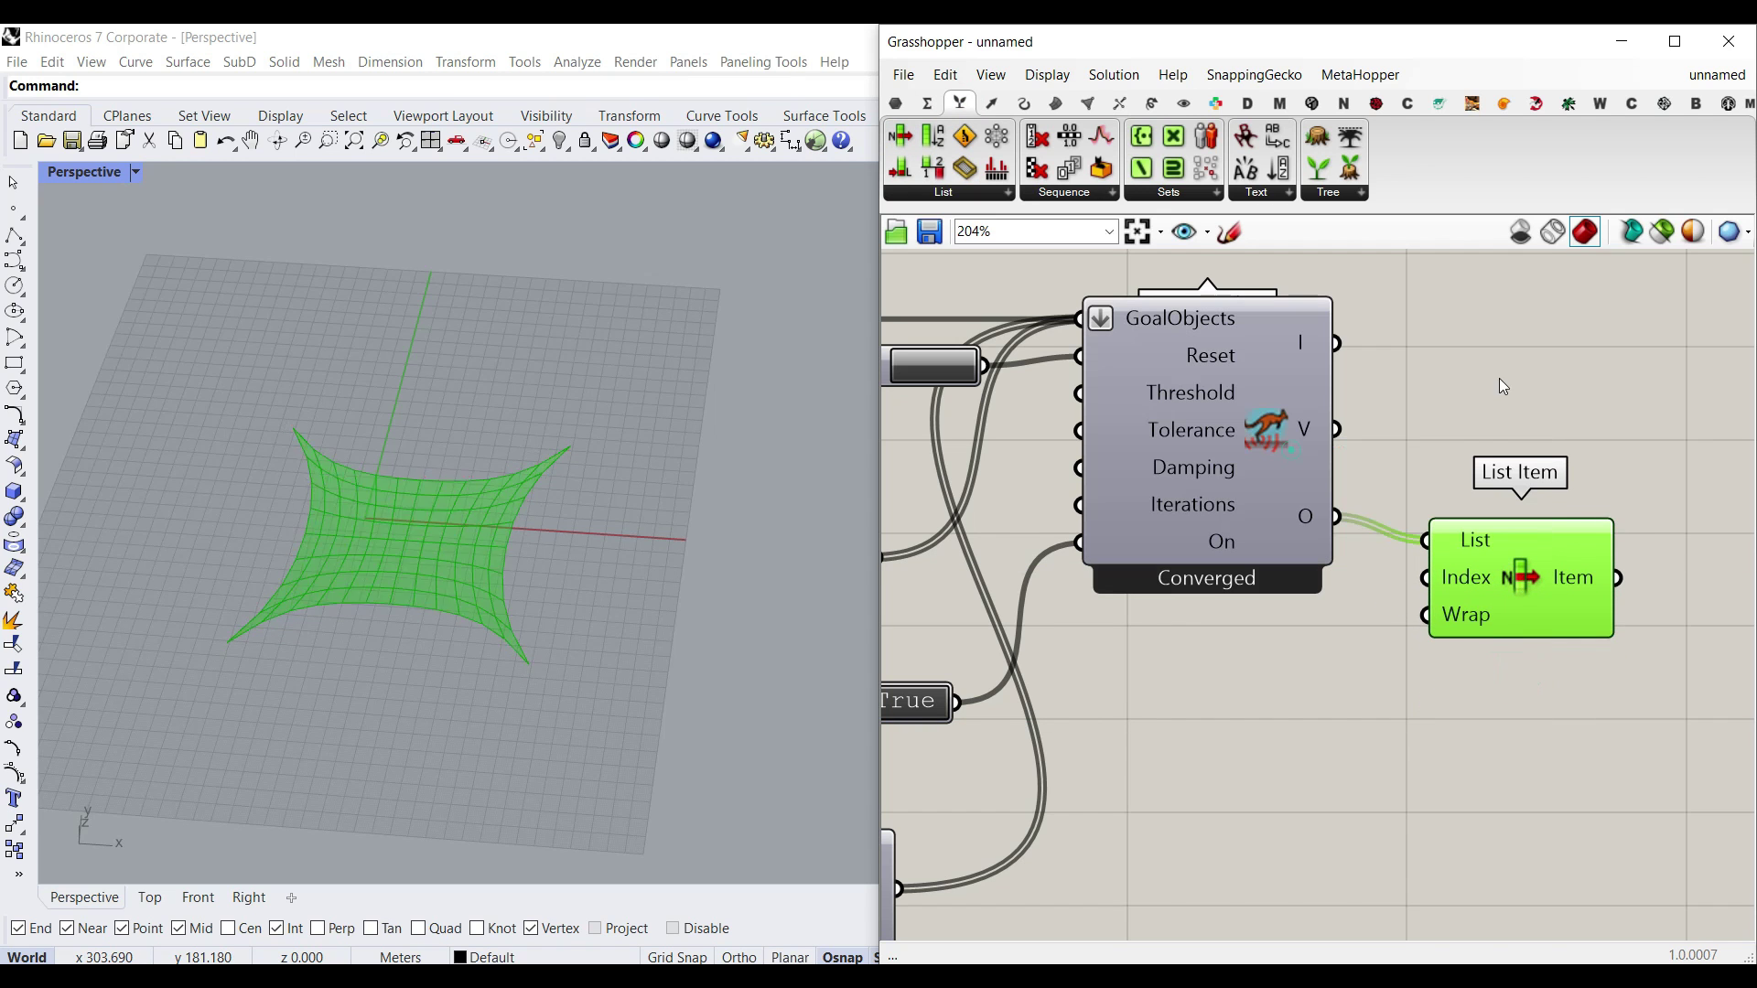
left_click(1495, 377)
right_click_drag(595, 421, 772, 591)
scroll(1471, 659, "down", 3)
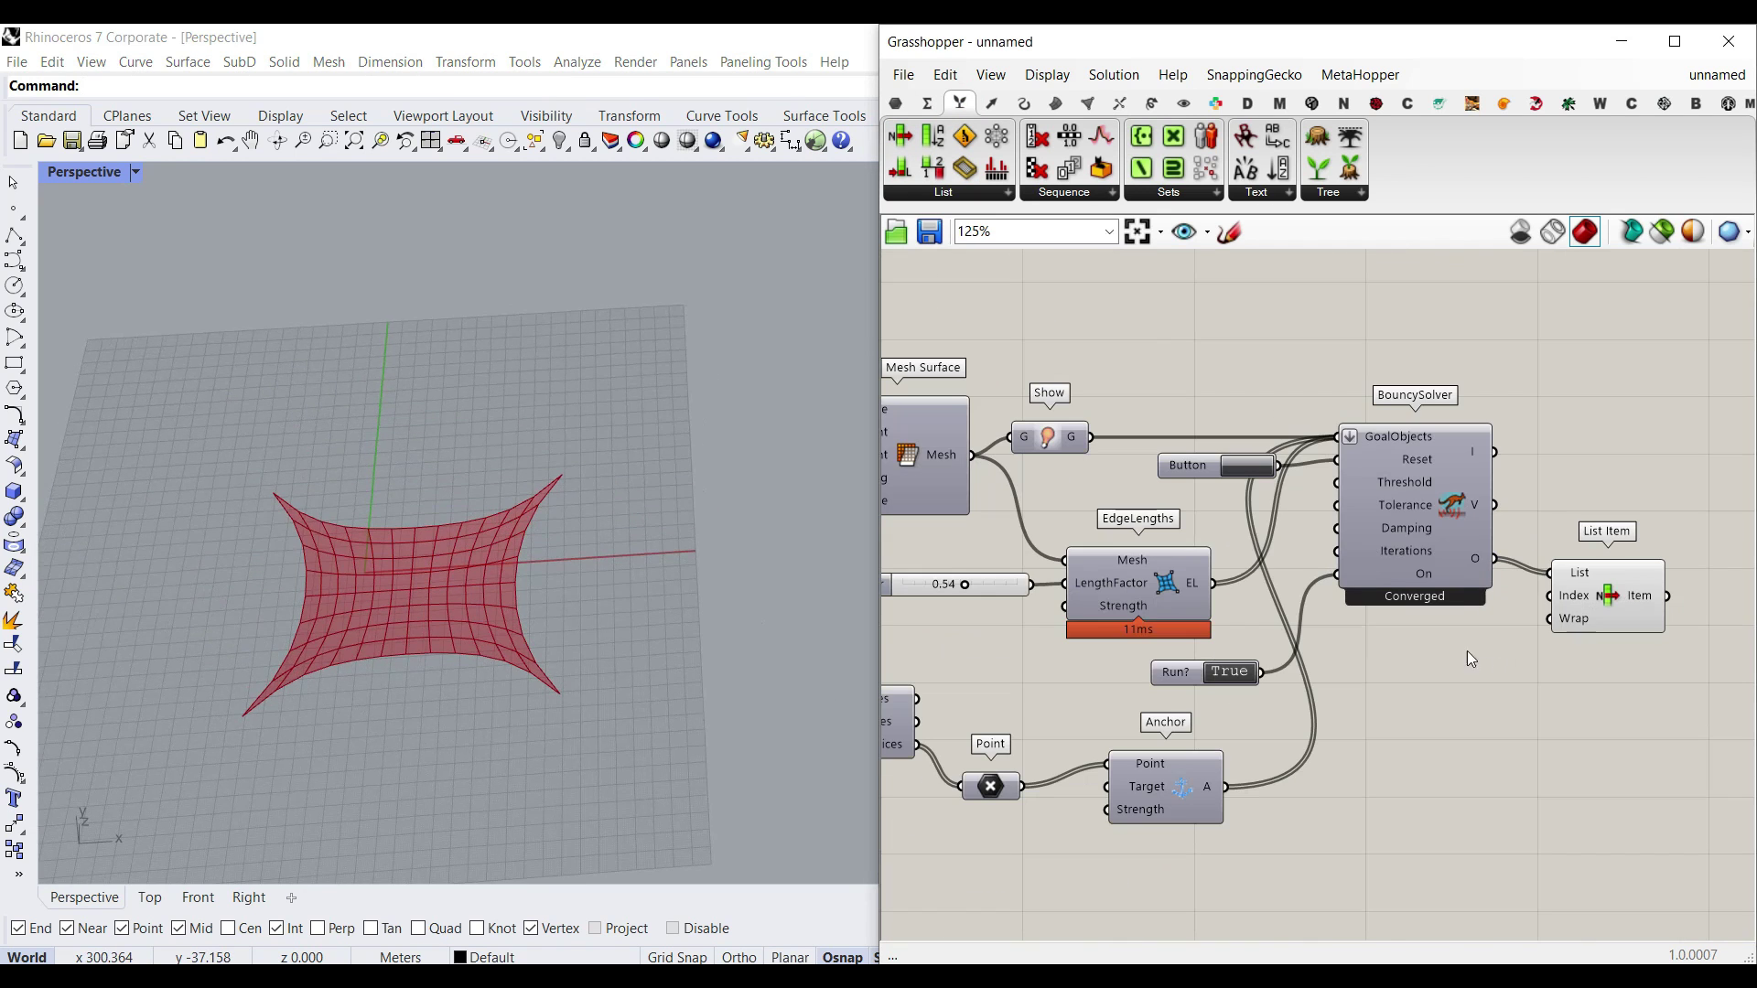
left_click(1250, 466)
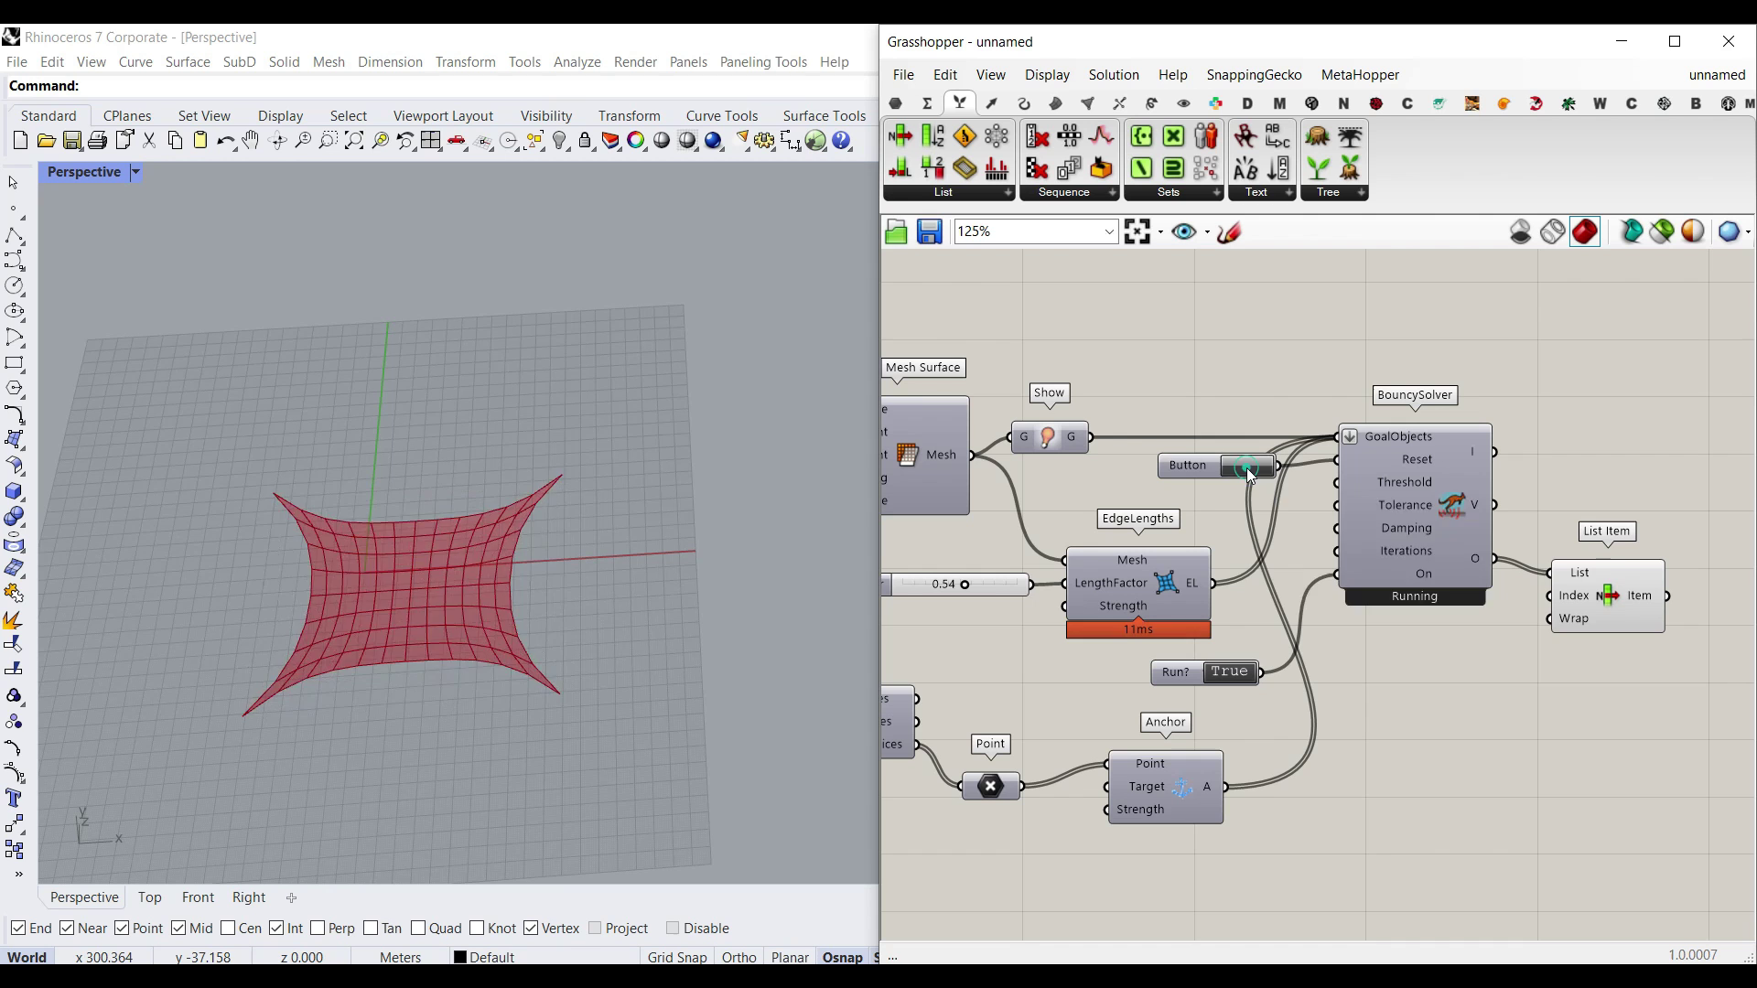
left_click(1248, 469)
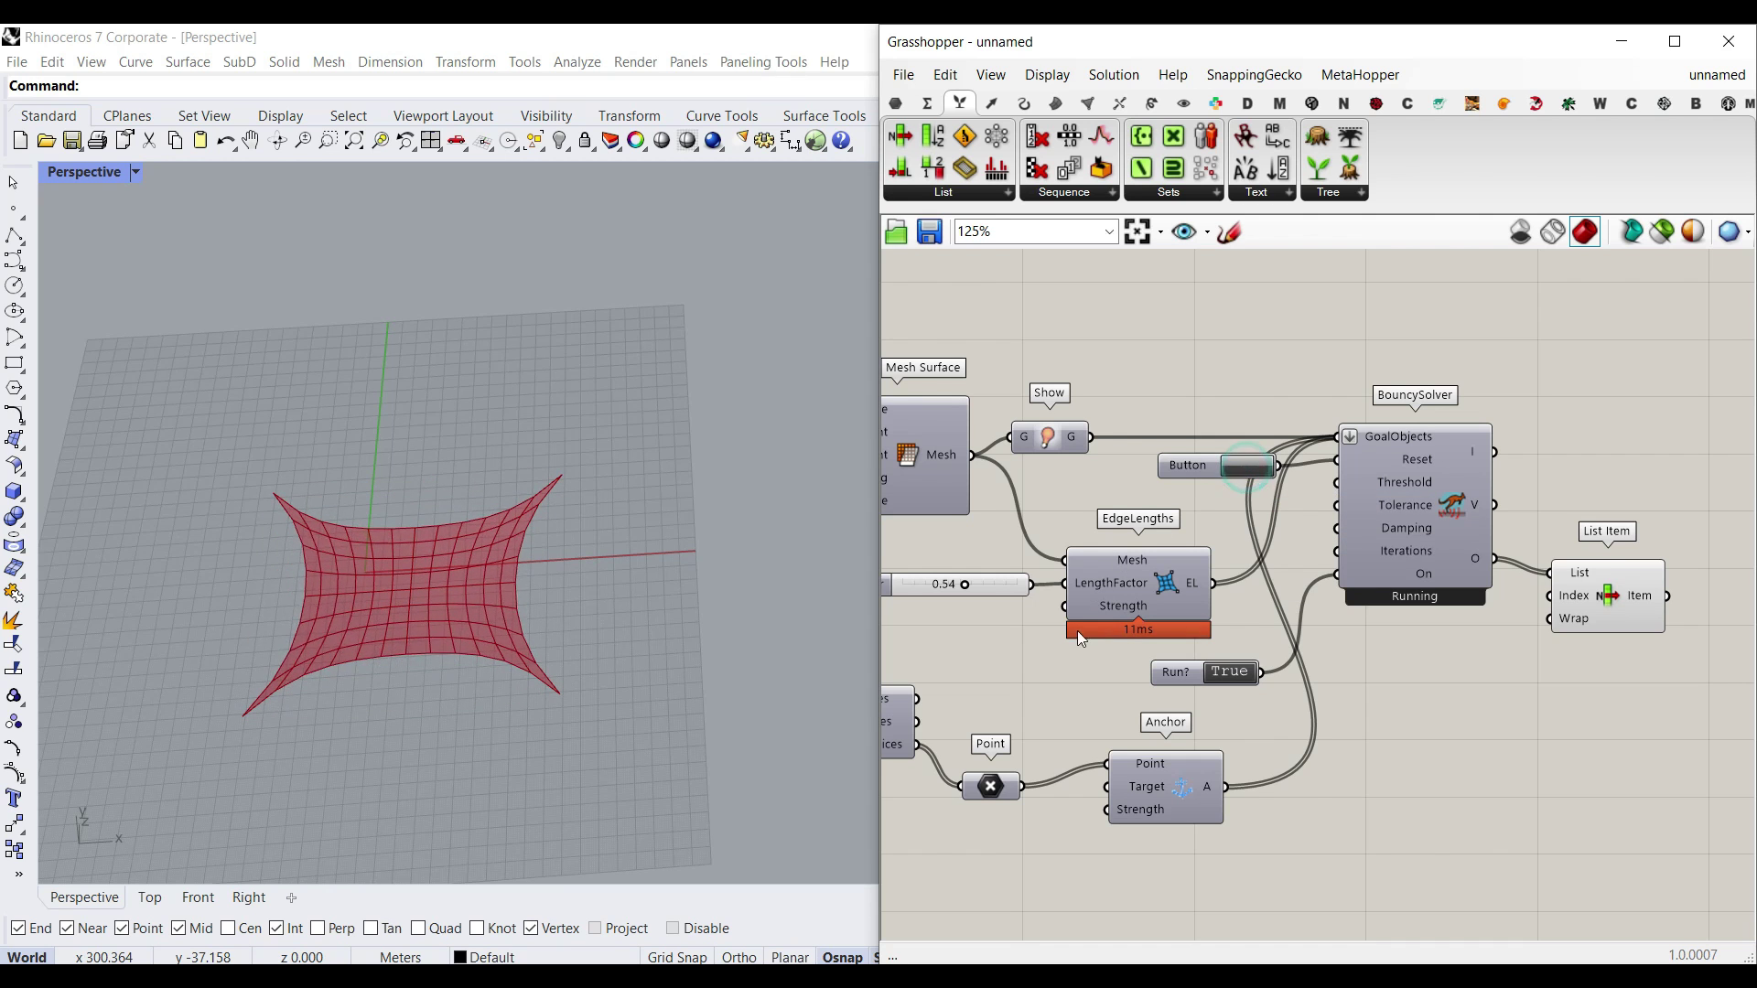
Set Mesh Surface's V Count to 12 and reset the simulation
right_click_drag(953, 528, 1062, 530)
right_click_drag(928, 474, 1038, 481)
scroll(1038, 482, "up", 3)
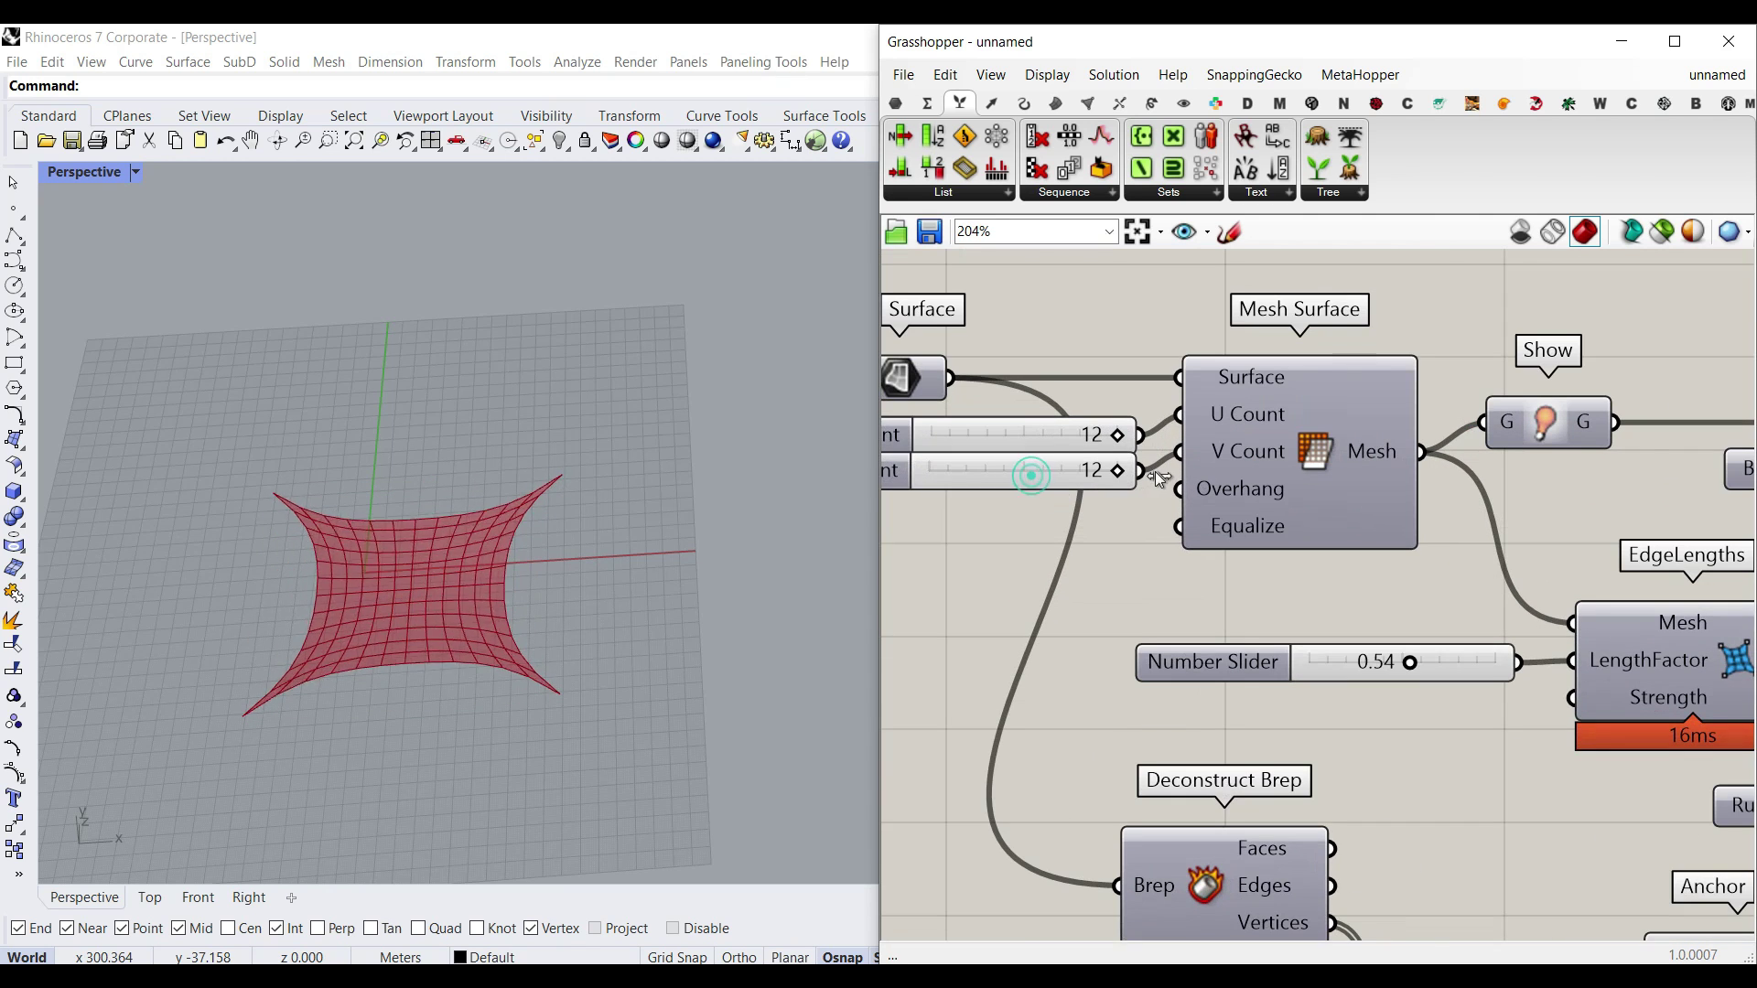
right_click_drag(1739, 516, 1253, 487)
left_click(1338, 441)
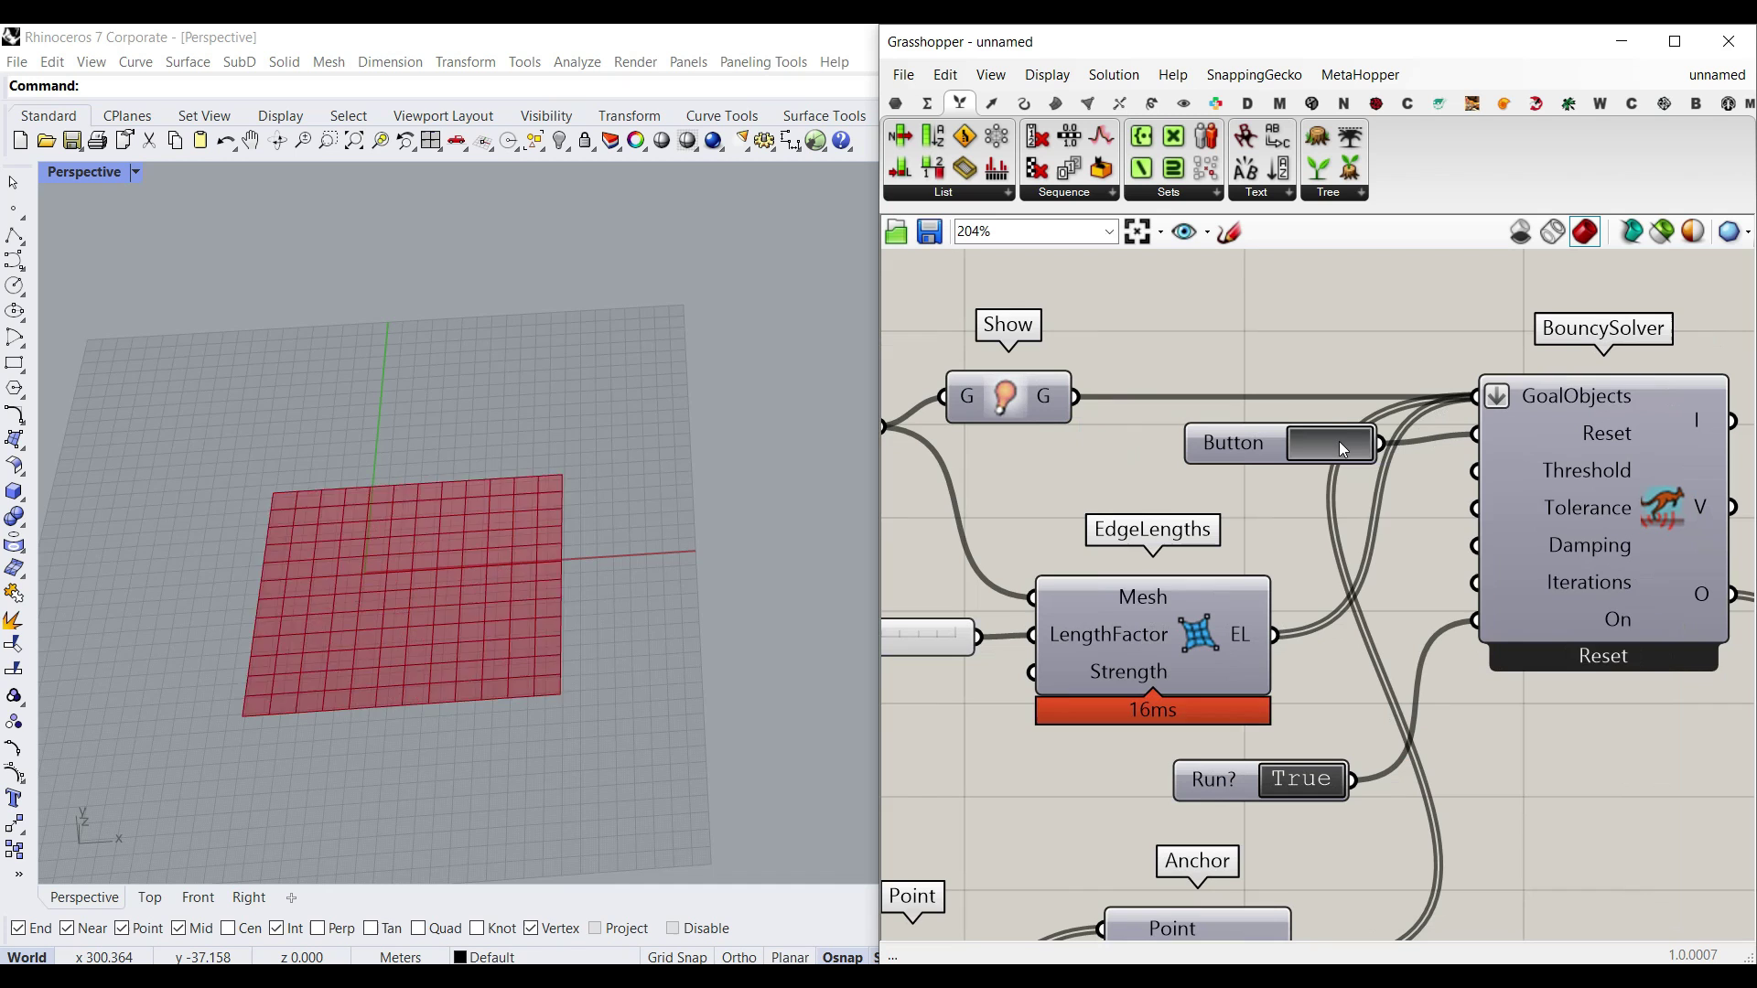
left_click(1338, 441)
Set the EdgeLengths LengthFactor slider to 0.40 and reset the simulation
right_click_drag(1059, 663, 1386, 648)
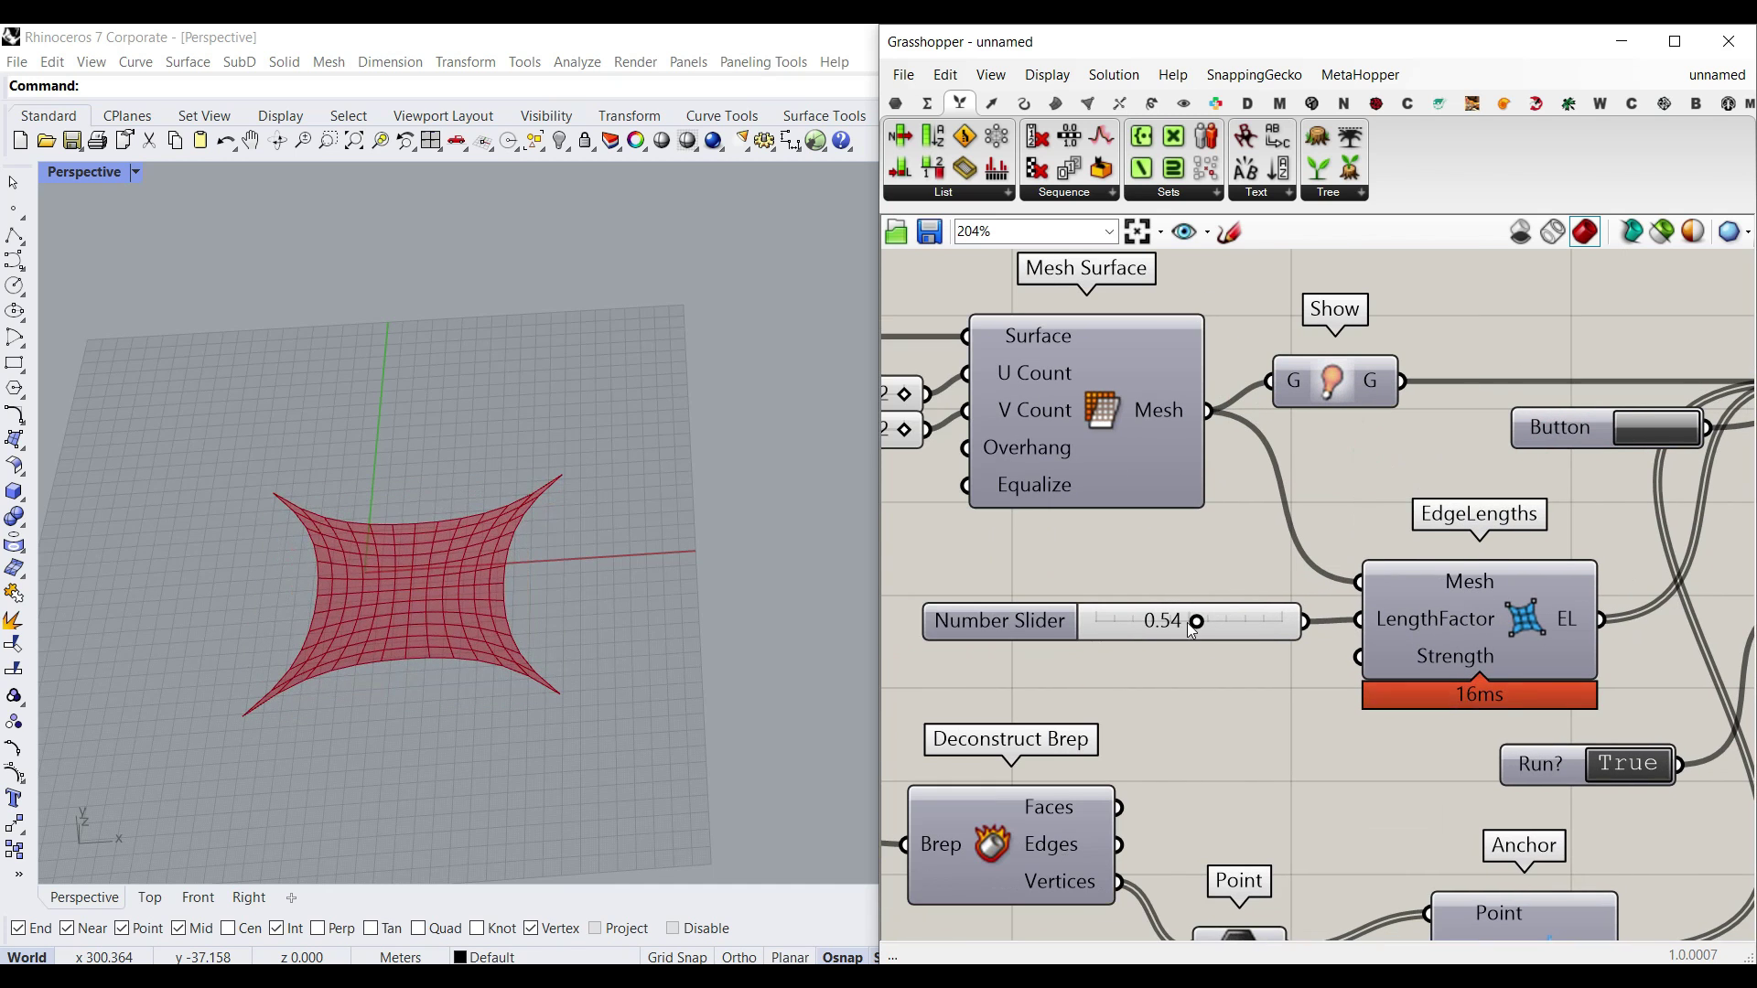
mouse_move(1199, 625)
left_mouse_down()
mouse_move(1078, 627)
mouse_move(1299, 616)
mouse_move(1188, 620)
left_mouse_up()
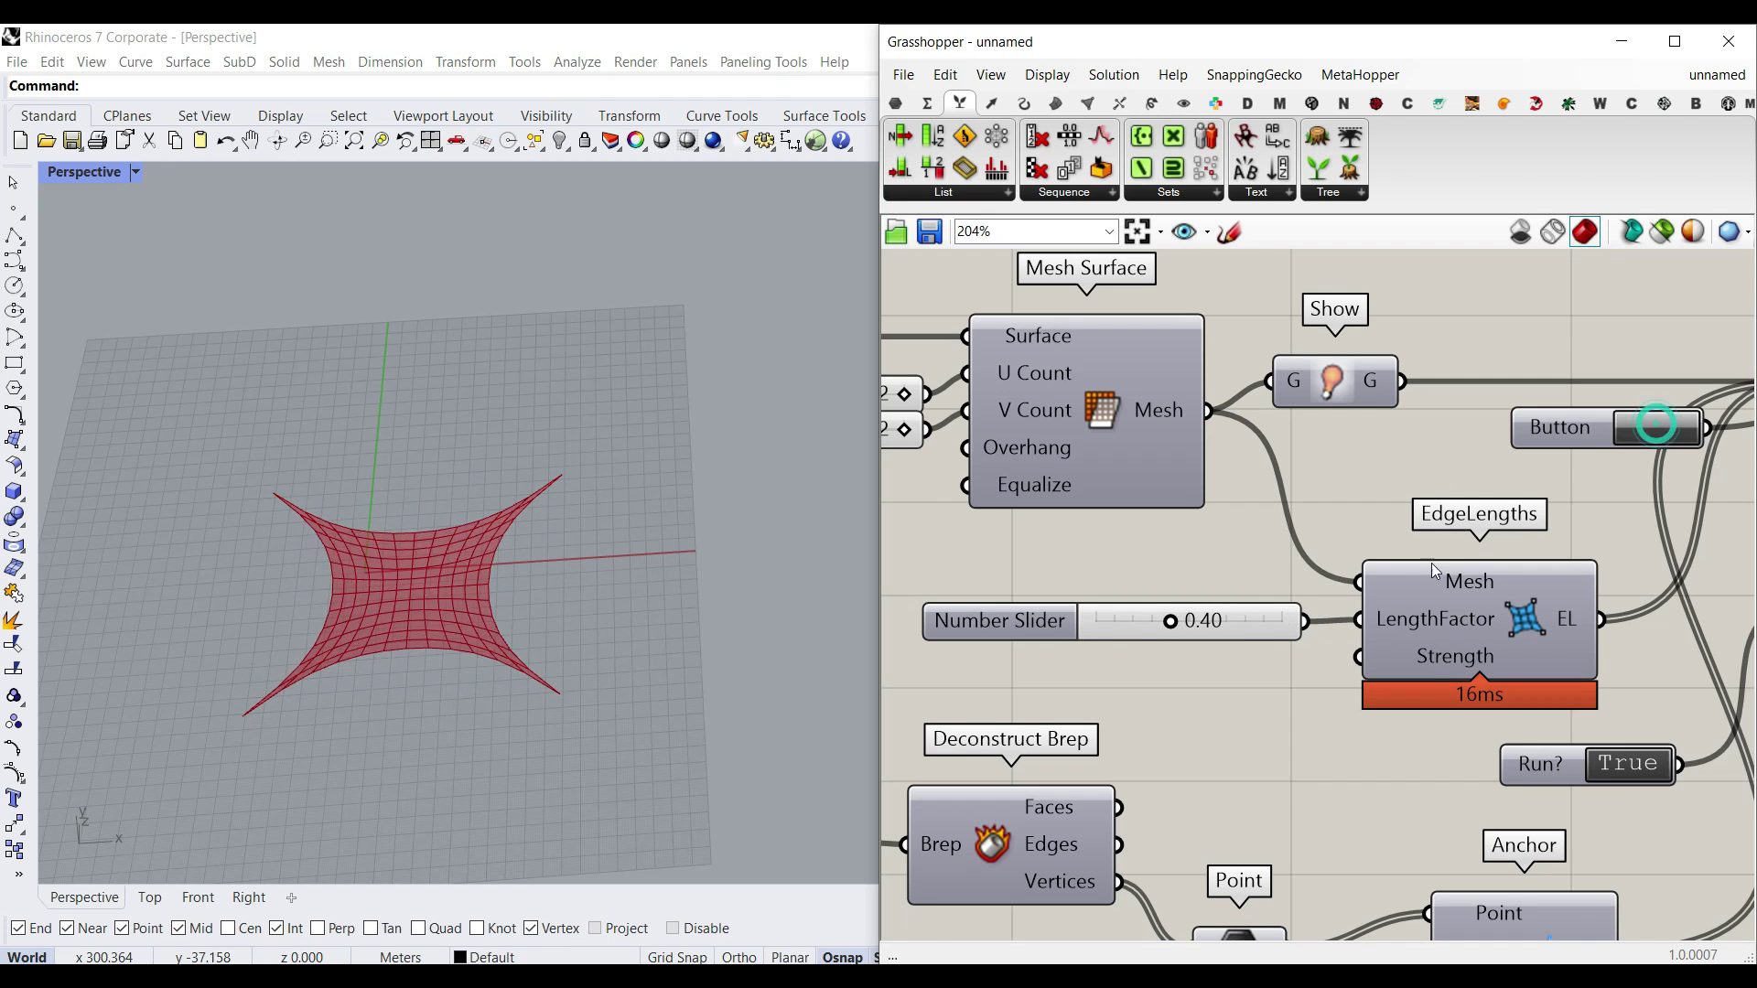
scroll(1172, 362, "down", 2)
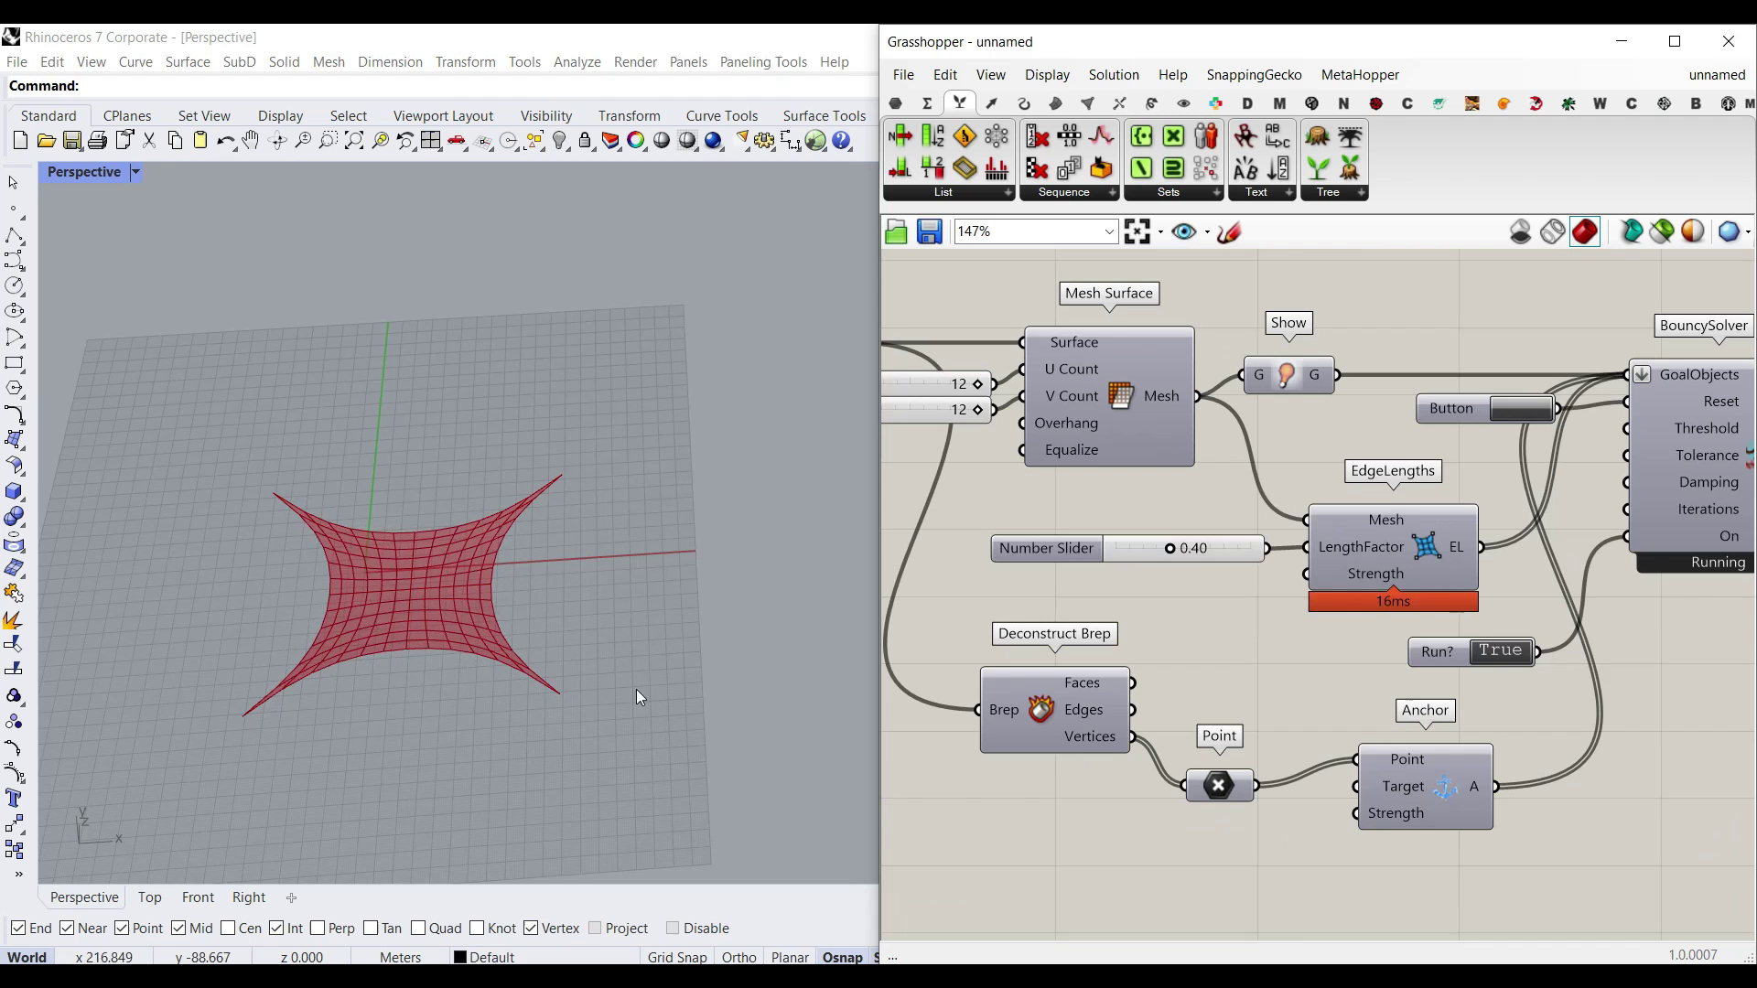
right_click_drag(640, 699, 569, 602)
Turn the previews of the Surface parameter and the corner Point parameter back on
right_click_drag(924, 533, 1103, 557)
right_click(1002, 364)
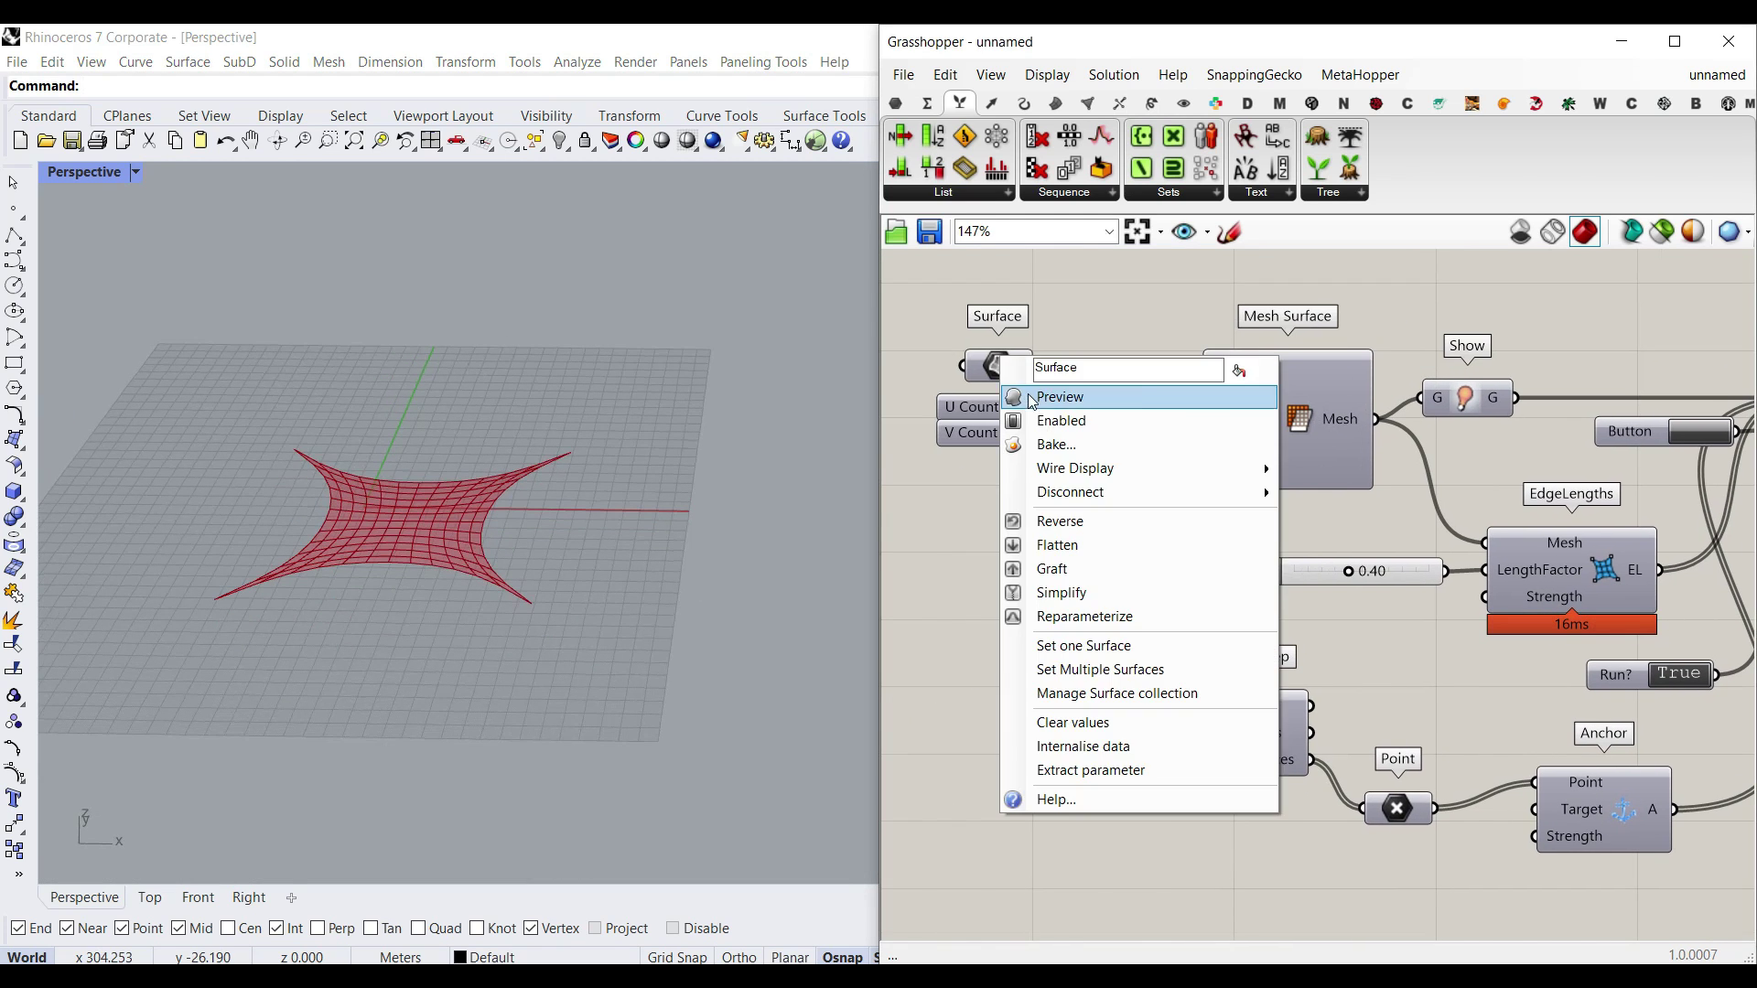
left_click(1039, 396)
scroll(1279, 654, "up", 3)
right_click(1278, 654)
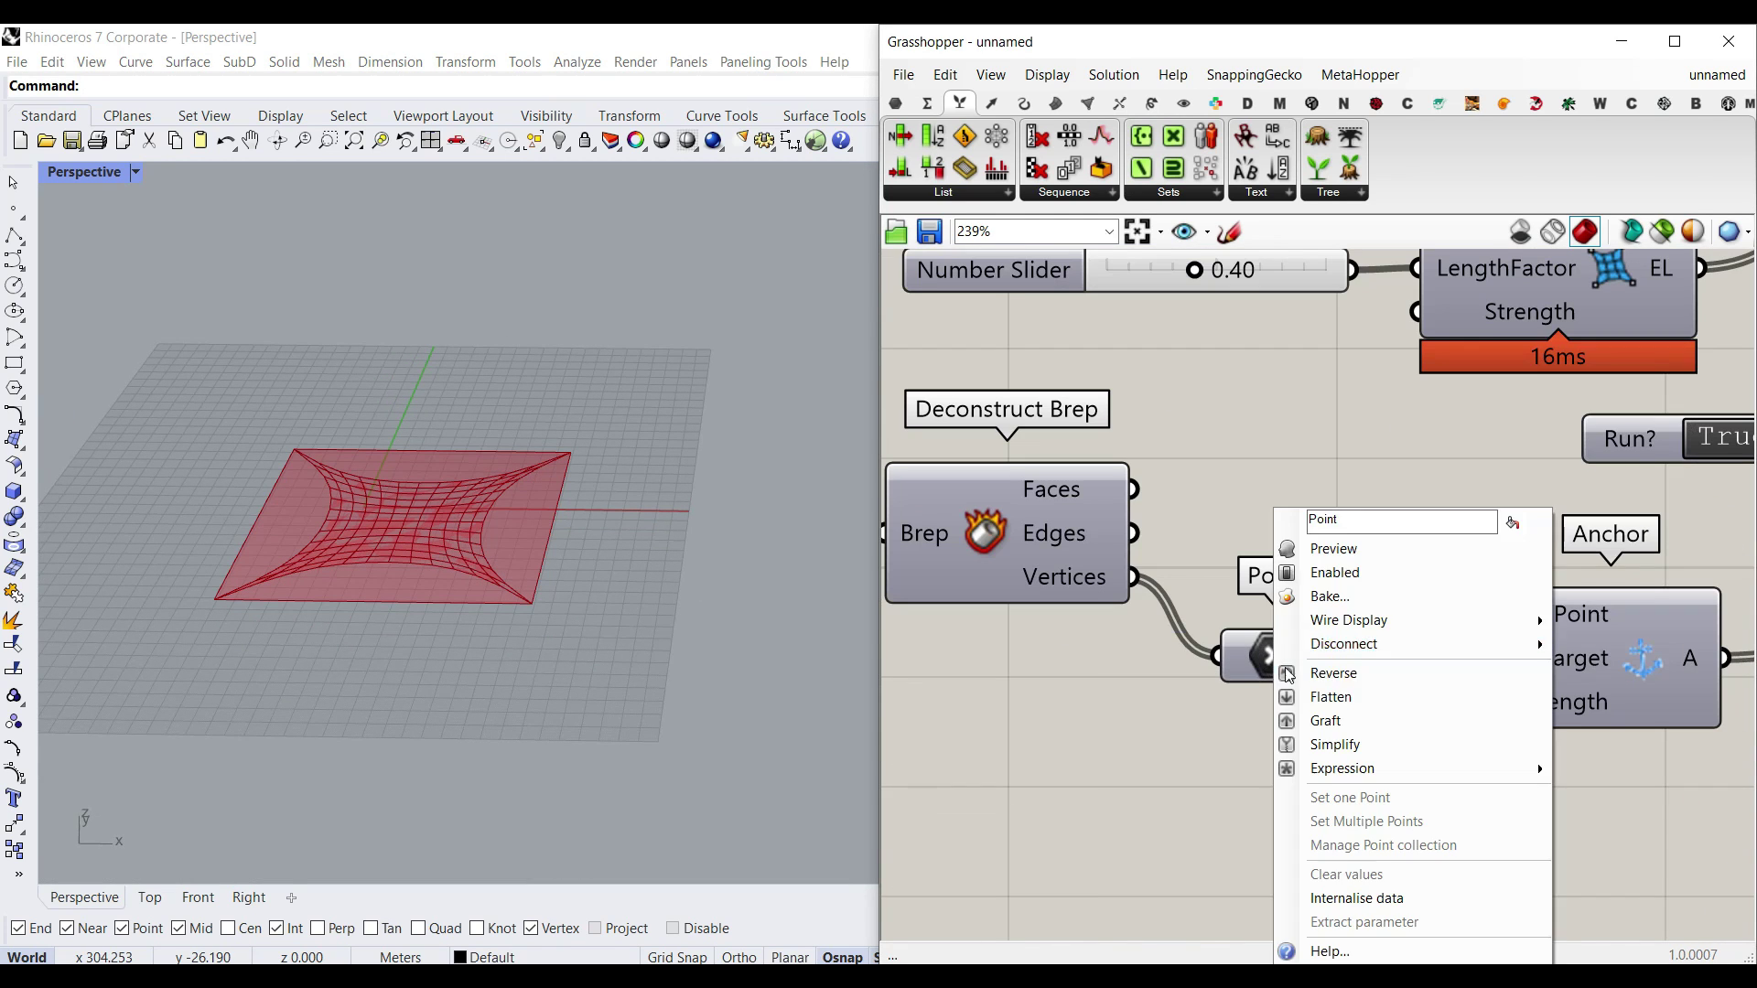
left_click(1313, 545)
left_click_drag(1273, 676, 1266, 650)
Add a Move component, feed the corner Points into its Geometry, and connect the moved geometry to the Anchor's Target
scroll(1261, 641, "up", 4)
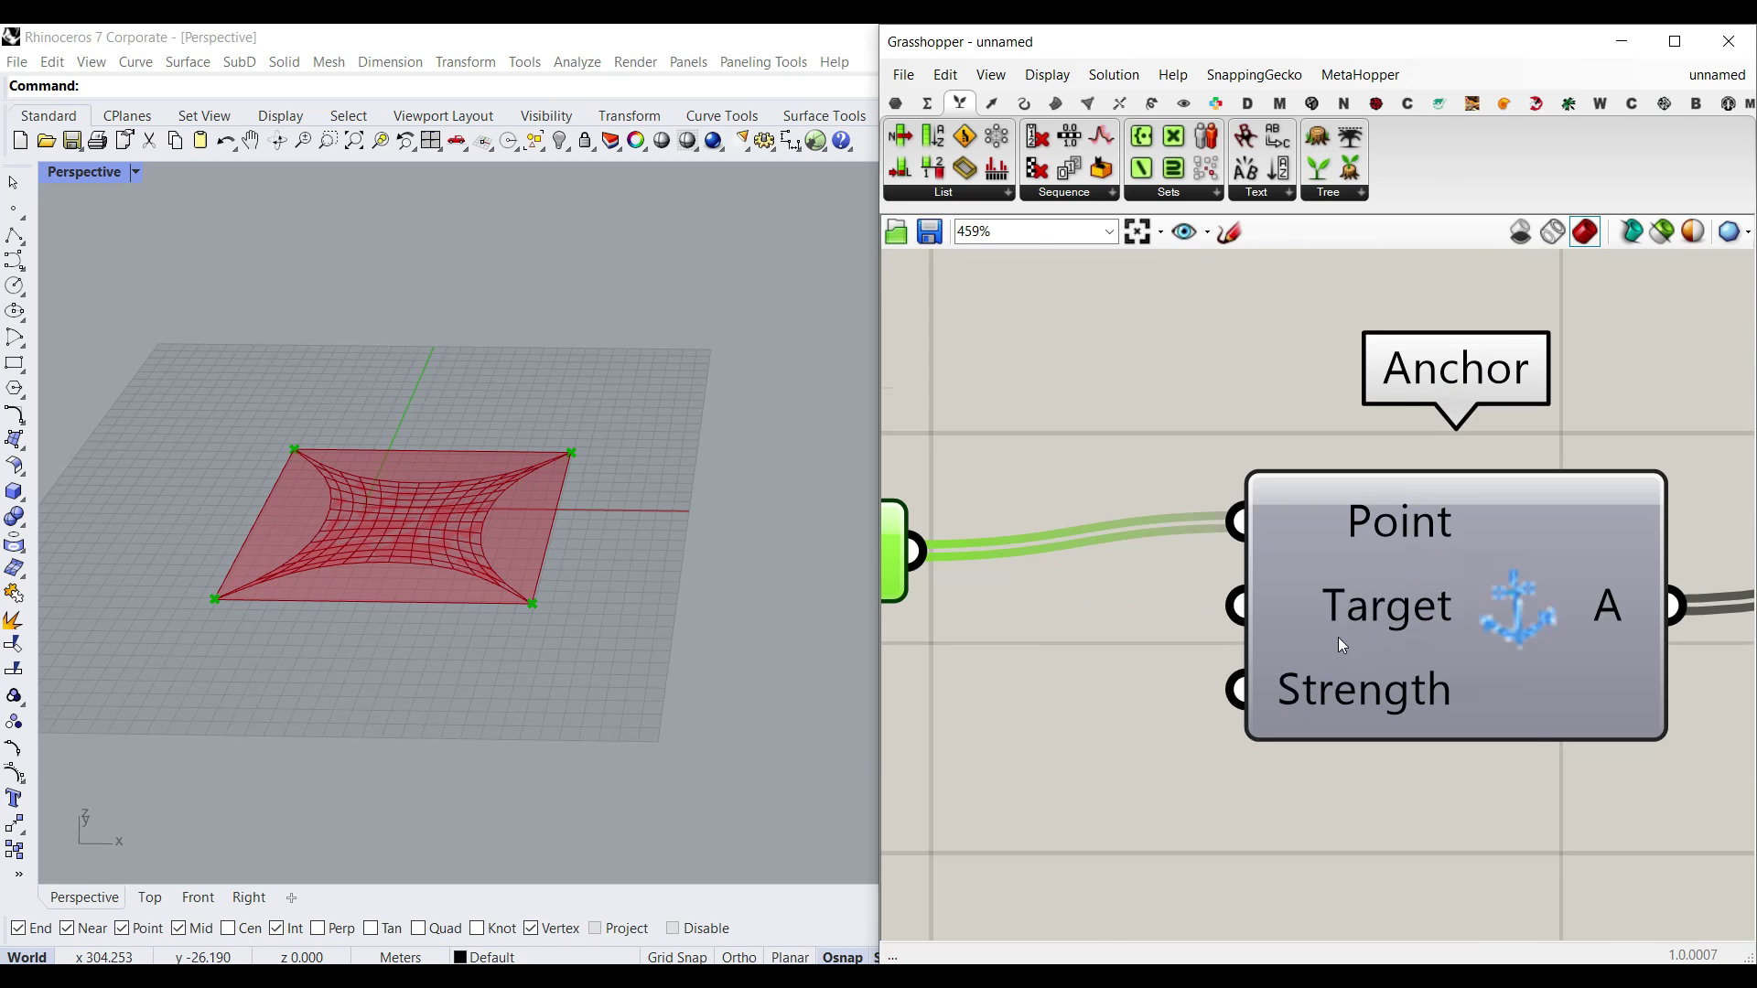
scroll(1338, 637, "down", 5)
scroll(1469, 666, "up", 3)
double_click(1277, 720)
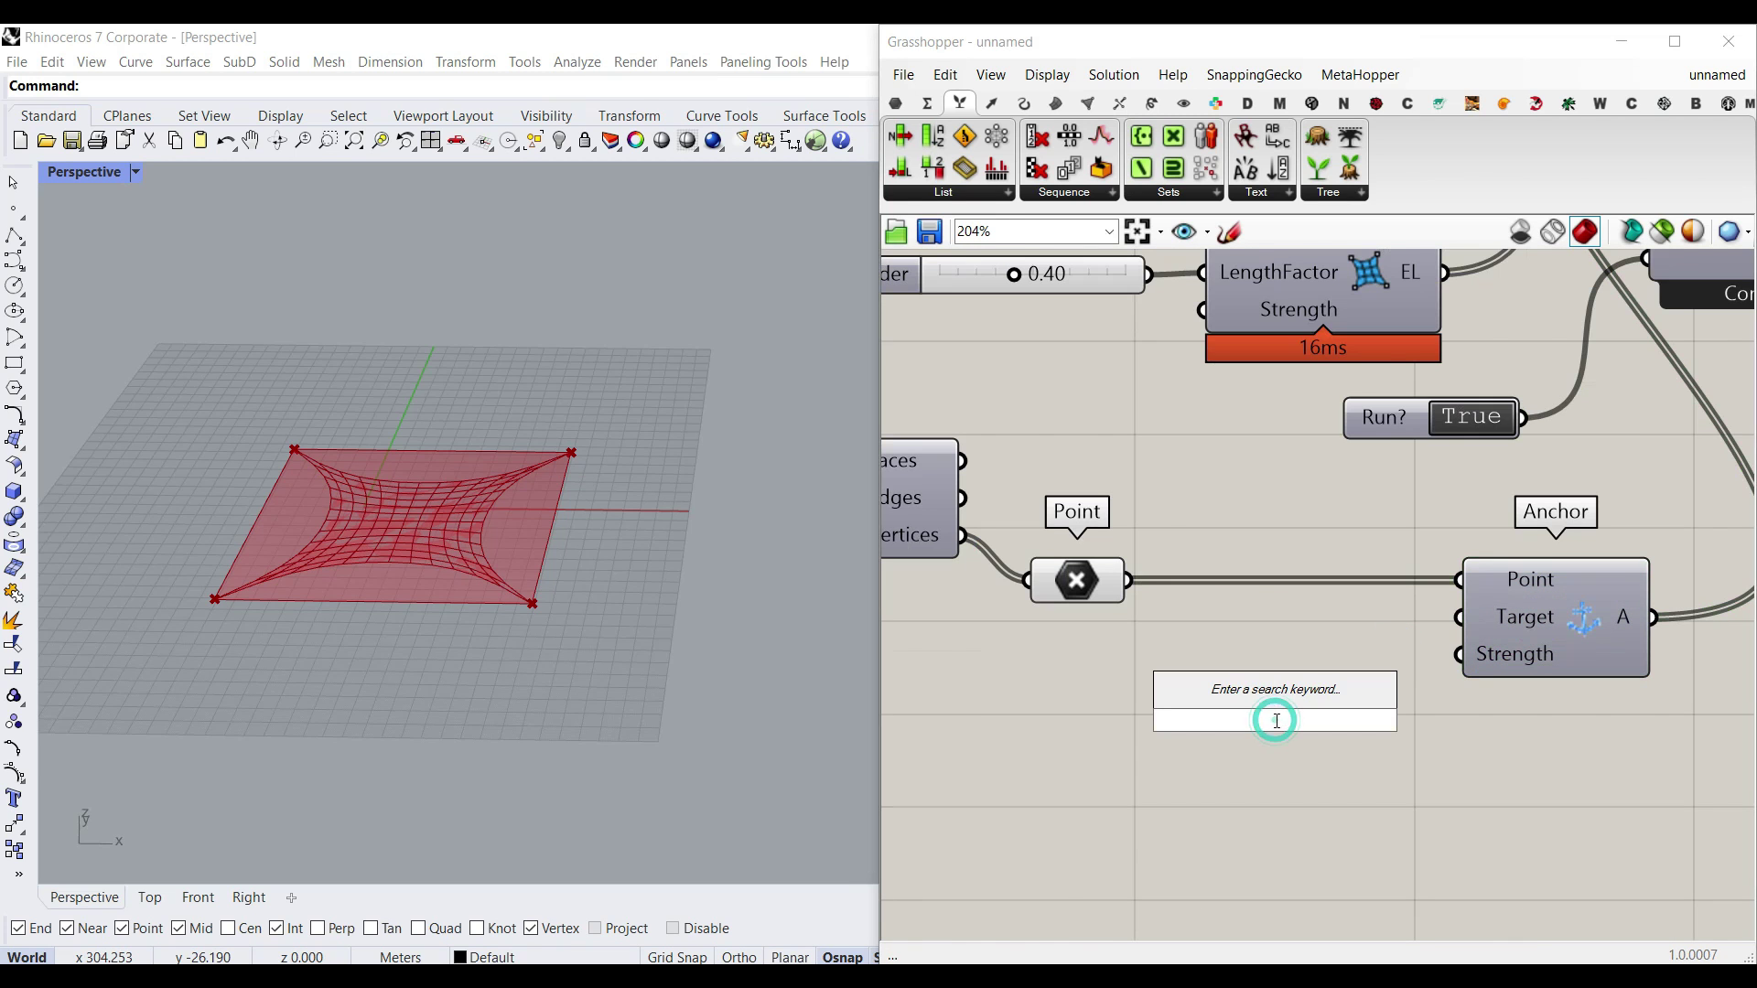
type("move")
key("Return")
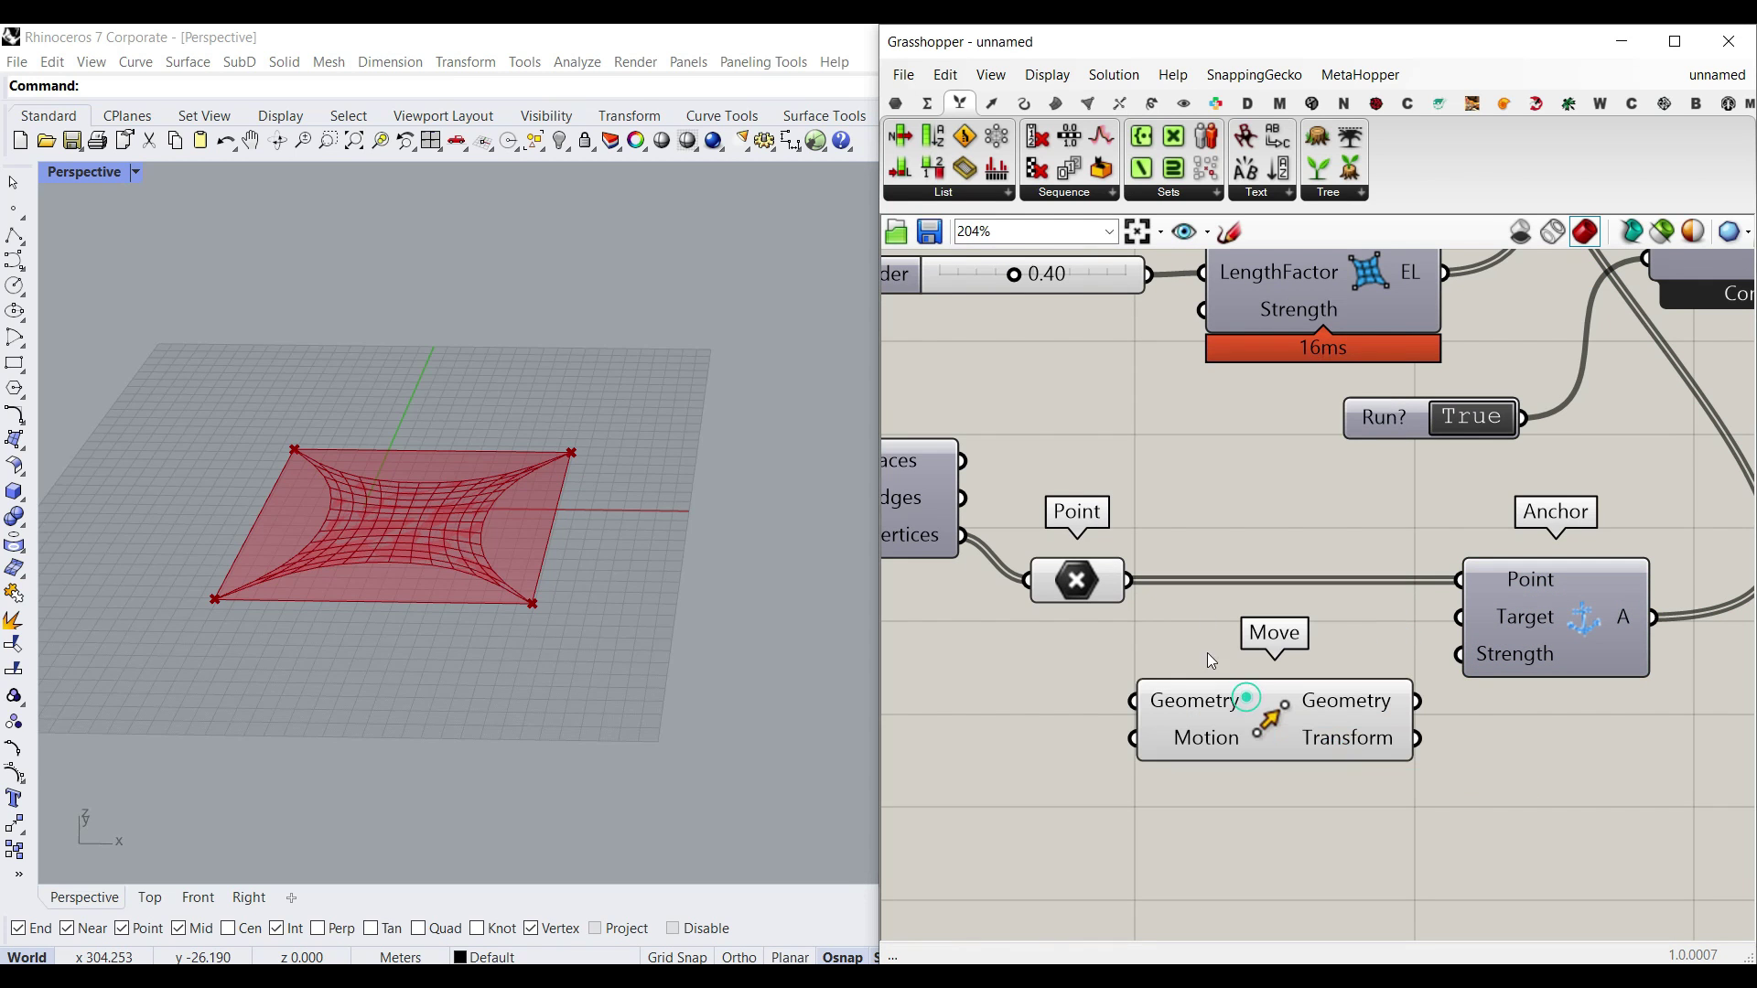
left_click(1152, 103)
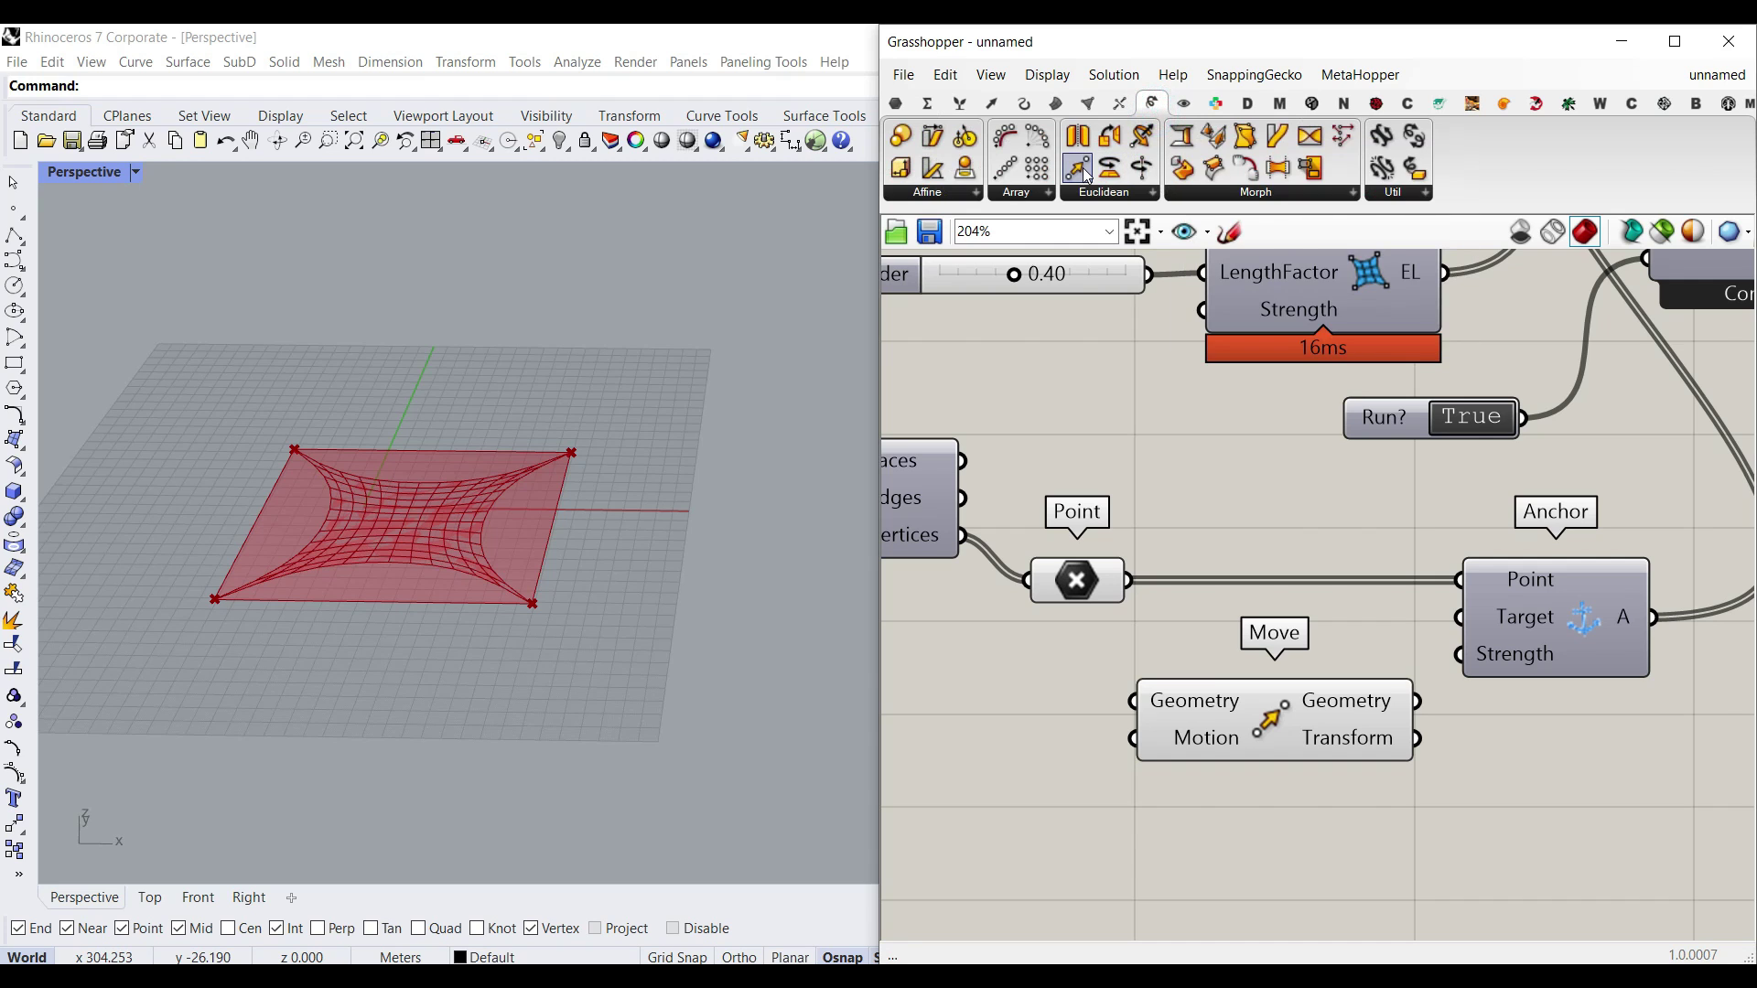
left_click_drag(1128, 586, 1135, 701)
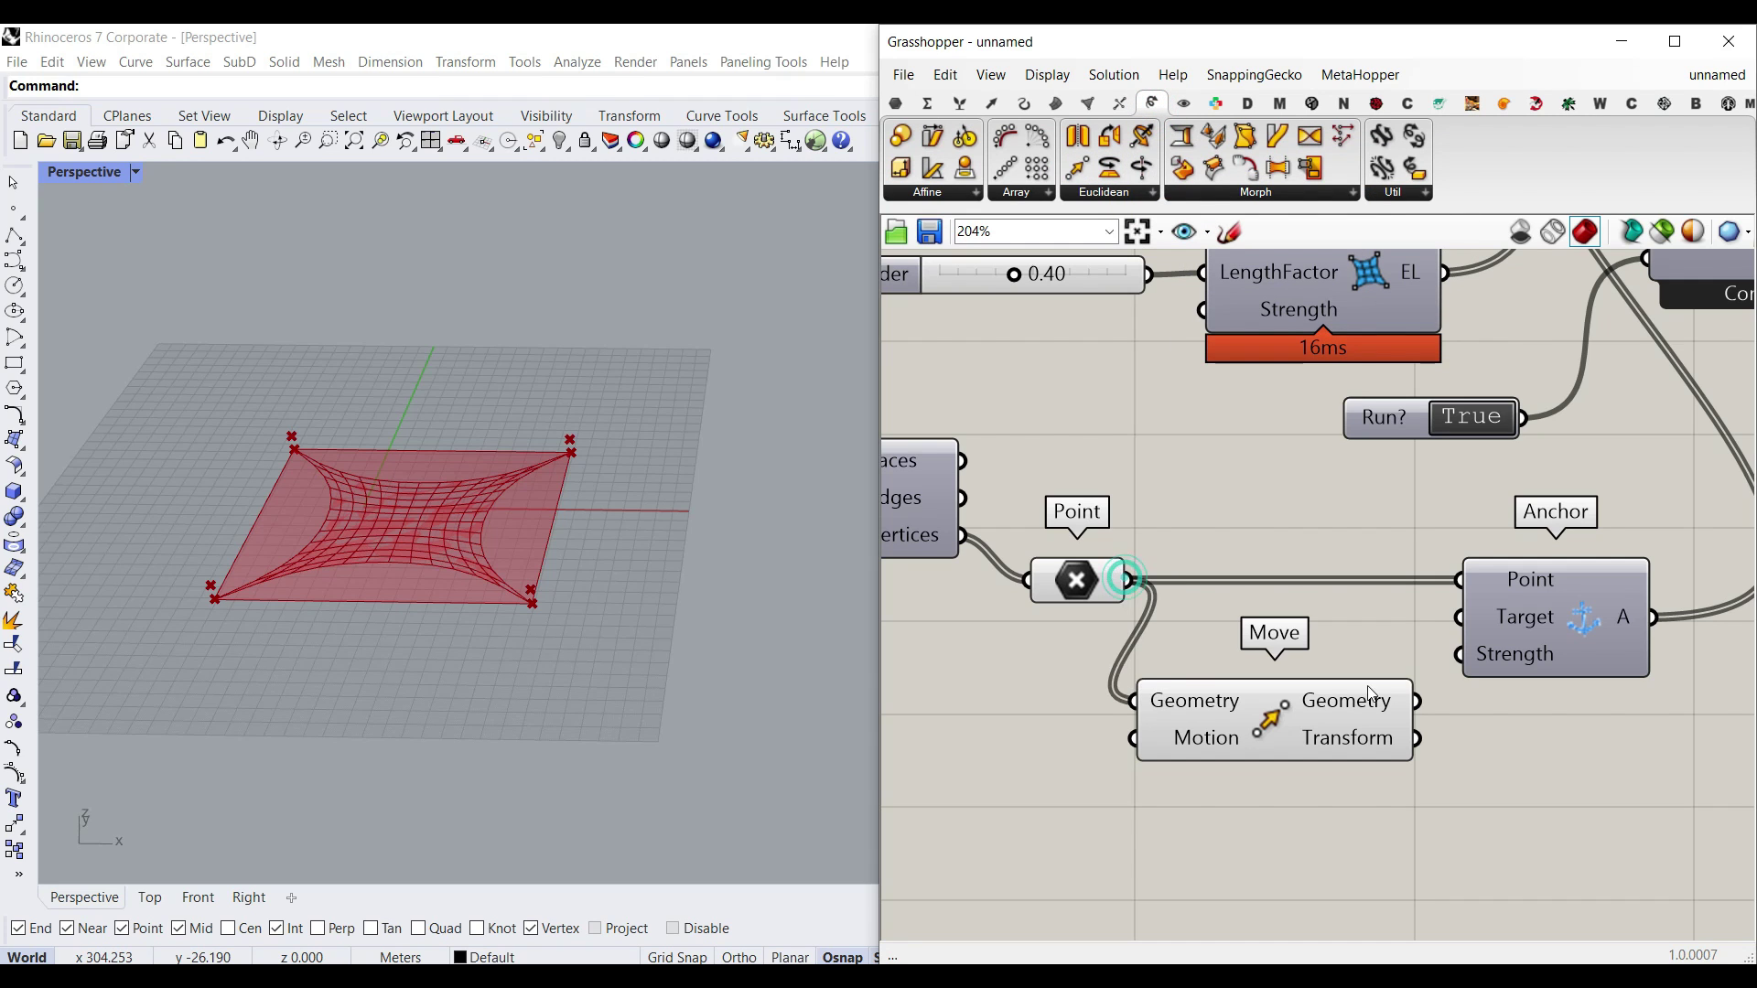
left_click_drag(1413, 703, 1460, 618)
Add a Unit Z vector component and connect it to the Move component's Motion input
right_click_drag(1070, 728, 1171, 721)
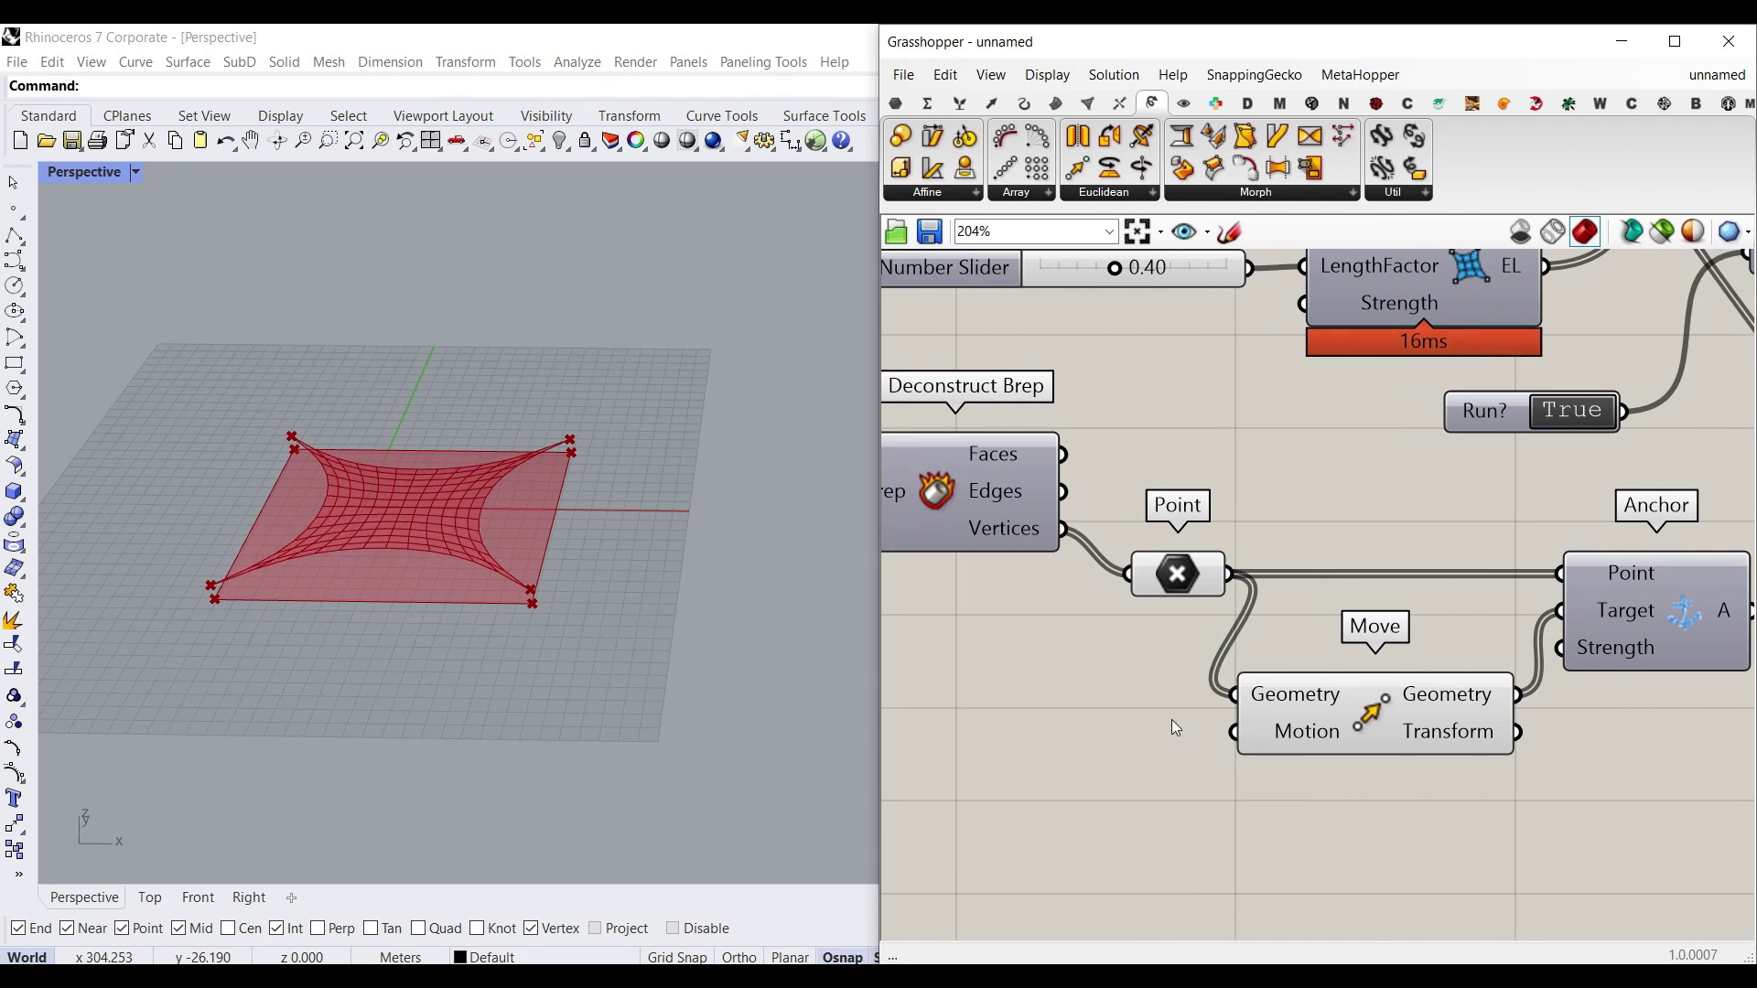
right_click_drag(1055, 739, 1245, 765)
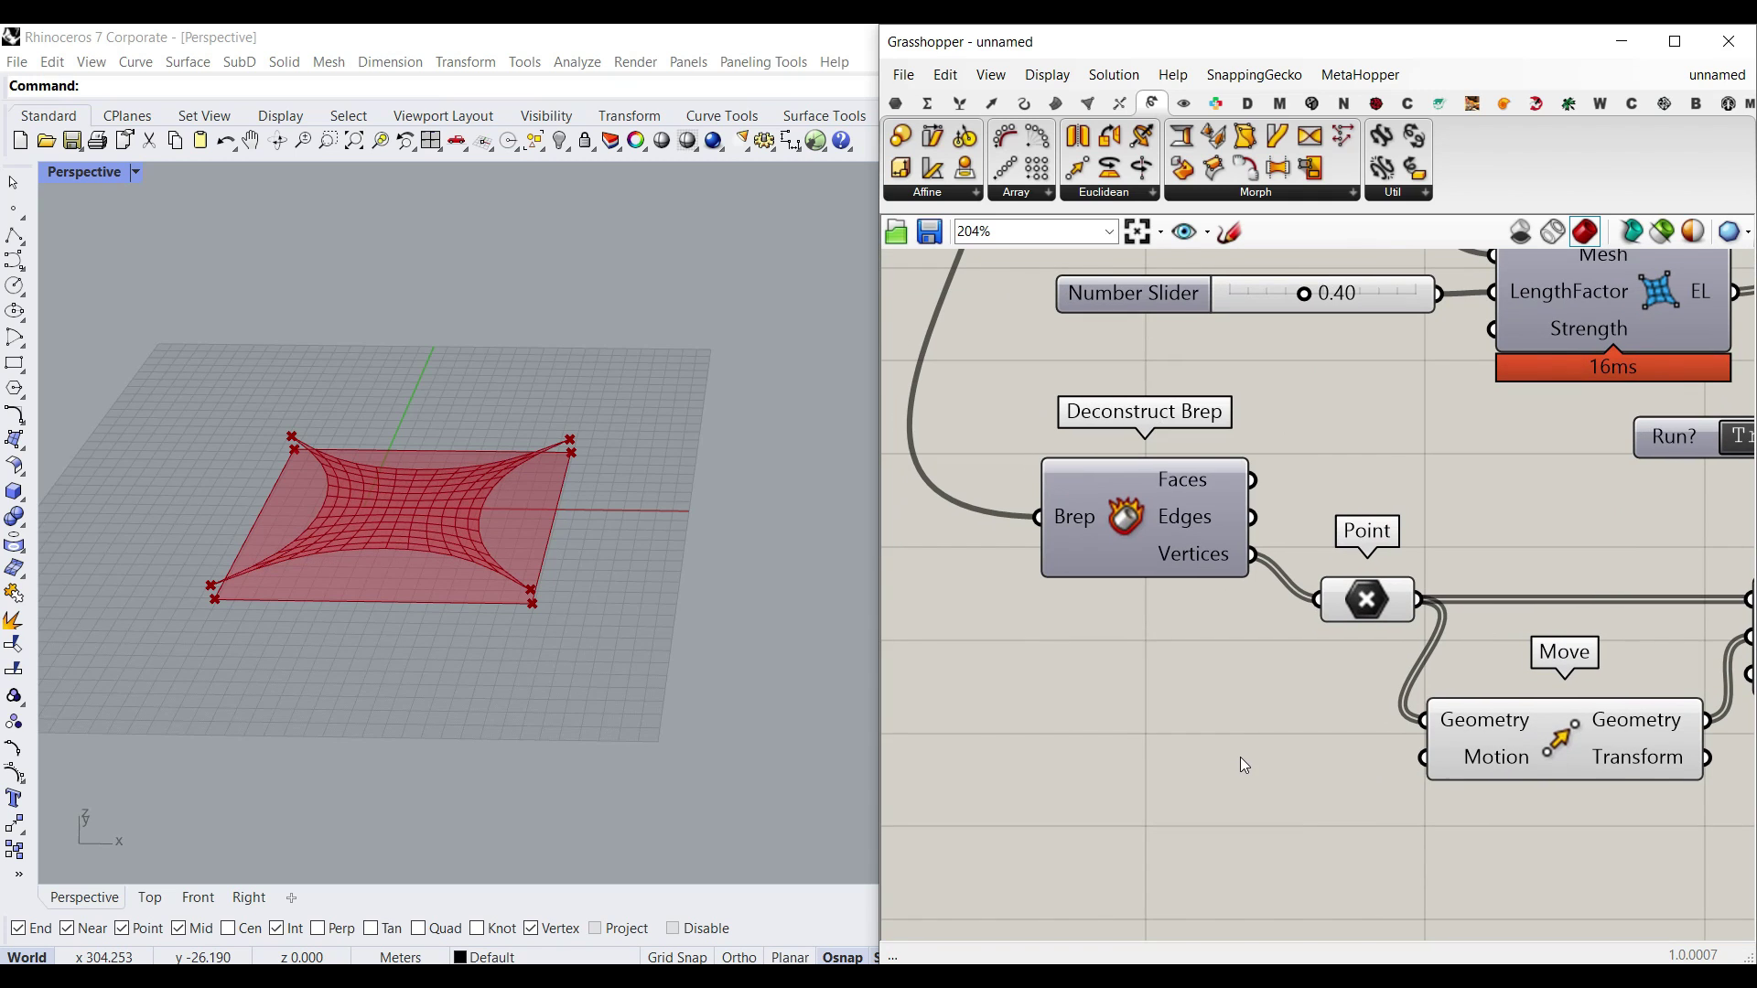
double_click(1241, 757)
type("z")
left_click(1188, 701)
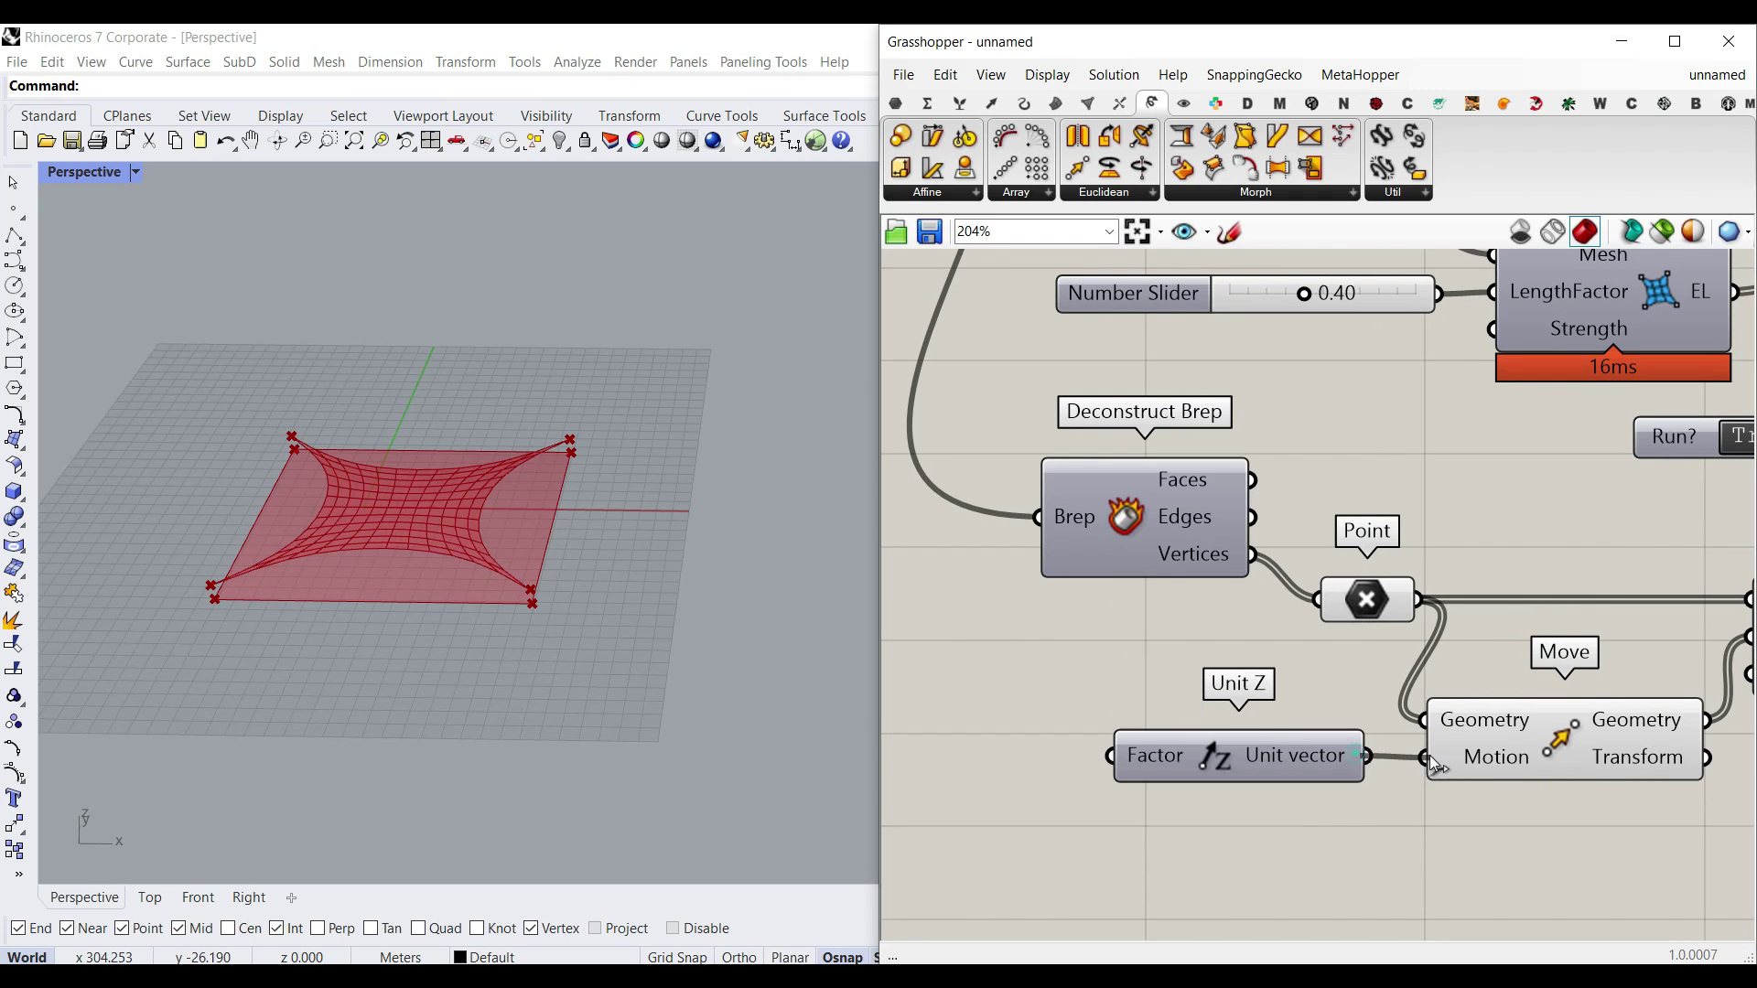
right_click_drag(1226, 739, 1407, 755)
left_click(1390, 767)
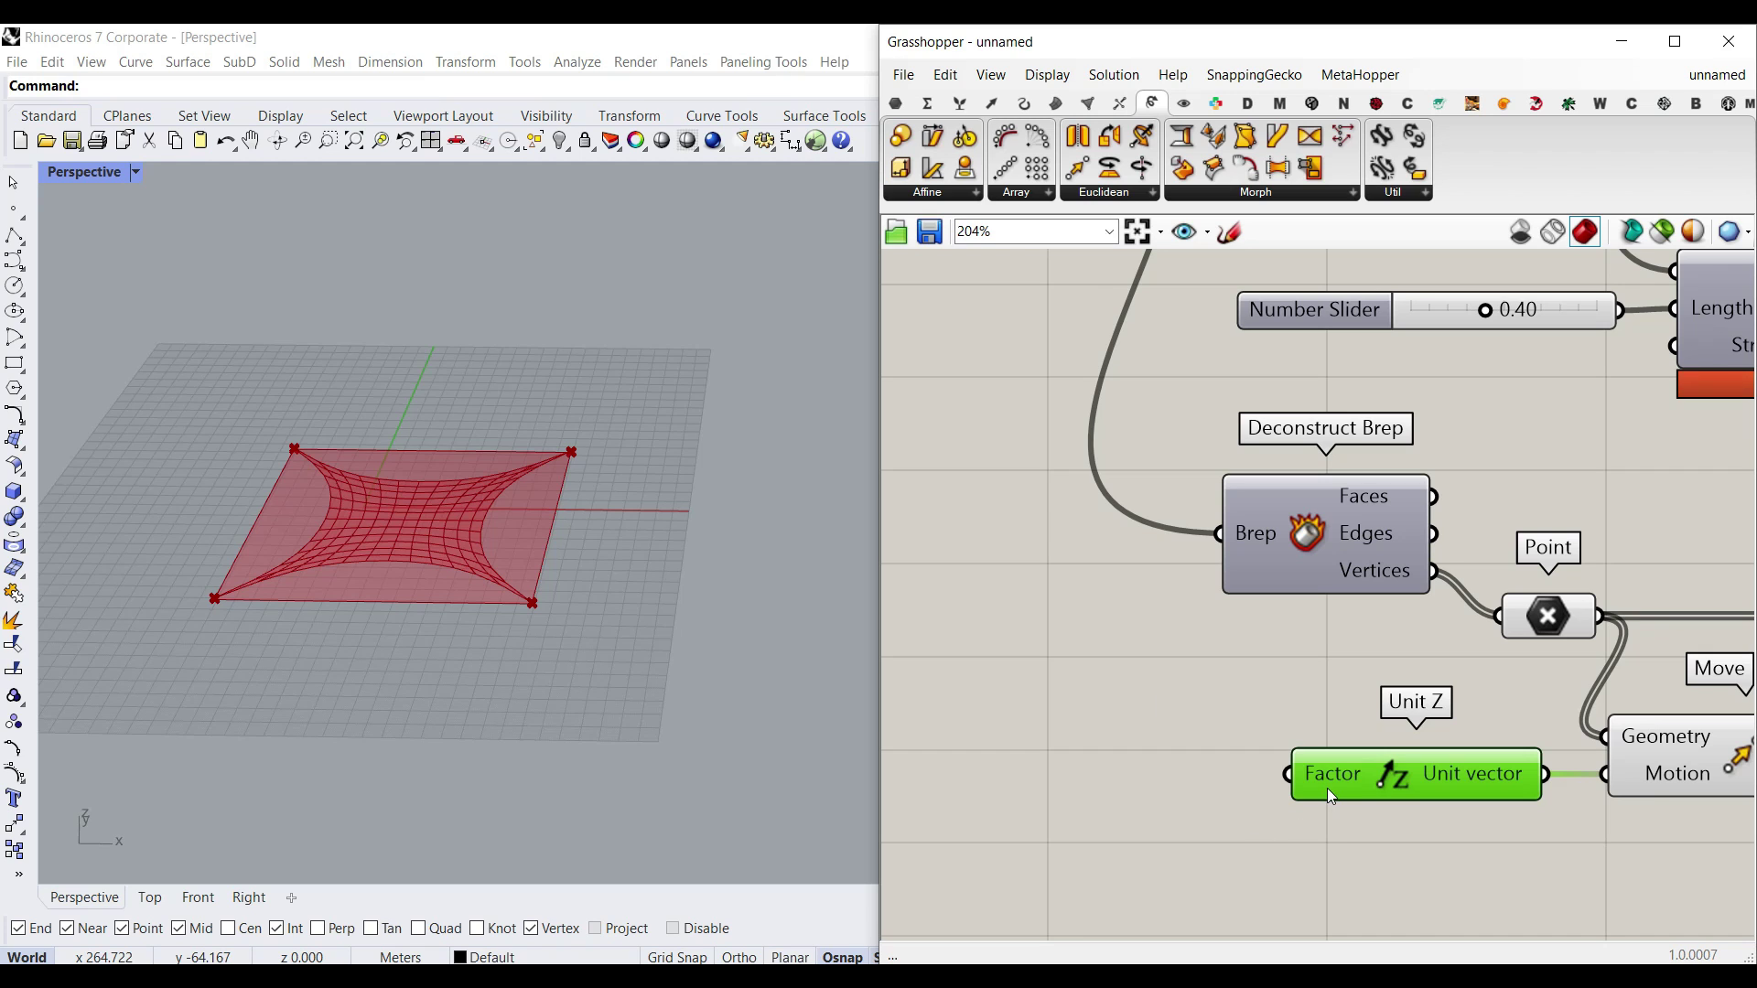
Add a Gene Pool with 4 genes and a maximum of 30, and connect it to Unit Z's Factor
left_click(895, 104)
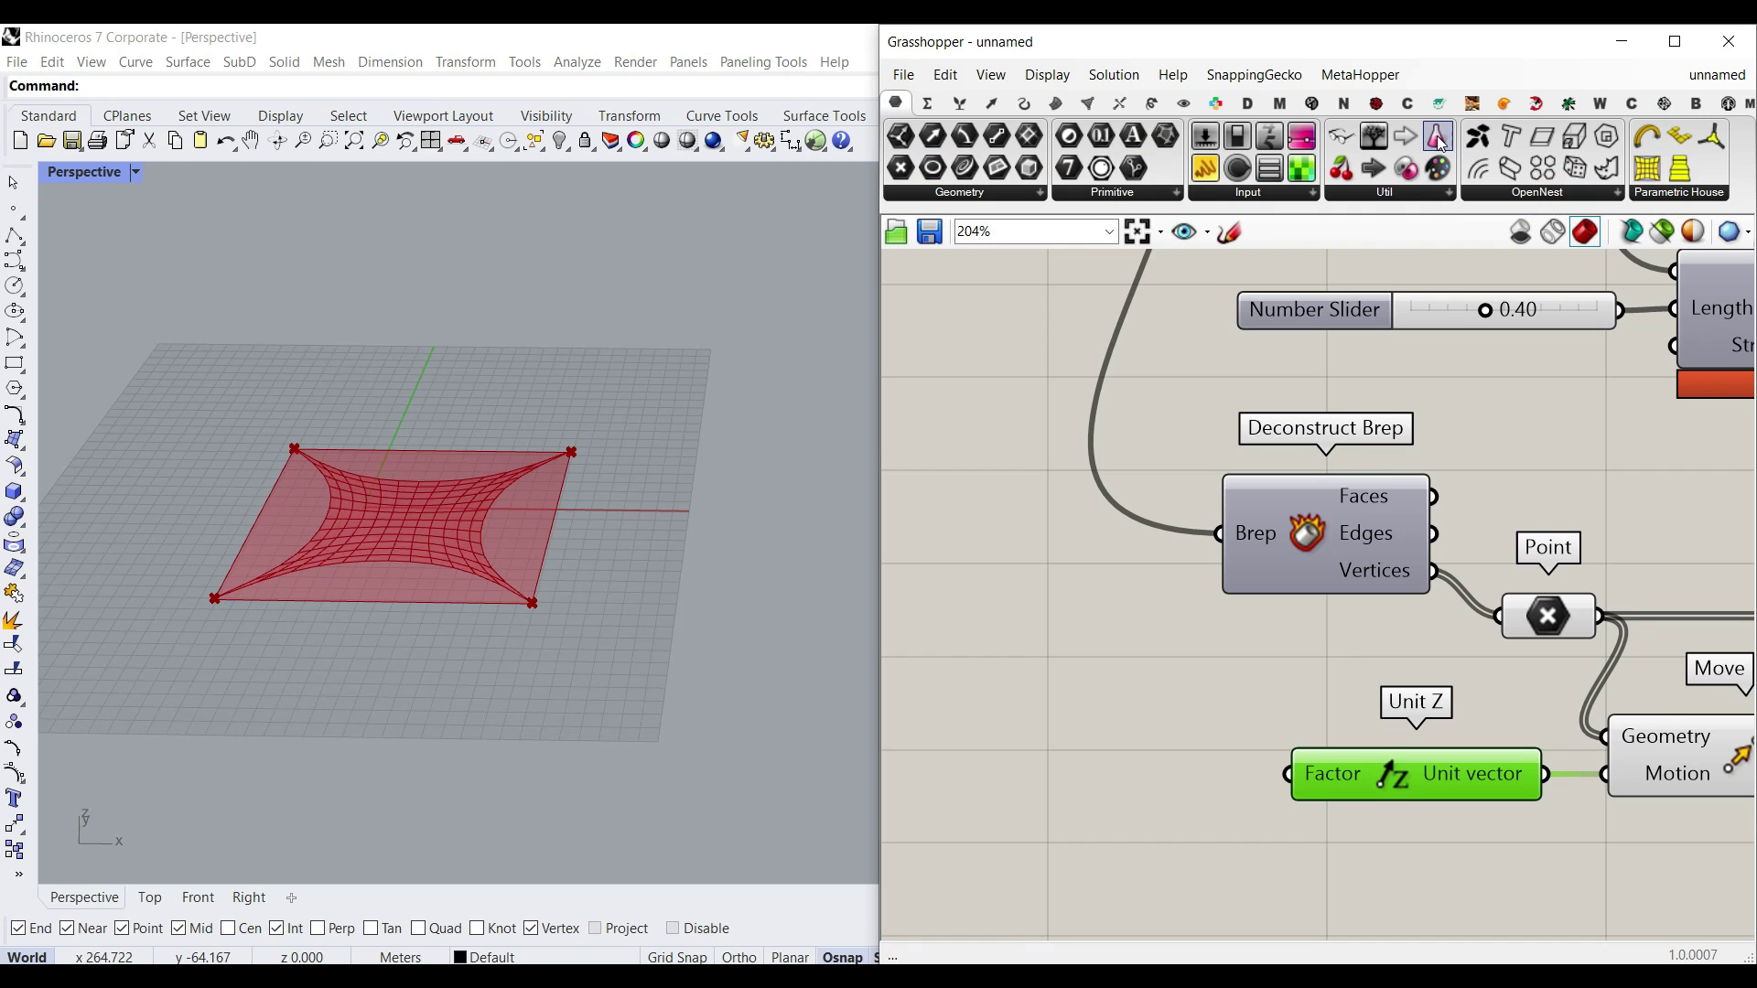
left_click_drag(1256, 659, 1217, 778)
scroll(1248, 707, "up", 2)
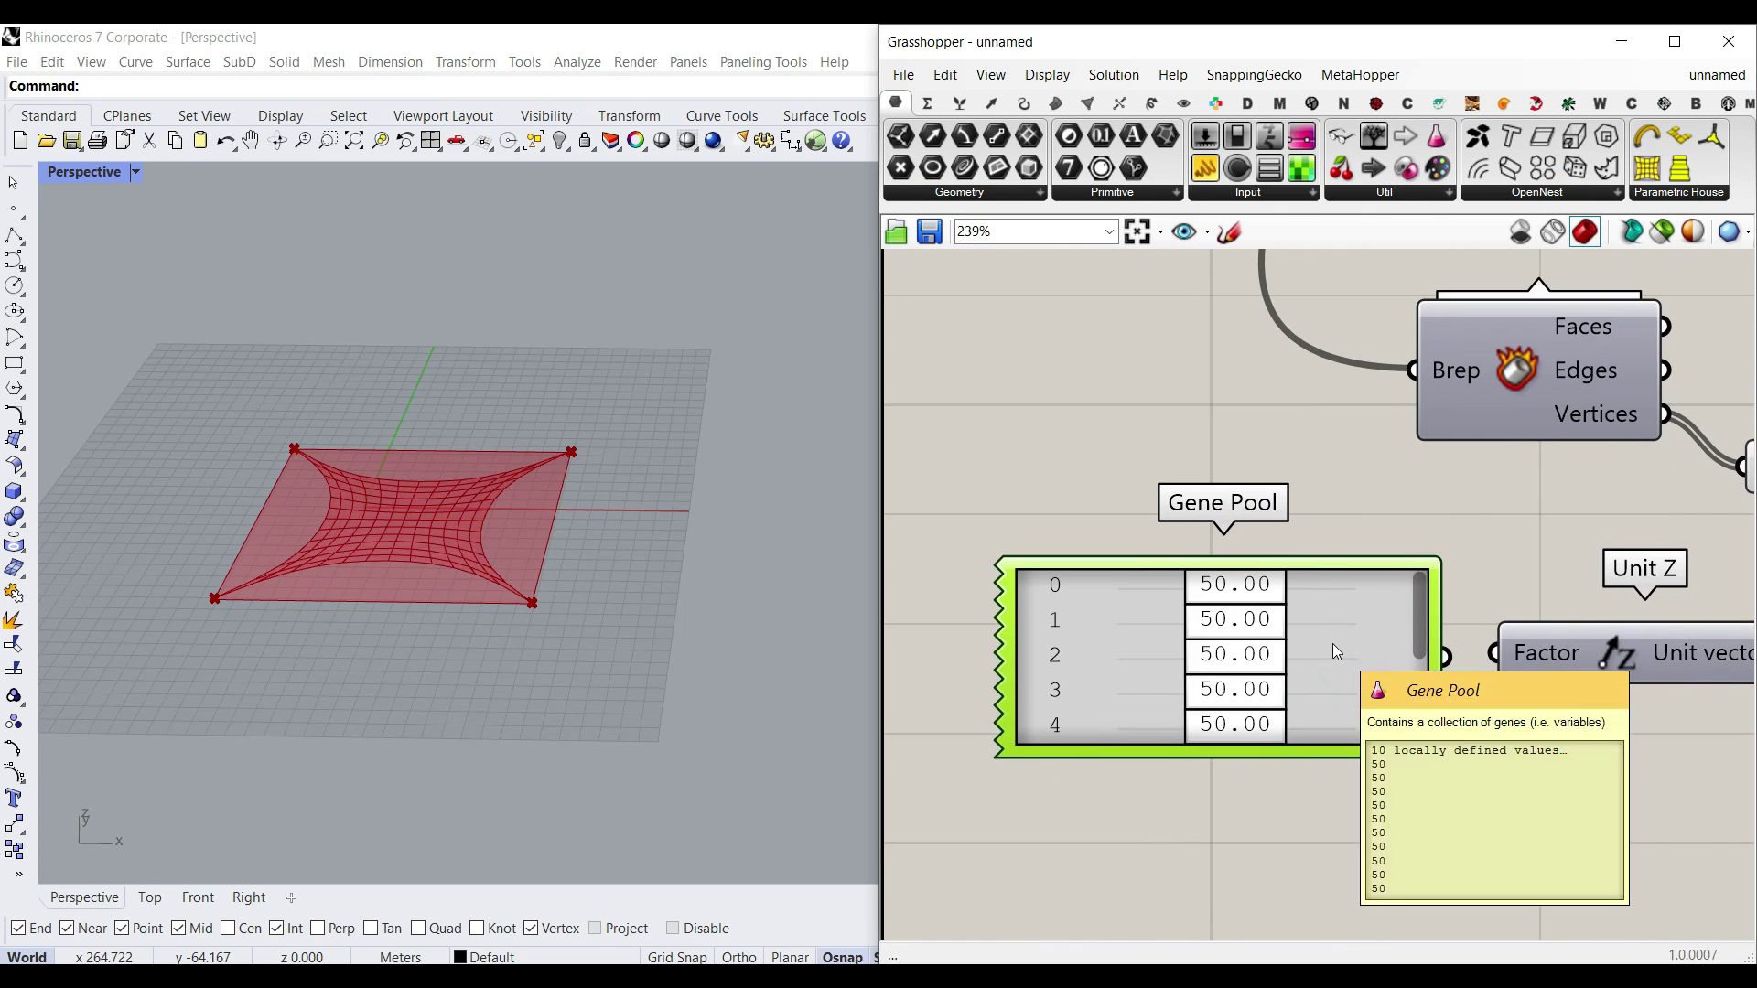
double_click(1332, 611)
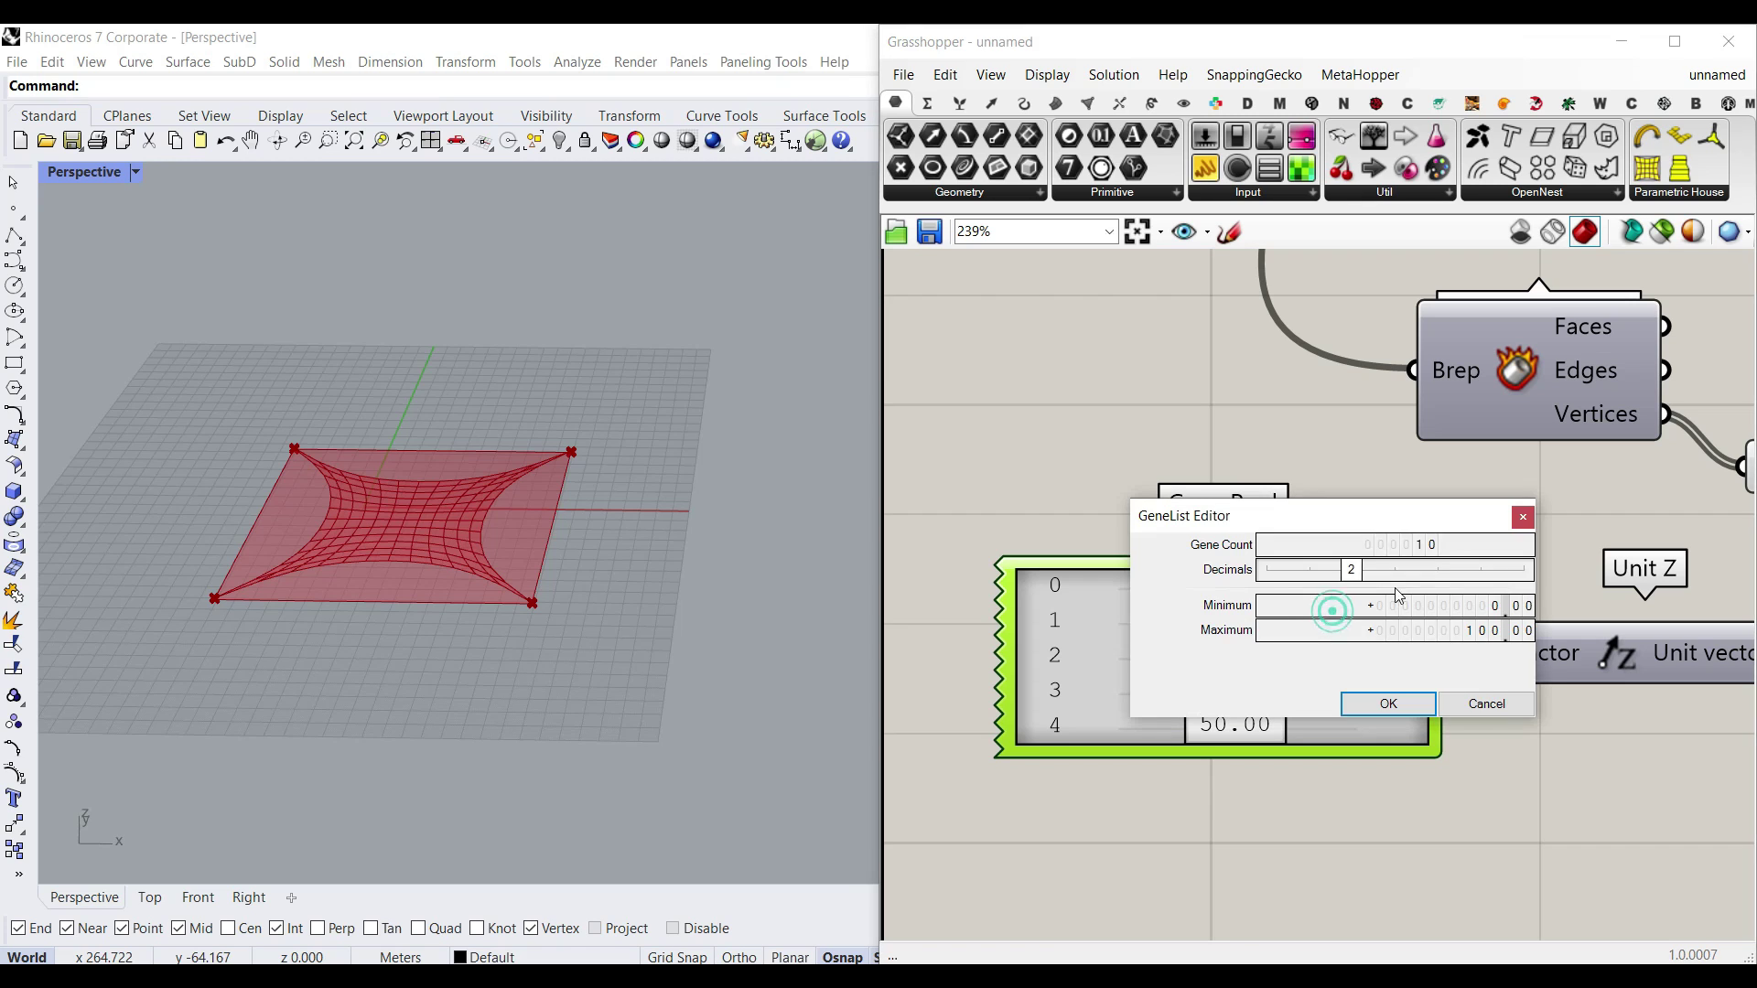
double_click(1425, 546)
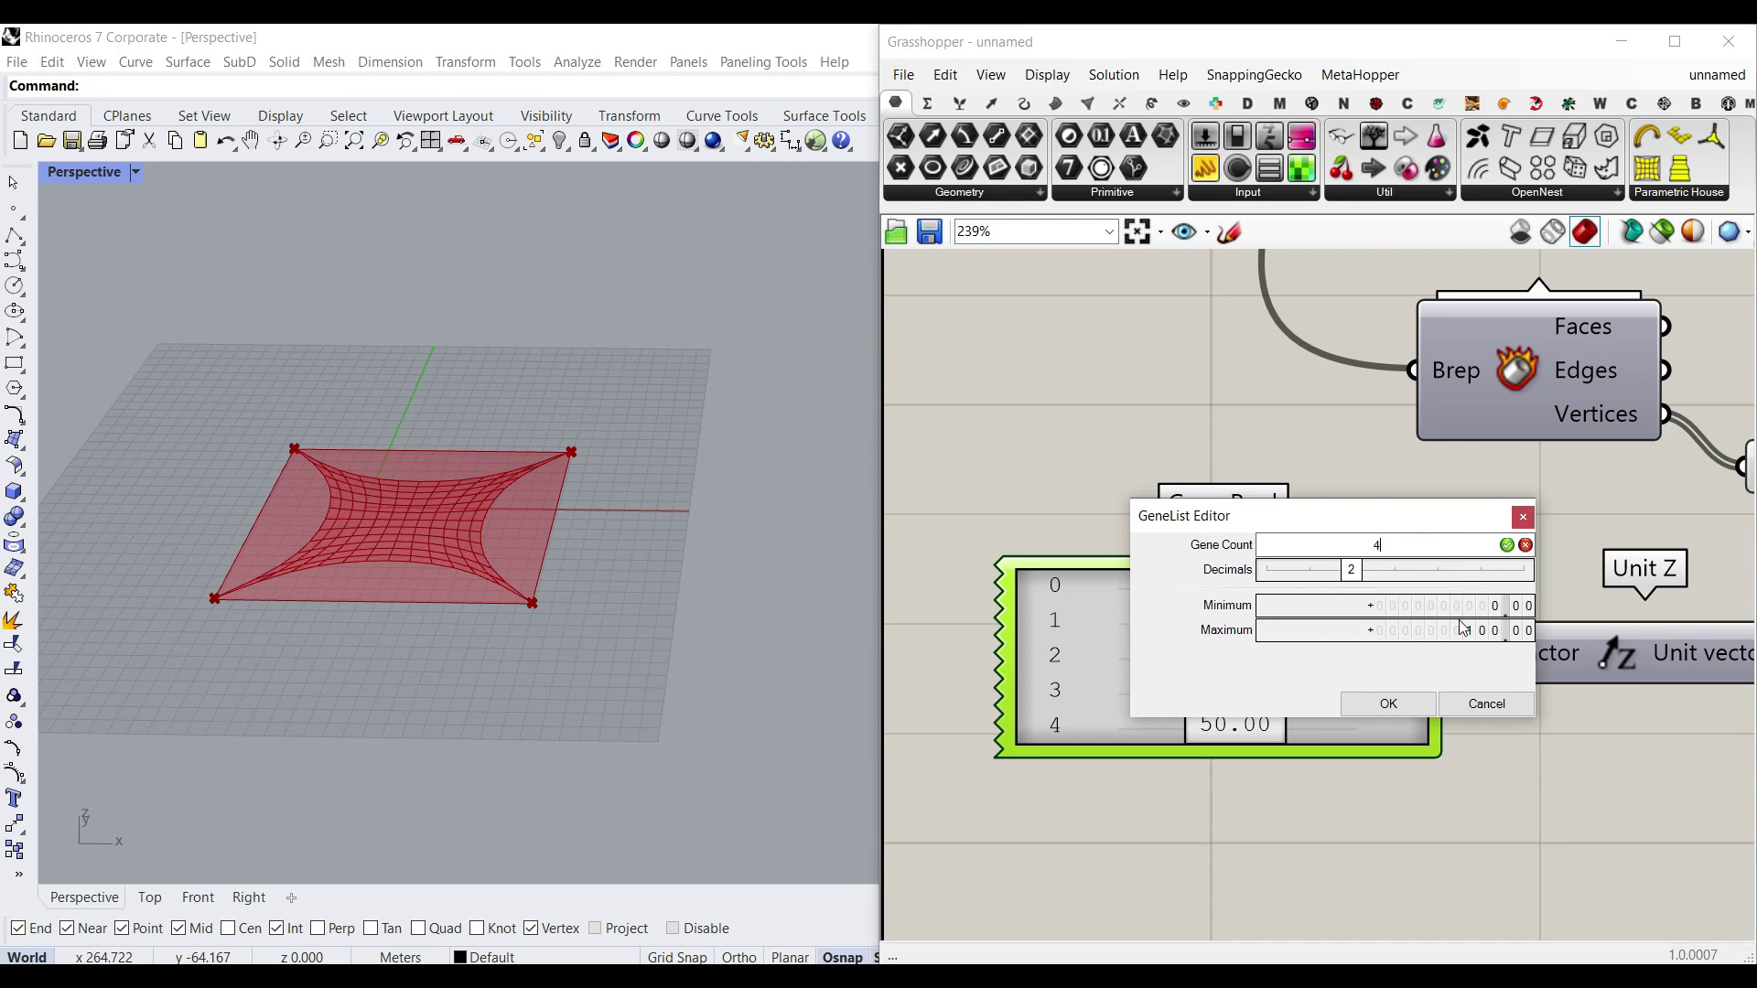
left_click(1487, 611)
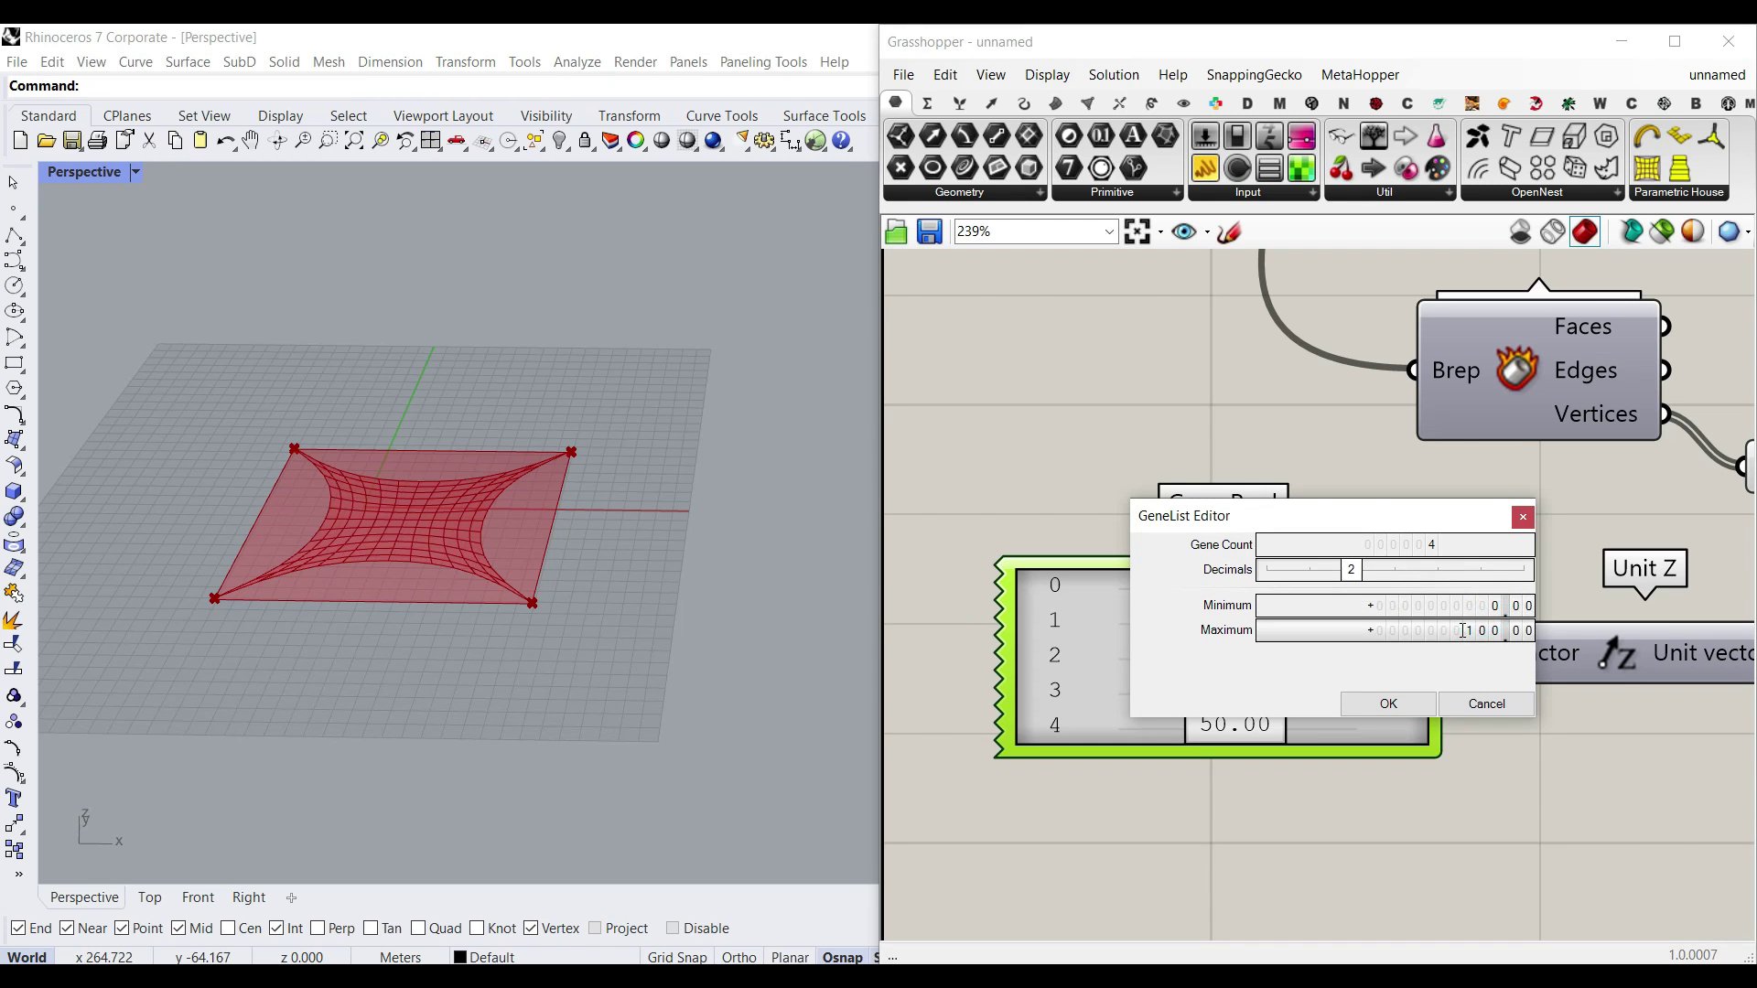
double_click(1462, 631)
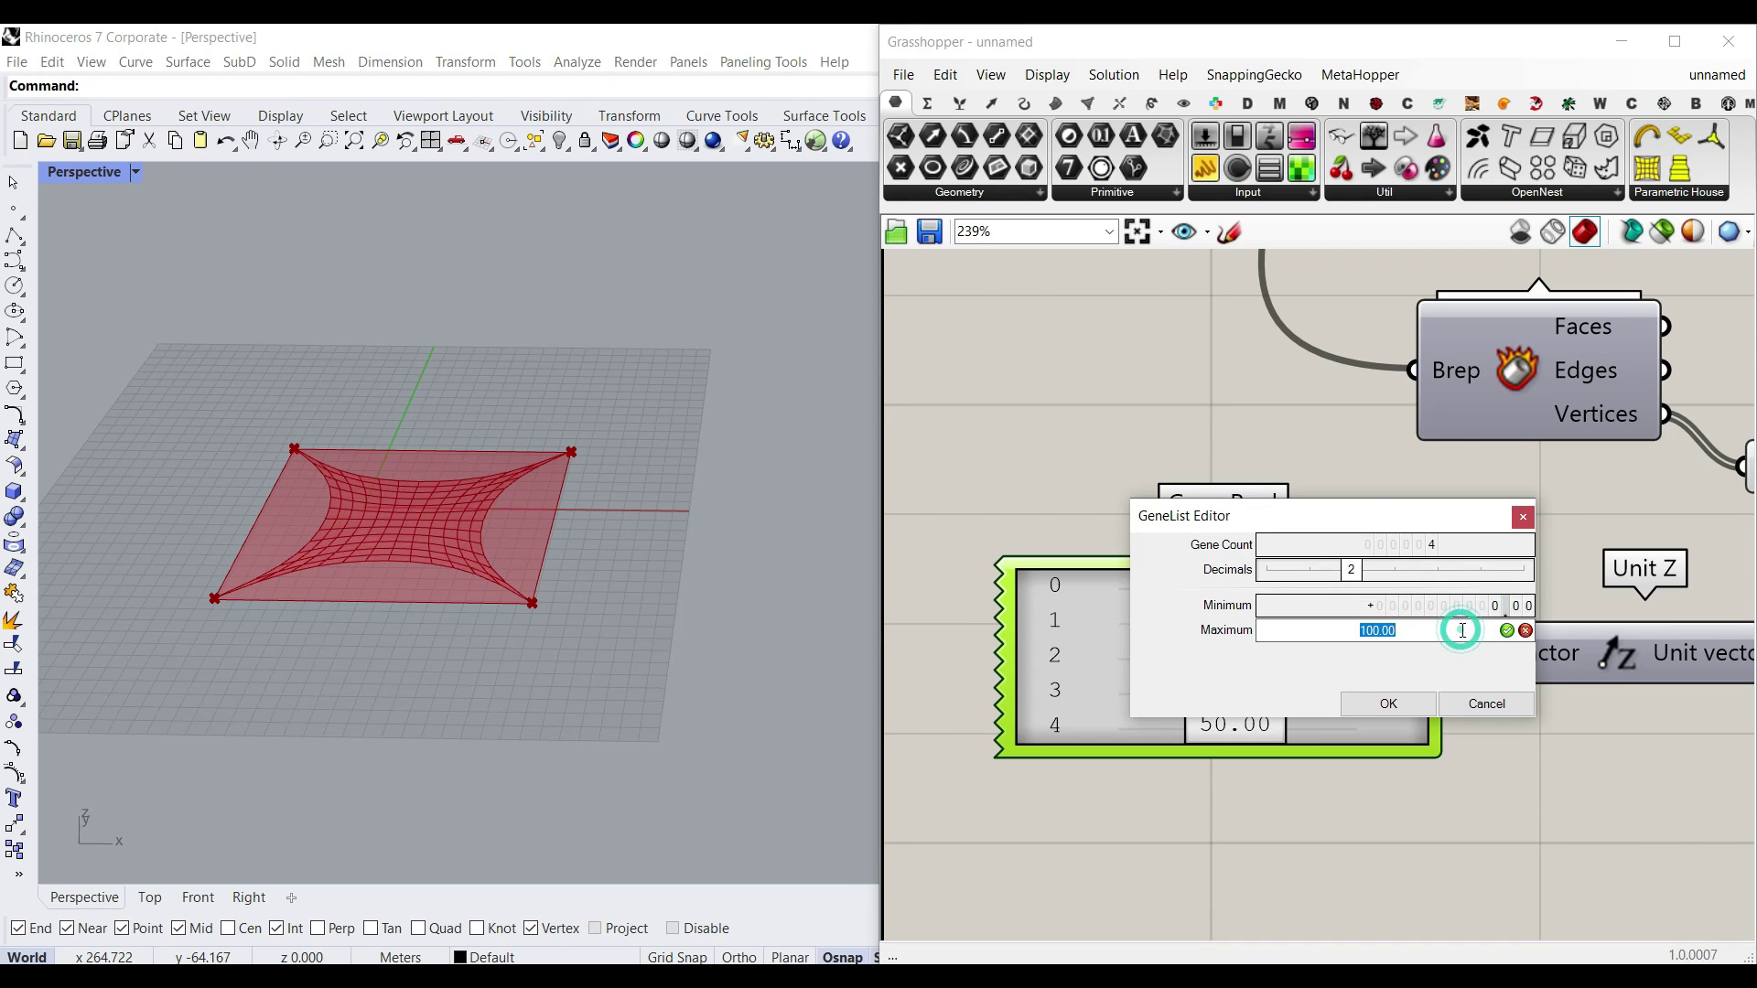
left_click(1387, 706)
left_click_drag(1452, 658, 1492, 652)
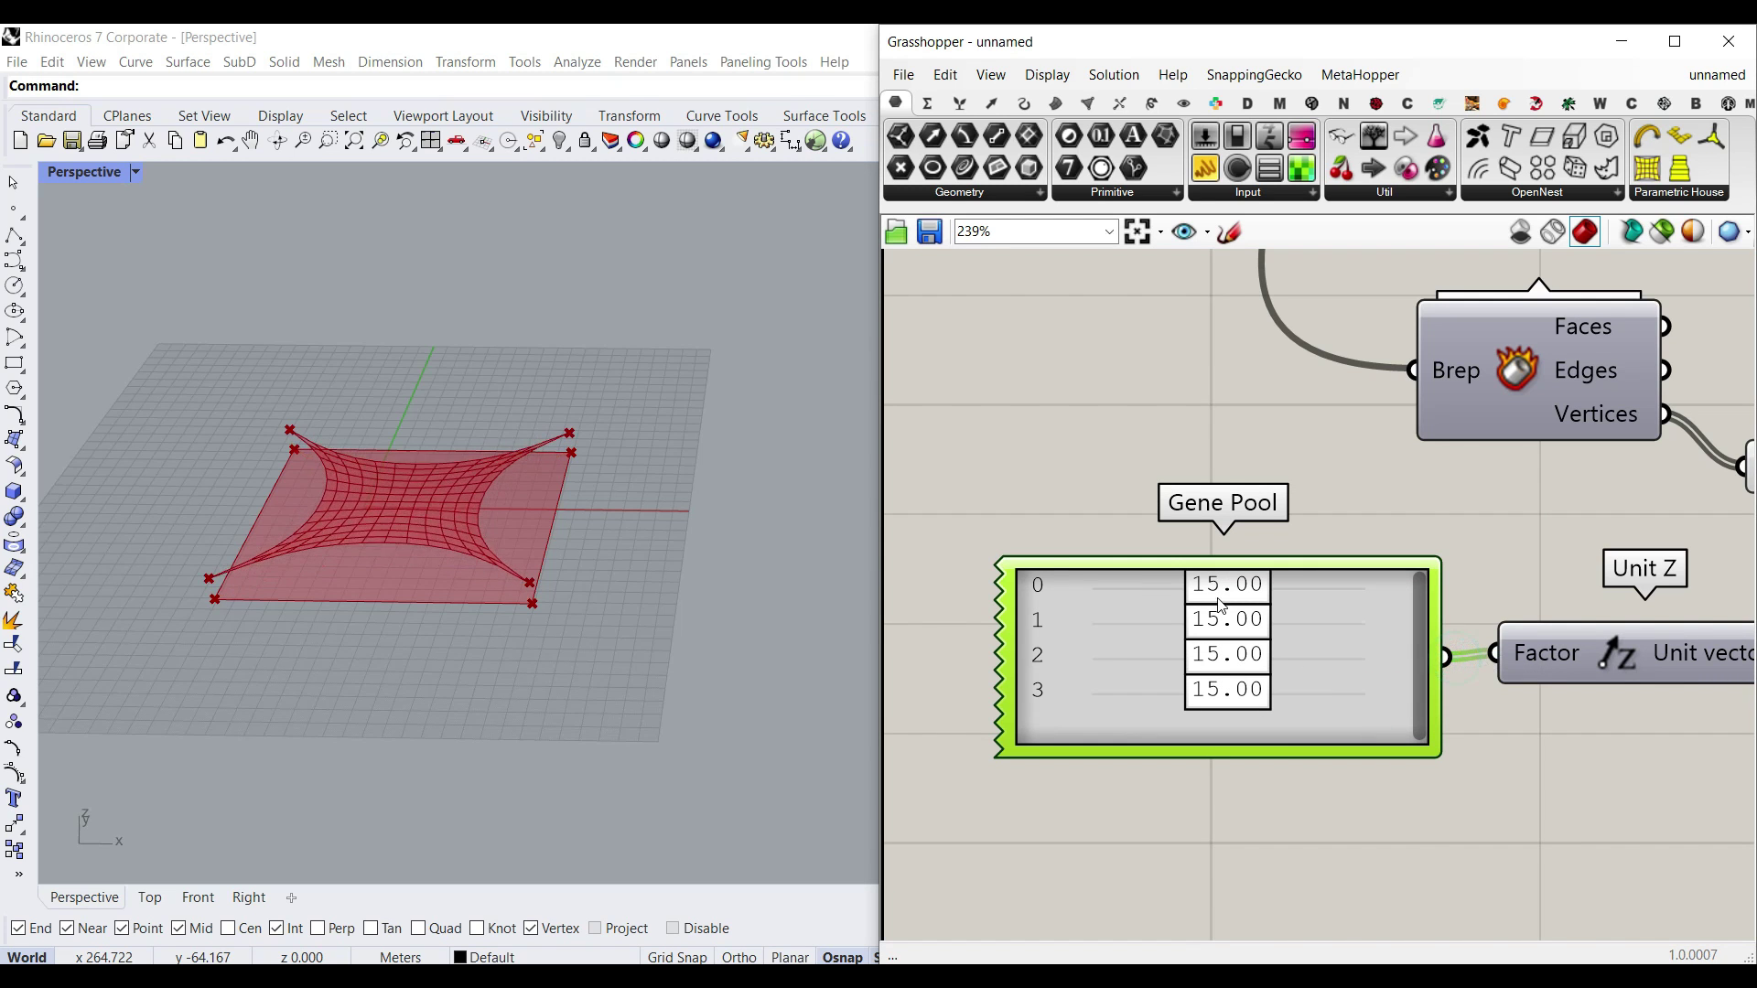
Adjust the Gene Pool's corner heights, raising its maximum to 70 and setting gene 3 to 70.00
left_click_drag(1219, 591, 1196, 621)
double_click(1332, 639)
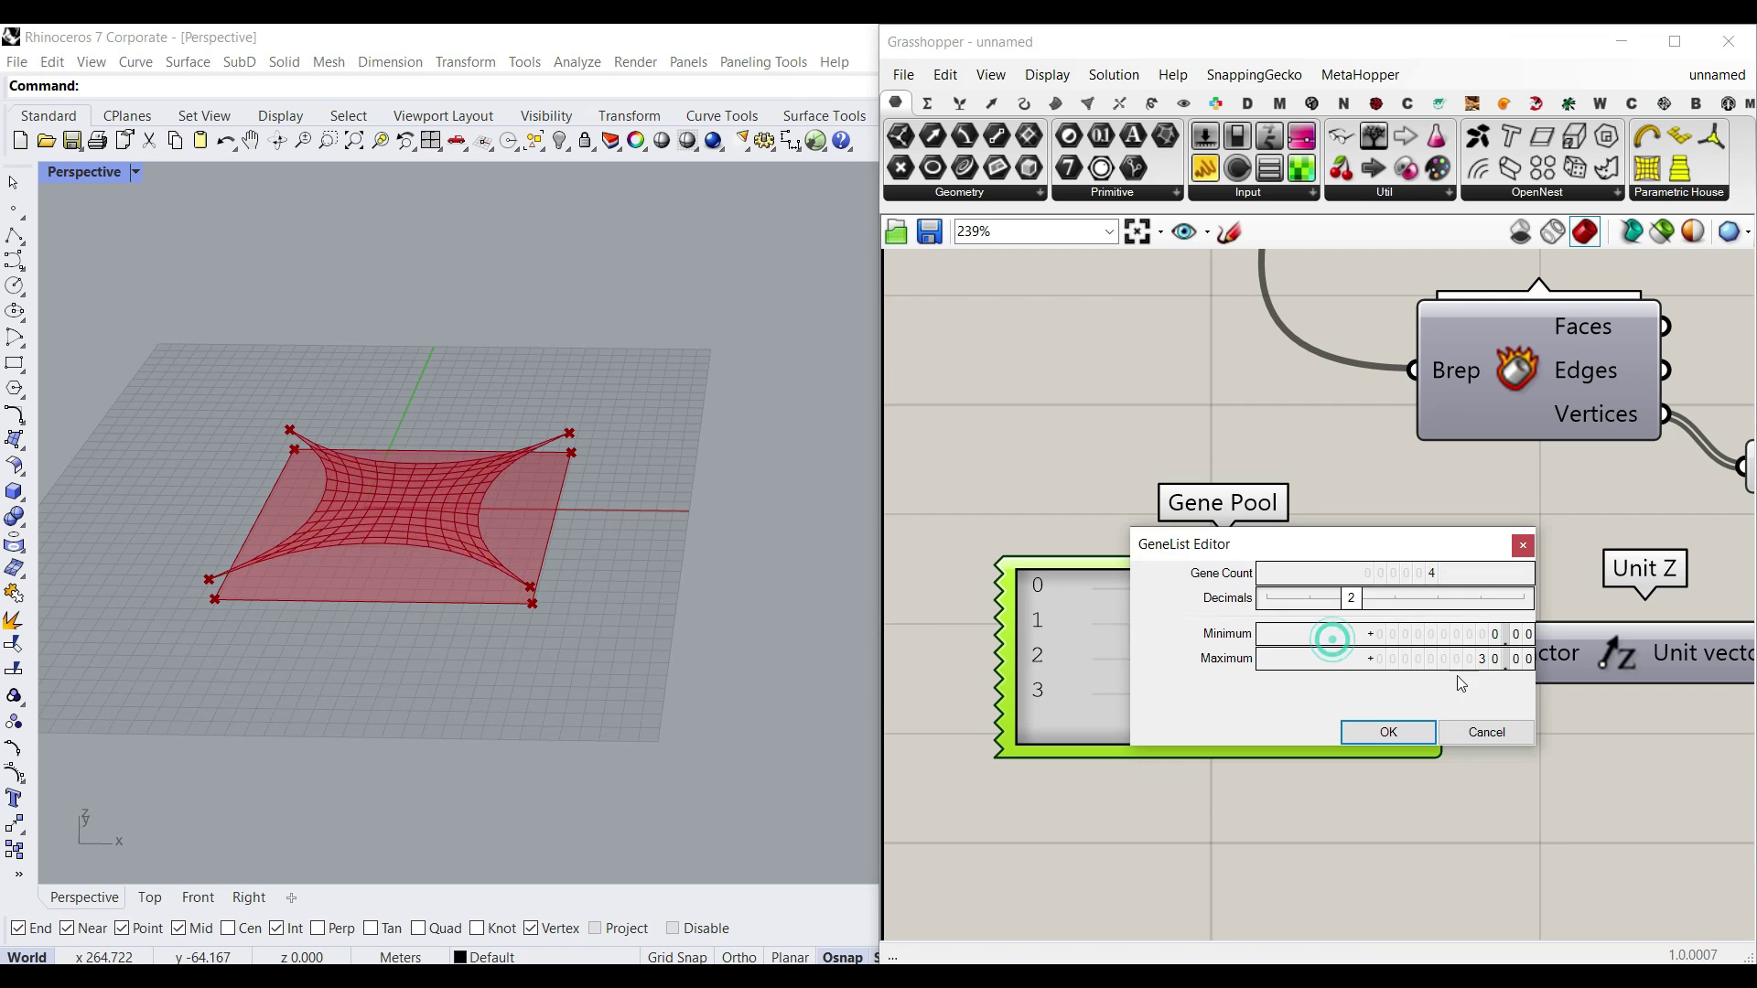
left_click(1475, 661)
left_click(1386, 734)
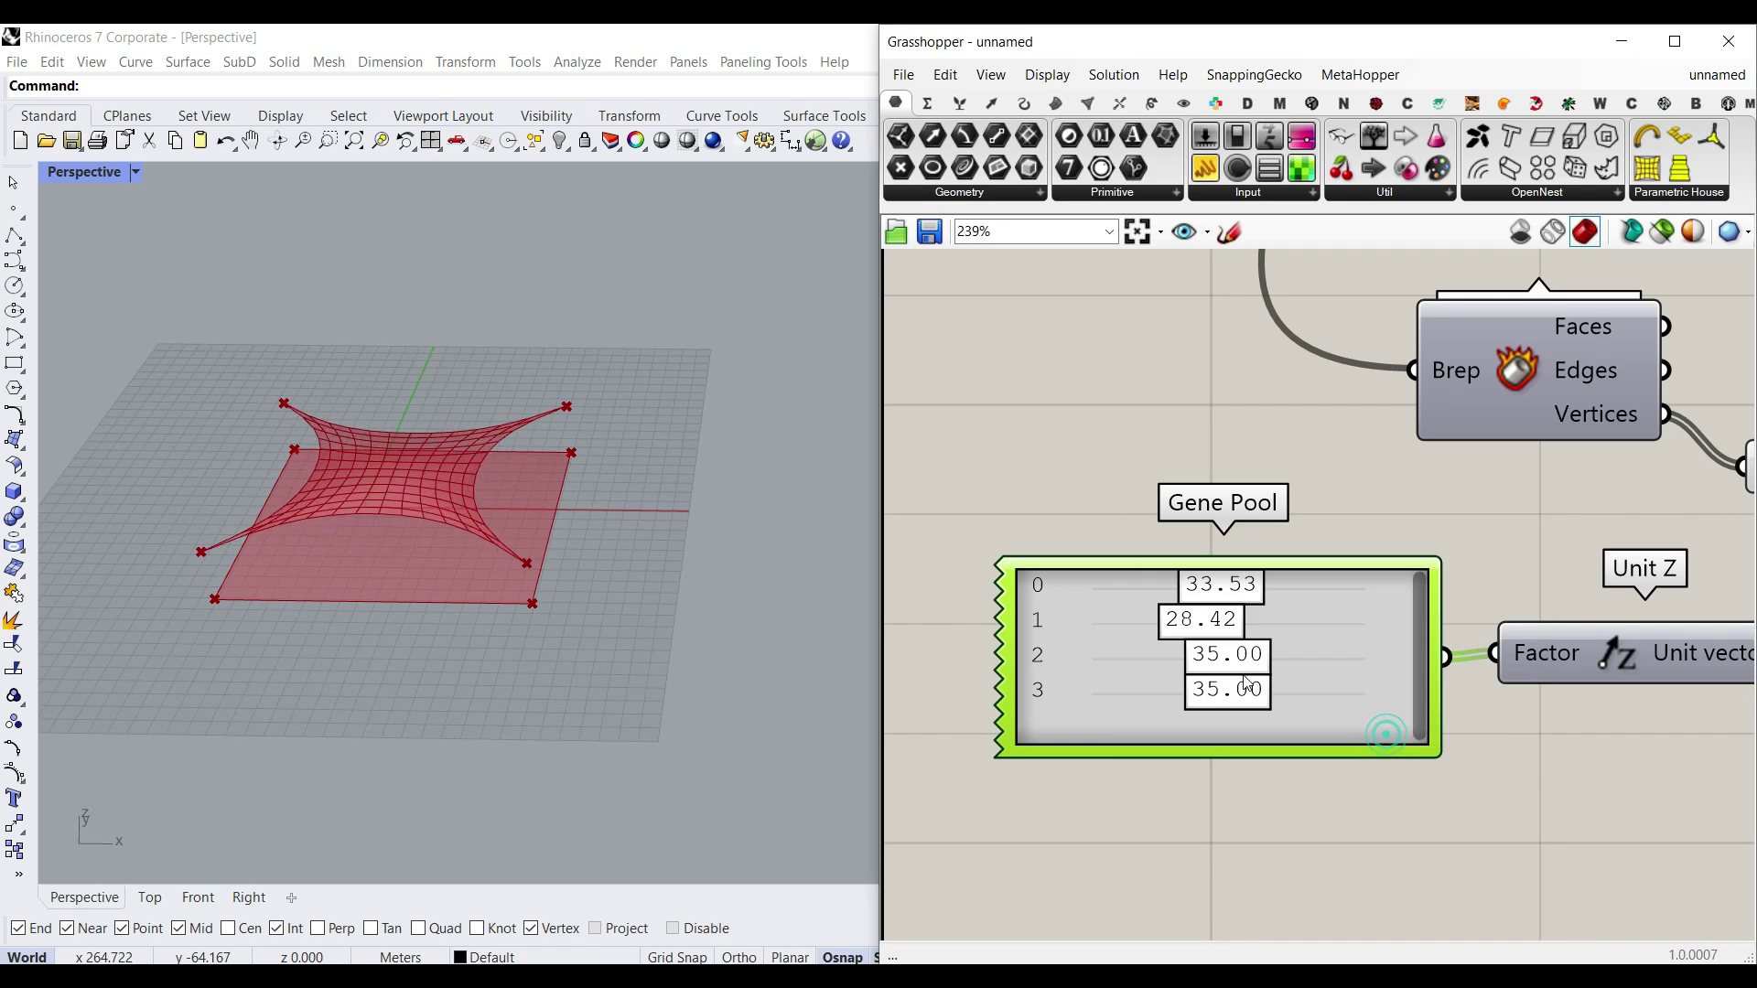
left_click_drag(1248, 688, 1336, 704)
right_click_drag(494, 567, 395, 596)
Add a Line component running from the corner Points to the moved geometry to create the canopy's vertical supports
scroll(1281, 620, "down", 1)
right_click_drag(1446, 619, 899, 613)
left_click(1174, 494)
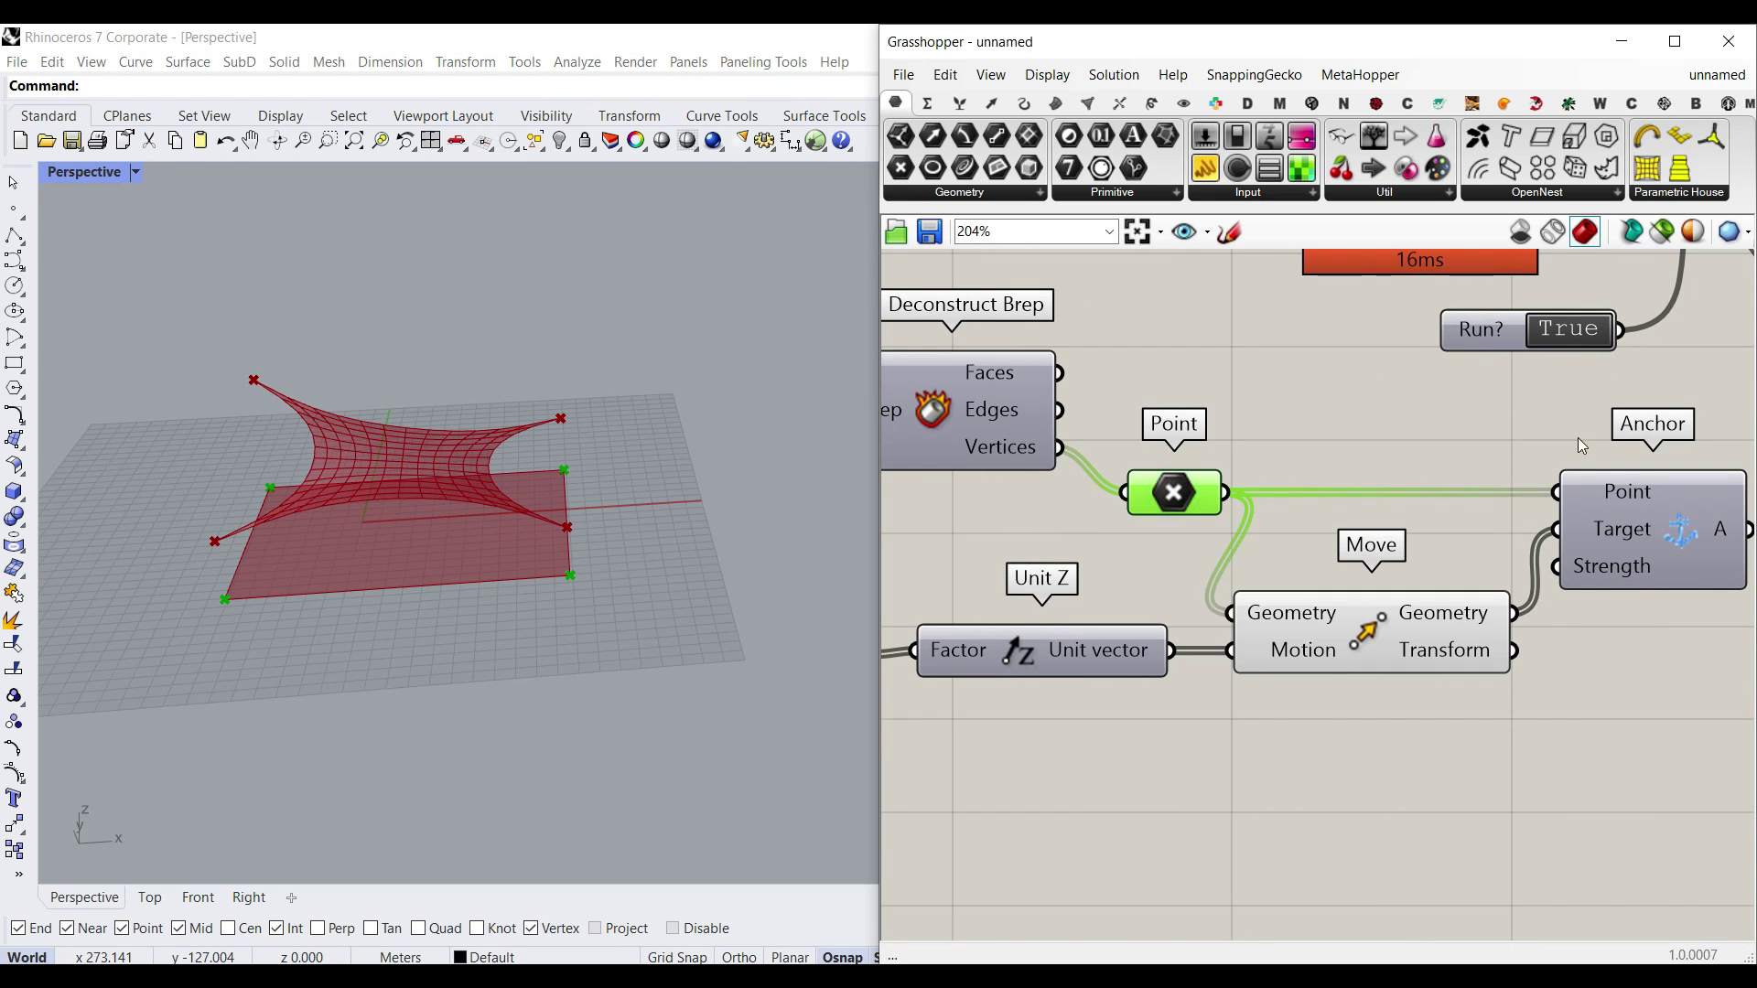
scroll(1373, 664, "down", 6)
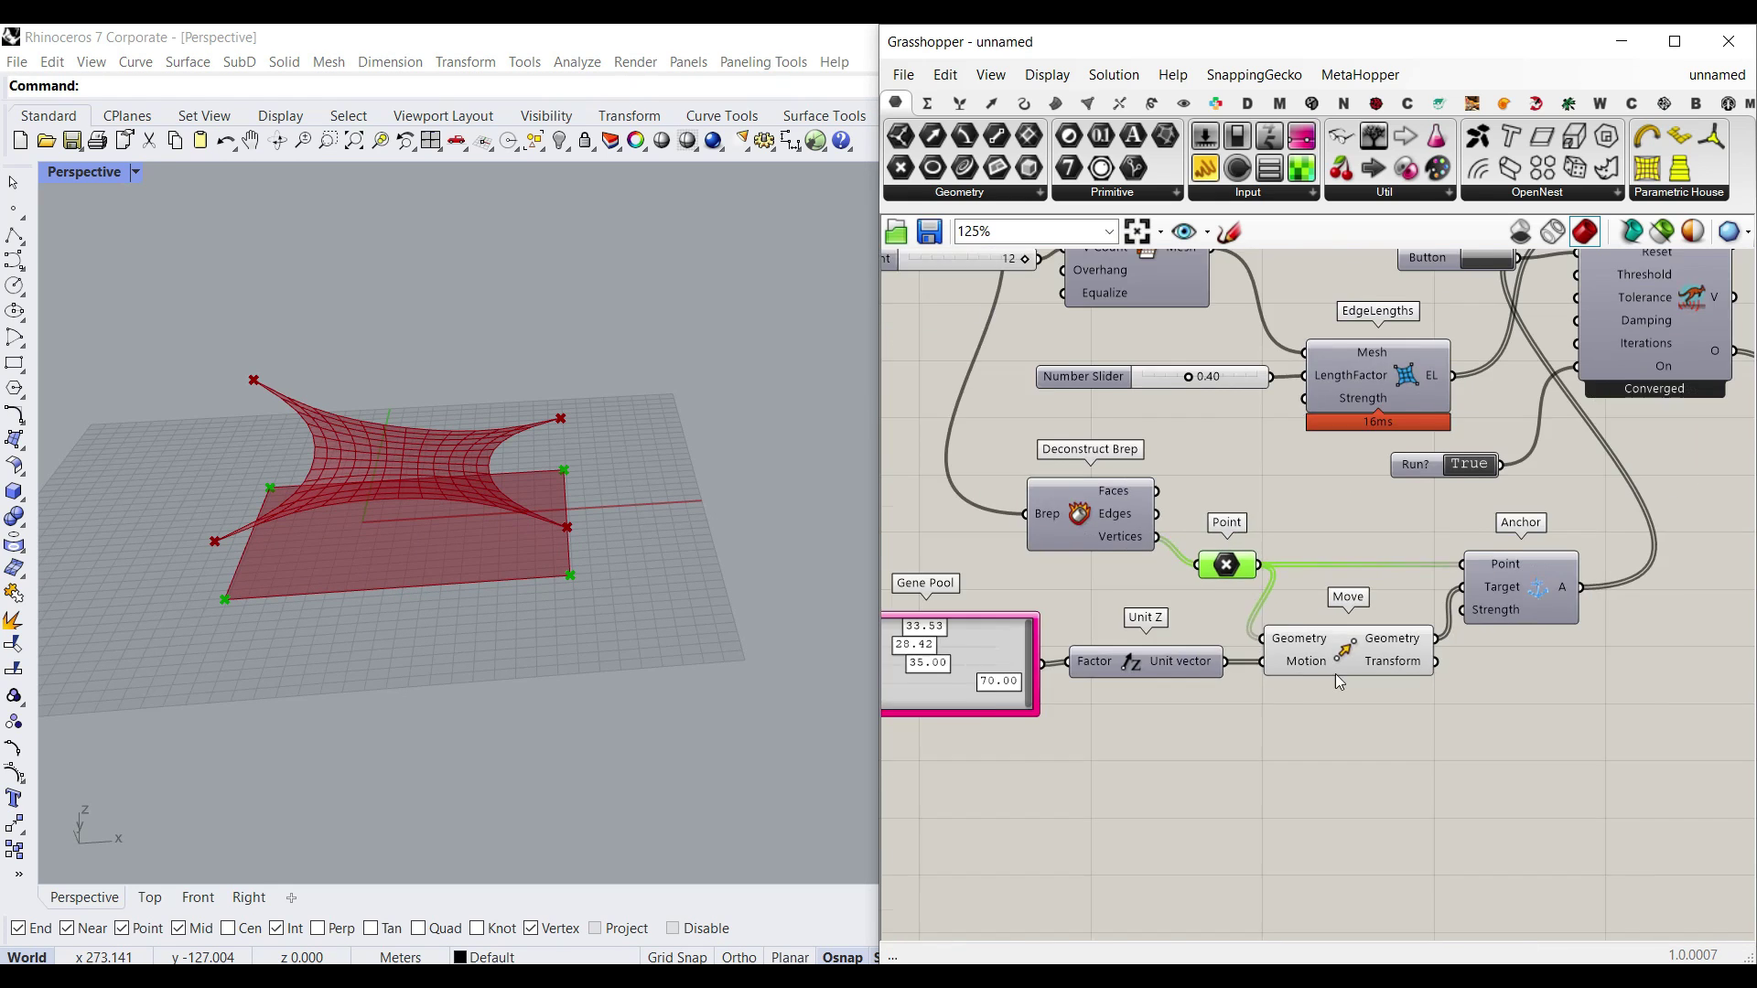
scroll(1245, 688, "up", 3)
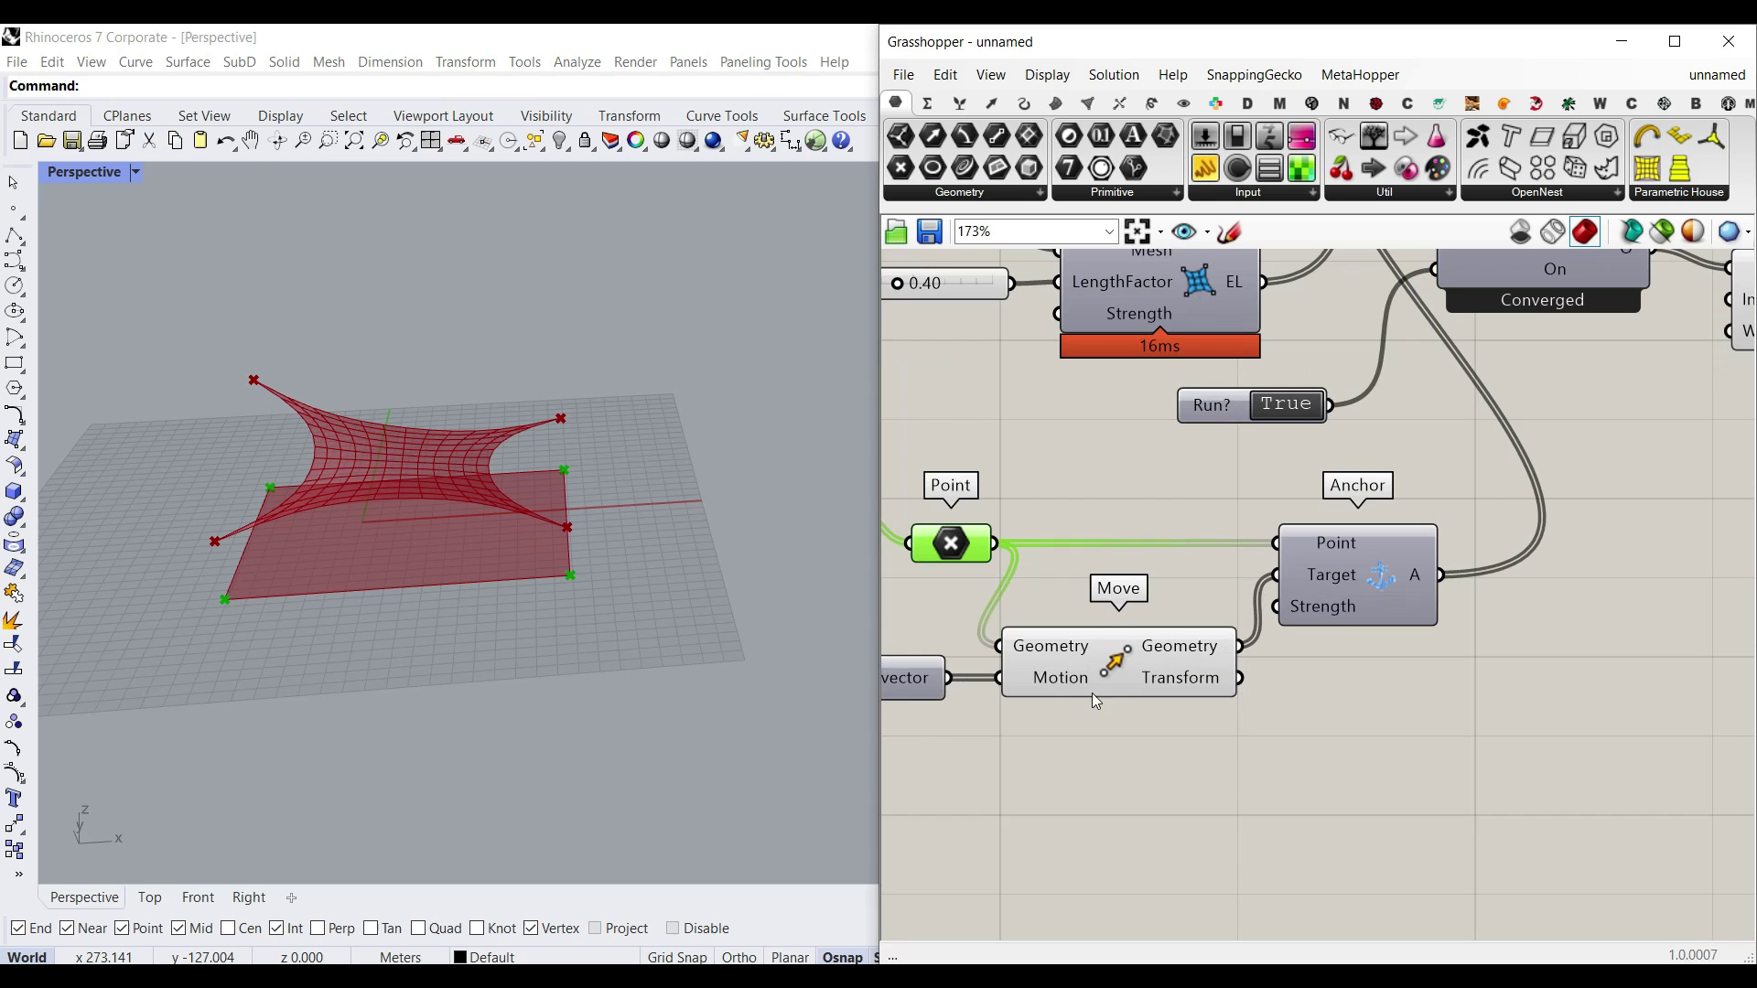
left_click(1026, 100)
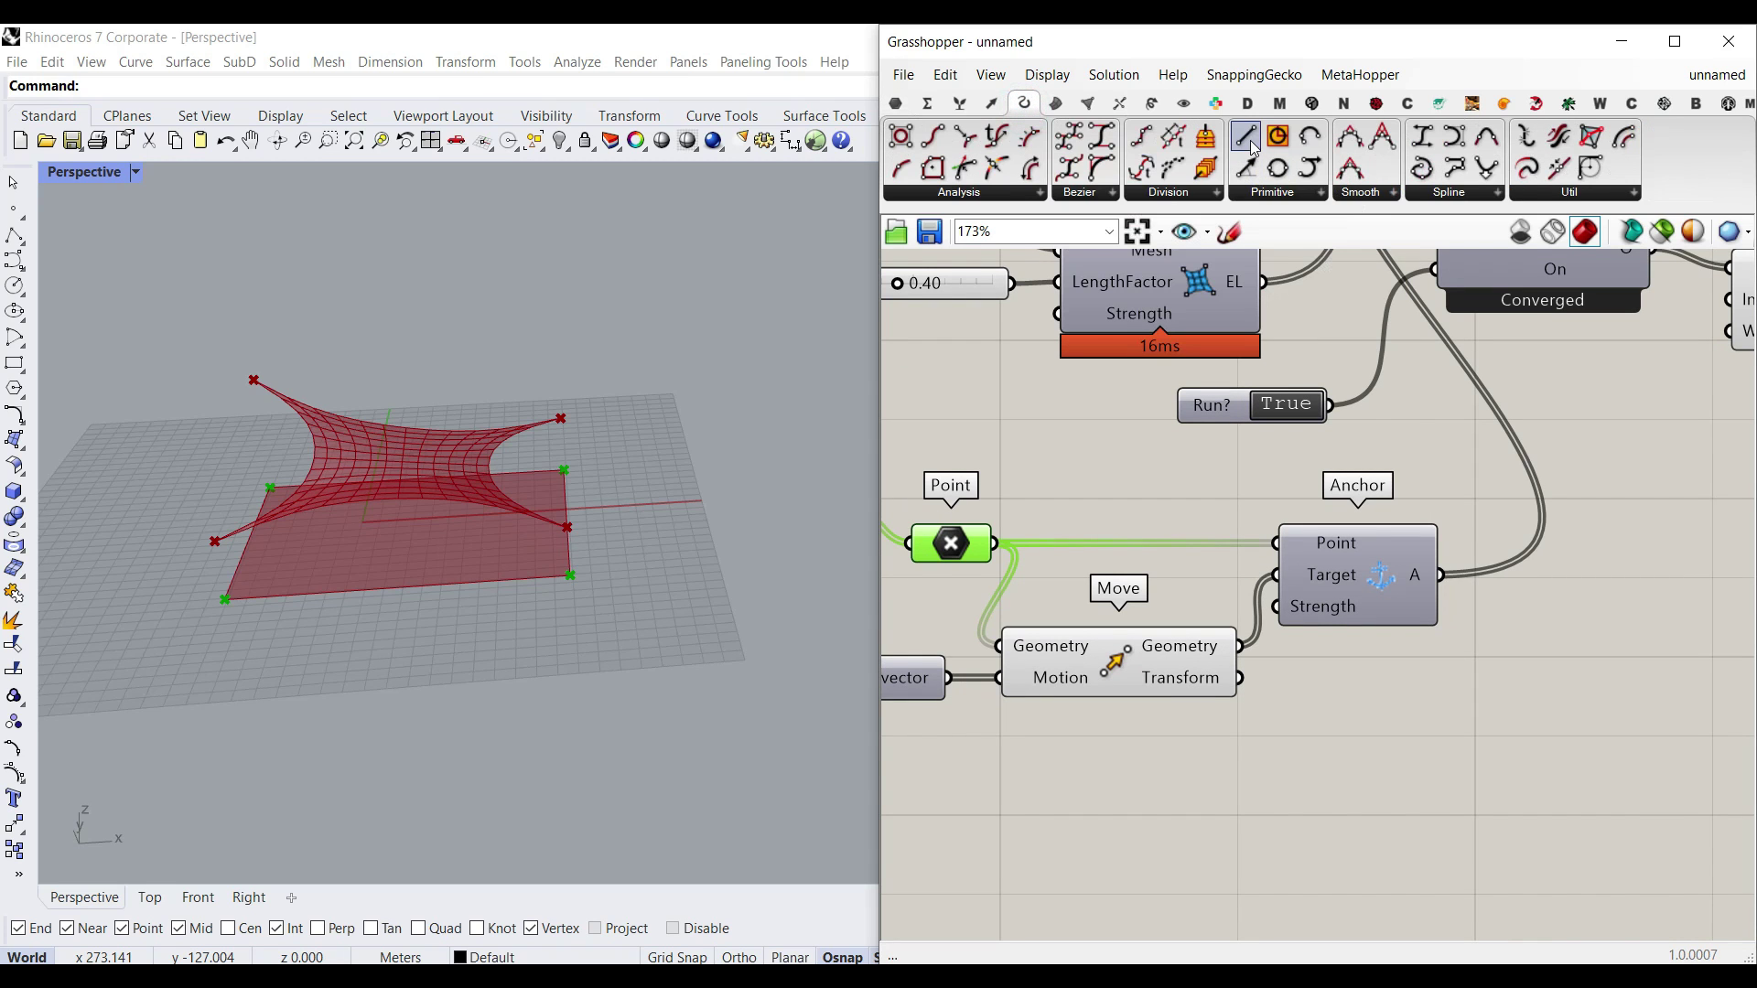
left_click_drag(1248, 144, 1418, 745)
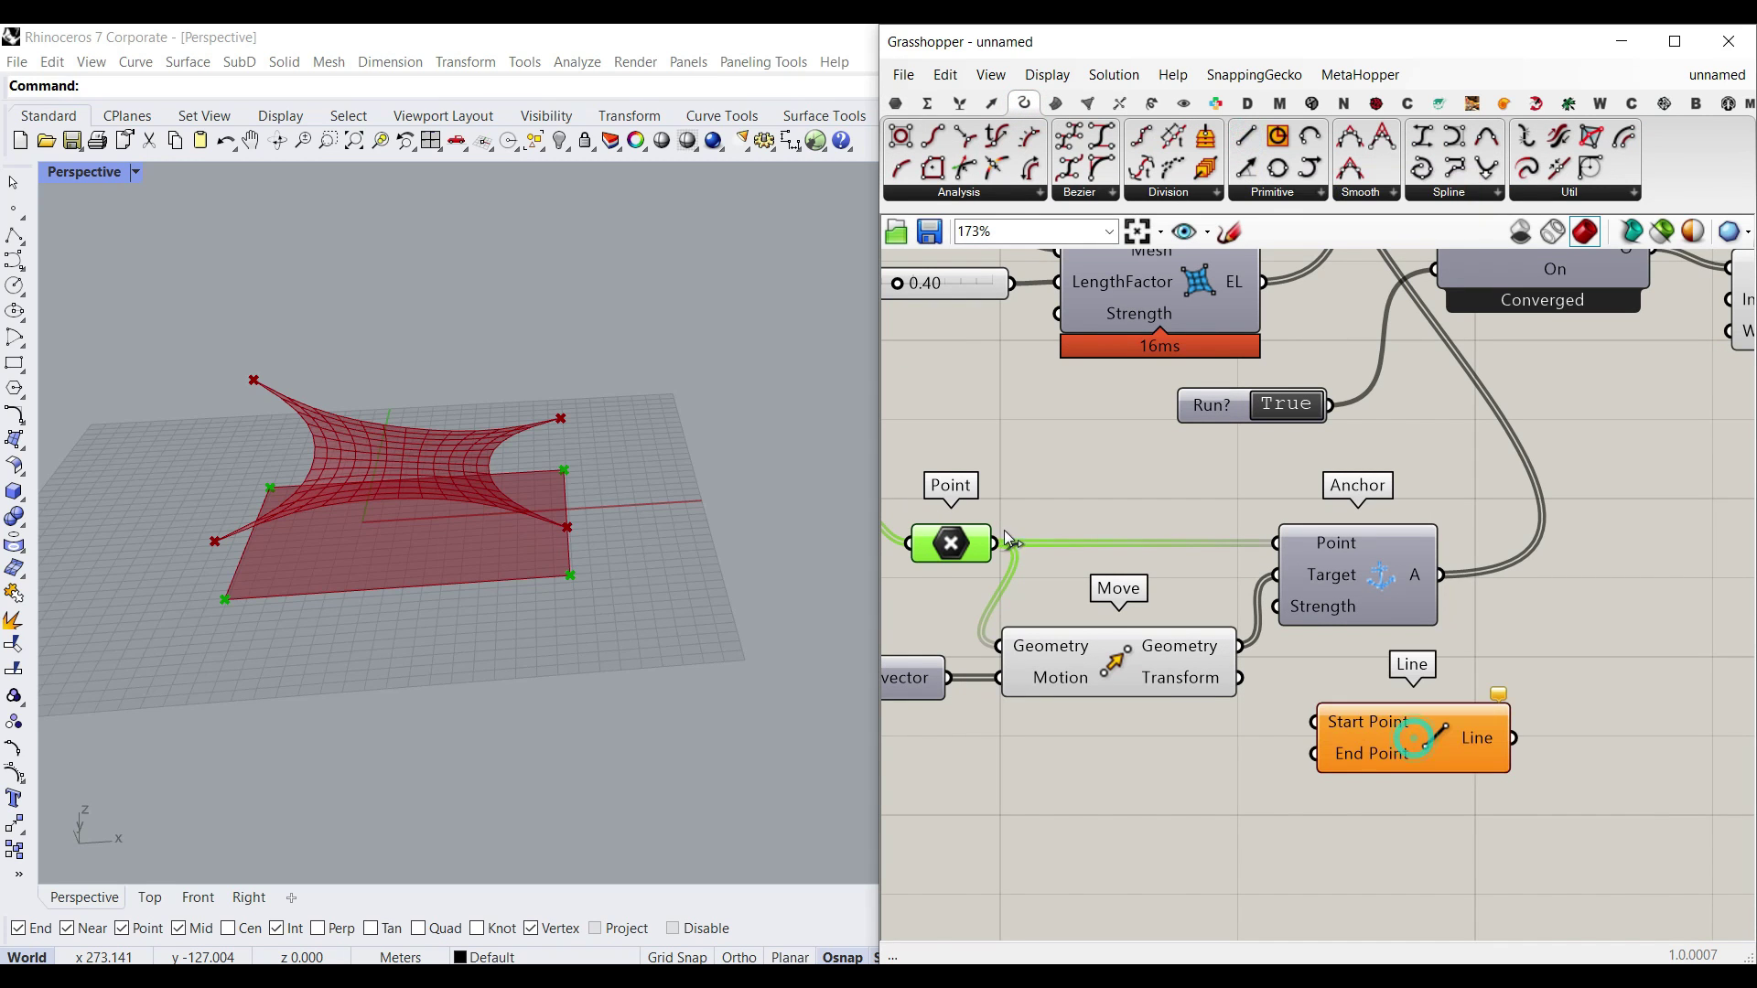
left_click_drag(1006, 543, 1315, 722)
left_click_drag(1239, 646, 1315, 753)
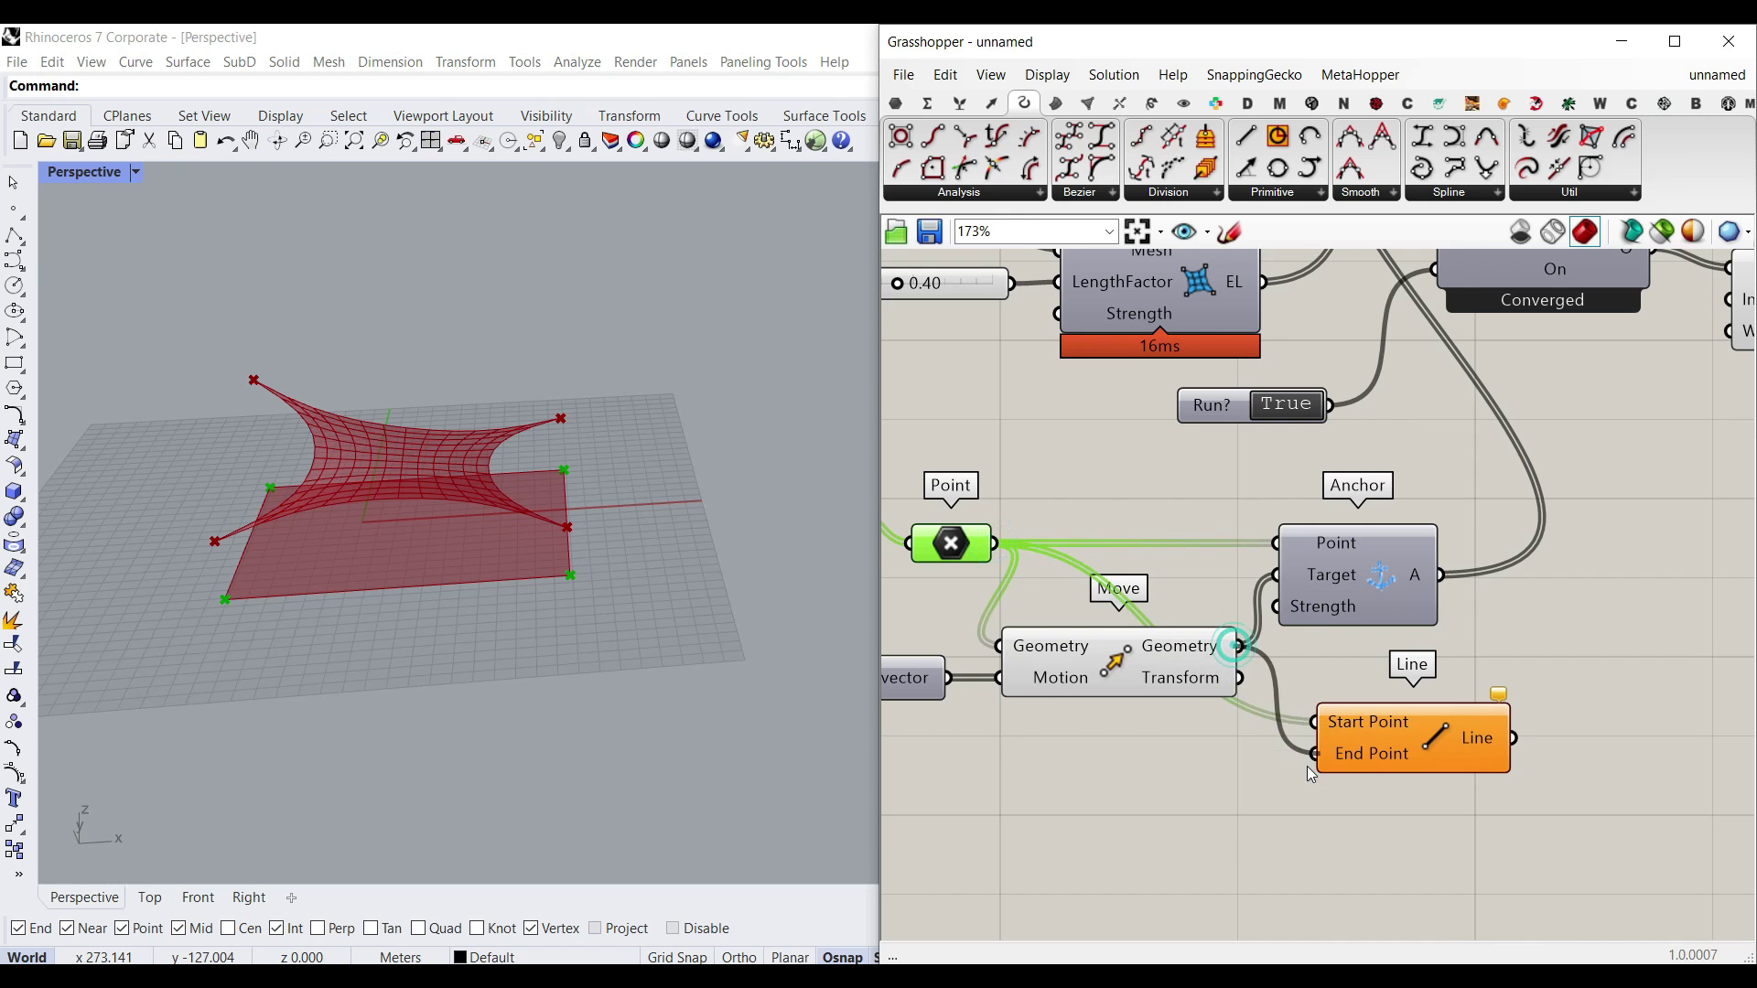
right_click_drag(641, 595, 556, 541)
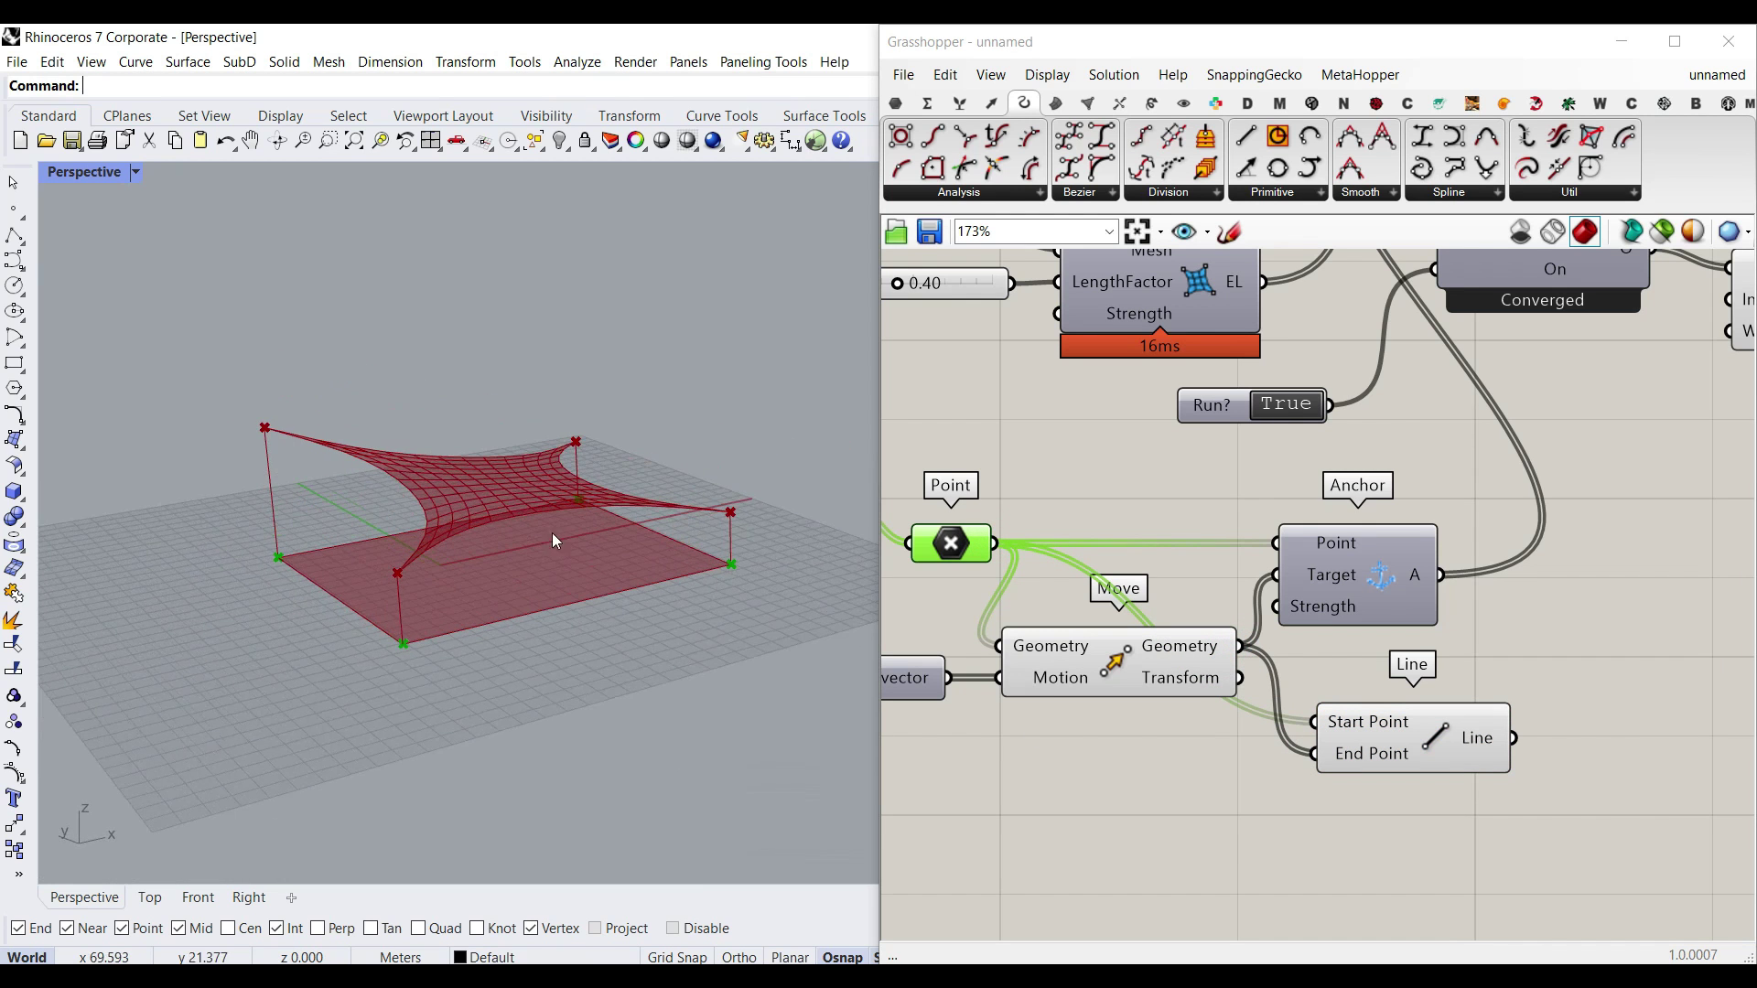
Set the Gene Pool's genes 0 and 2 to 0.00 and gene 1 to 53.71 to alternate the corner heights
right_click_drag(1007, 678, 1567, 682)
left_click_drag(1112, 685, 955, 639)
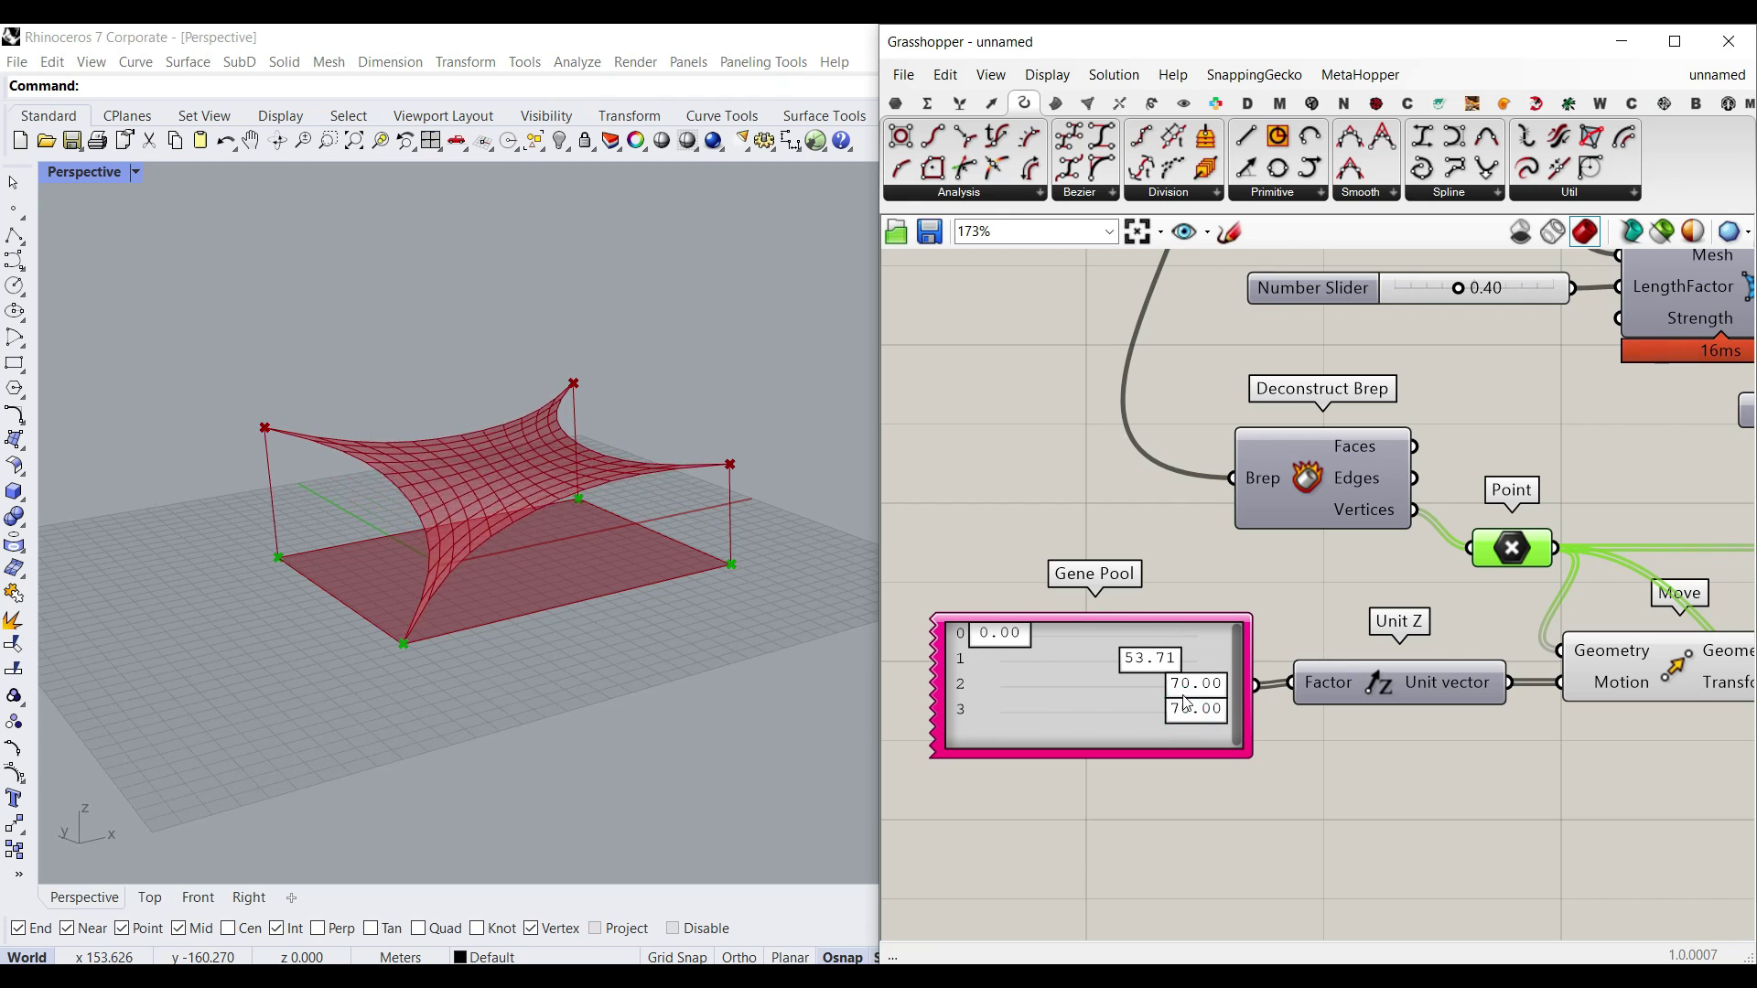
left_click_drag(1187, 691, 1034, 691)
right_click_drag(657, 635, 537, 525)
scroll(482, 542, "up", 5)
scroll(652, 520, "down", 6)
scroll(536, 526, "up", 4)
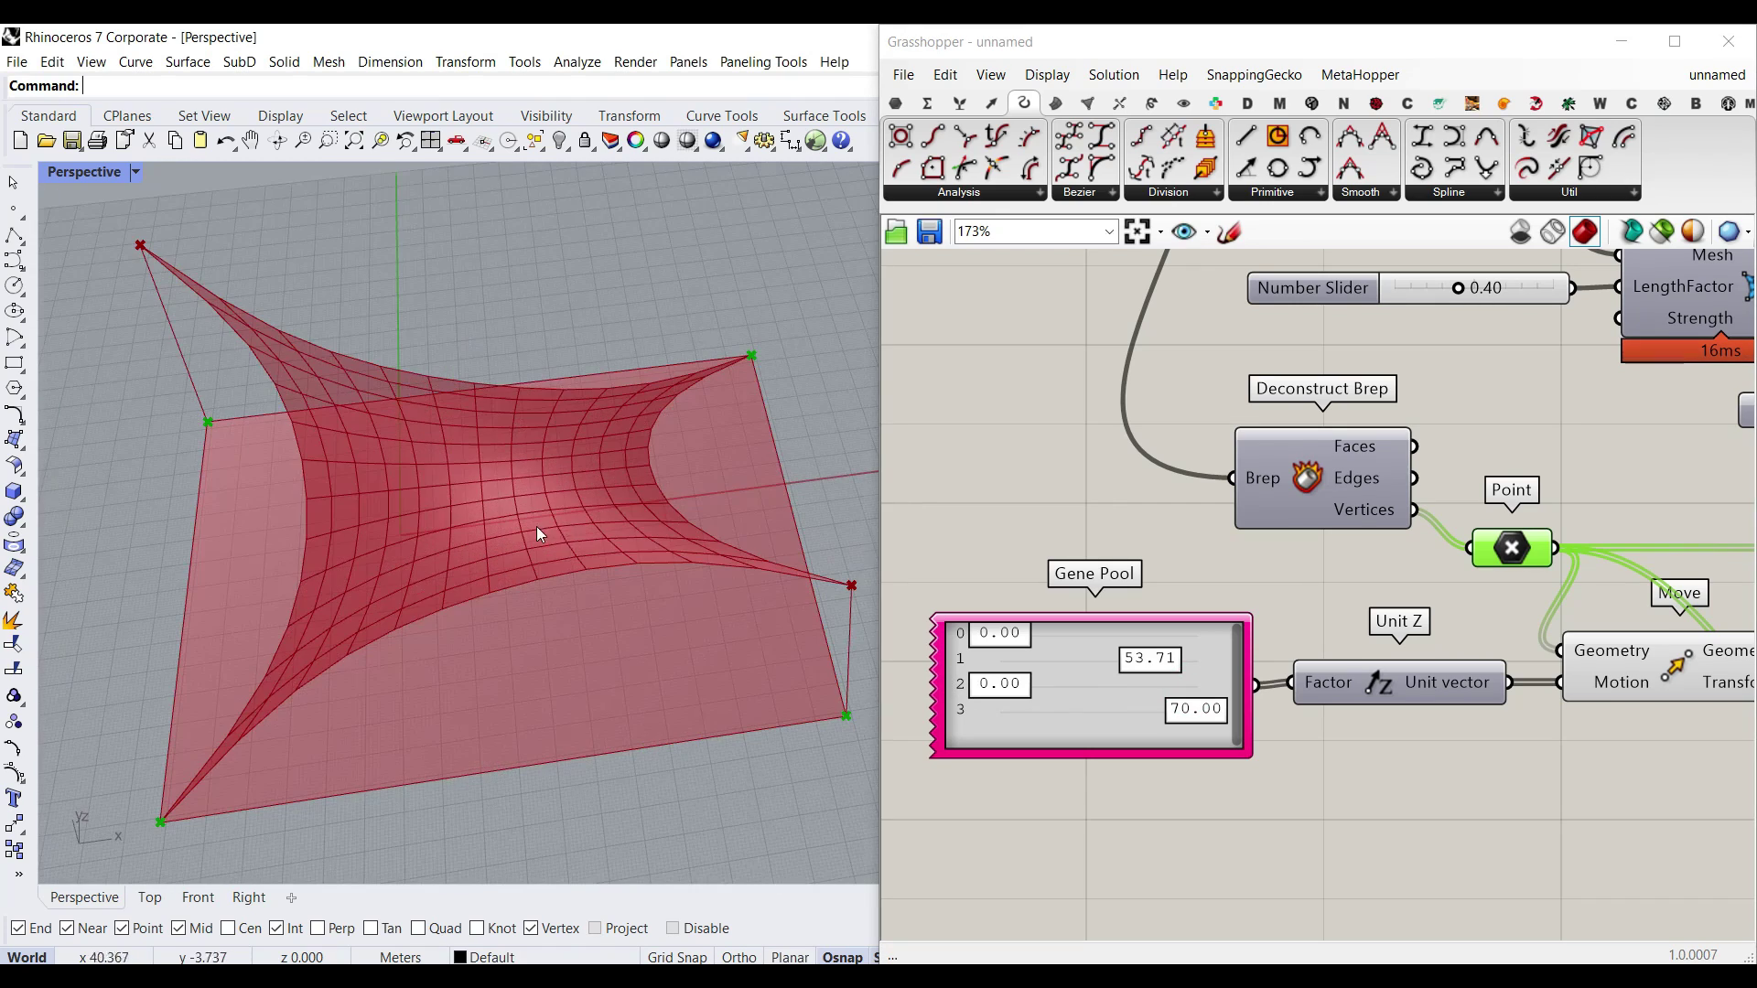
Set the EdgeLengths LengthFactor slider to 0.51
right_click_drag(1329, 403, 1244, 553)
scroll(1418, 464, "up", 4)
mouse_move(1344, 419)
left_mouse_down()
mouse_move(1220, 419)
mouse_move(1428, 419)
mouse_move(1373, 419)
left_mouse_up()
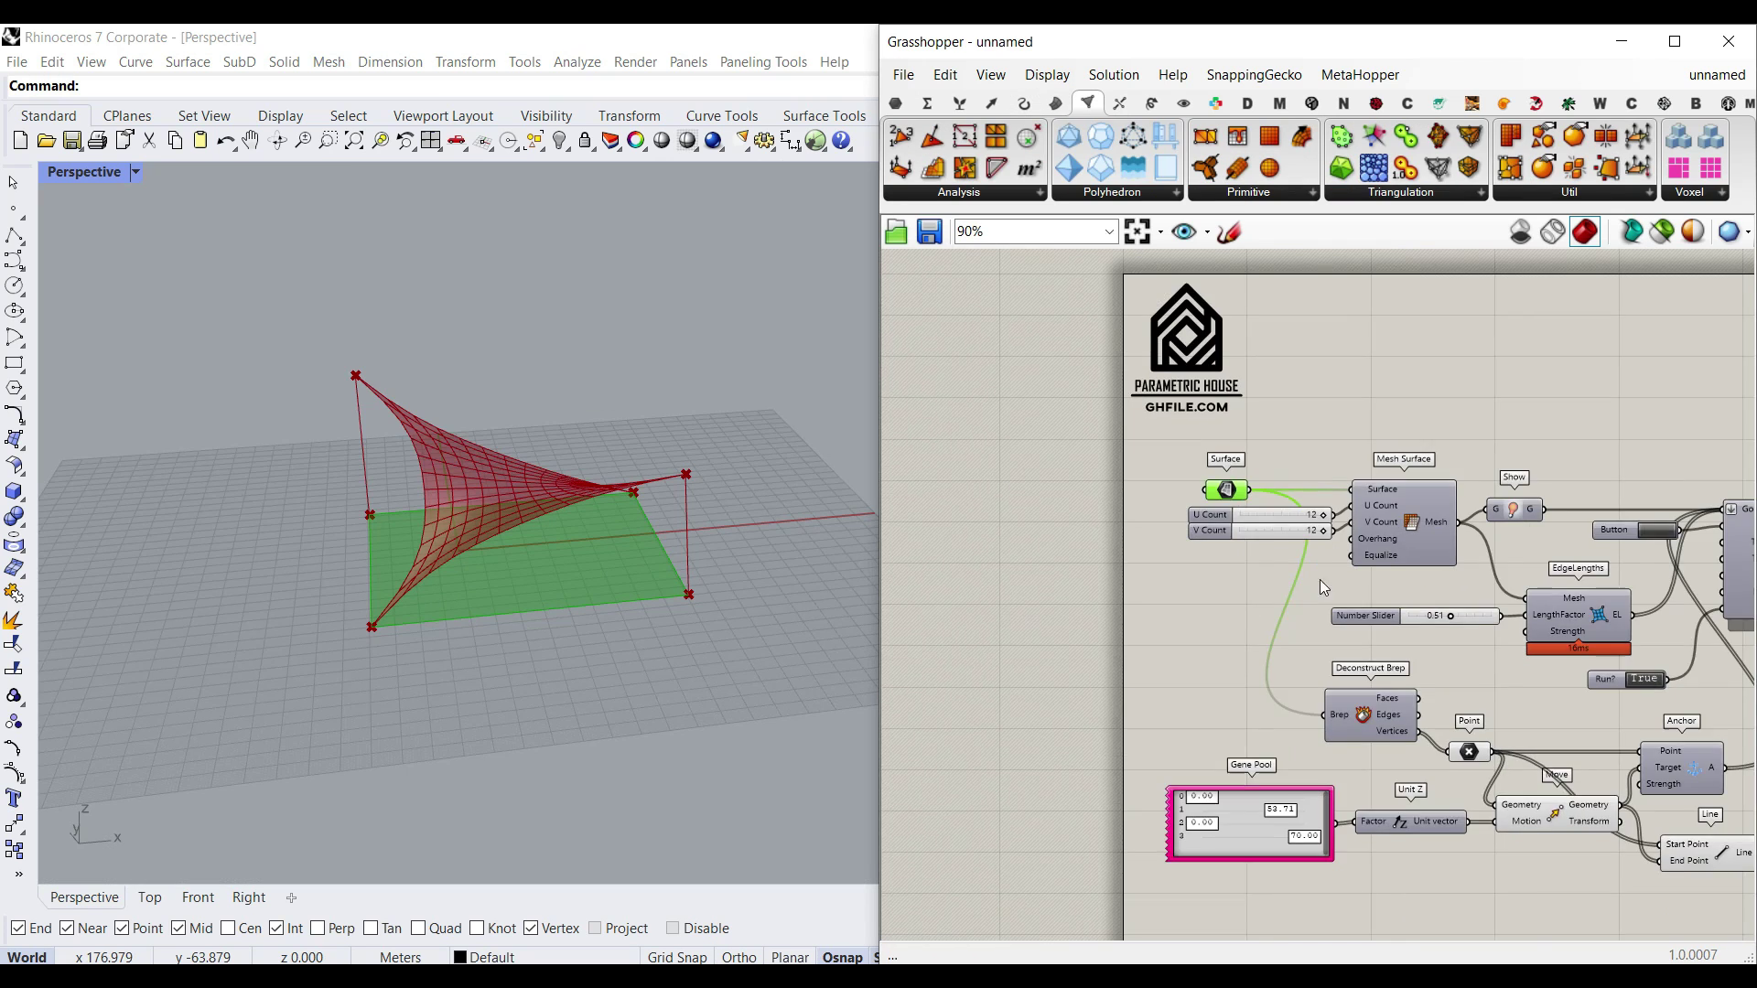
Bake the tensioned canopy mesh from the List Item output into the model
scroll(1446, 547, "up", 3)
scroll(1333, 644, "up", 6)
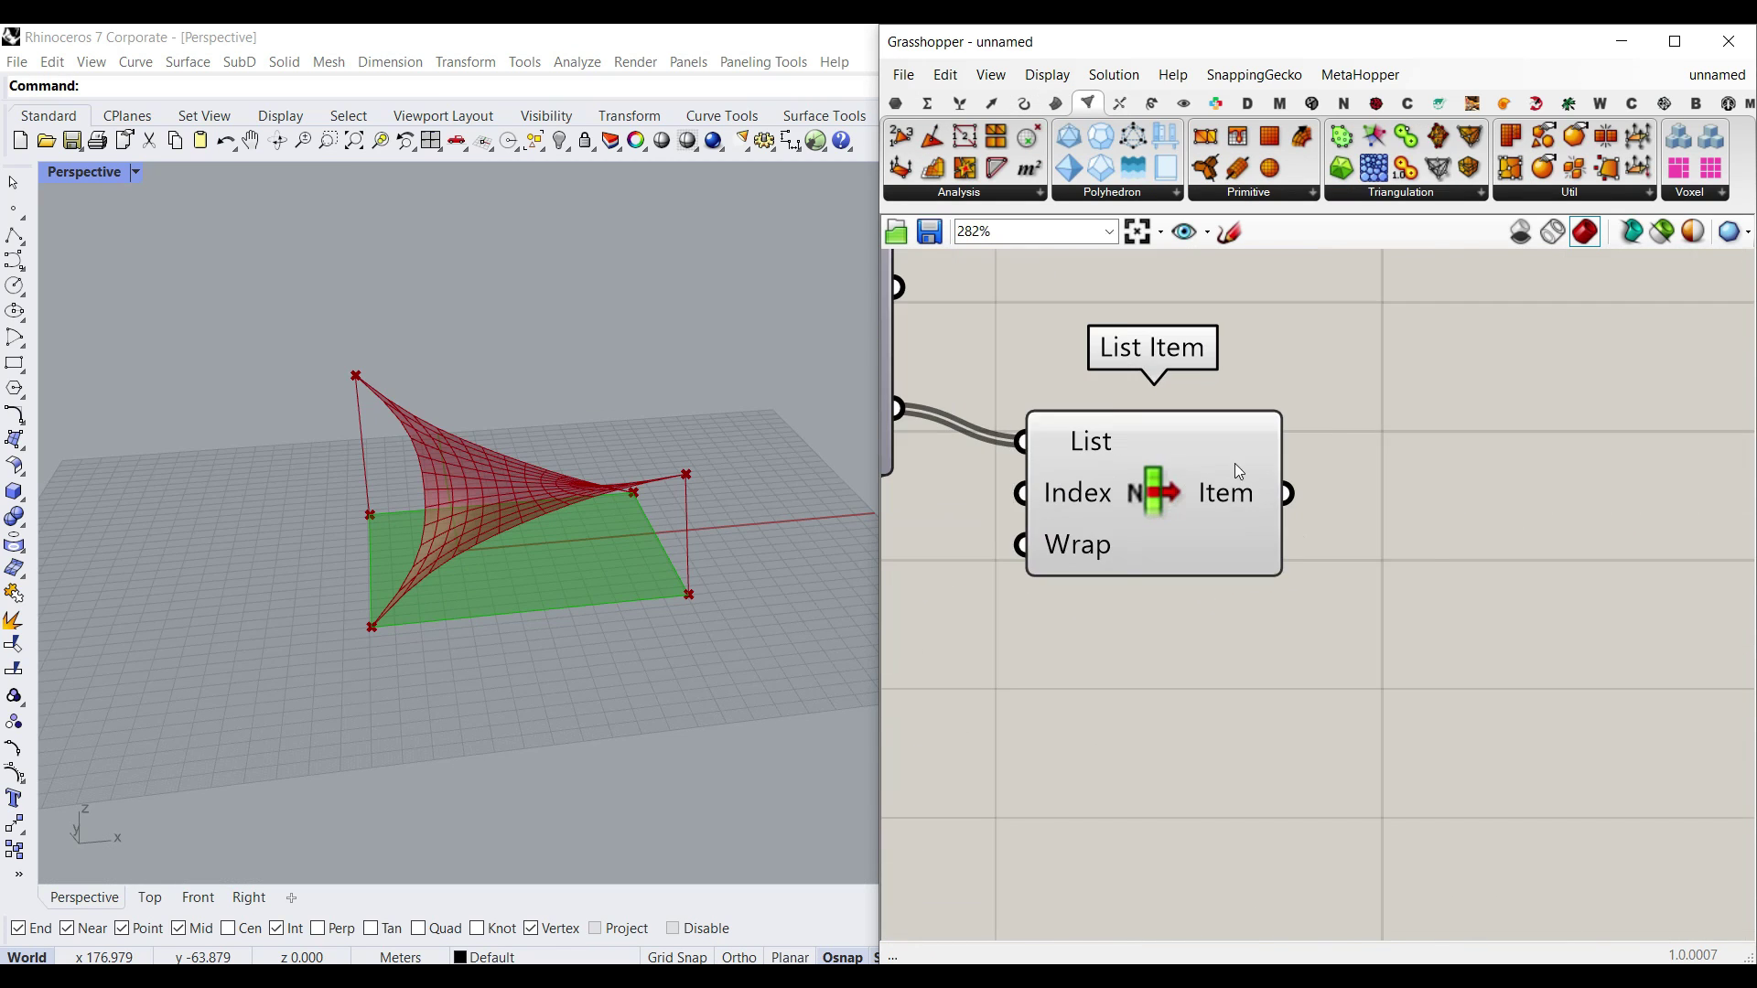
right_click(1267, 500)
left_click(1286, 530)
left_click(1313, 753)
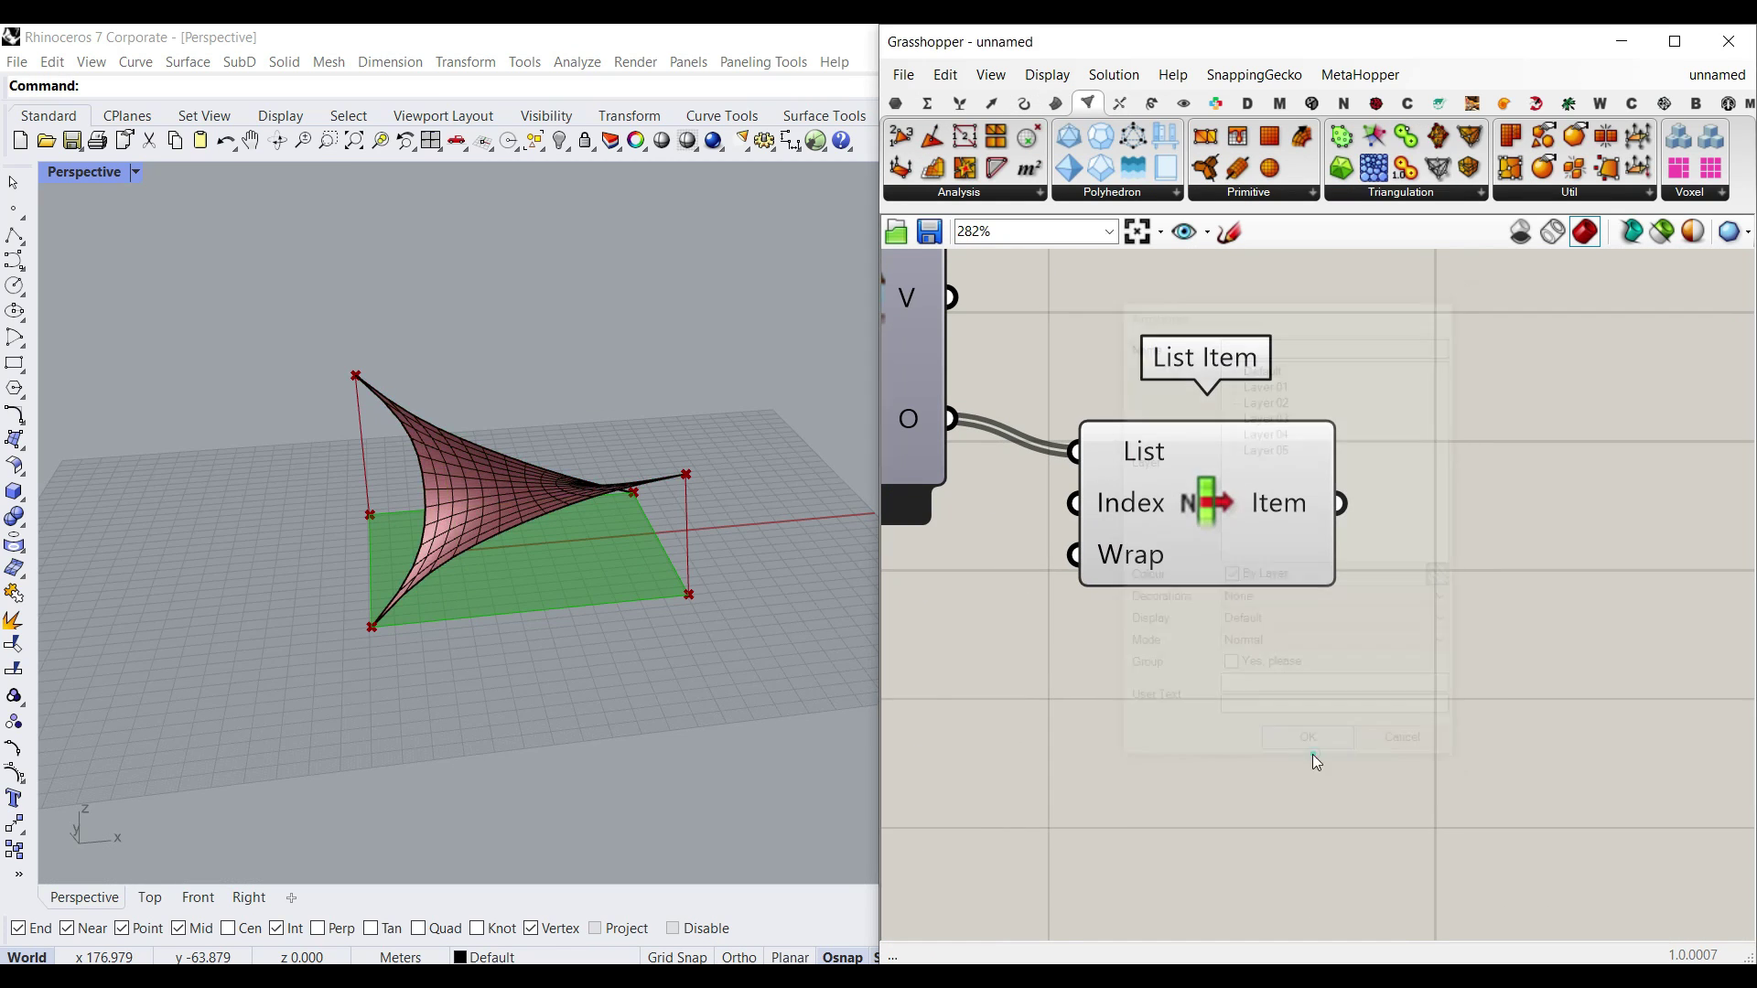
right_click_drag(530, 549, 408, 547)
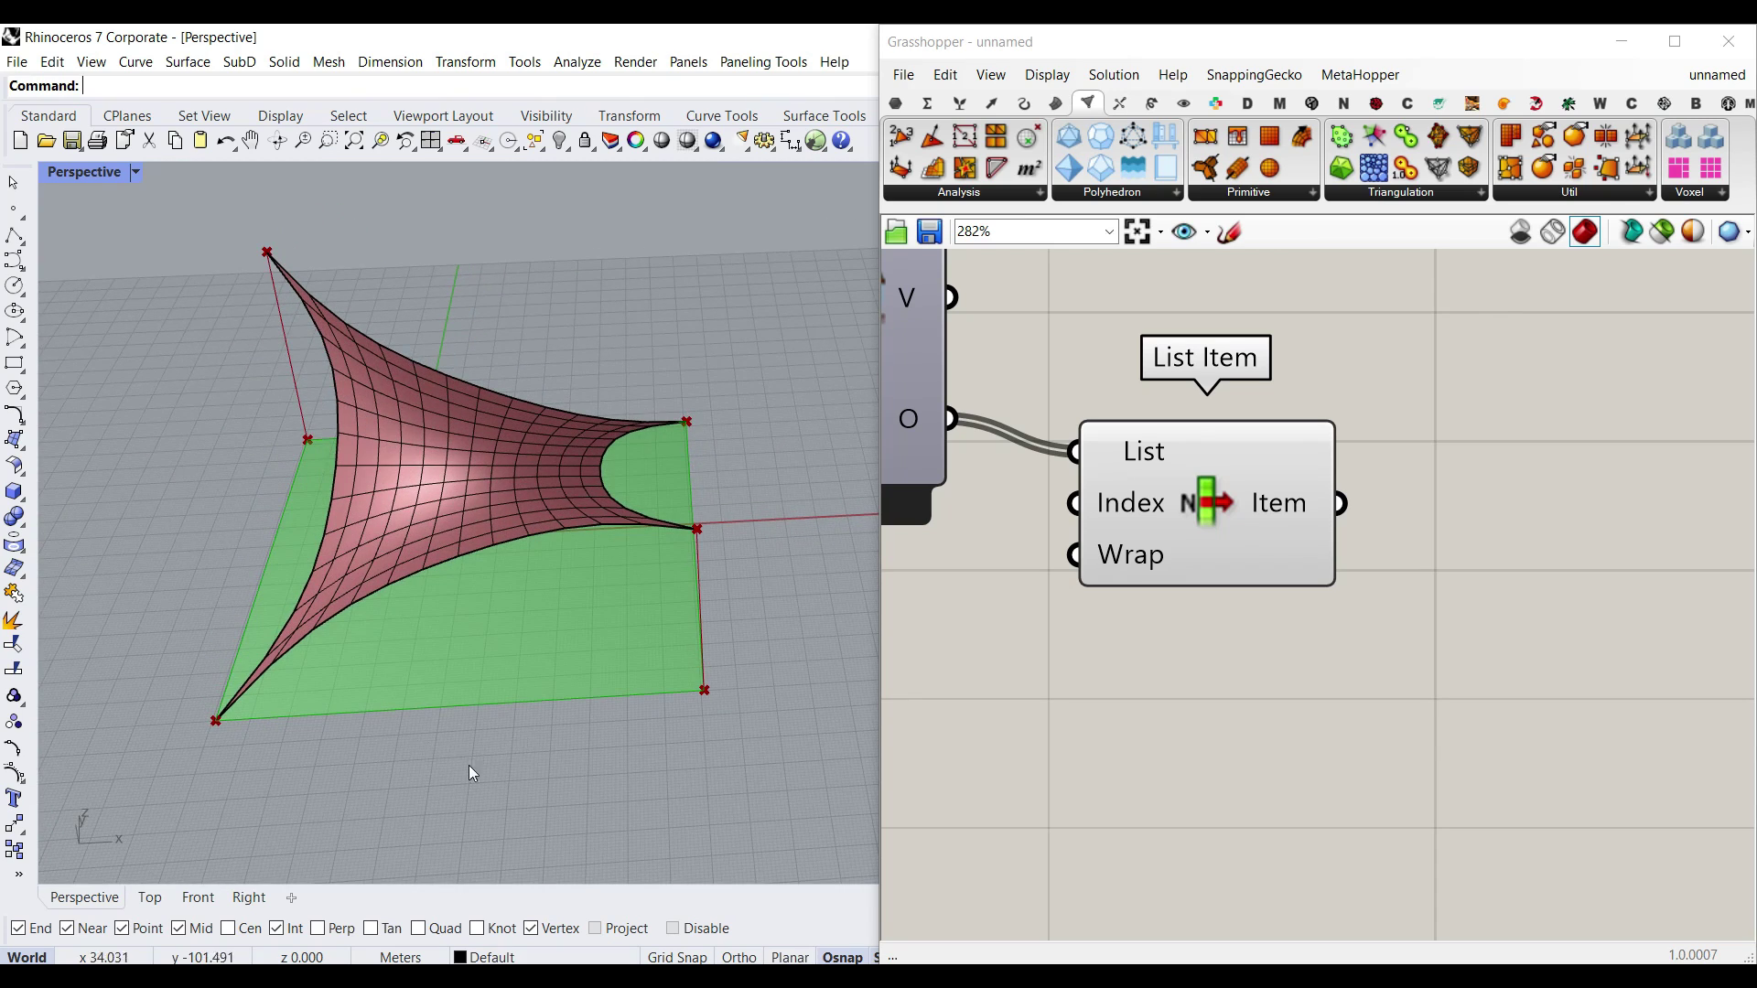
right_click_drag(472, 774, 467, 736)
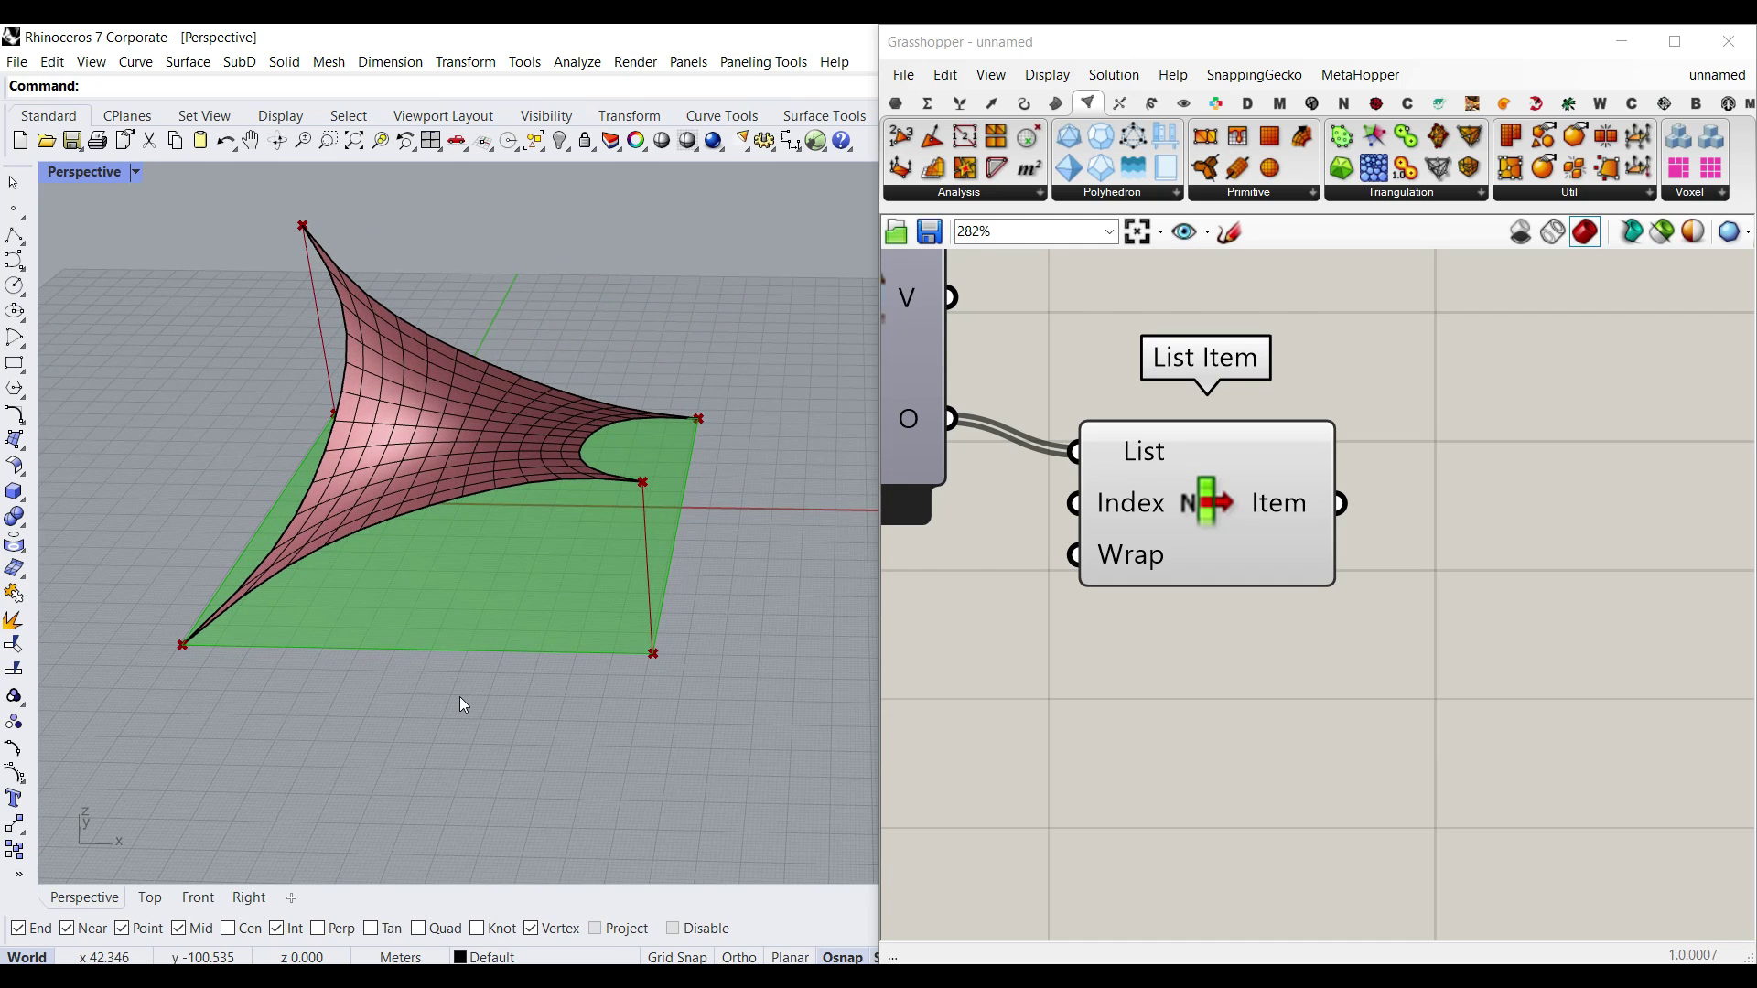